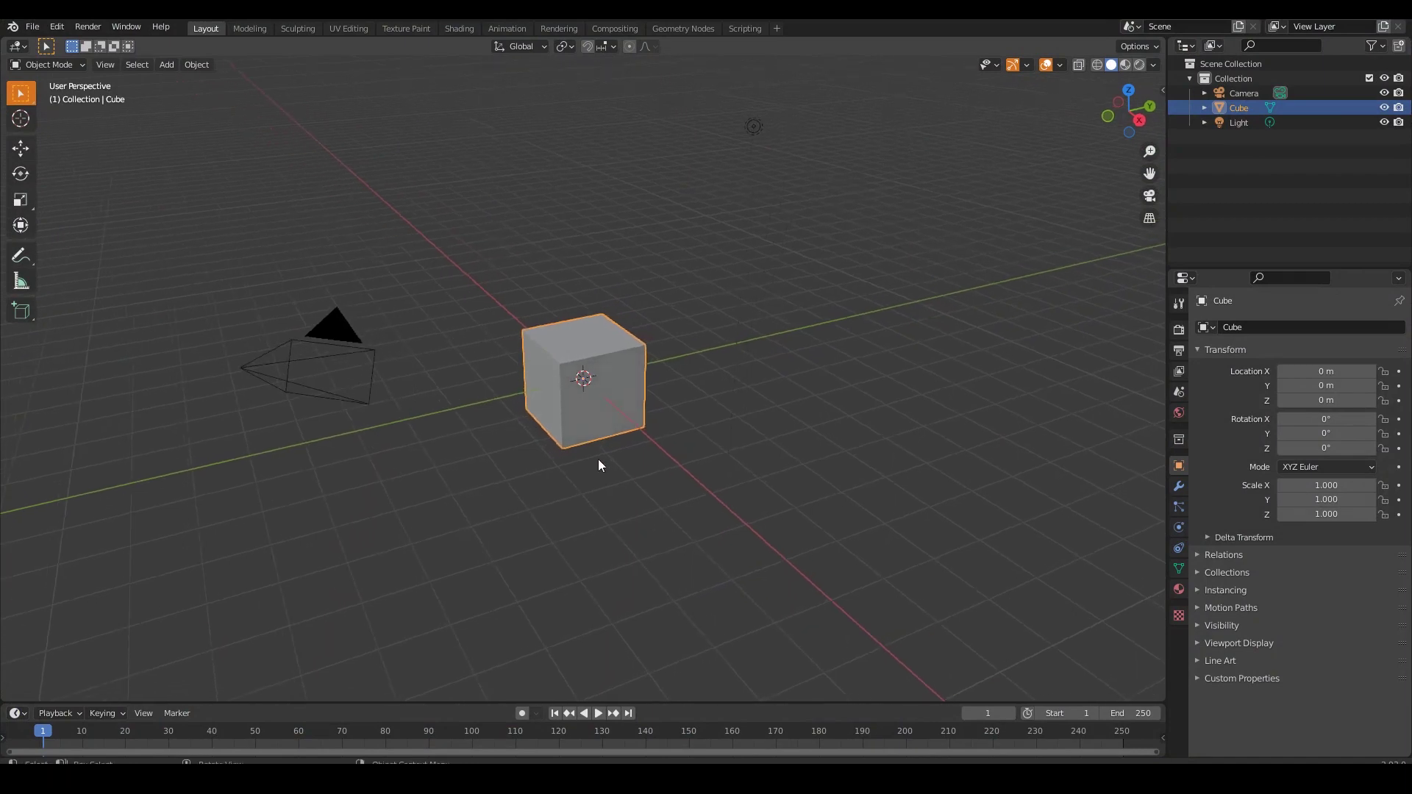
# Move the whole cube mesh up 1 m along Z in Edit Mode so it sits on the ground plane
pyautogui.scroll(2, 598, 459)
pyautogui.press('Tab')
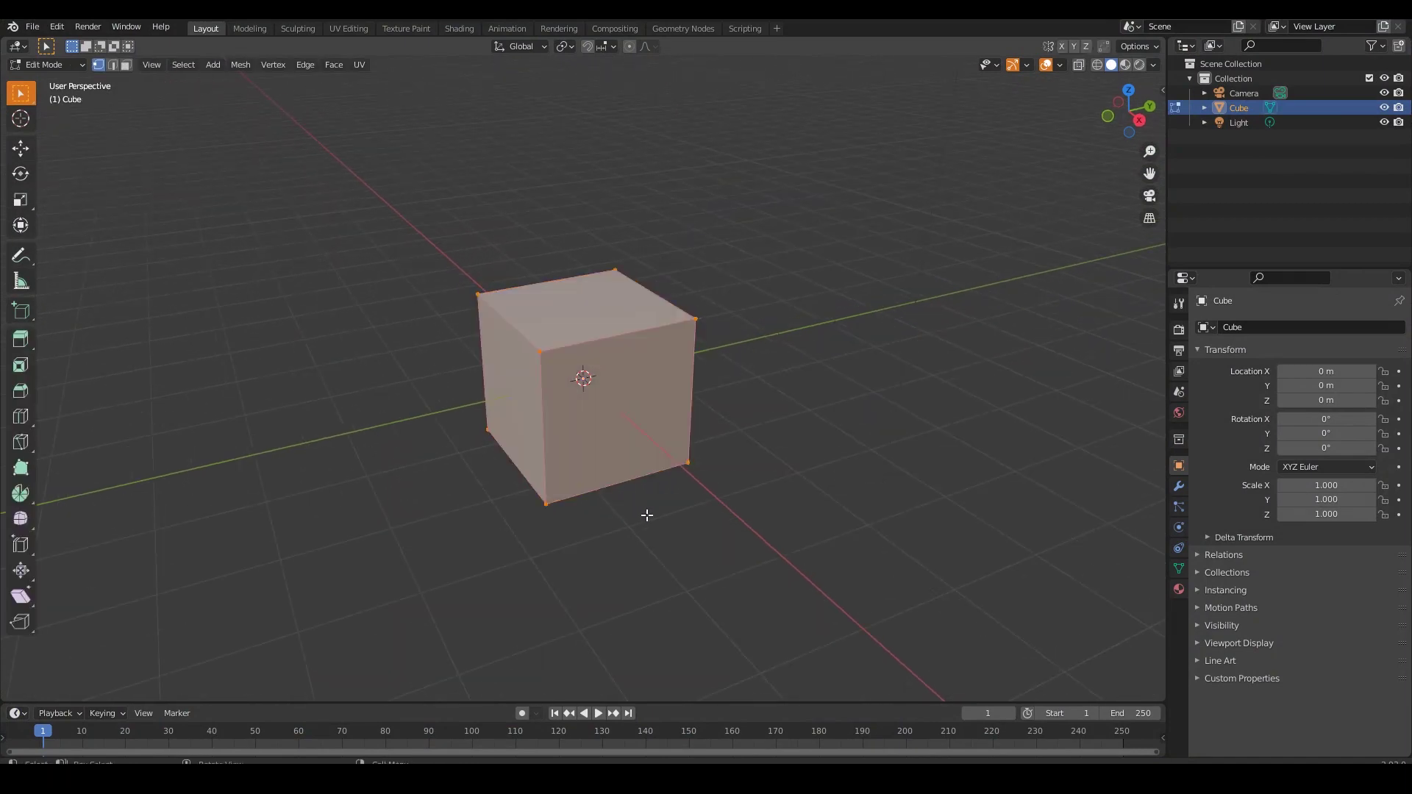
pyautogui.write('gz1')
pyautogui.press('Return')
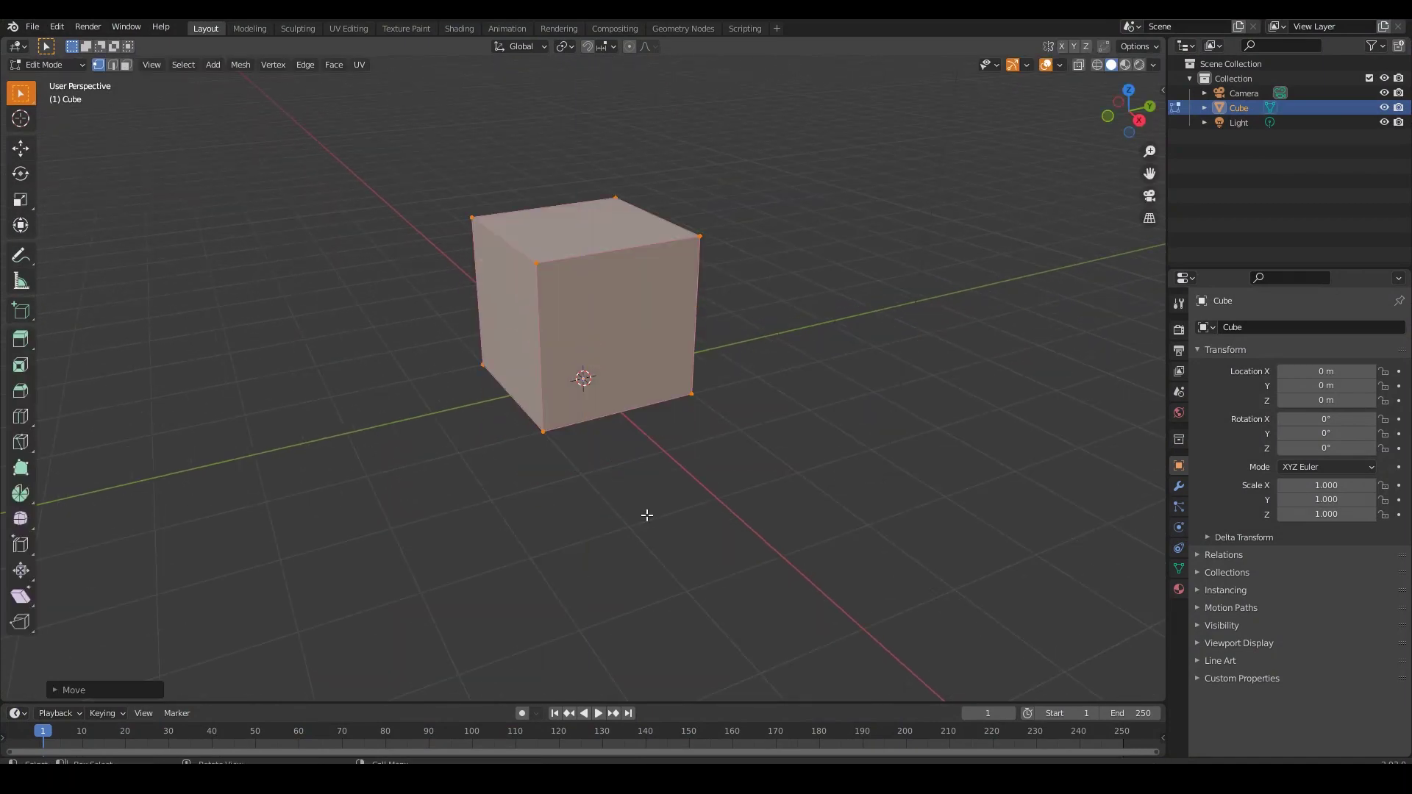
pyautogui.moveTo(625, 460); pyautogui.dragTo(627, 488, button='middle')
pyautogui.press('Tab')
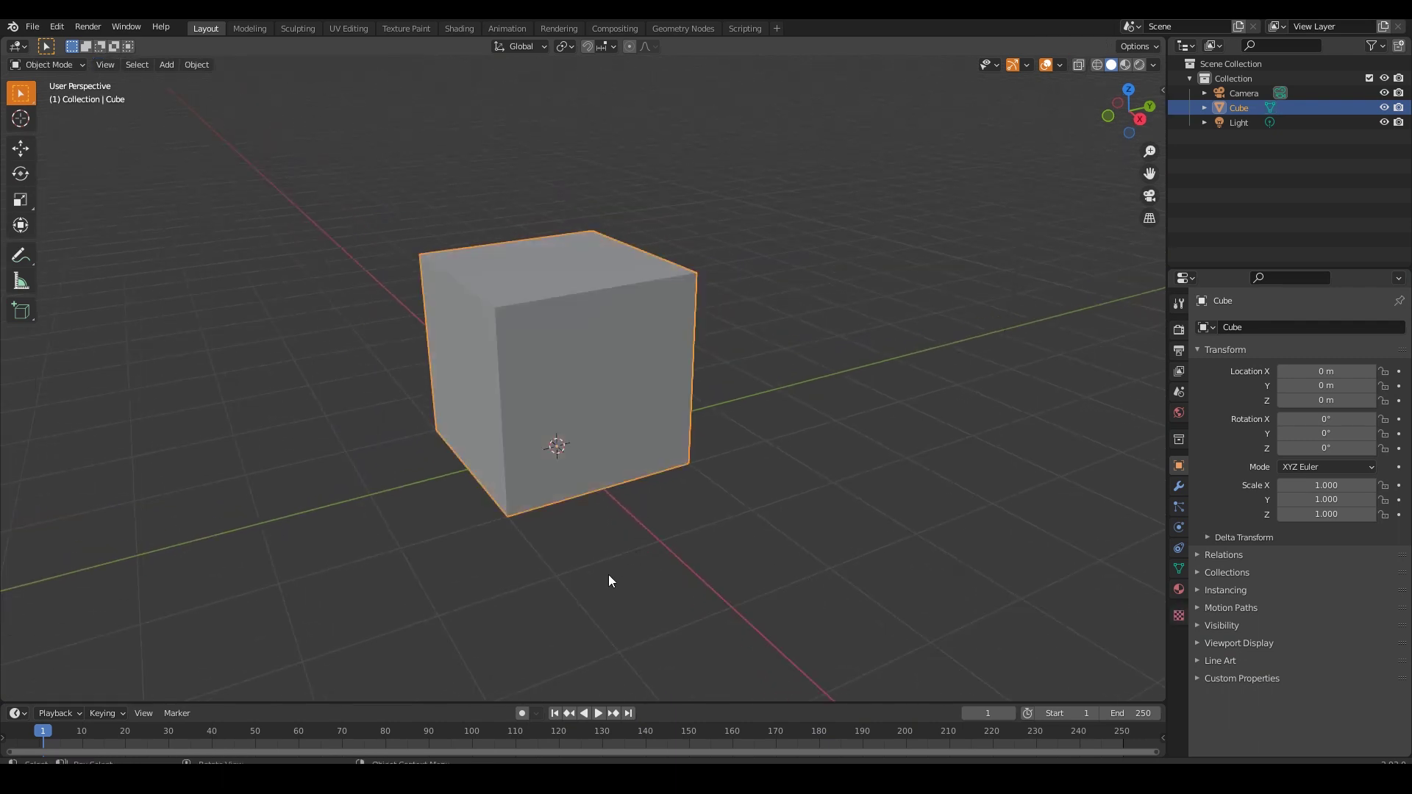
# Enable the Wireframe viewport display option for the cube
pyautogui.click(607, 576)
pyautogui.click(612, 409)
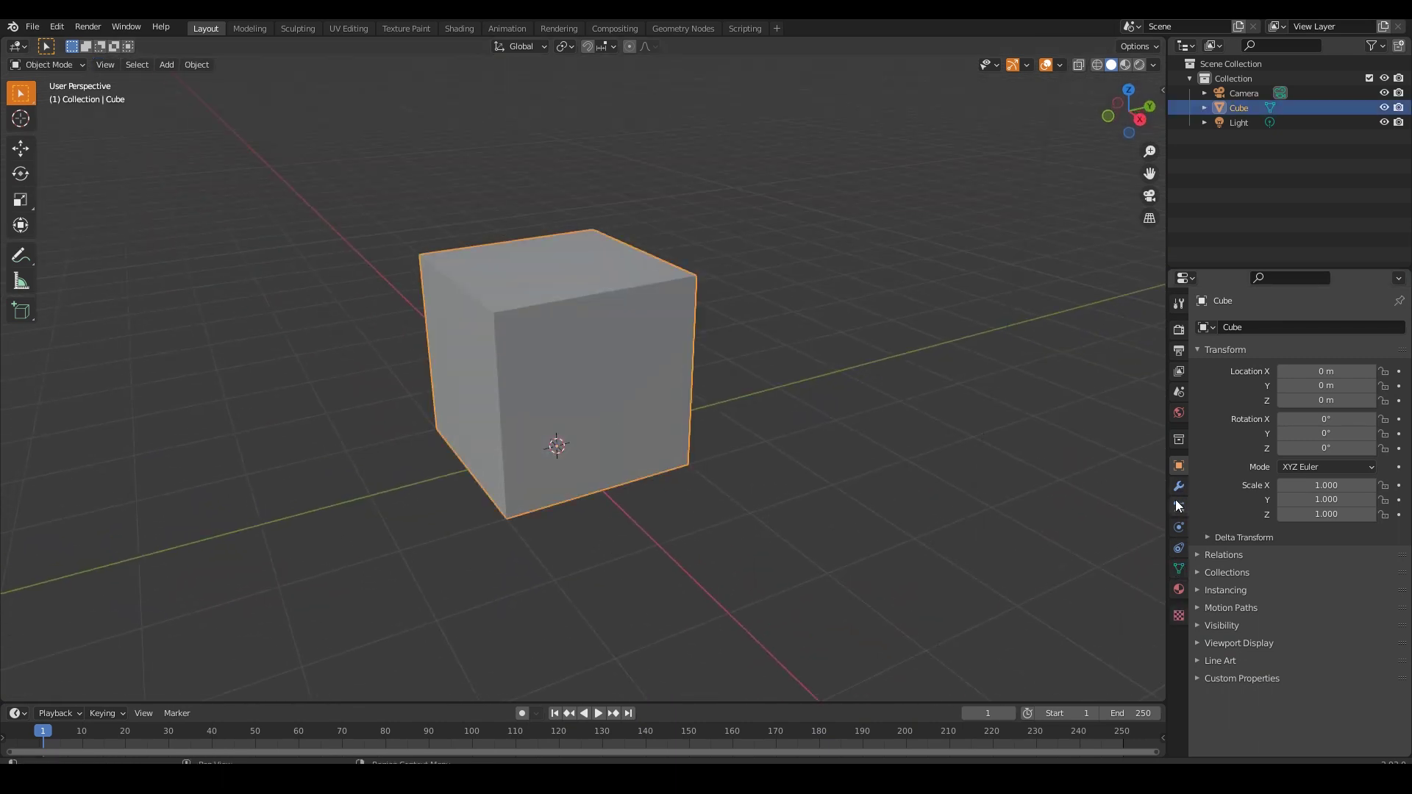
pyautogui.click(1238, 644)
pyautogui.click(1284, 697)
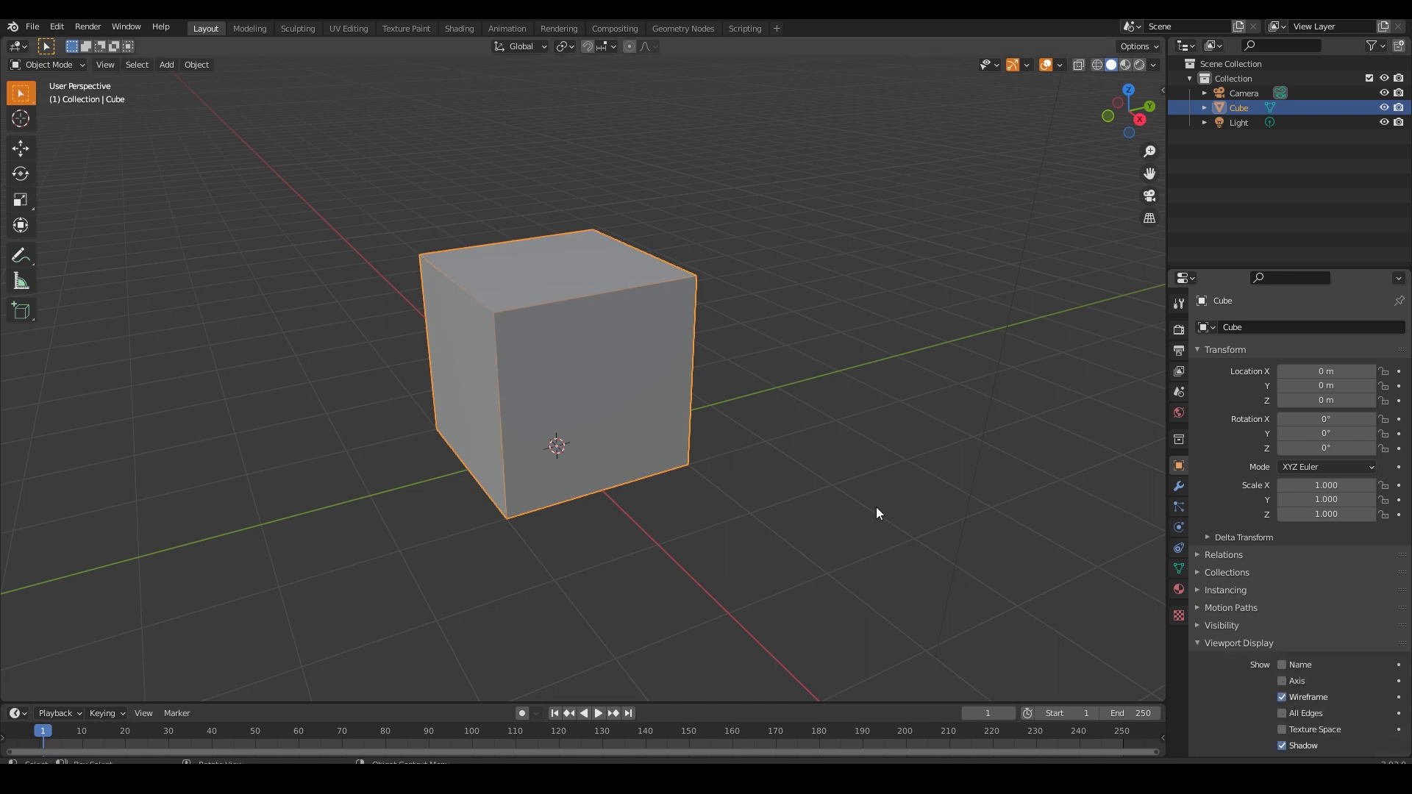
pyautogui.click(790, 435)
pyautogui.scroll(1, 659, 417)
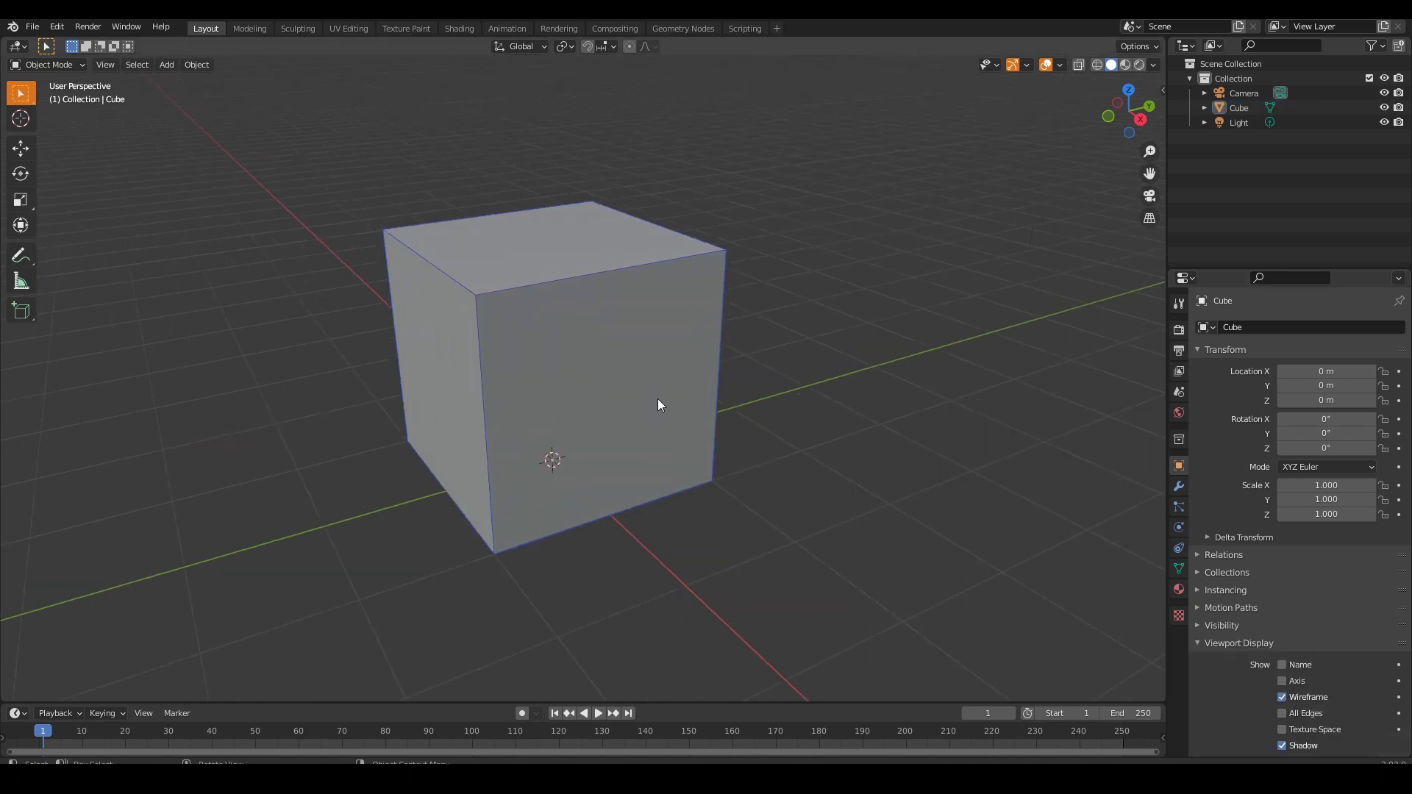
# Flatten the cube by scaling it along Z to about 0.347
pyautogui.click(659, 401)
pyautogui.scroll(-3, 659, 401)
pyautogui.scroll(2, 735, 511)
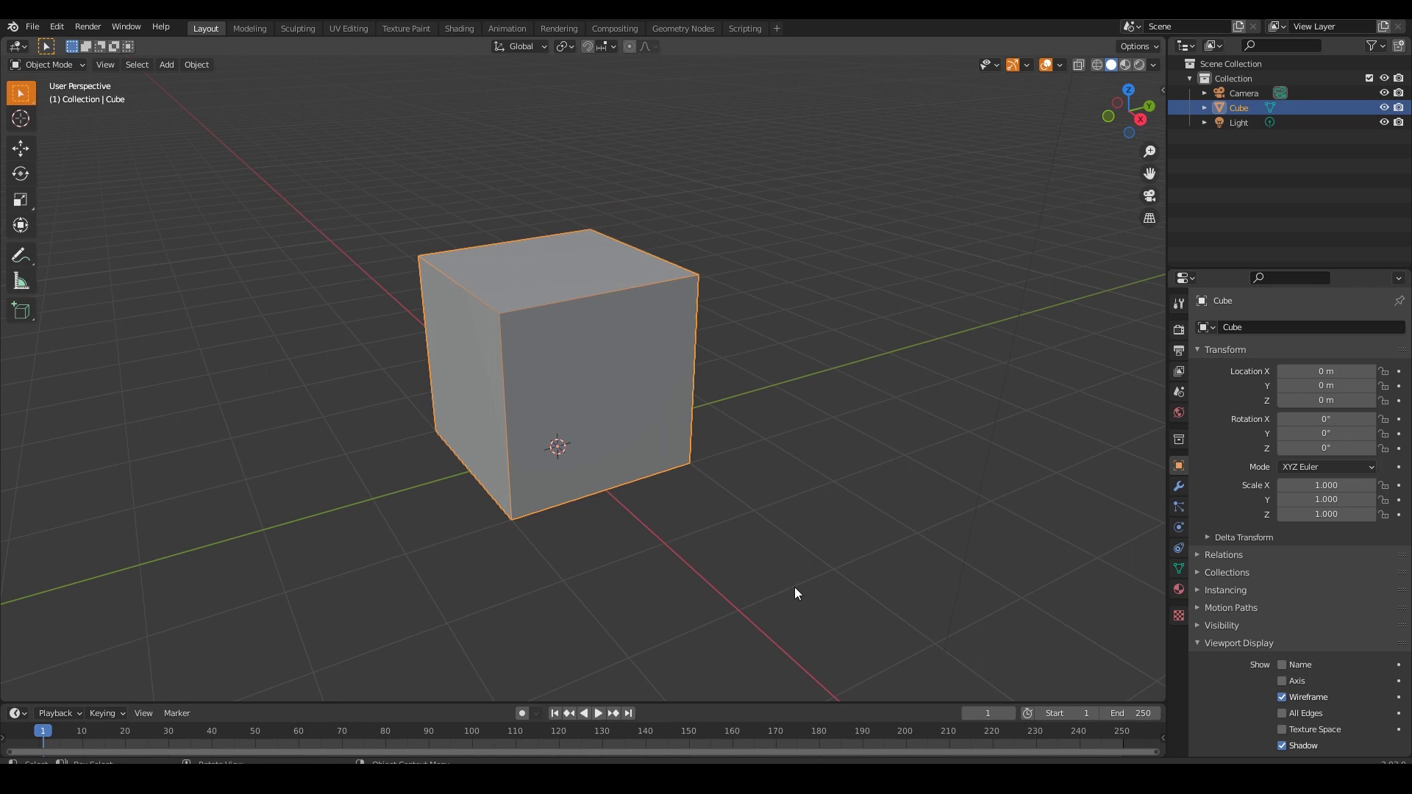
pyautogui.press('s')
pyautogui.press('z')
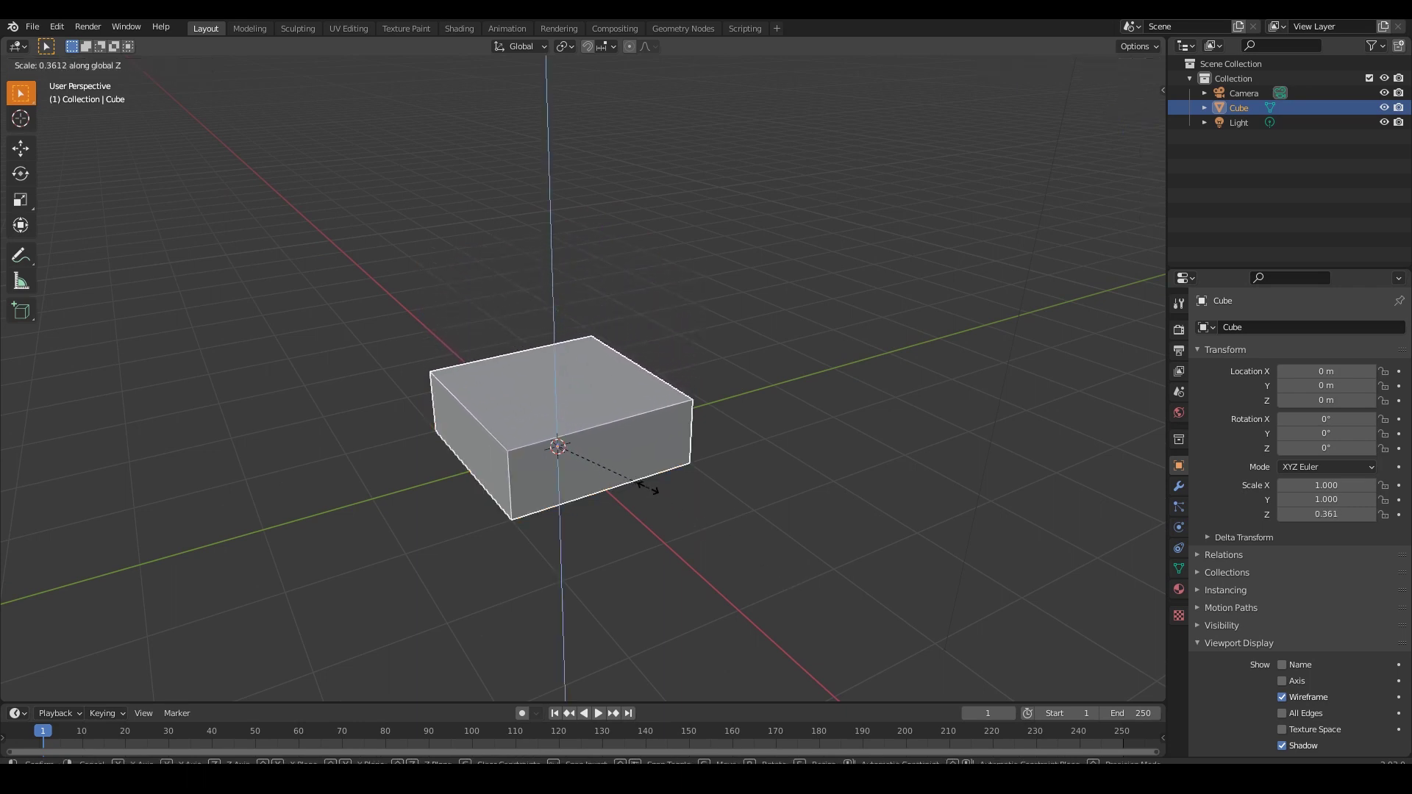
pyautogui.click(645, 485)
pyautogui.click(725, 553)
# Add two evenly spaced loop cuts in each horizontal direction, dividing the block's top into a three-by-three grid
pyautogui.scroll(3, 690, 543)
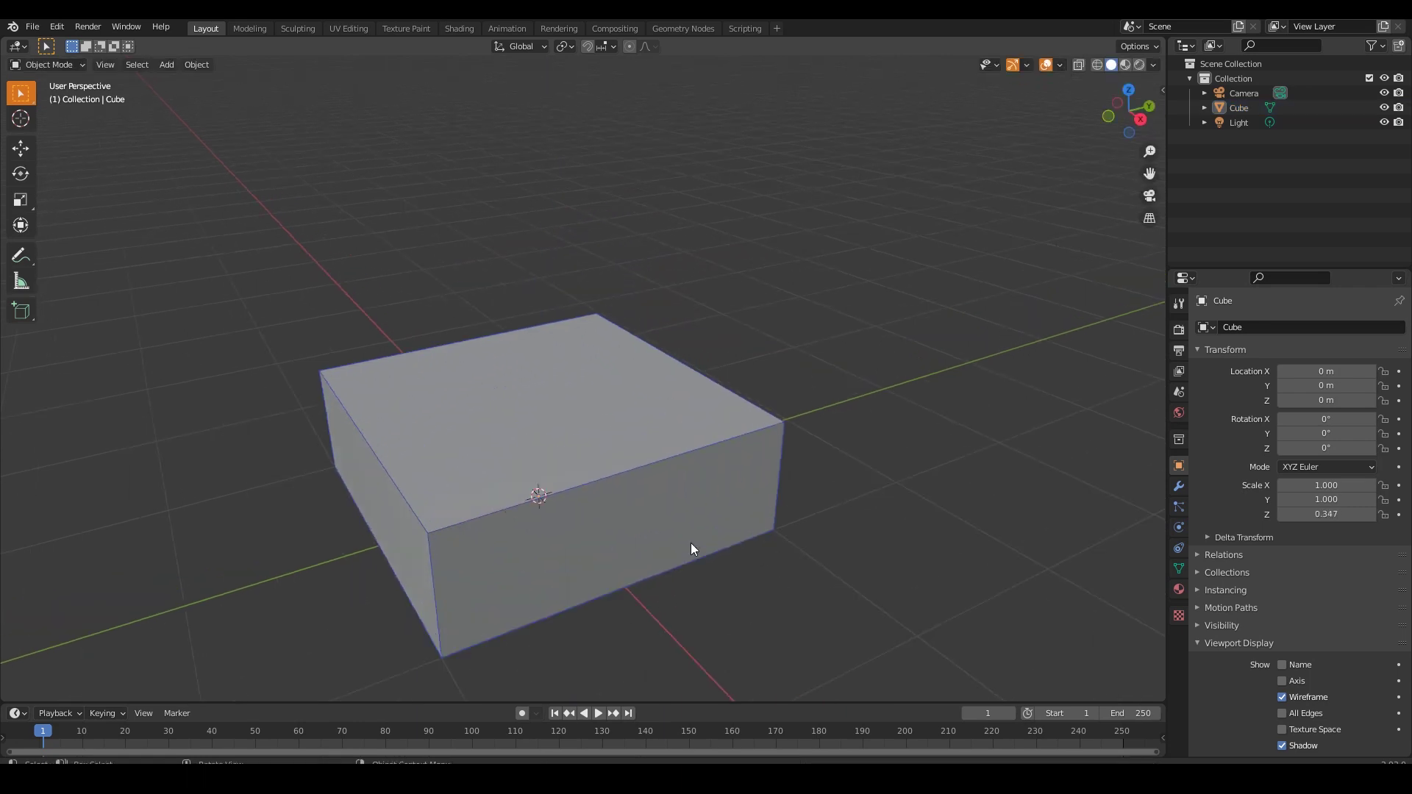
pyautogui.keyDown('shift'); pyautogui.moveTo(691, 543); pyautogui.dragTo(731, 452, button='middle'); pyautogui.keyUp('shift')
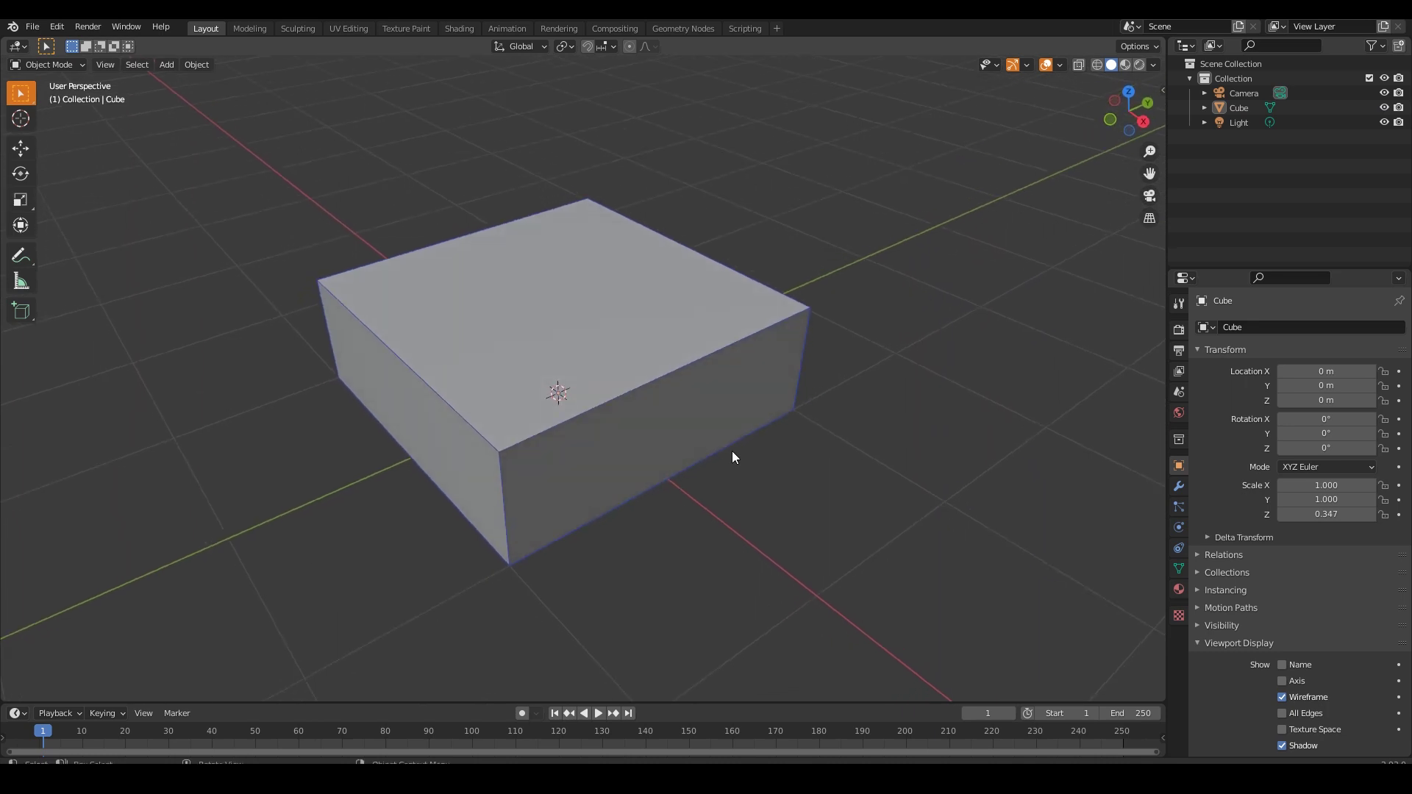
pyautogui.press('Tab')
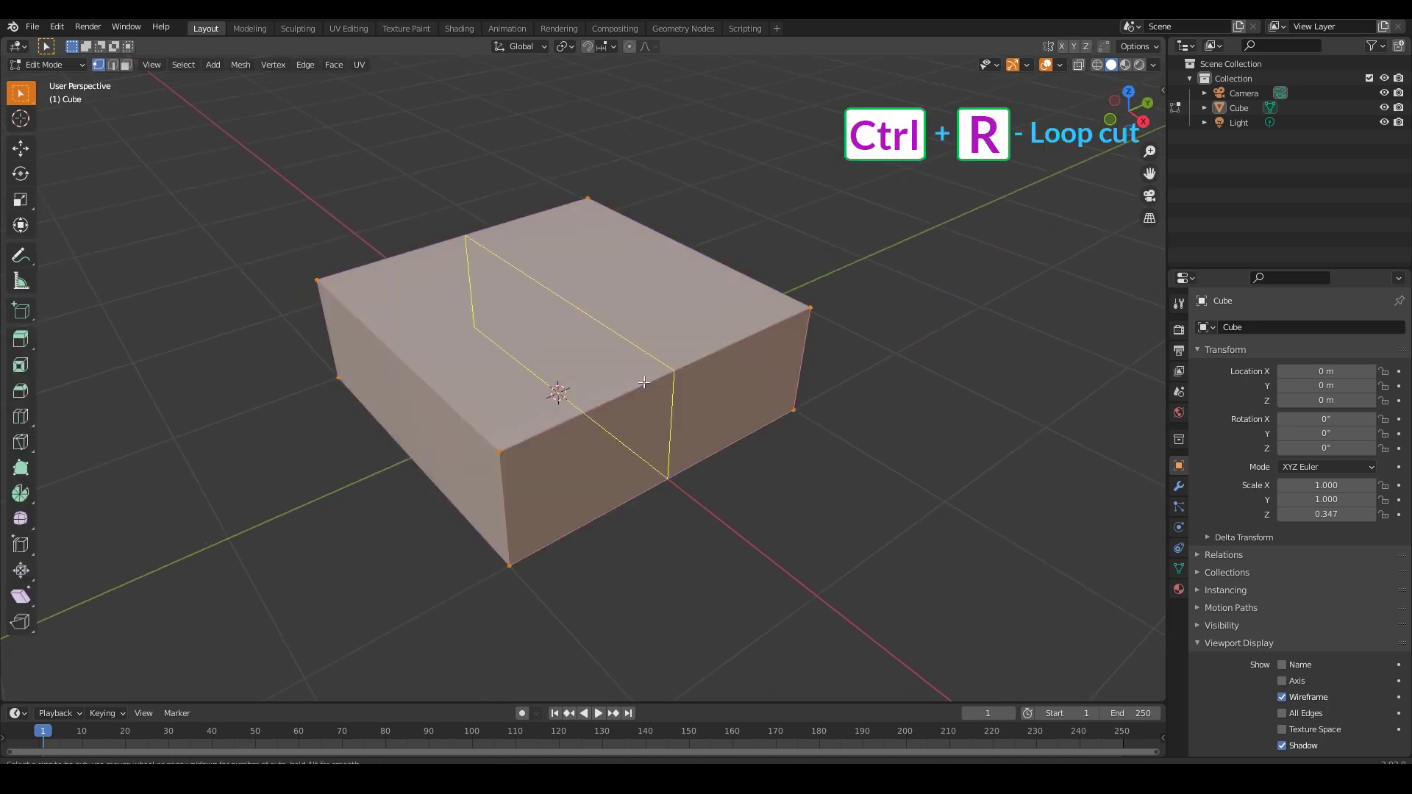
pyautogui.scroll(1, 644, 382)
pyautogui.click(644, 382)
pyautogui.rightClick(645, 382)
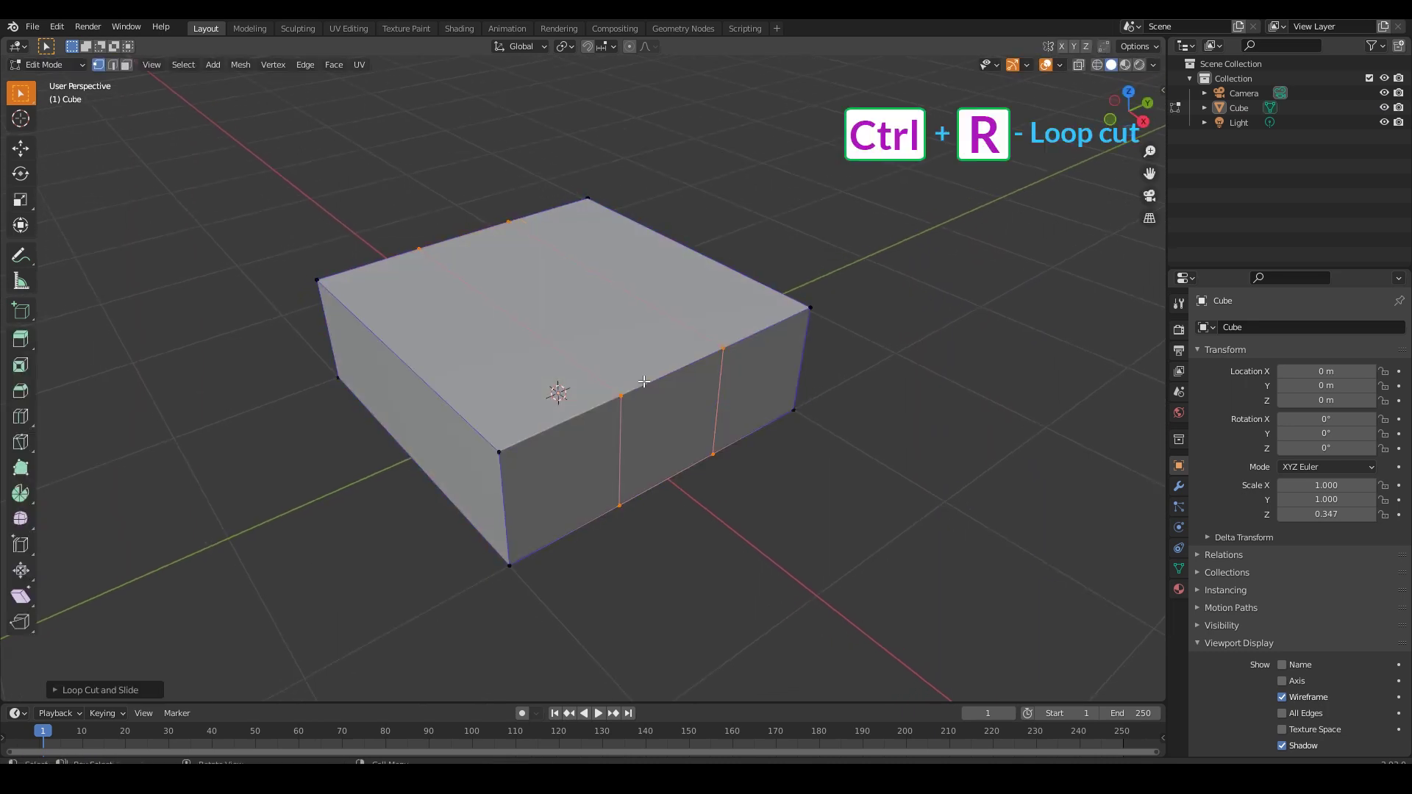
pyautogui.hotkey('ctrl', 'r')
pyautogui.click(512, 324)
pyautogui.rightClick(511, 323)
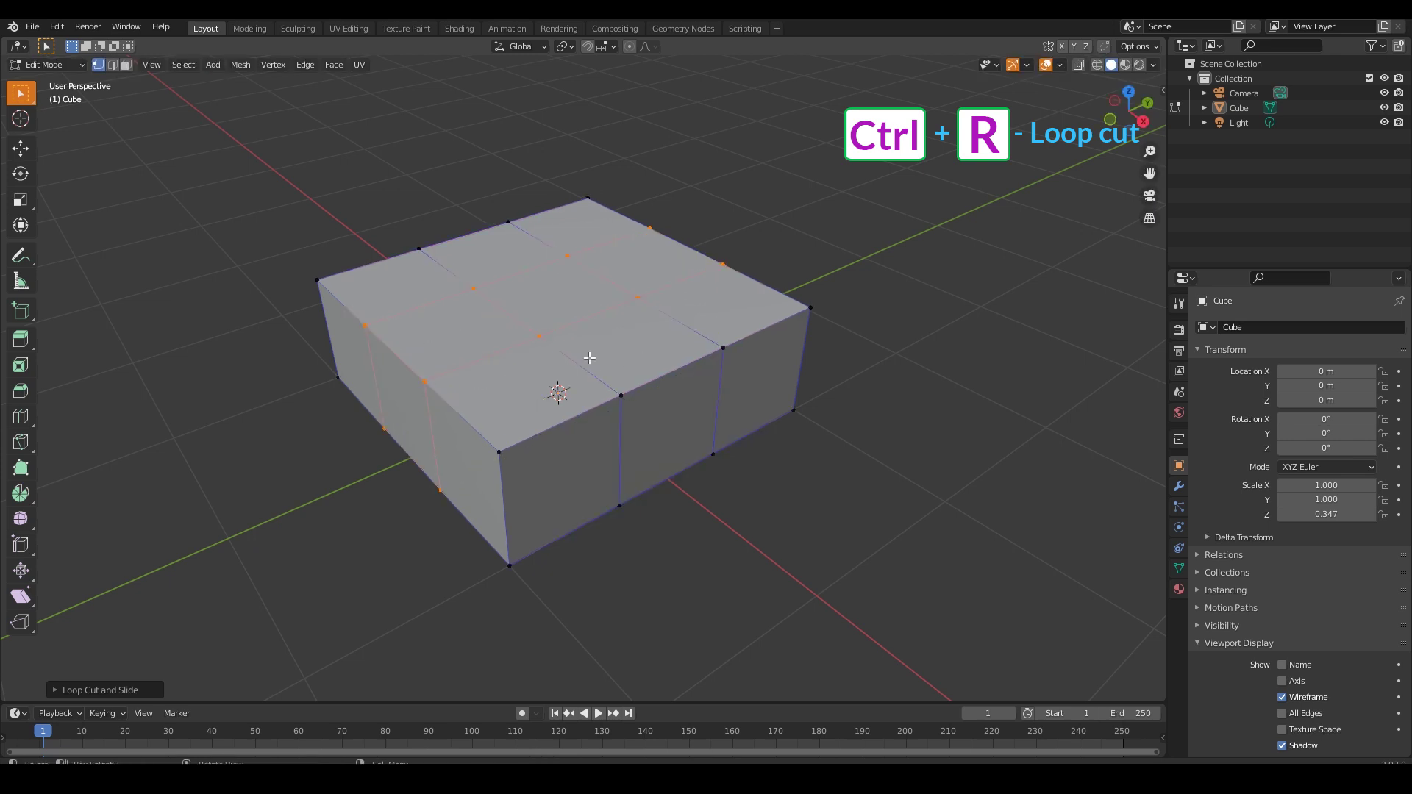
# In wireframe top view, move the two middle vertex columns on the block's +Y side outward
pyautogui.moveTo(725, 441); pyautogui.dragTo(727, 465, button='middle')
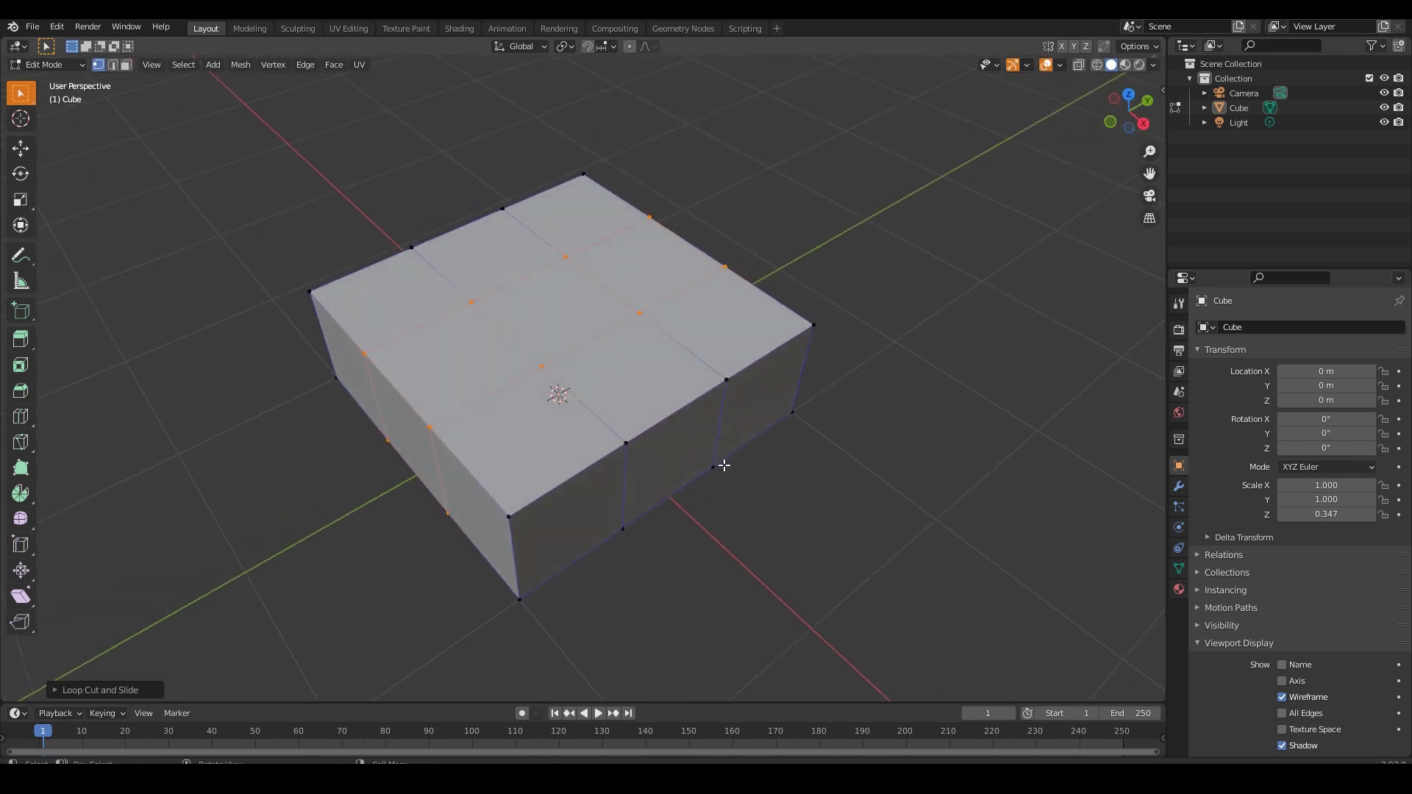
pyautogui.press('KP_7')
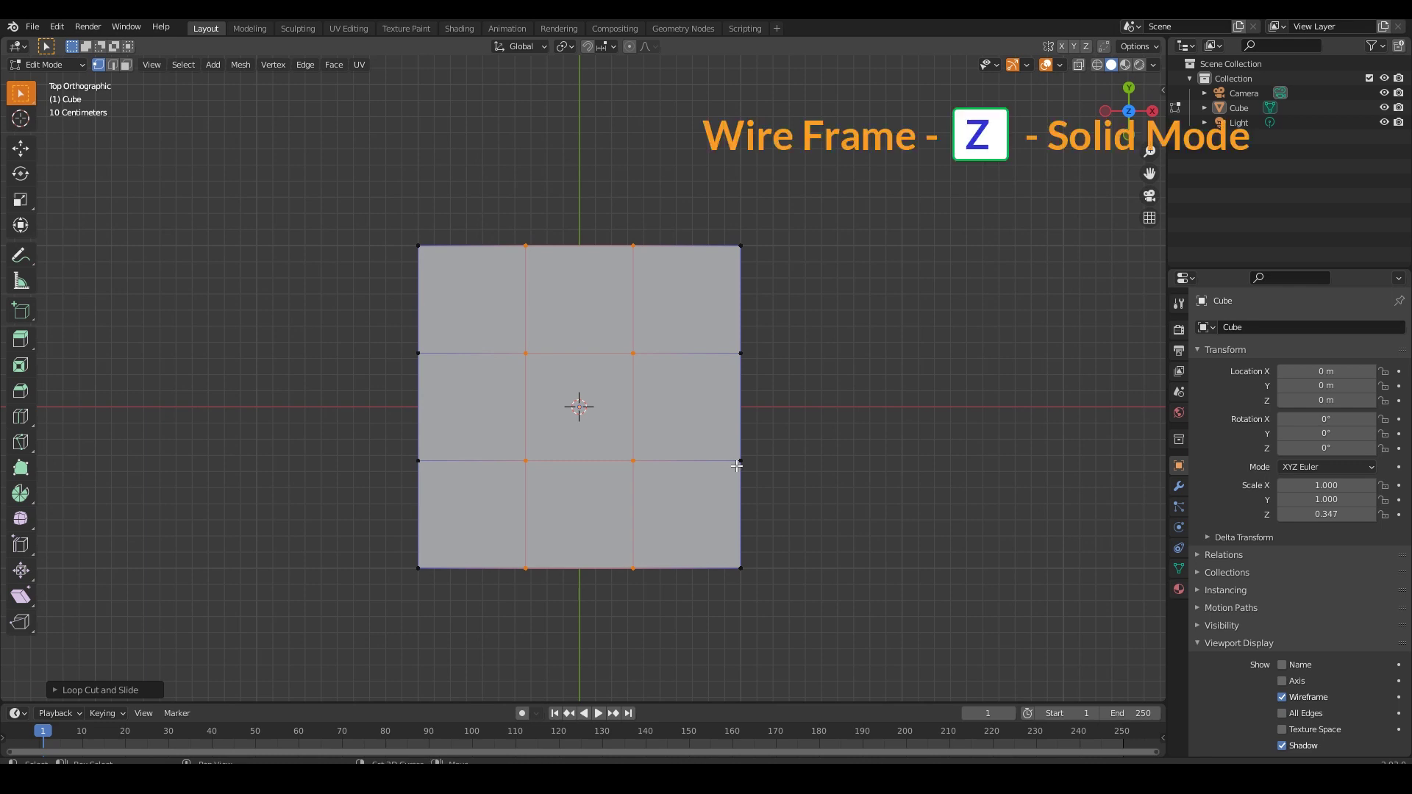
pyautogui.press('z')
pyautogui.click(794, 210)
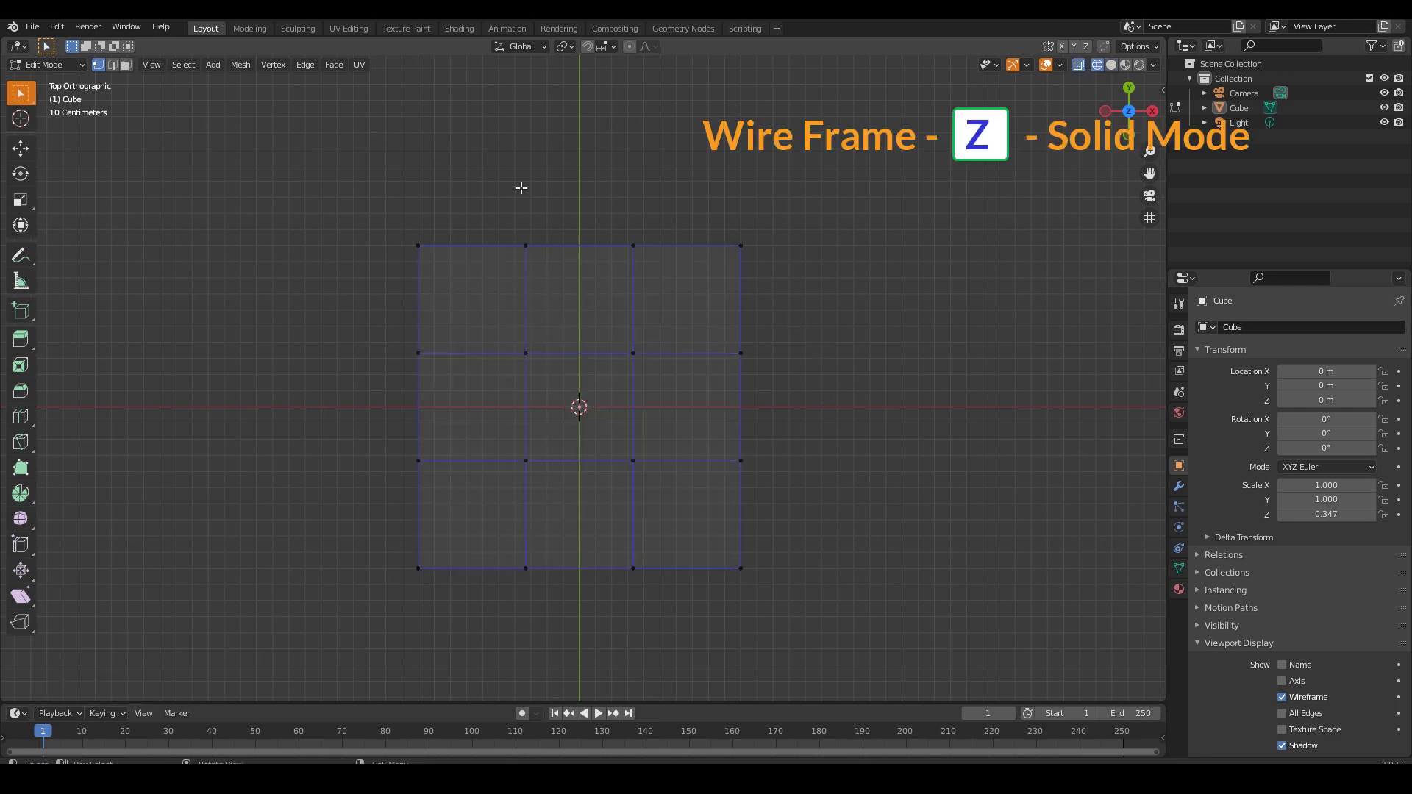
pyautogui.moveTo(494, 220); pyautogui.dragTo(665, 276)
pyautogui.press('g')
pyautogui.click(651, 208)
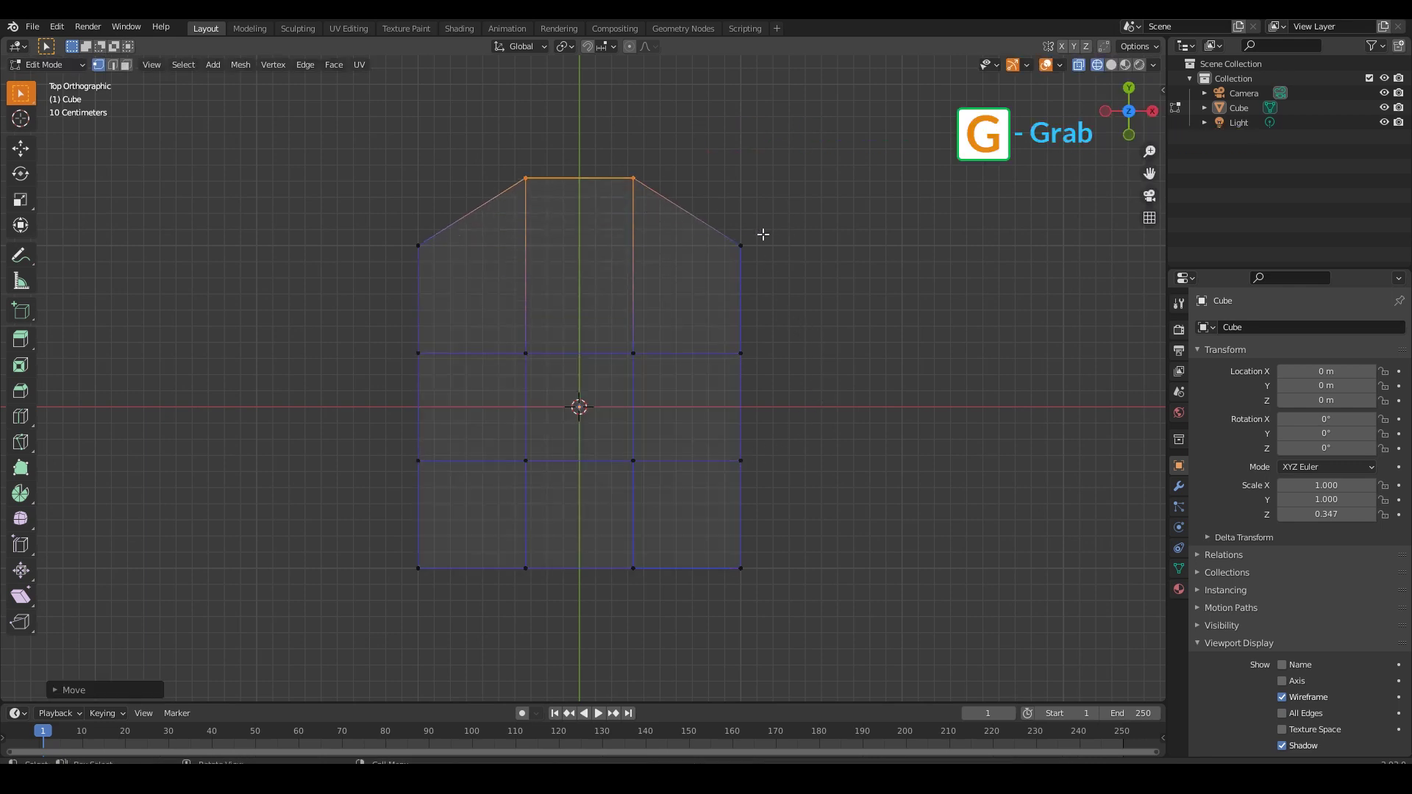
# Pull both corners on the block's +Y side inward to round that end of the outline
pyautogui.moveTo(779, 223); pyautogui.dragTo(711, 286)
pyautogui.press('g')
pyautogui.click(687, 289)
pyautogui.moveTo(360, 221); pyautogui.dragTo(464, 277)
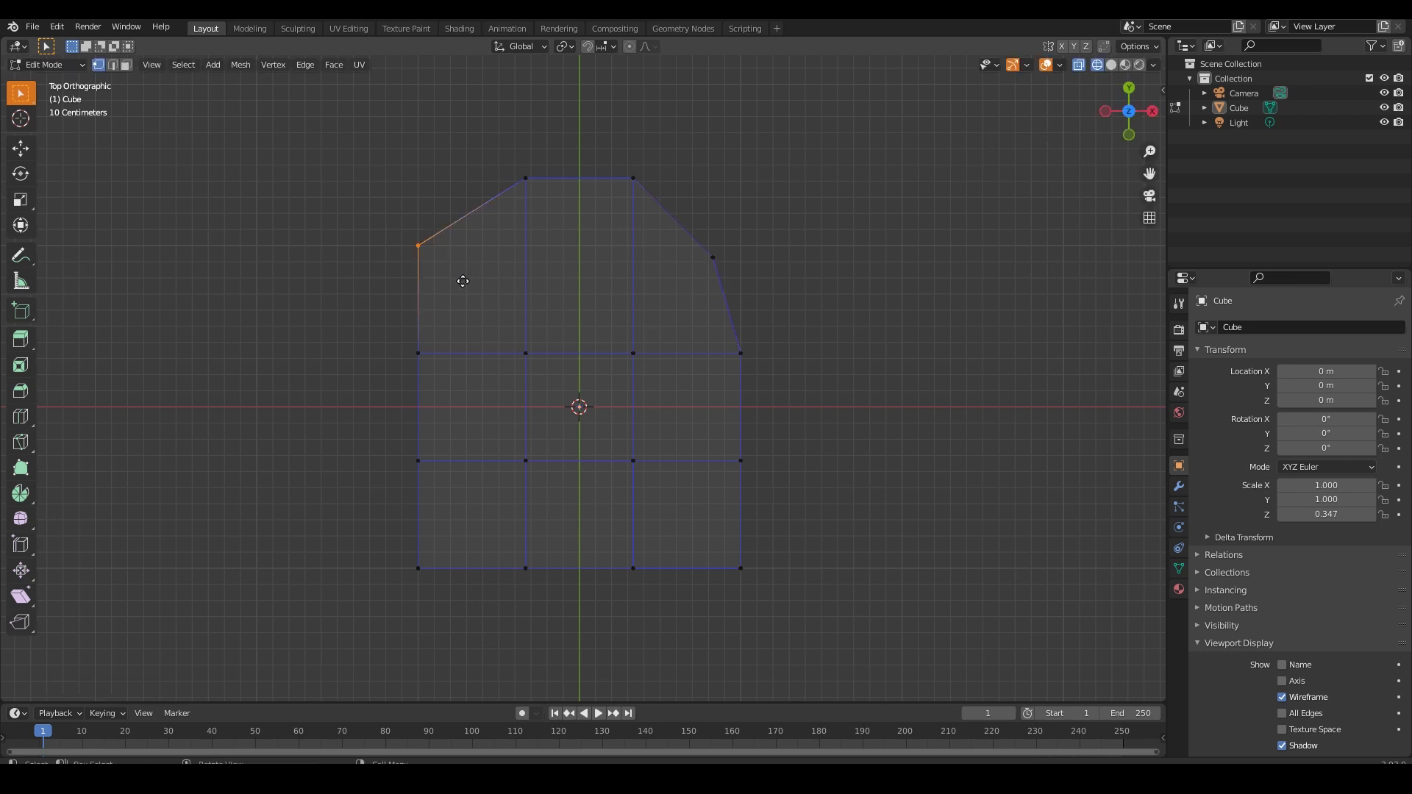
pyautogui.press('g')
pyautogui.click(481, 302)
# Round the block's -Y end by moving both corners inward and the two middle vertex columns outward
pyautogui.moveTo(389, 545); pyautogui.dragTo(475, 589)
pyautogui.press('g')
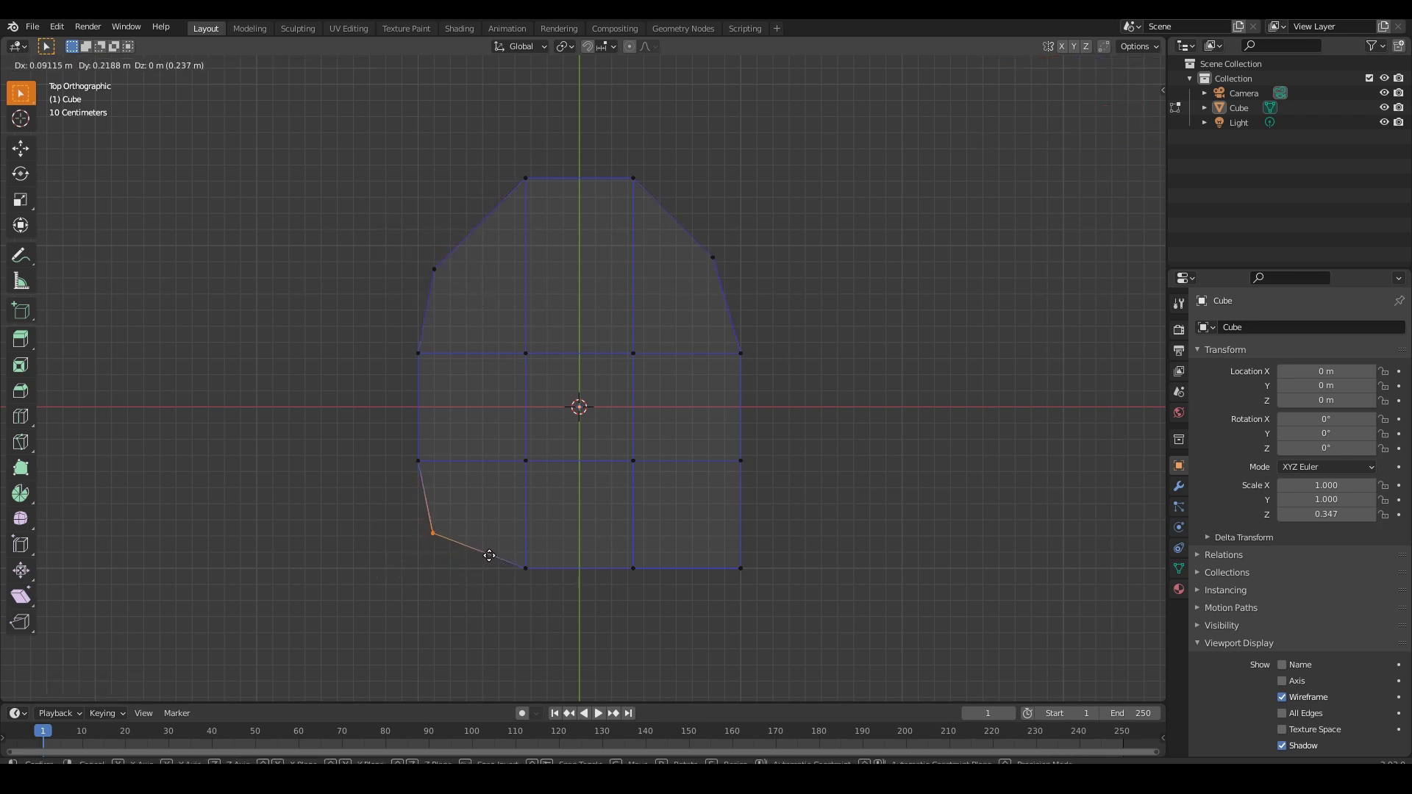
pyautogui.click(497, 557)
pyautogui.moveTo(666, 633); pyautogui.dragTo(516, 532)
pyautogui.press('g')
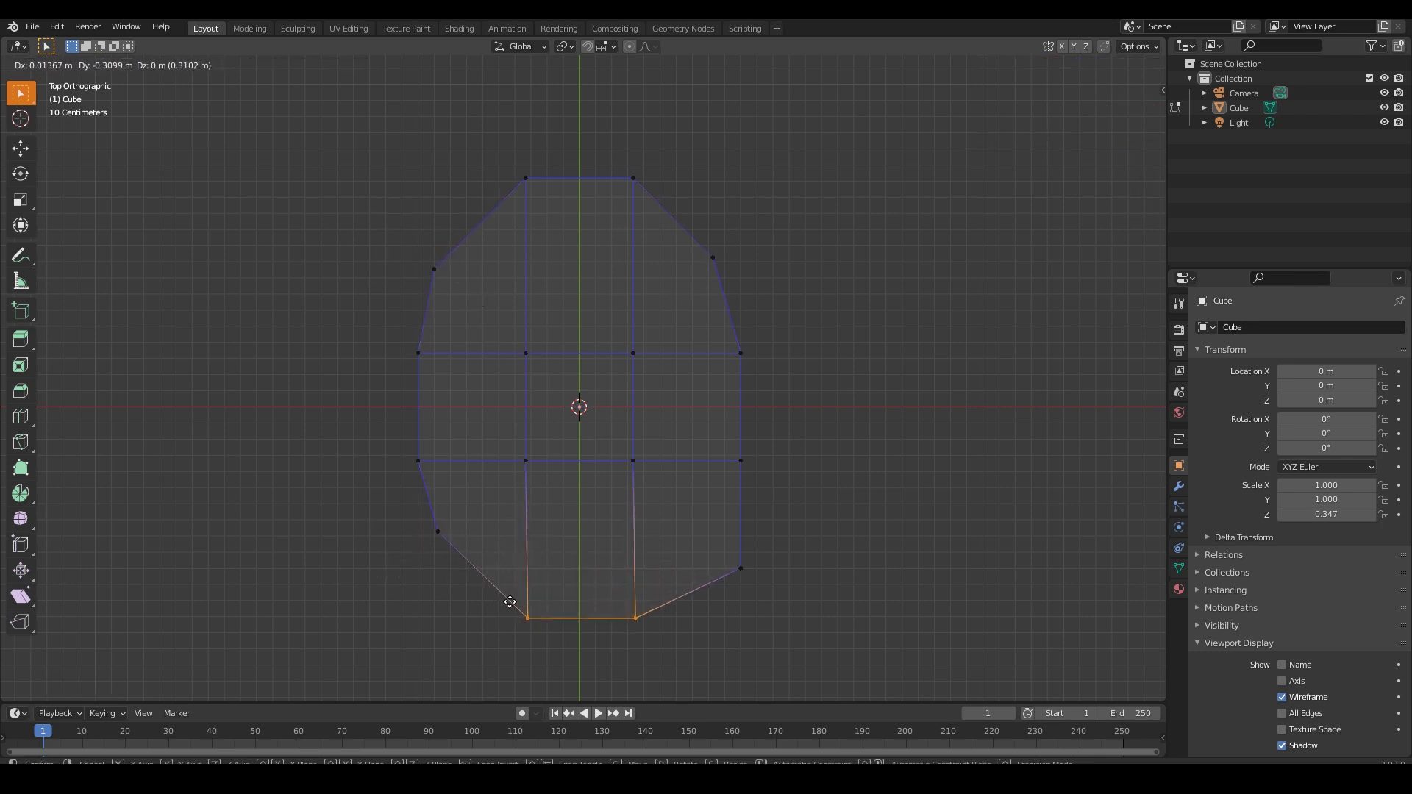
pyautogui.click(507, 597)
pyautogui.moveTo(778, 588); pyautogui.dragTo(708, 537)
pyautogui.press('g')
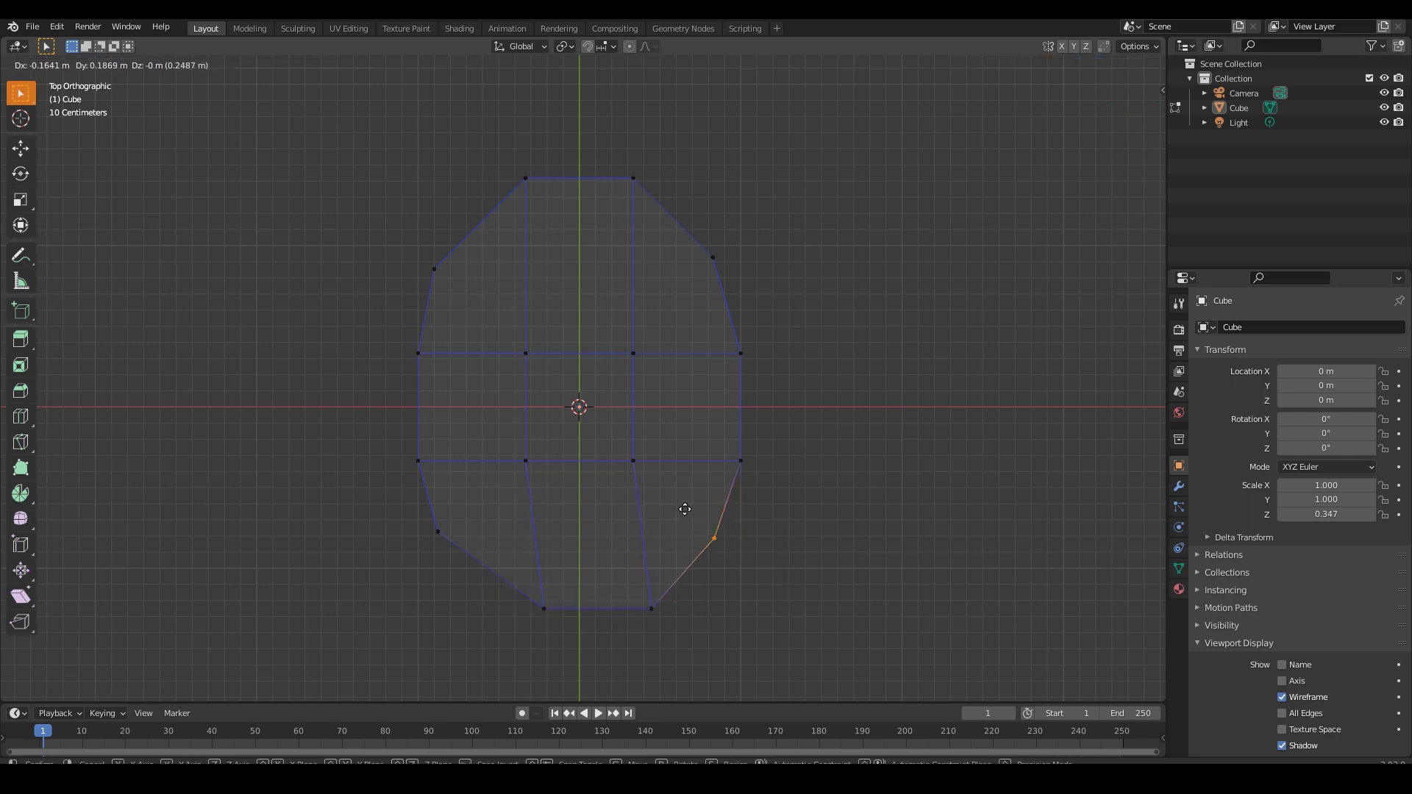
pyautogui.click(675, 509)
pyautogui.press('Tab')
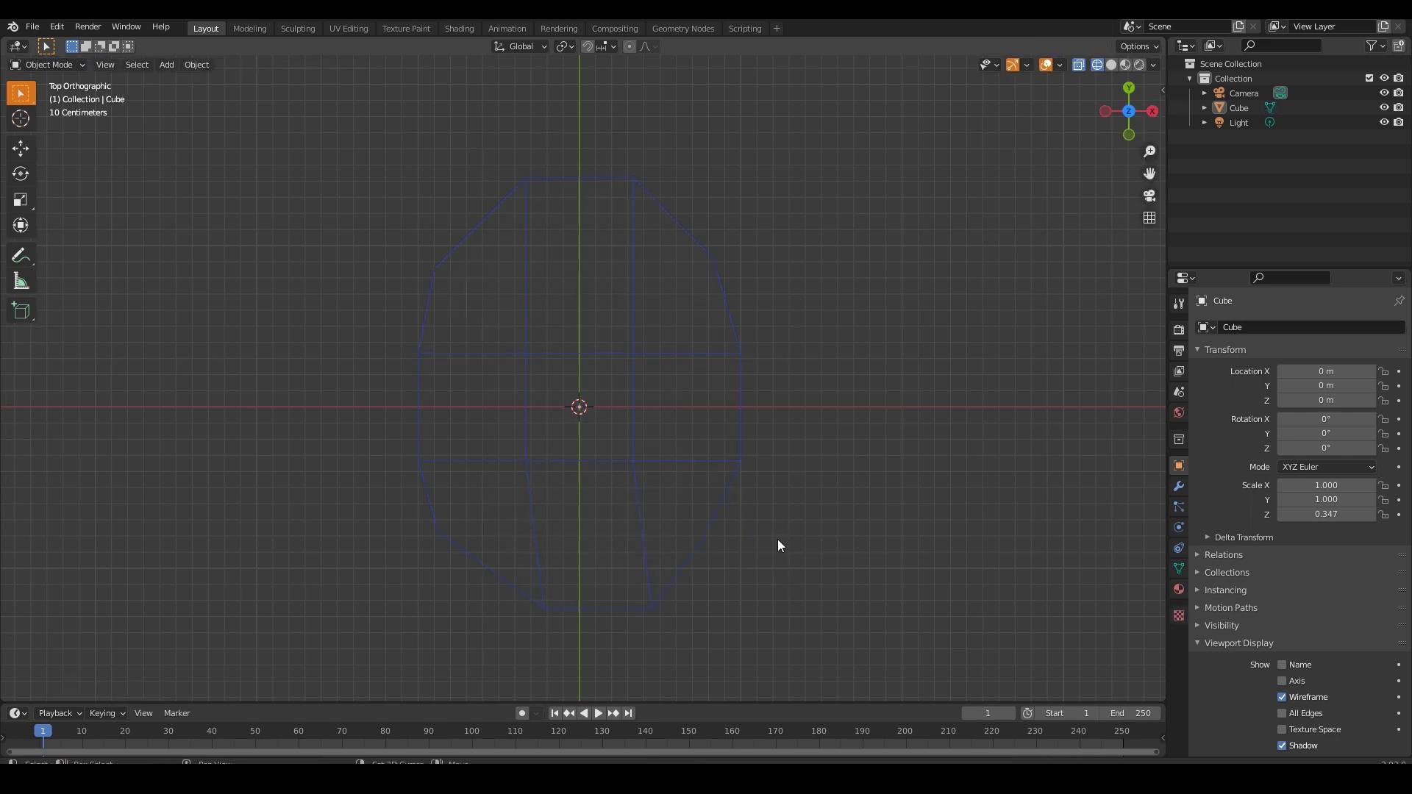
# Taper the block by scaling all of its top vertices to about 0.91
pyautogui.hotkey('alt', 'z')
pyautogui.moveTo(886, 568); pyautogui.dragTo(721, 464, button='middle')
pyautogui.press('Tab')
pyautogui.hotkey('alt', 'z')
pyautogui.moveTo(274, 192); pyautogui.dragTo(912, 352)
pyautogui.press('s')
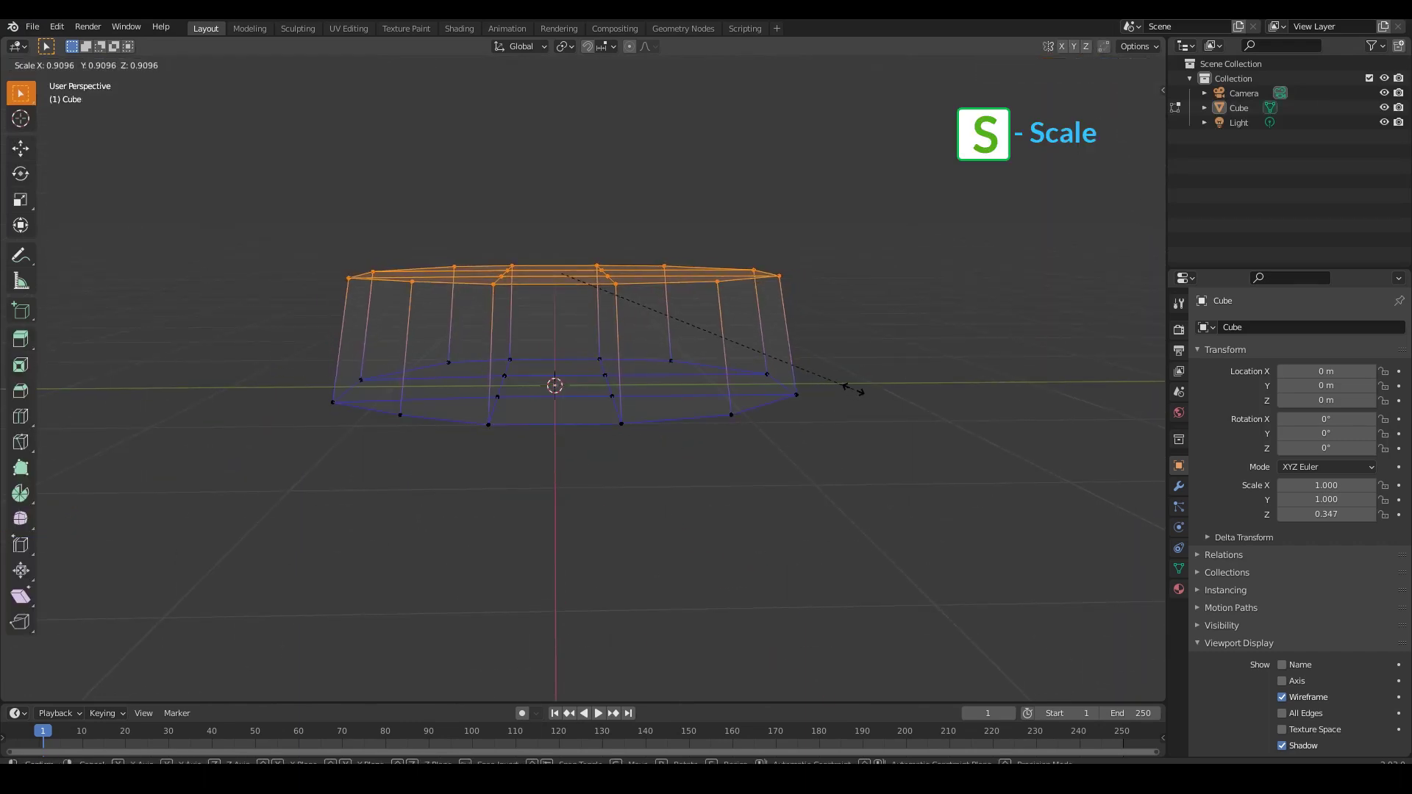
pyautogui.click(853, 390)
pyautogui.press('Tab')
pyautogui.hotkey('alt', 'z')
pyautogui.moveTo(797, 404); pyautogui.dragTo(819, 452, button='middle')
# Select the edge loop around the block's top face and give it a narrow bevel
pyautogui.press('Tab')
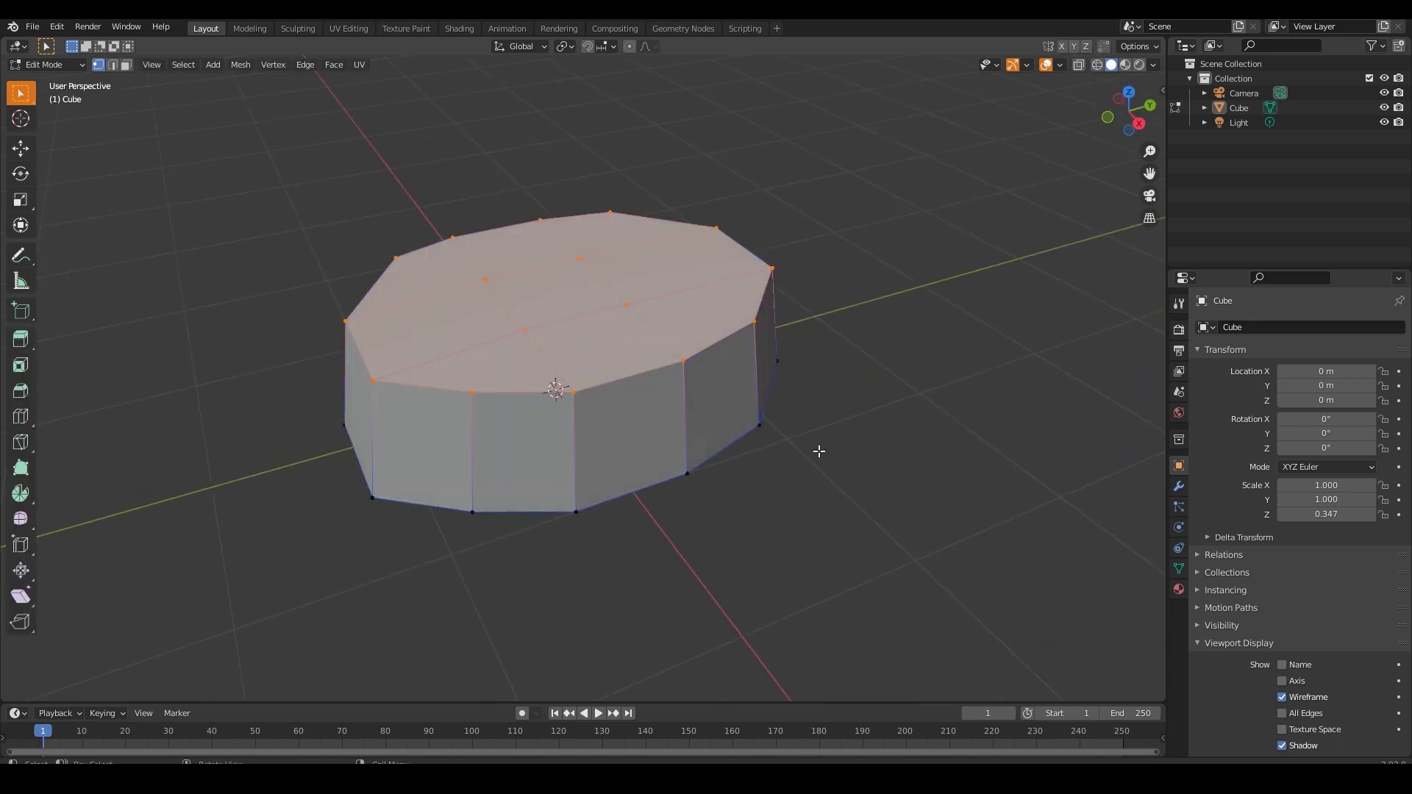
pyautogui.press('2')
pyautogui.click(610, 388)
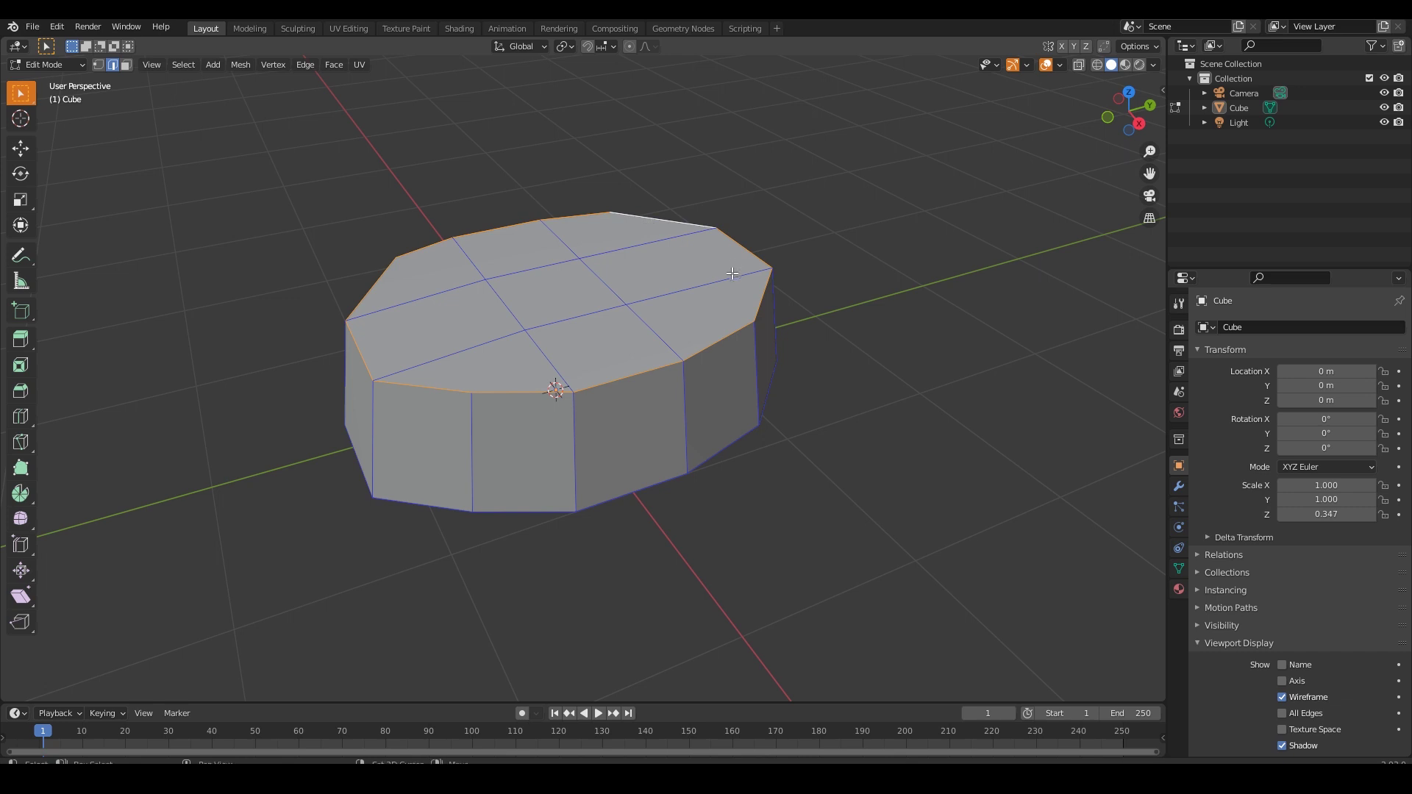
pyautogui.hotkey('alt', 'z')
pyautogui.hotkey('alt', 'z')
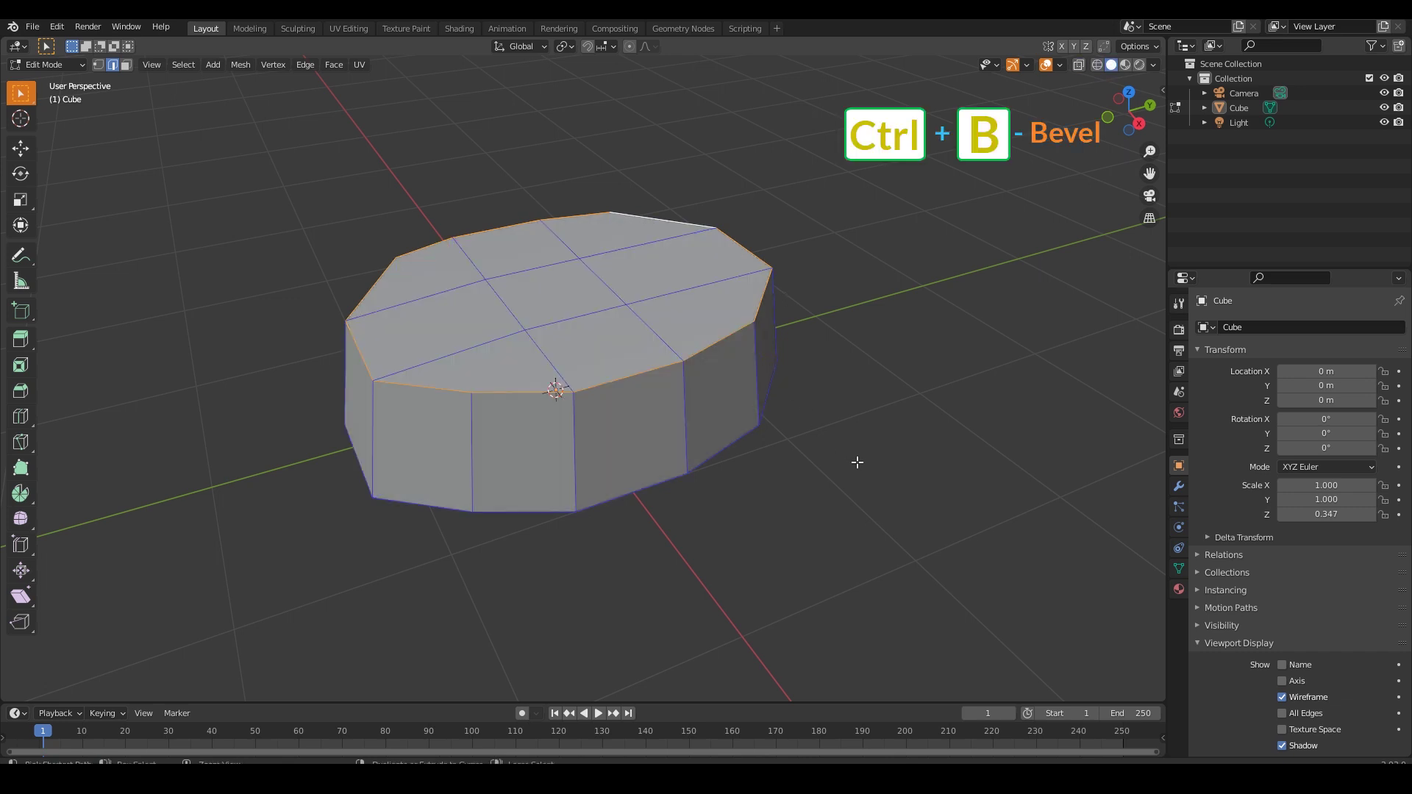
pyautogui.hotkey('ctrl', 'b')
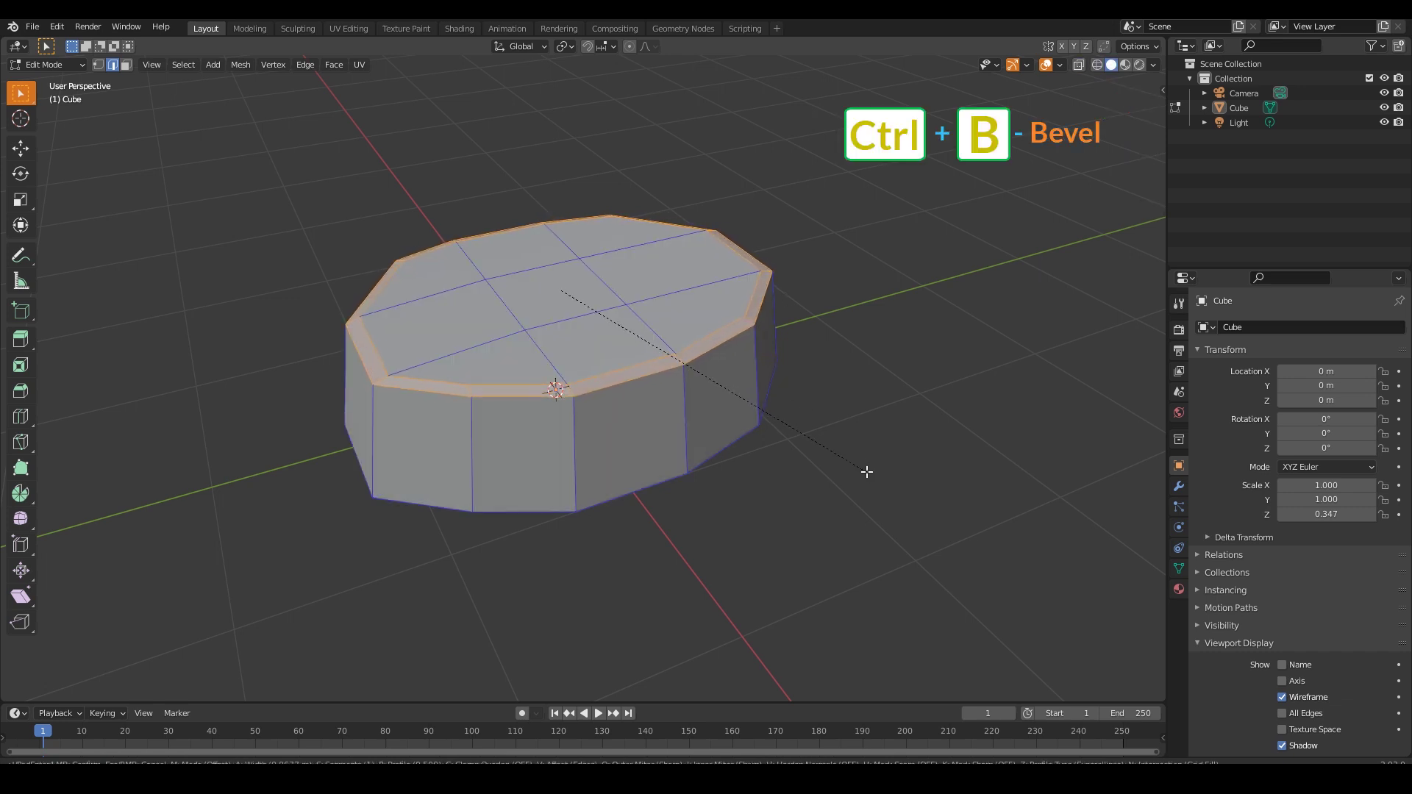
pyautogui.click(867, 471)
pyautogui.press('Tab')
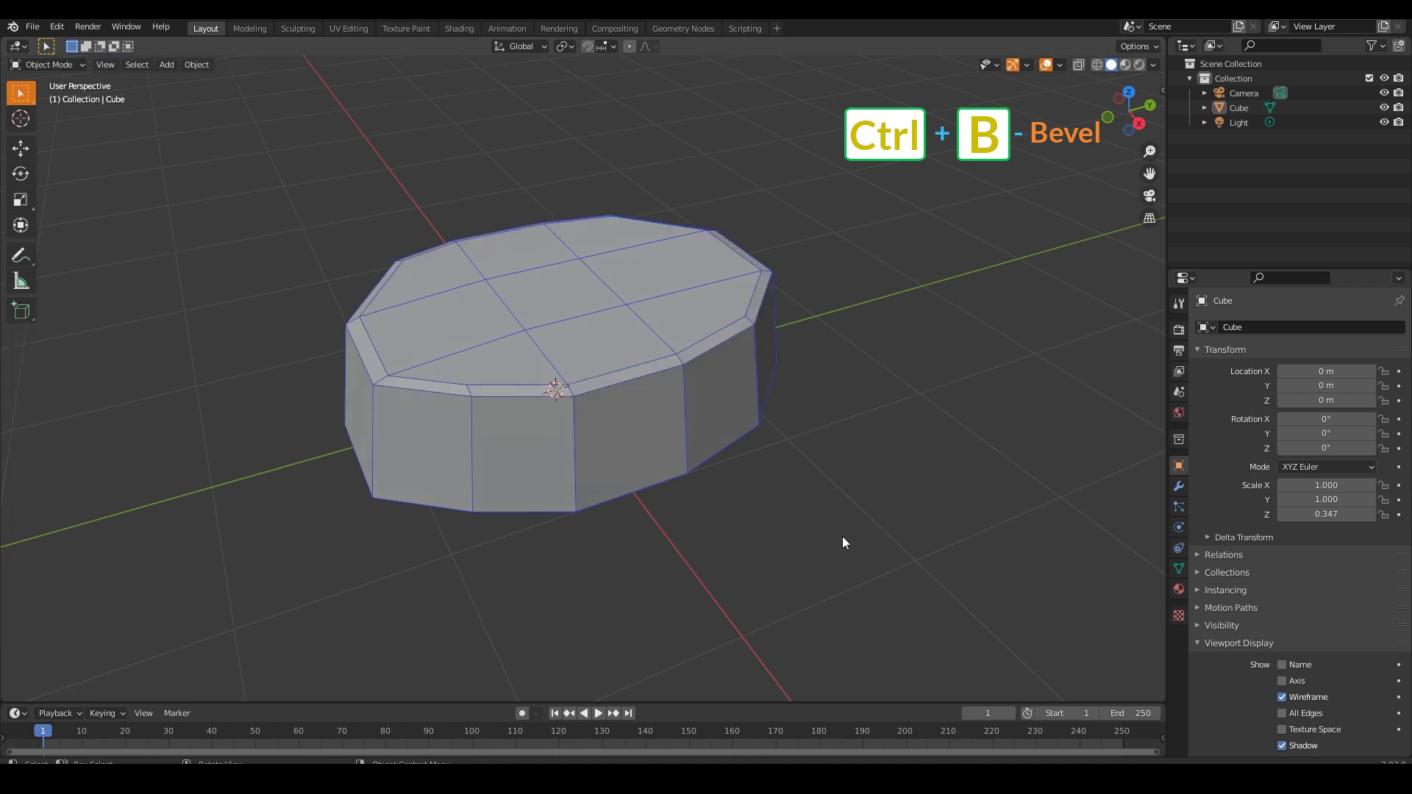
# Apply Rotation & Scale to the beveled block
pyautogui.click(684, 425)
pyautogui.hotkey('ctrl', 'a')
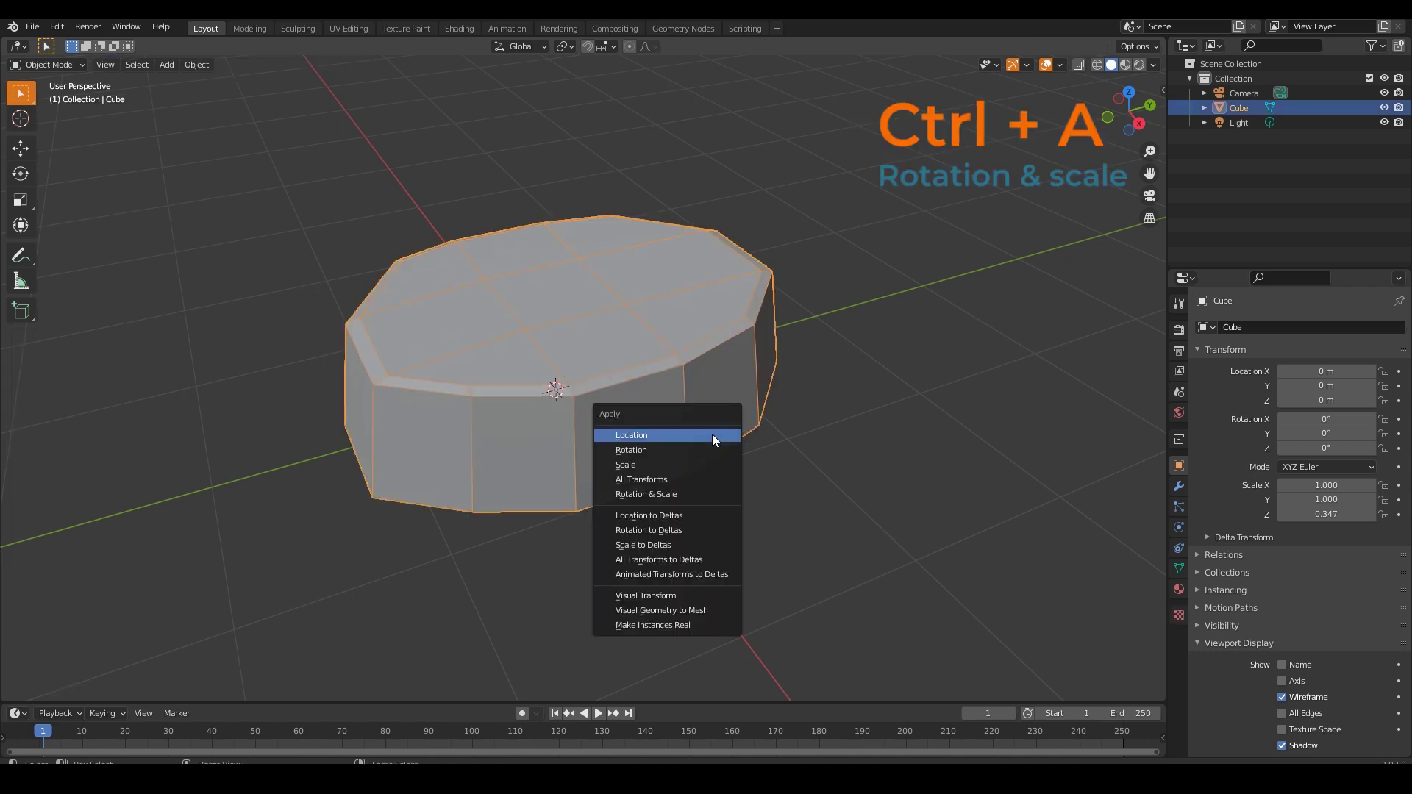
pyautogui.click(694, 494)
pyautogui.click(783, 524)
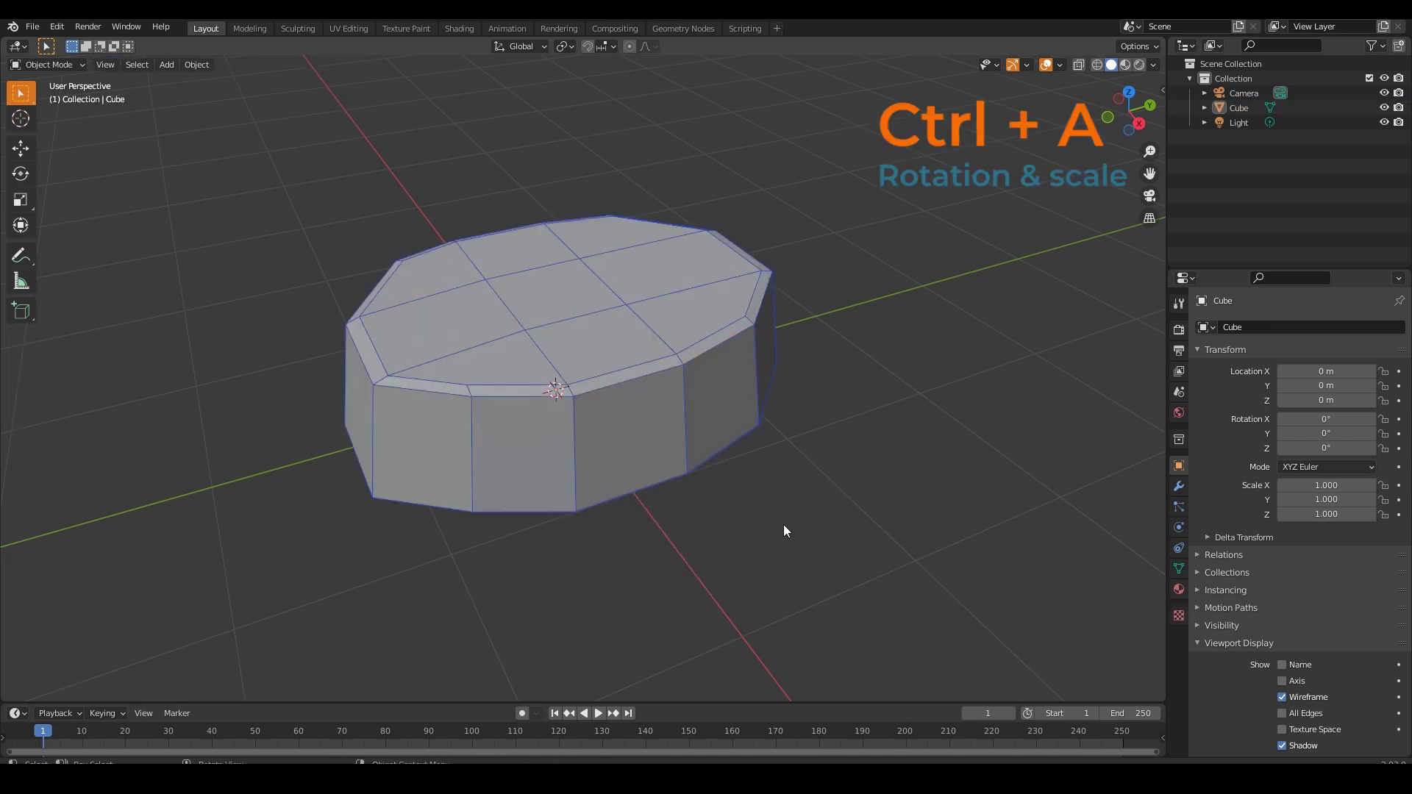
# Duplicate the block in right side view and move the copy about -0.53 m along Y
pyautogui.click(661, 448)
pyautogui.press('KP_3')
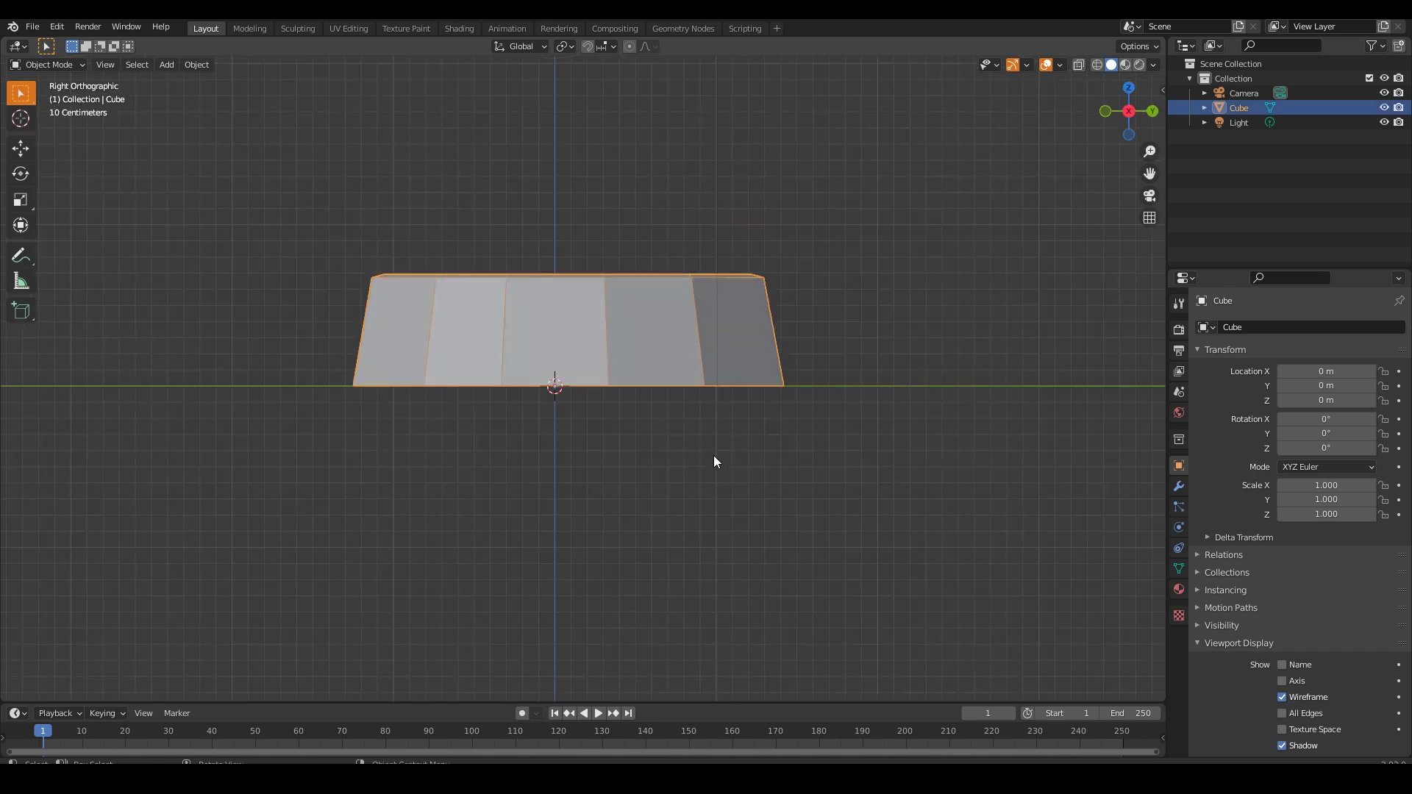
pyautogui.keyDown('shift'); pyautogui.moveTo(754, 438); pyautogui.dragTo(757, 518, button='middle'); pyautogui.keyUp('shift')
pyautogui.hotkey('shift', 'd')
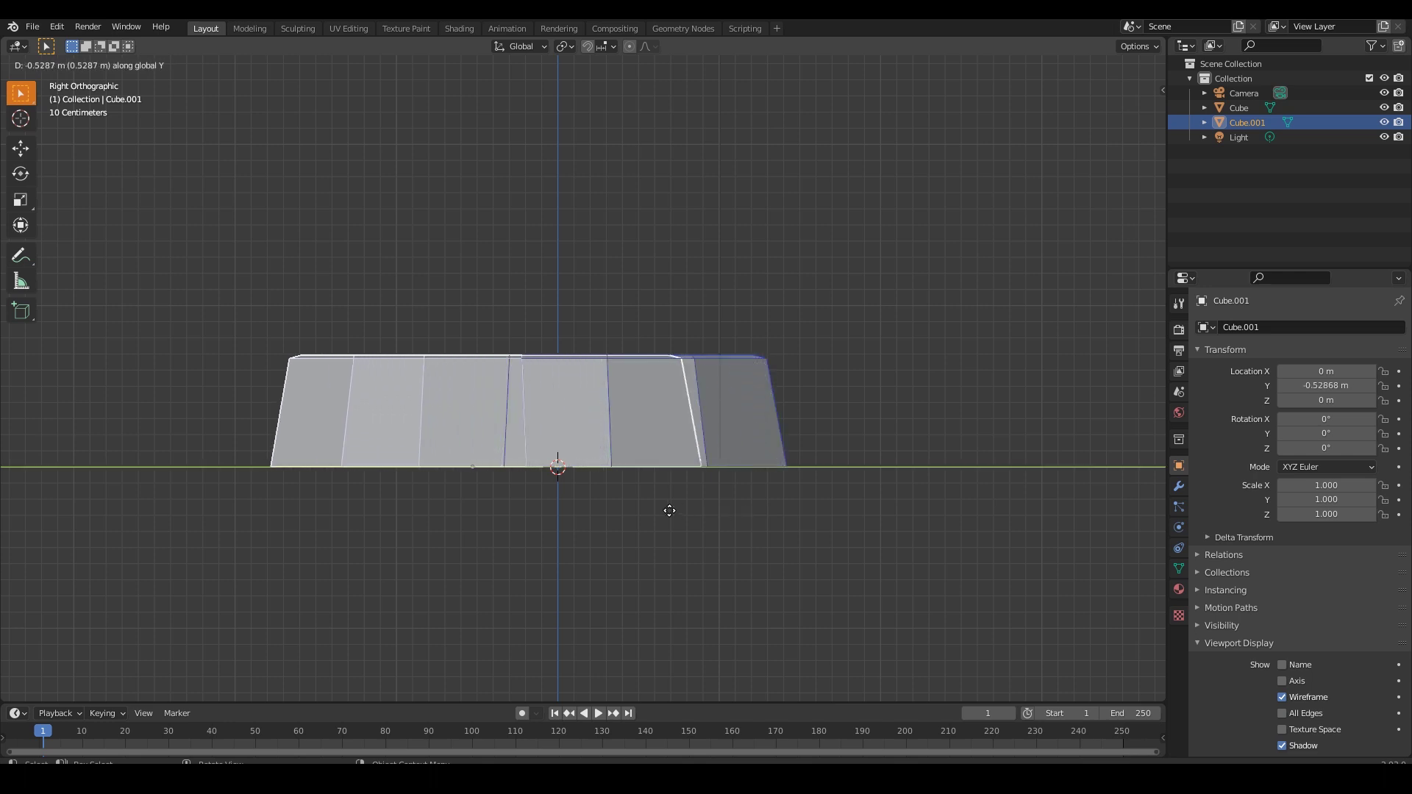
pyautogui.click(670, 509)
# Scale the duplicated block uniformly to 0.77
pyautogui.moveTo(669, 509); pyautogui.dragTo(787, 554, button='middle')
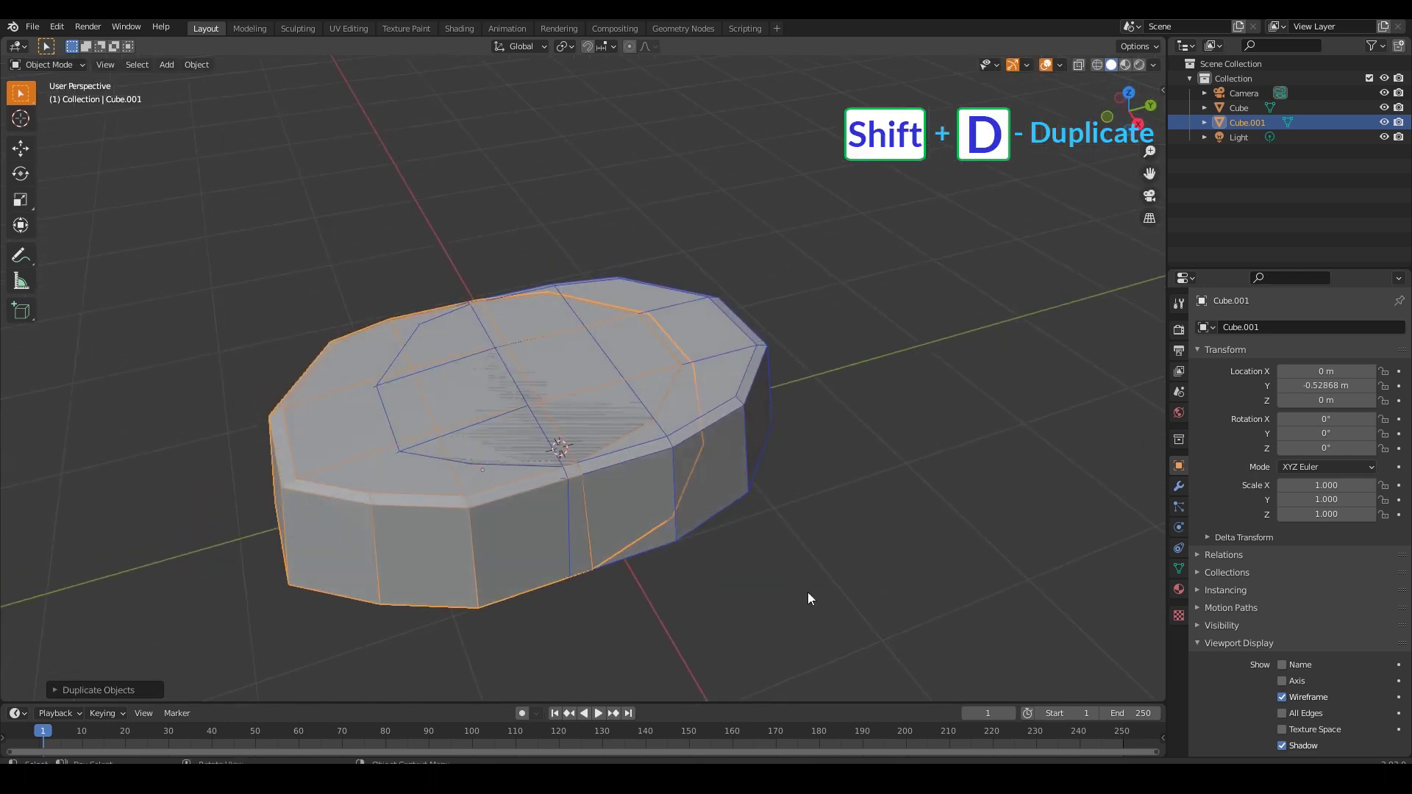
pyautogui.press('s')
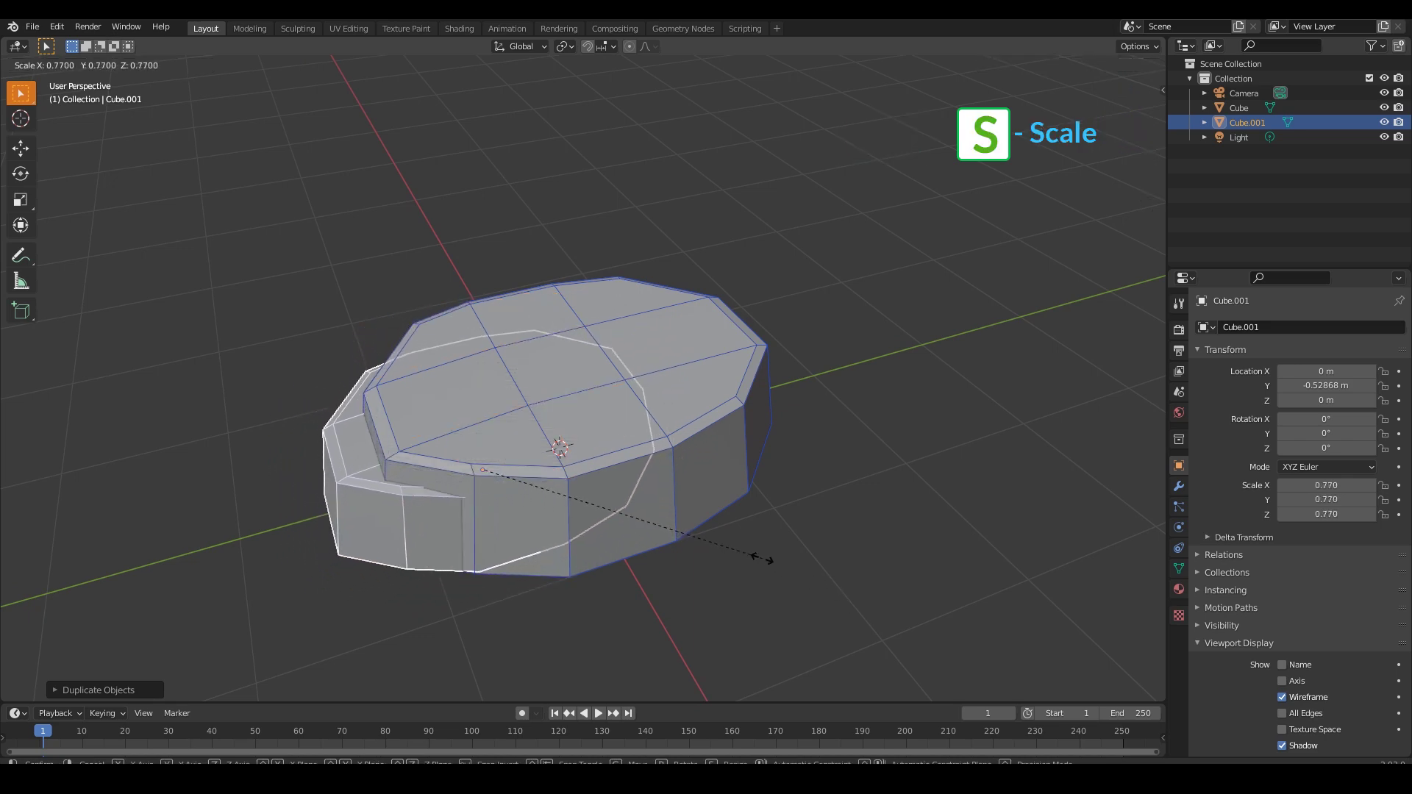
pyautogui.click(763, 559)
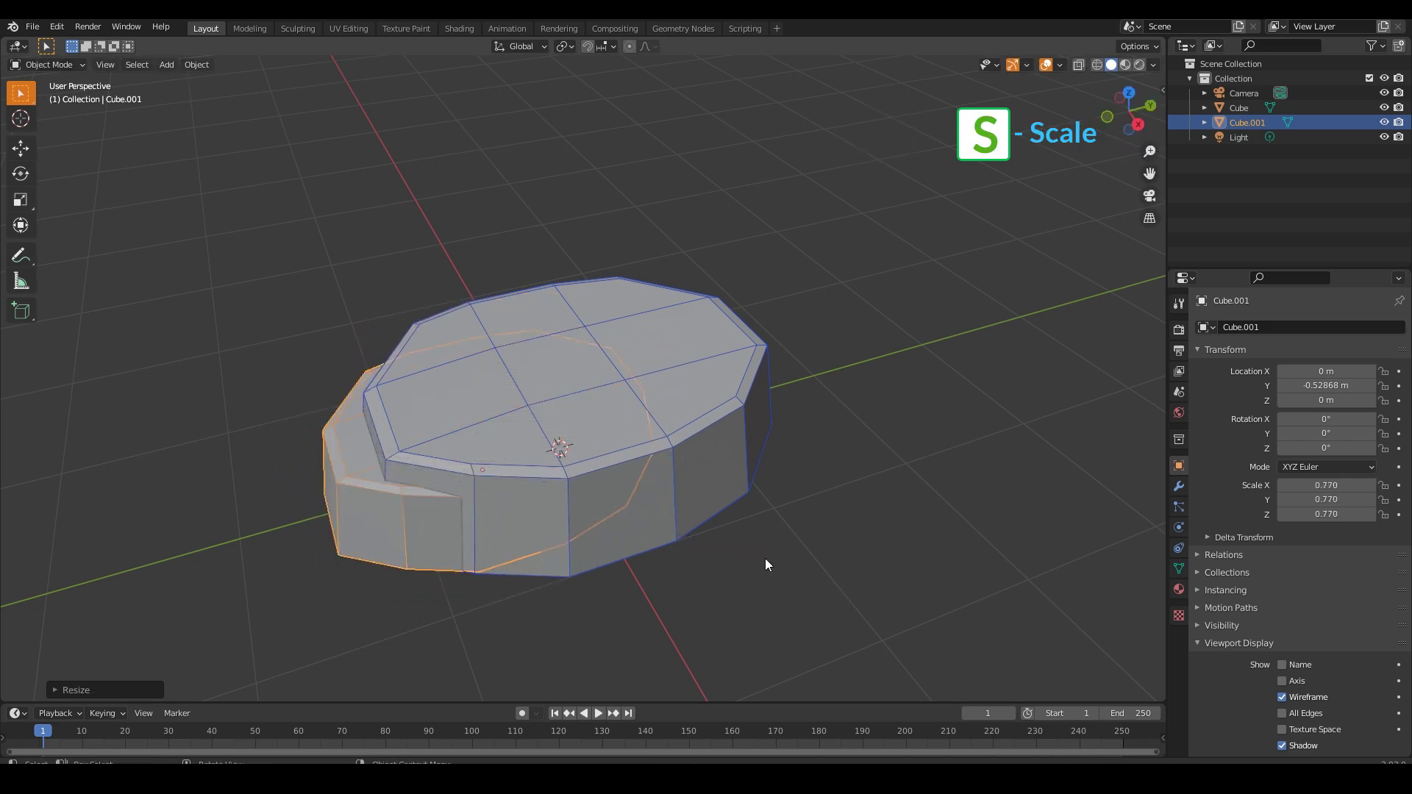
# In top view, move the duplicated block to about X -0.05 m, Y -0.03 m and scale it down to 0.652
pyautogui.press('KP_7')
pyautogui.press('g')
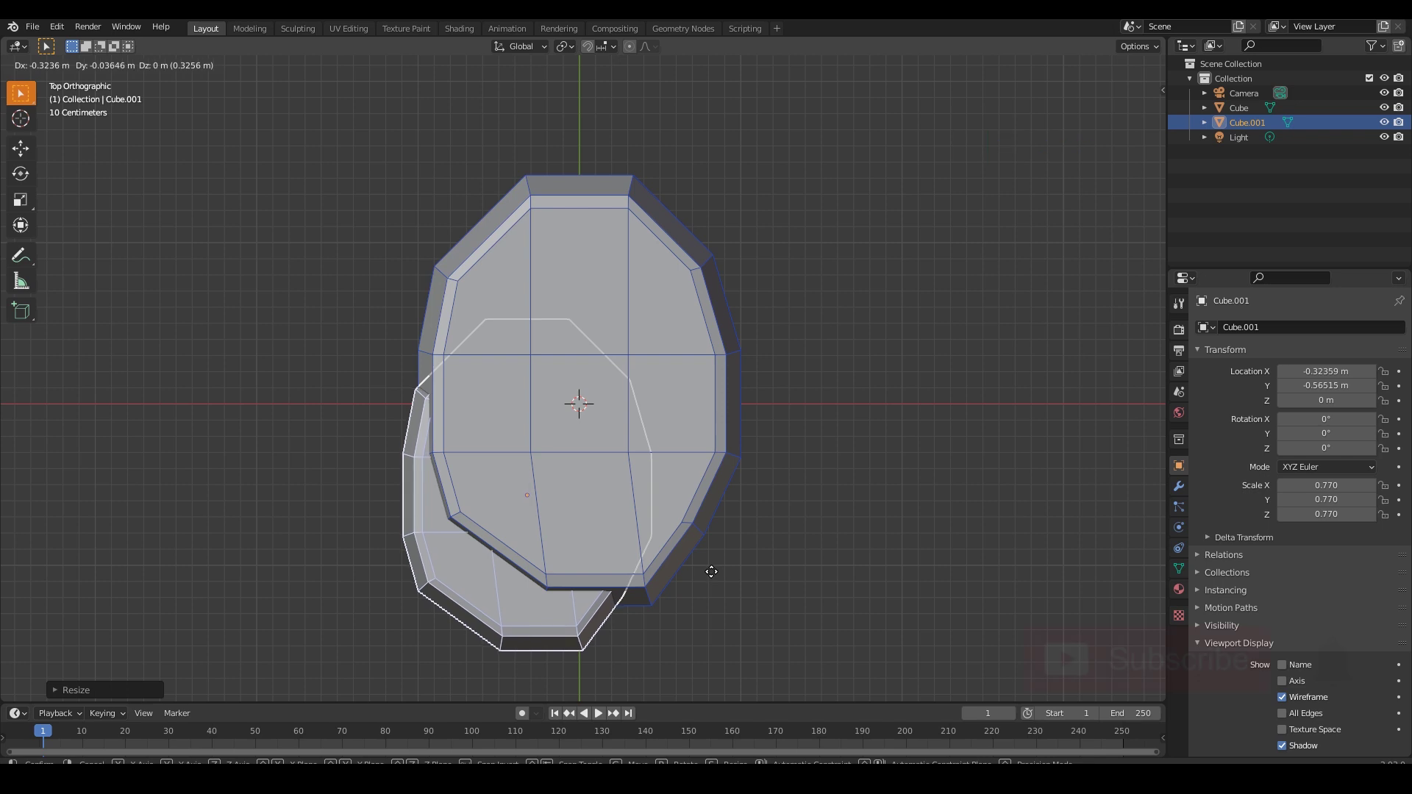
pyautogui.click(756, 484)
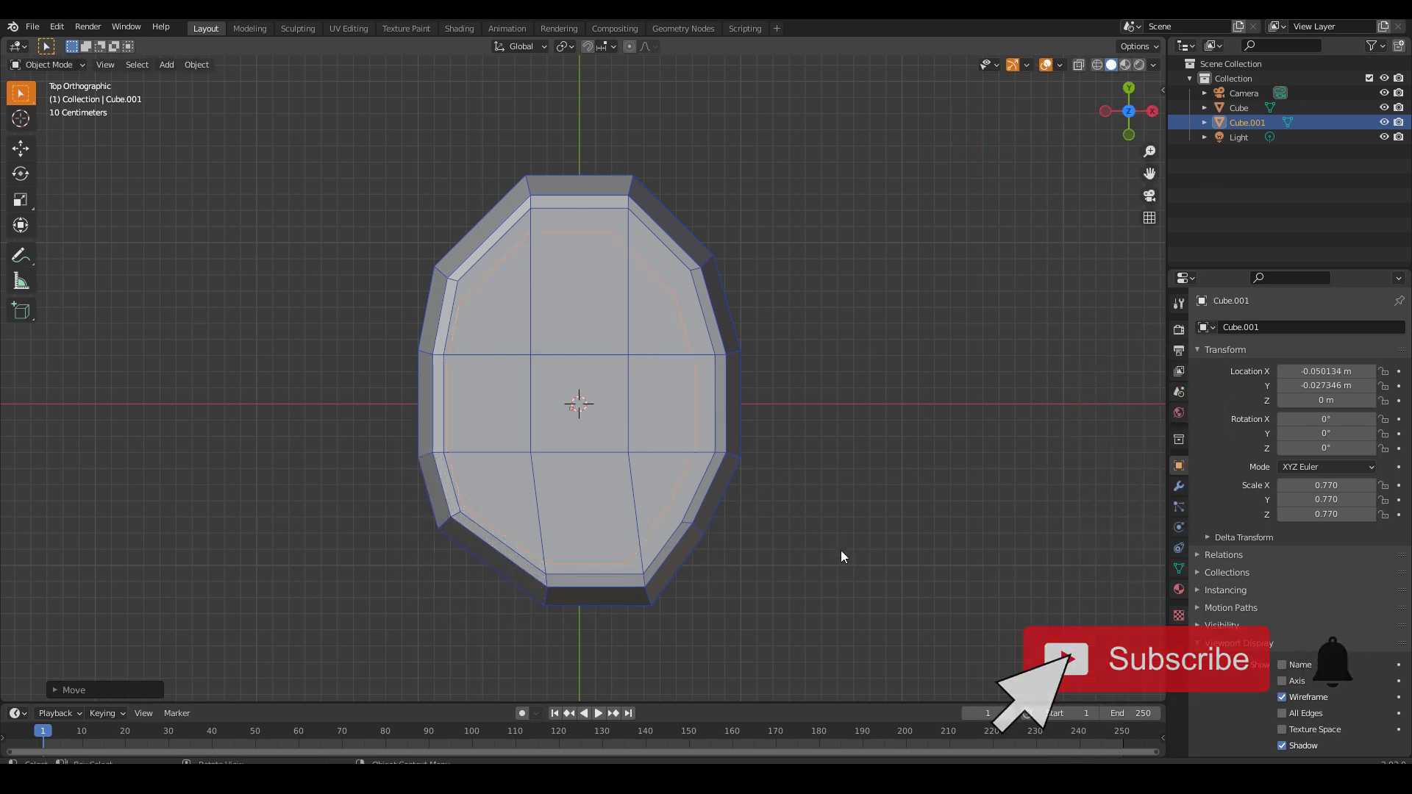
pyautogui.press('s')
pyautogui.click(825, 531)
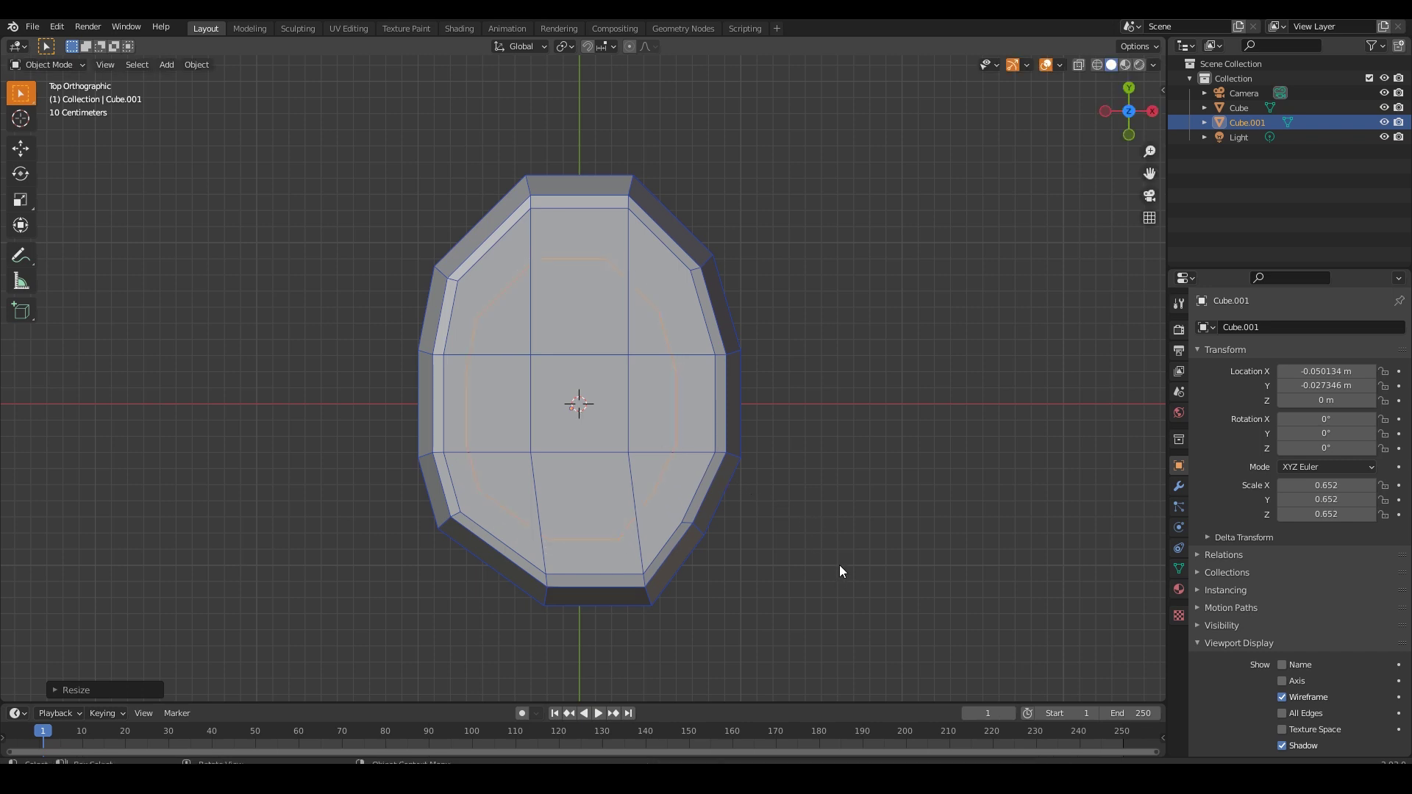
# Raise the smaller block along Z to about 0.91 m, above the base block
pyautogui.moveTo(840, 565); pyautogui.dragTo(700, 416, button='middle')
pyautogui.press('g')
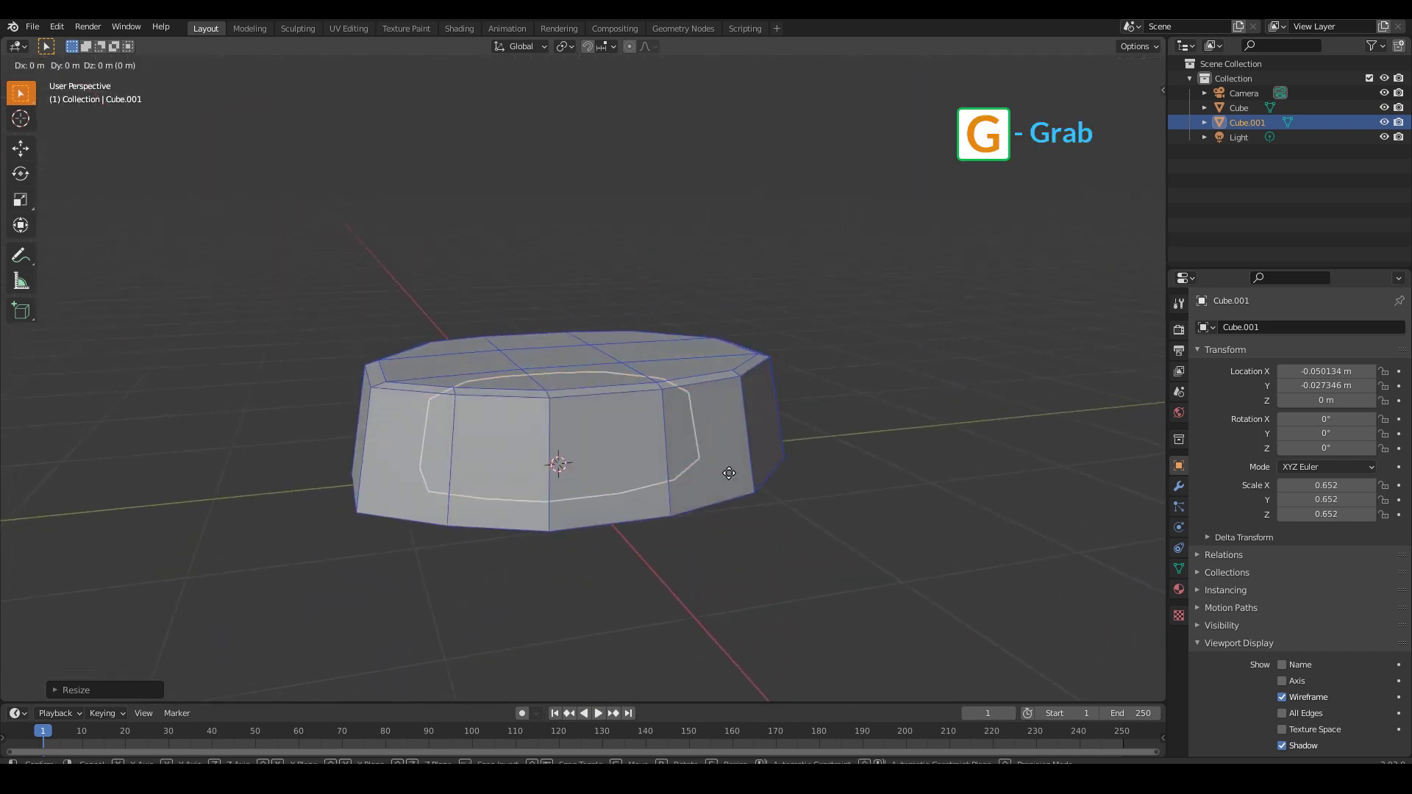
pyautogui.press('z')
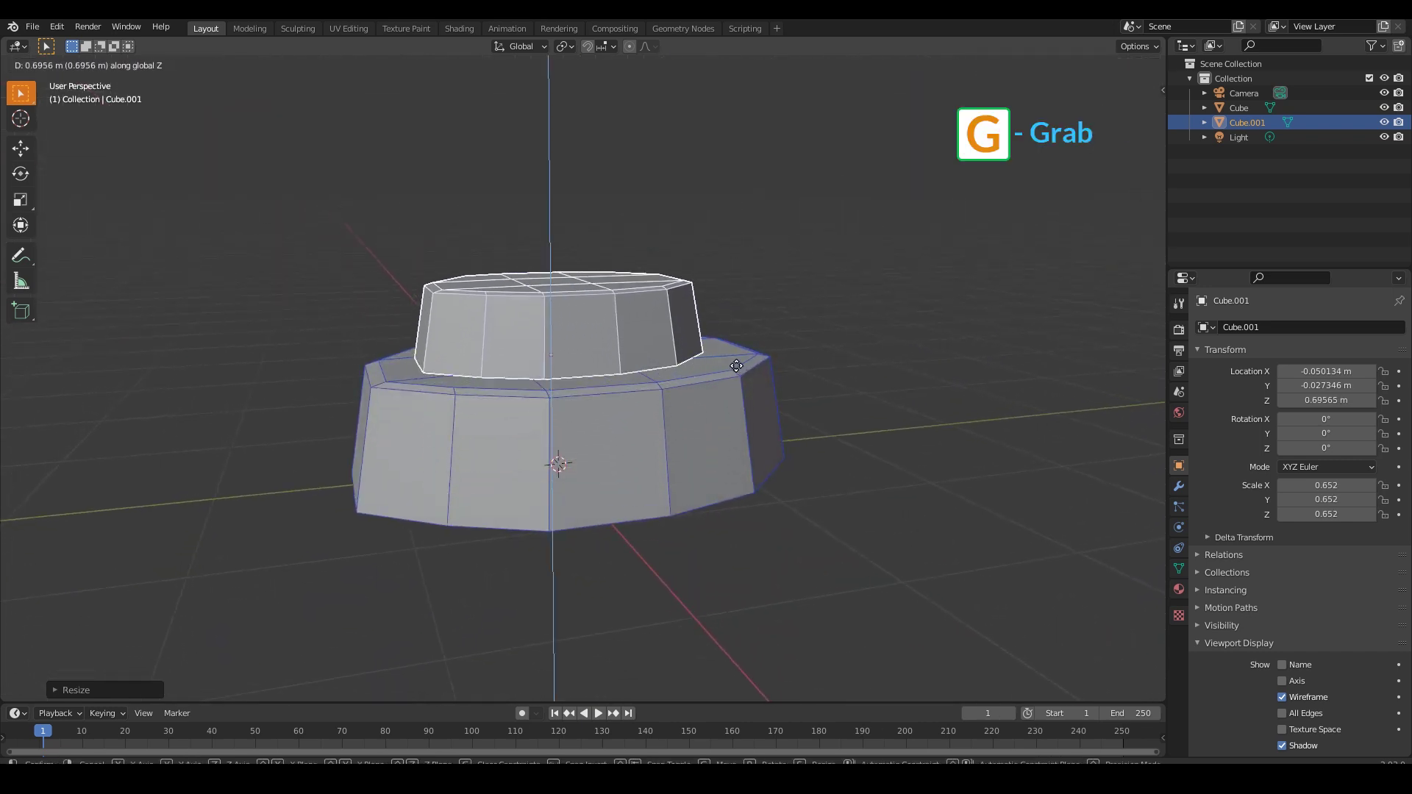
pyautogui.click(742, 332)
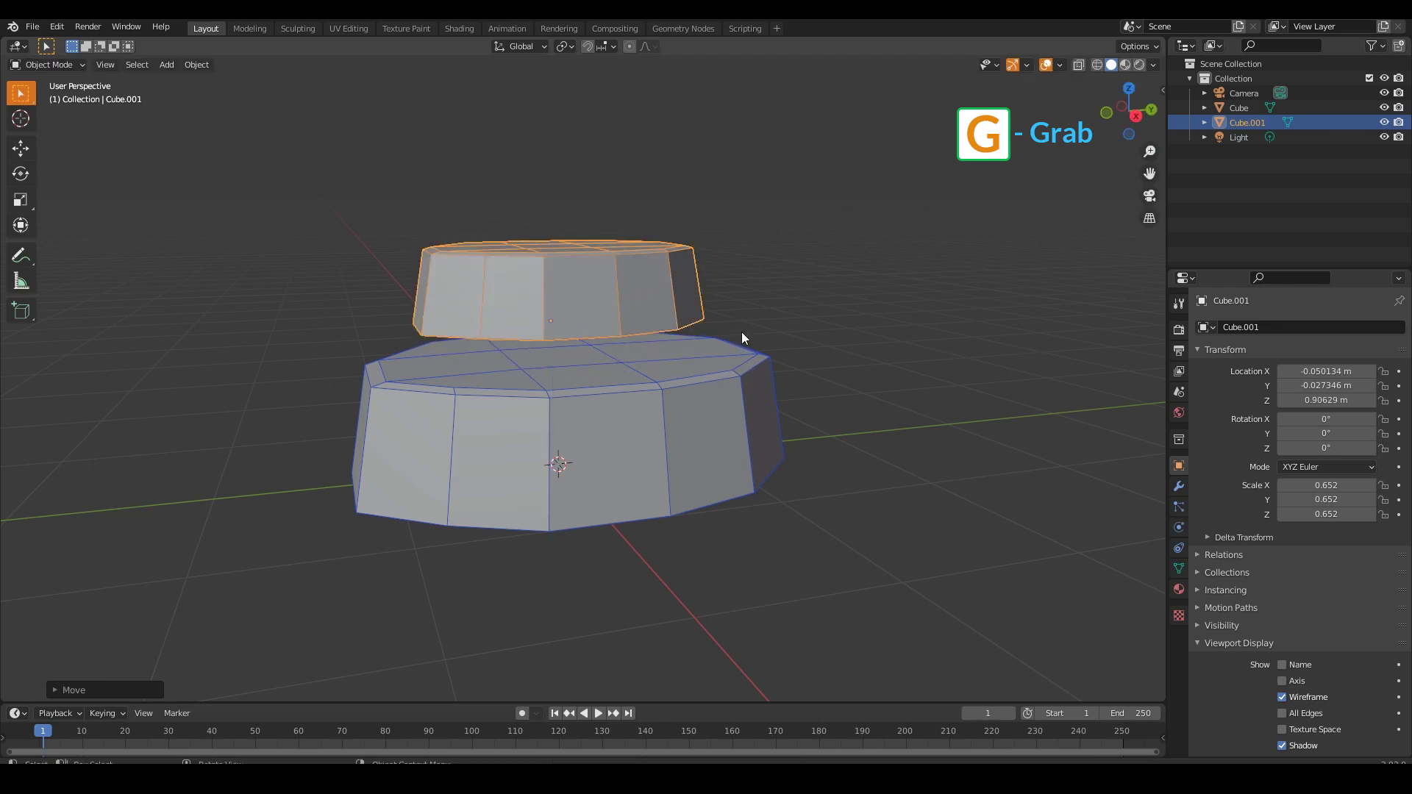
pyautogui.moveTo(741, 332); pyautogui.dragTo(810, 542, button='middle')
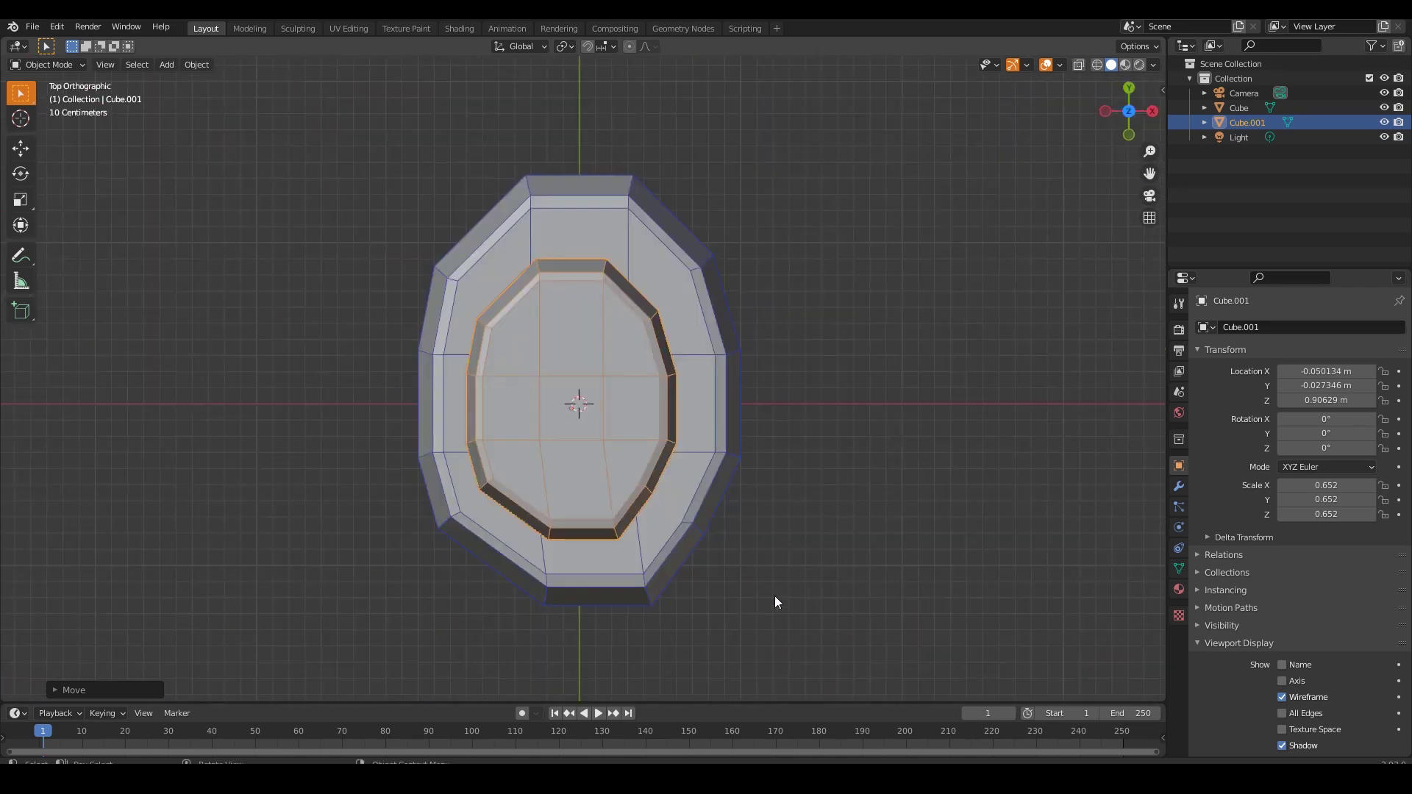
# In top view, enlarge the upper block to a scale of 0.786 and move it to about X -0.24 m, Y -0.34 m
pyautogui.press('s')
pyautogui.click(816, 601)
pyautogui.press('g')
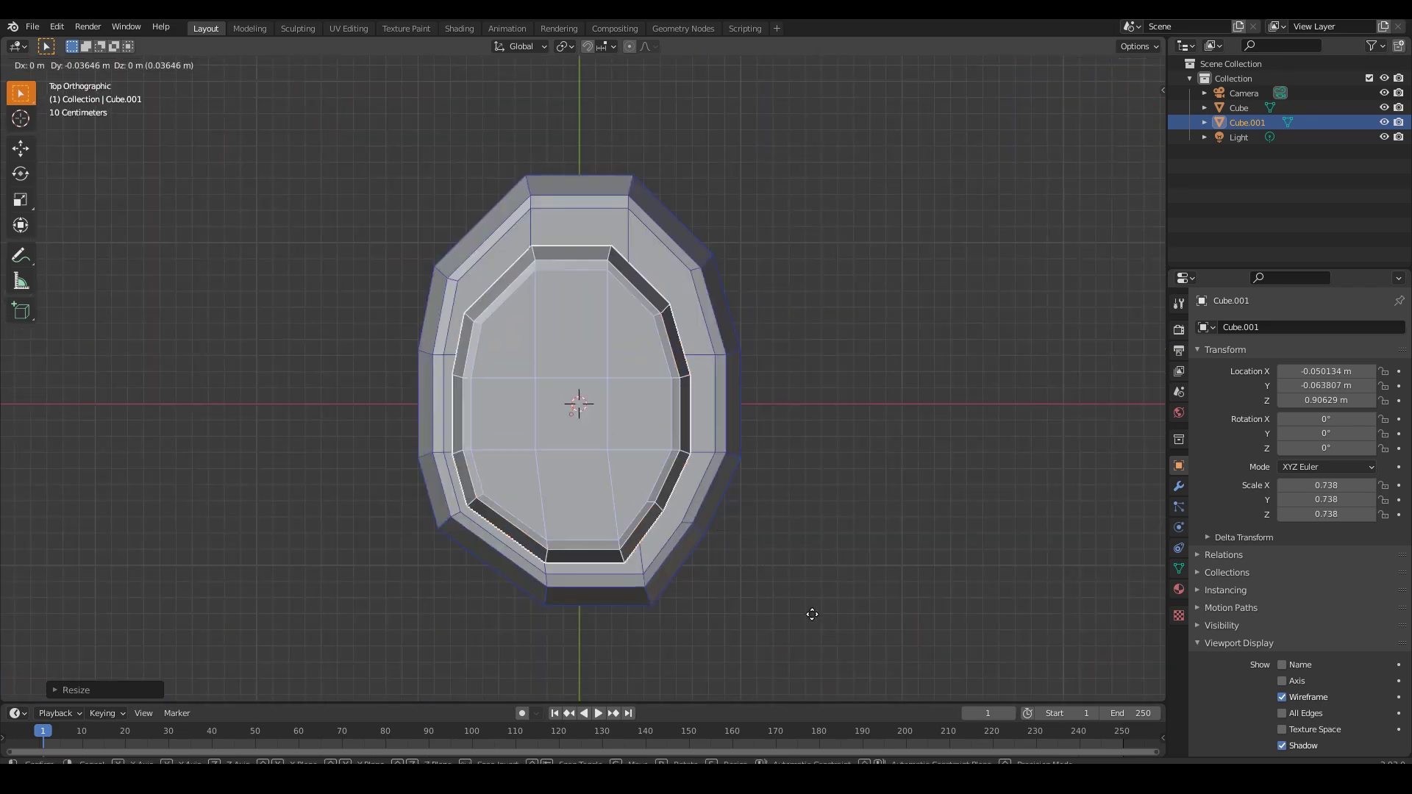
pyautogui.click(776, 655)
pyautogui.press('s')
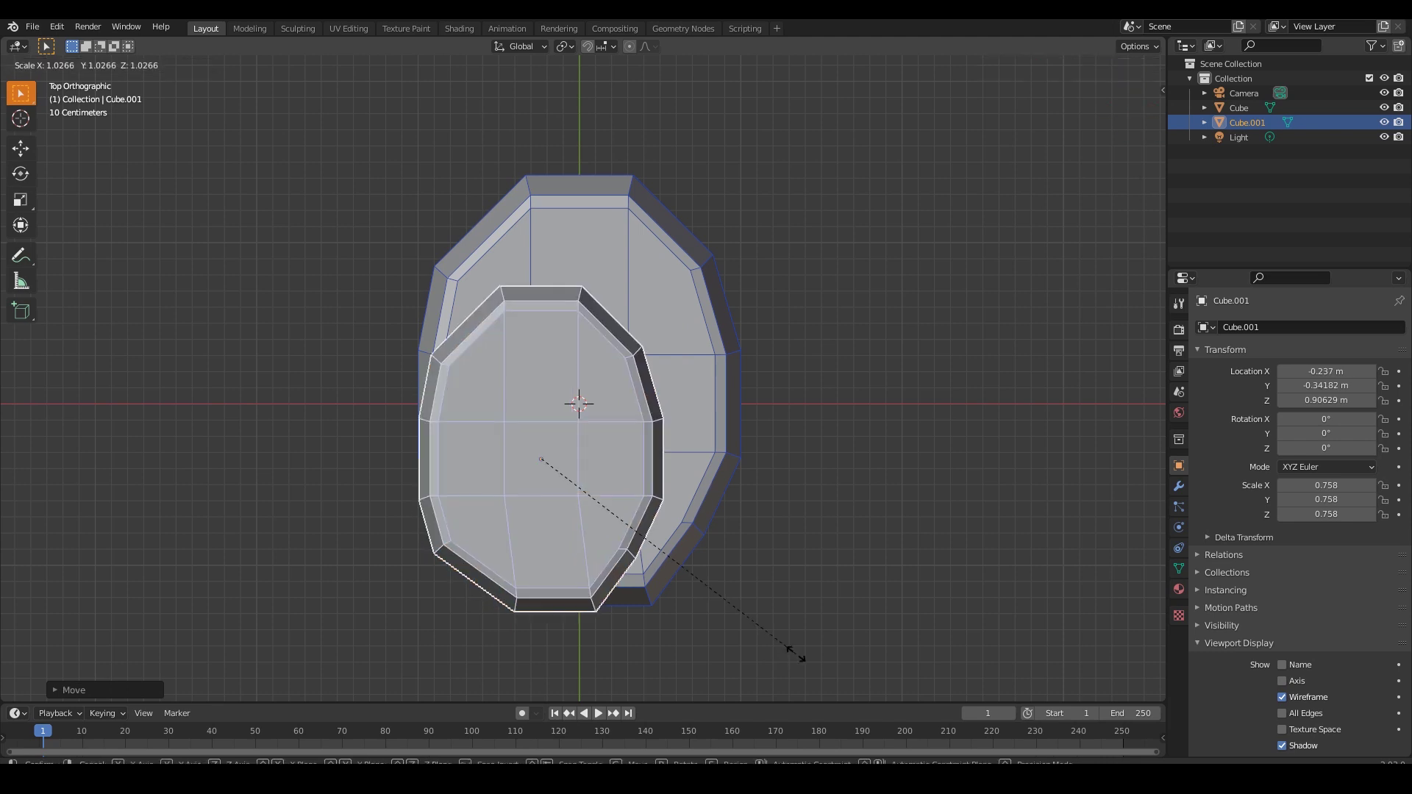
pyautogui.click(808, 665)
# Move the upper block's front corner vertices inward by about -0.04 m in X and 0.10 m in Y, including the hidden ones
pyautogui.press('Tab')
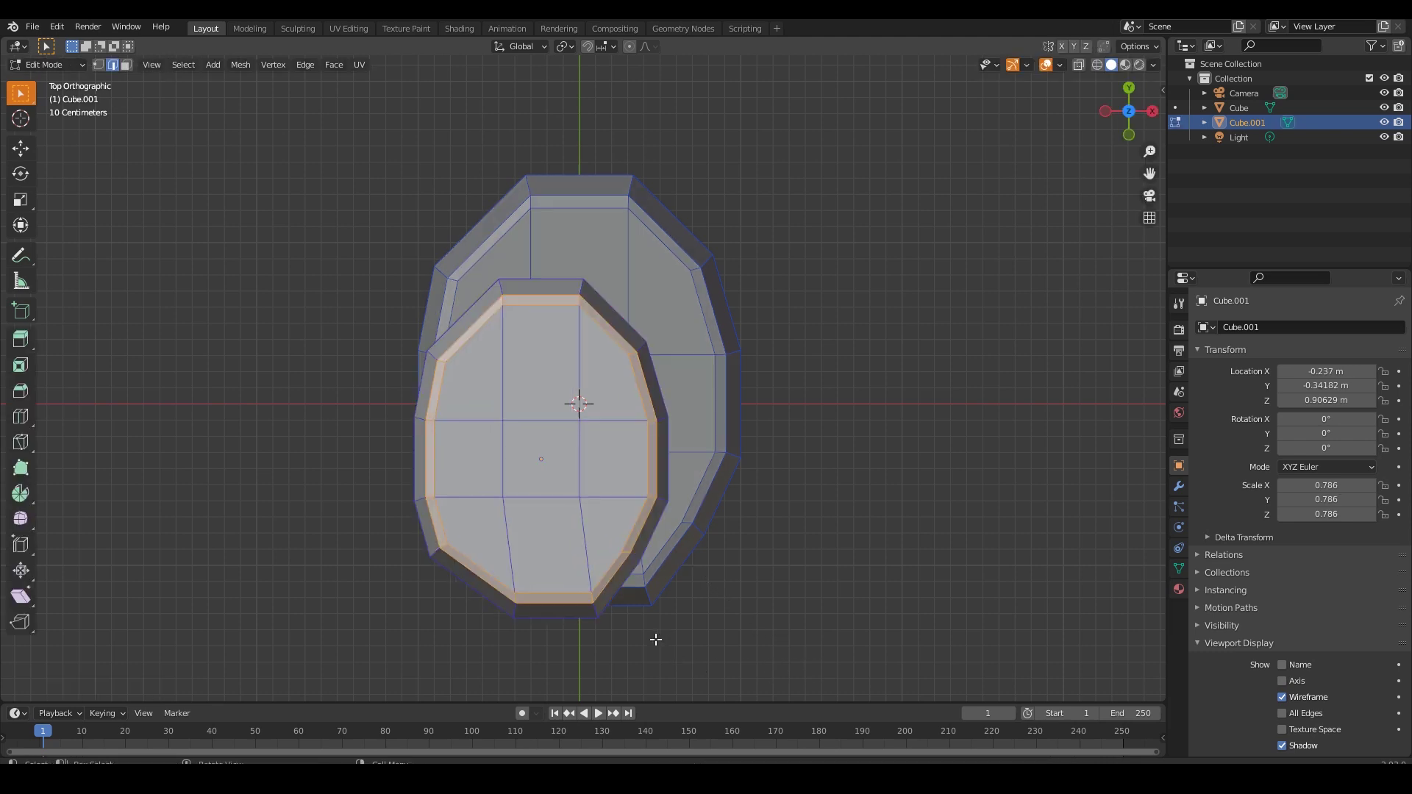
pyautogui.hotkey('alt', 'z')
pyautogui.moveTo(639, 651); pyautogui.dragTo(571, 575)
pyautogui.press('g')
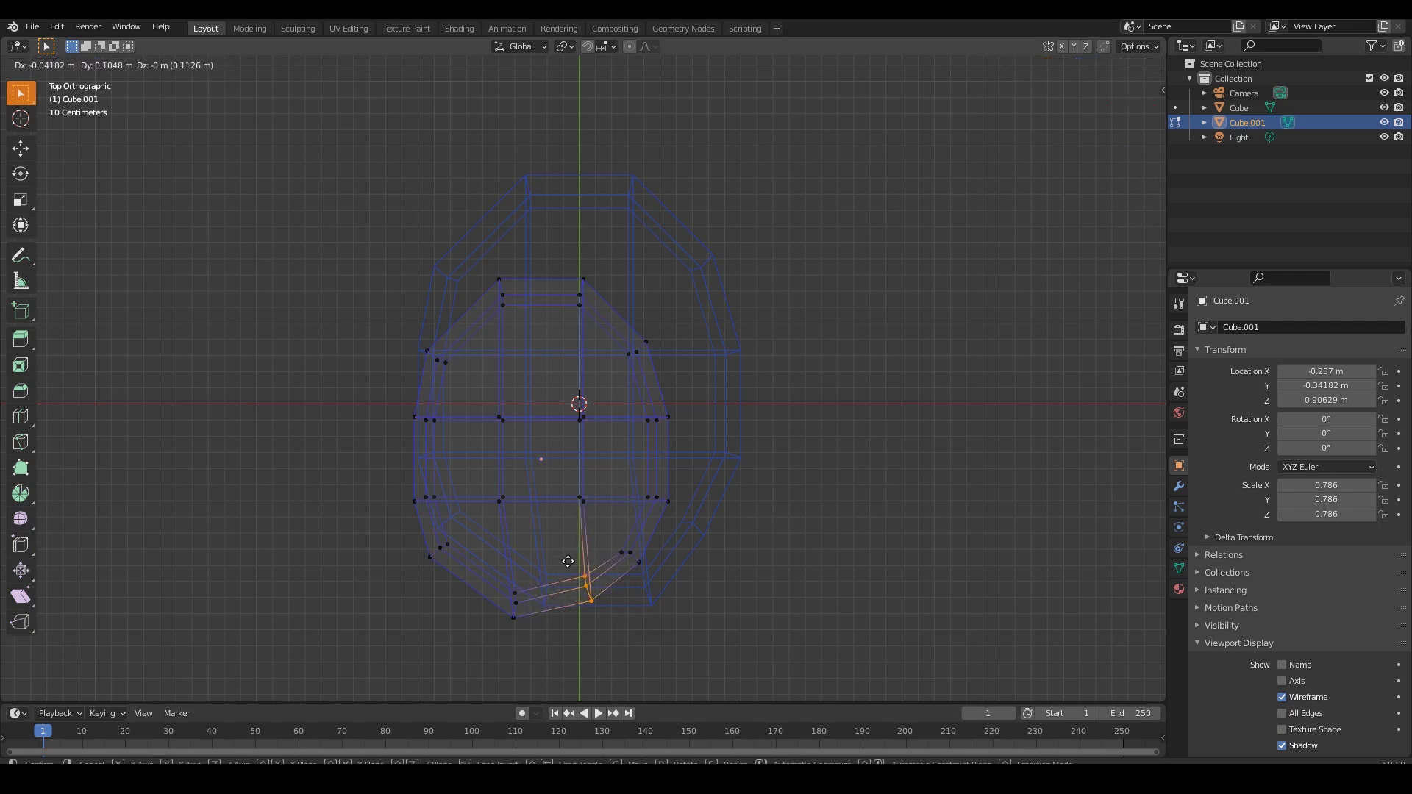
pyautogui.click(568, 561)
pyautogui.press('Tab')
pyautogui.hotkey('alt', 'z')
pyautogui.click(753, 629)
# Select the upper block's bottom vertices and lower them along Z to the ground plane in right side view
pyautogui.moveTo(754, 629)
pyautogui.mouseDown(button='middle')
pyautogui.moveTo(758, 553)
pyautogui.moveTo(656, 473)
pyautogui.moveTo(647, 443)
pyautogui.mouseUp(button='middle')
pyautogui.press('Tab')
pyautogui.hotkey('shift', 'z')
pyautogui.moveTo(782, 417); pyautogui.dragTo(294, 285)
pyautogui.press('KP_3')
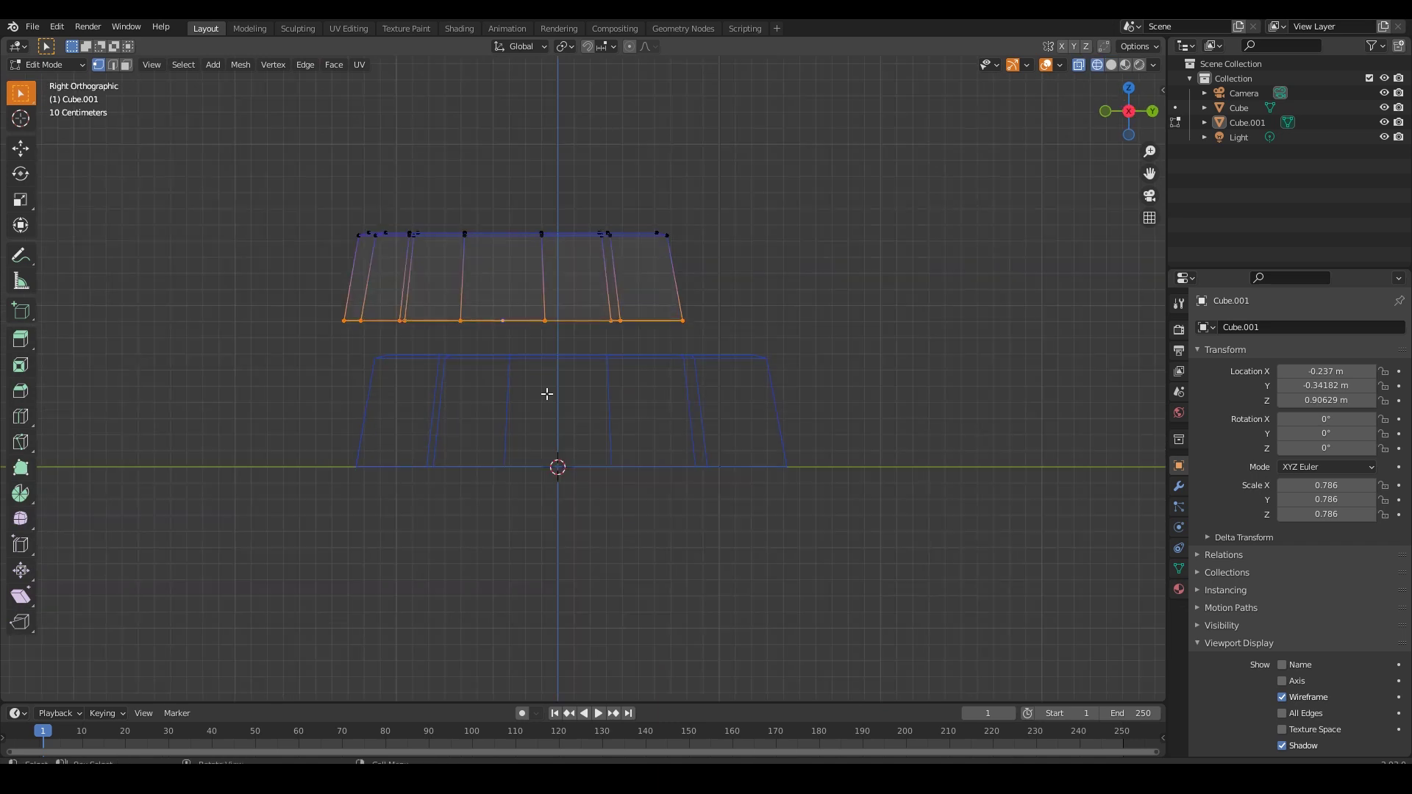
pyautogui.press('g')
pyautogui.press('z')
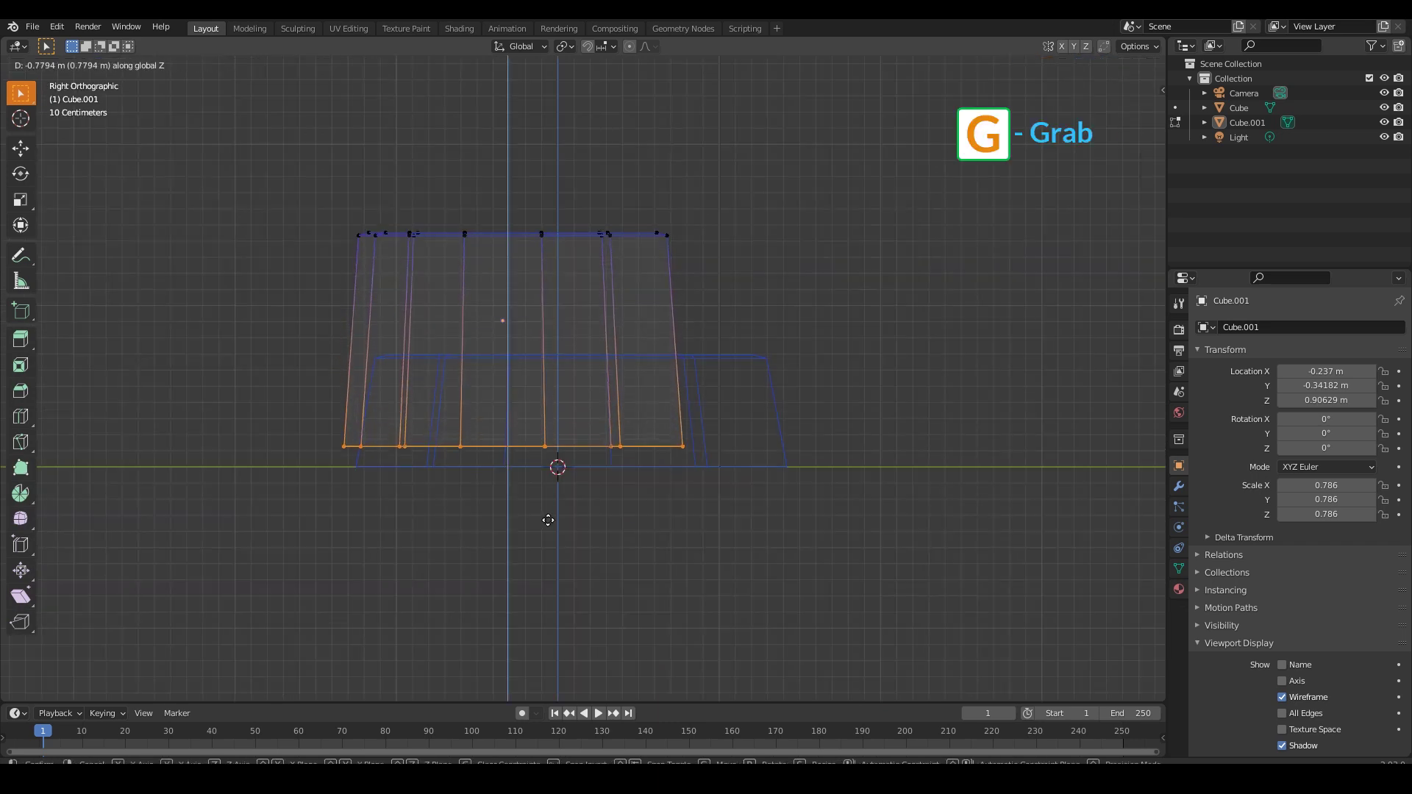
pyautogui.click(544, 542)
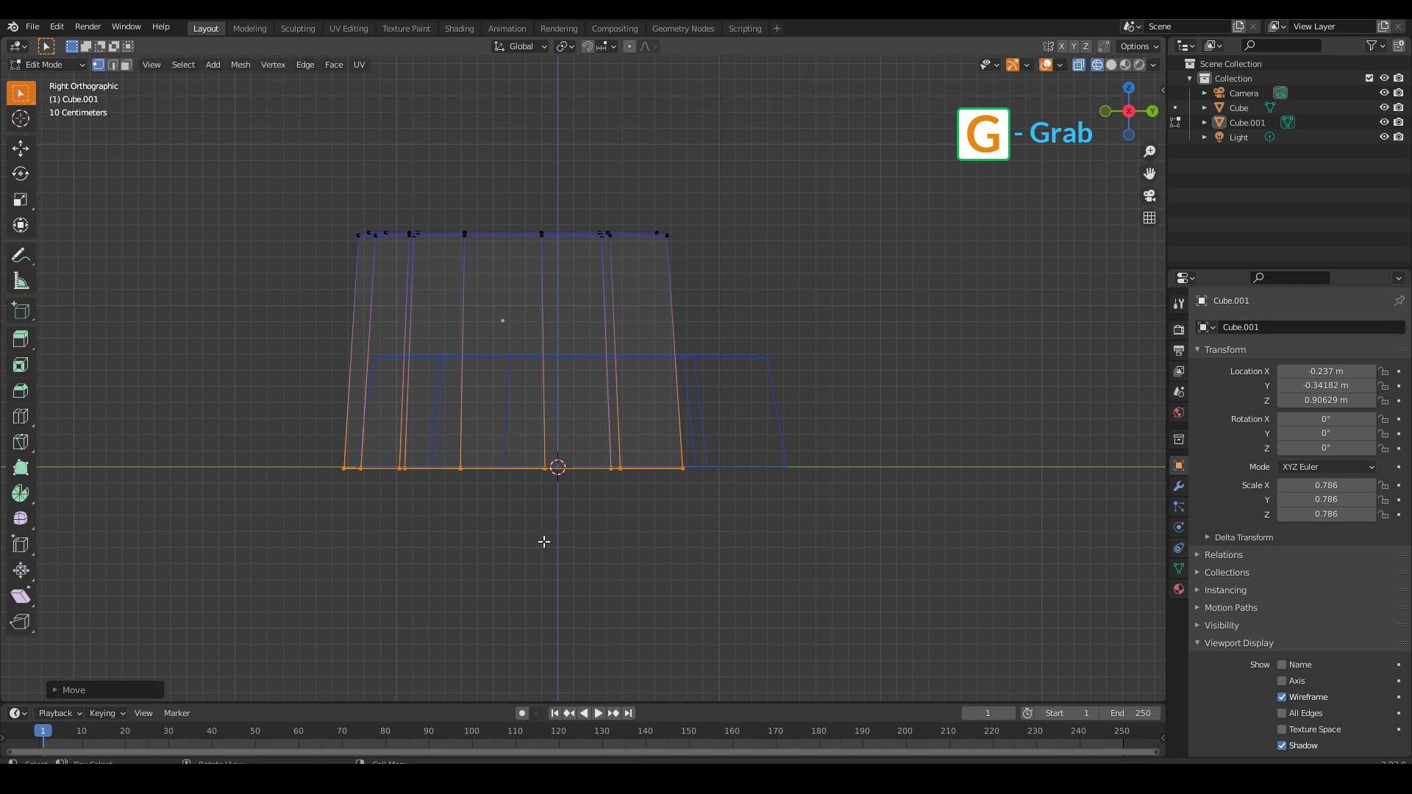
pyautogui.hotkey('alt', 'z')
# Scale up the tall block's selected bottom vertices so its sides flare outward toward the ground
pyautogui.moveTo(693, 615); pyautogui.dragTo(705, 569, button='middle')
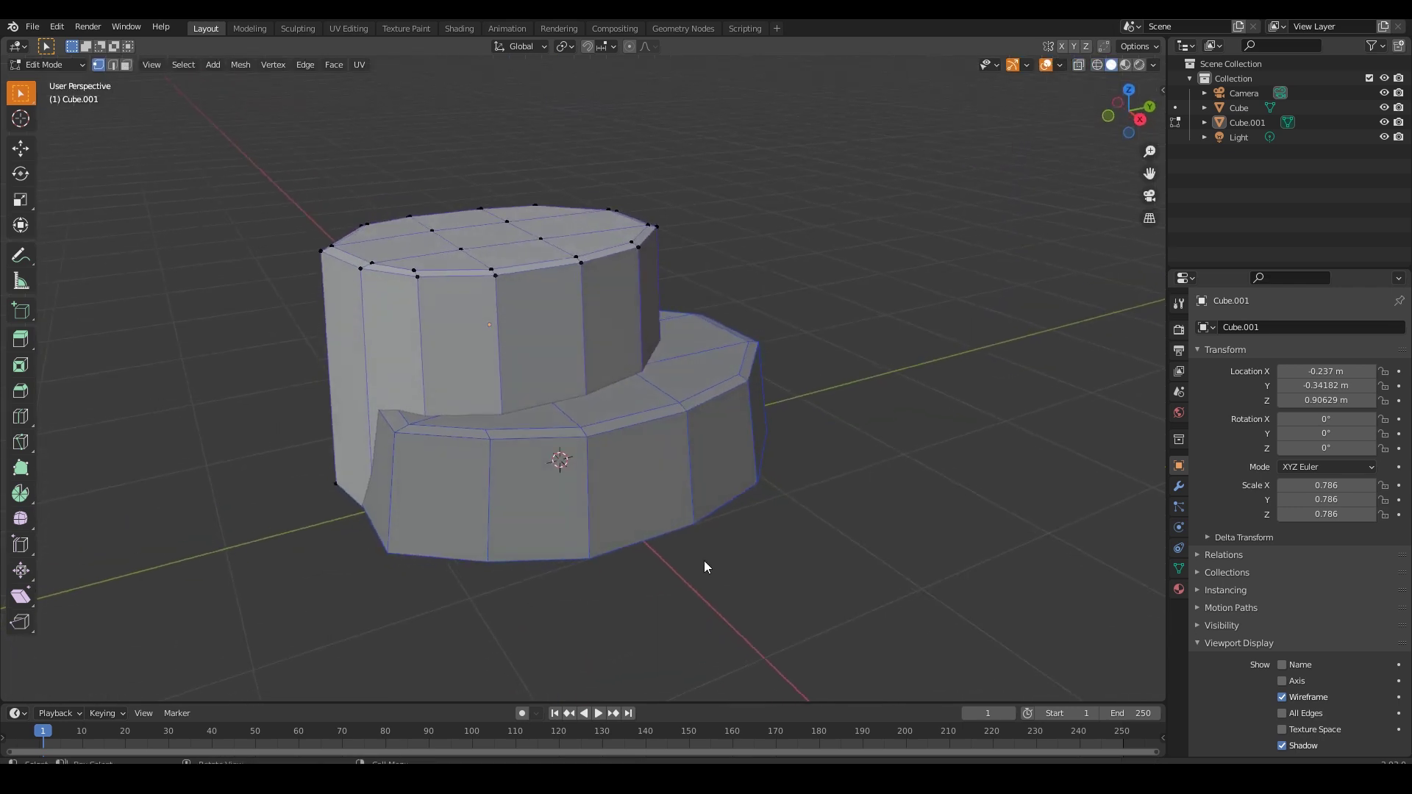
pyautogui.press('Tab')
pyautogui.press('Tab')
pyautogui.press('Tab')
pyautogui.press('Tab')
pyautogui.press('s')
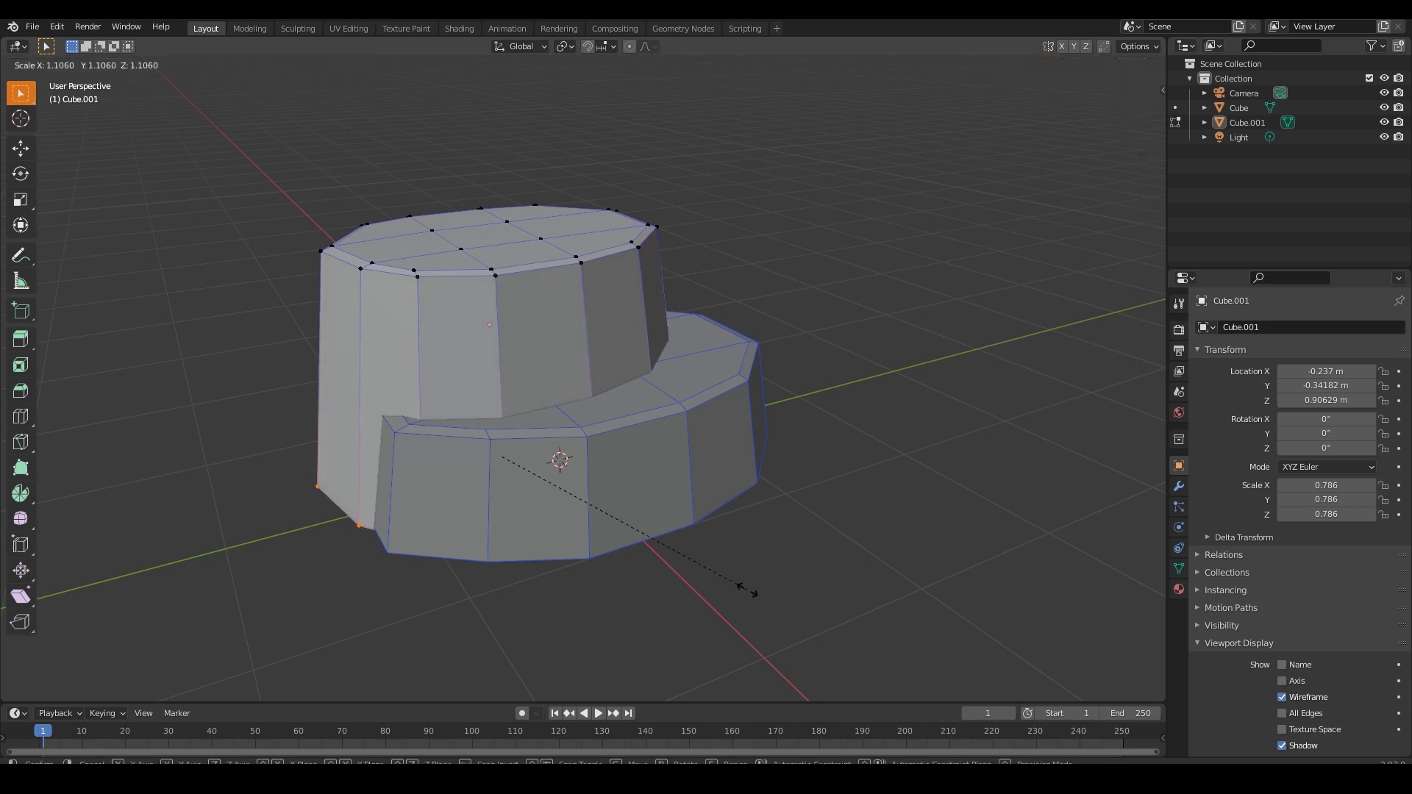
pyautogui.click(777, 590)
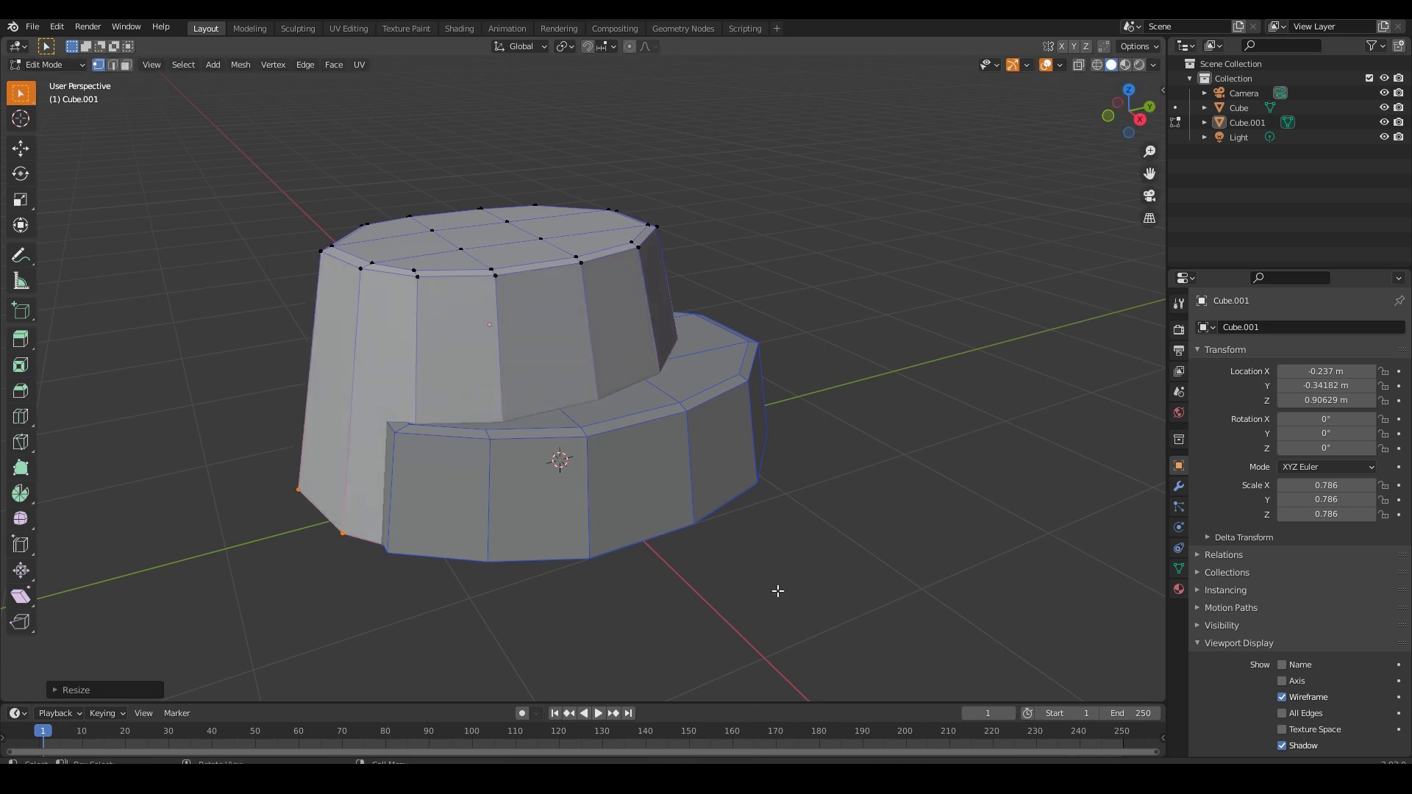
# Move the tall block in top view to about X -0.10 m, Y -0.39 m
pyautogui.press('Tab')
pyautogui.press('KP_7')
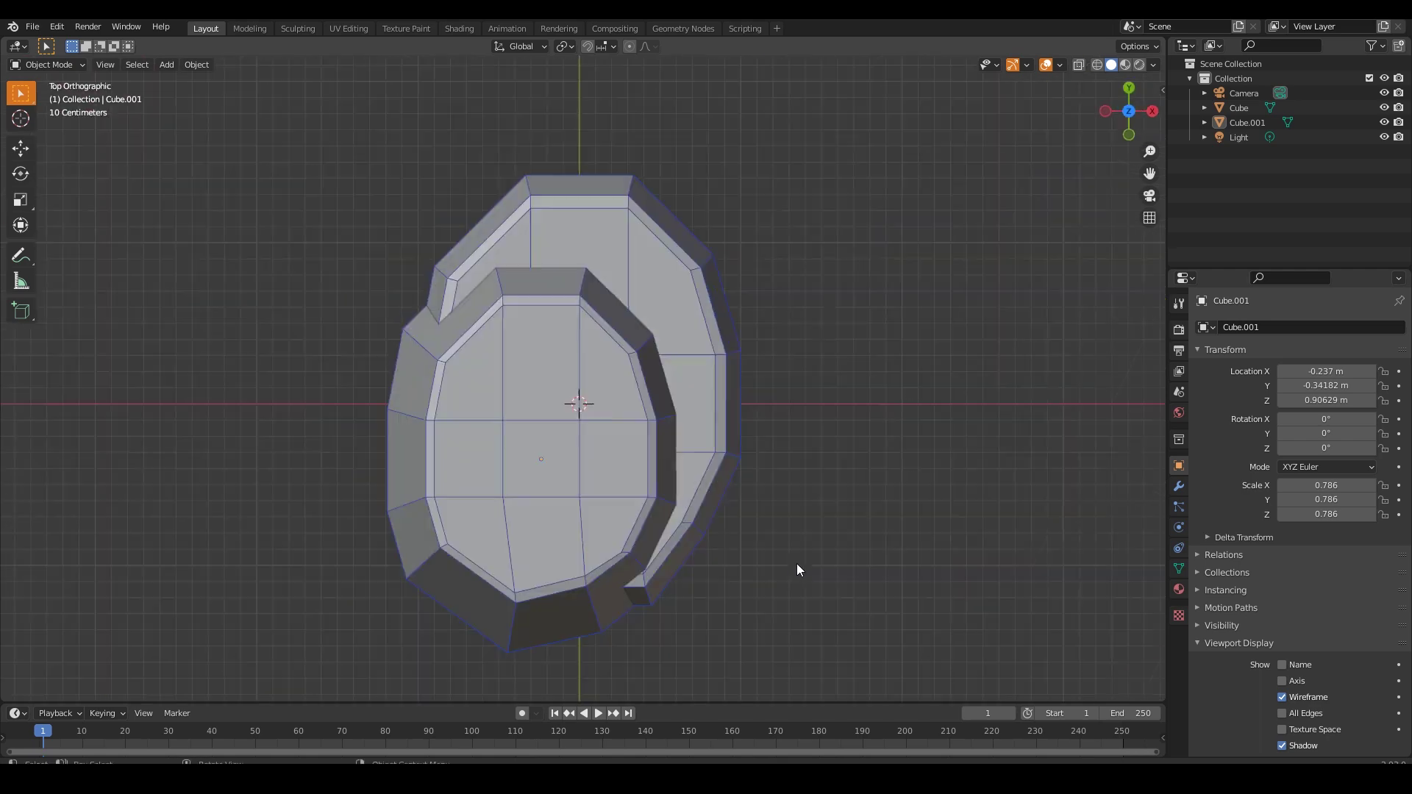
pyautogui.click(543, 515)
pyautogui.press('g')
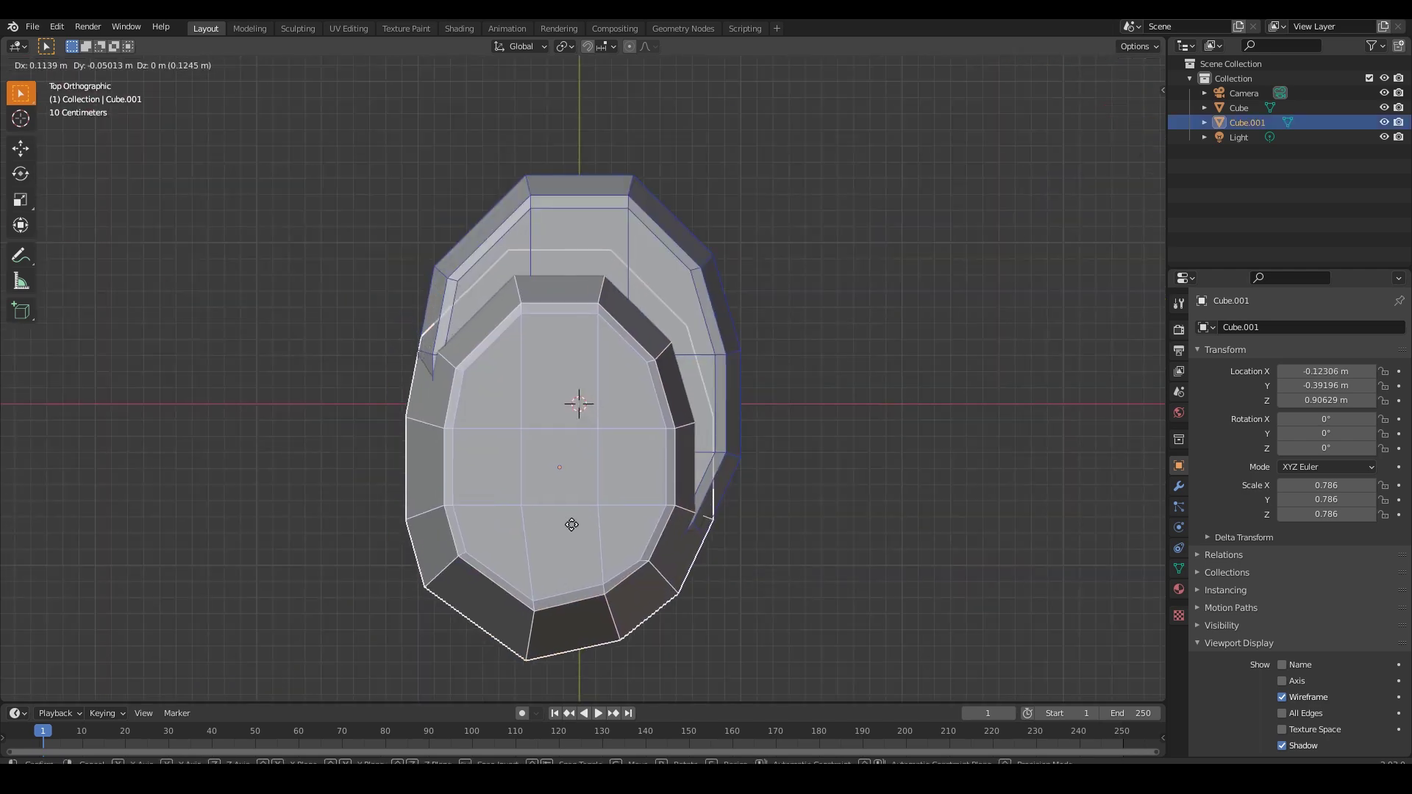
pyautogui.click(577, 523)
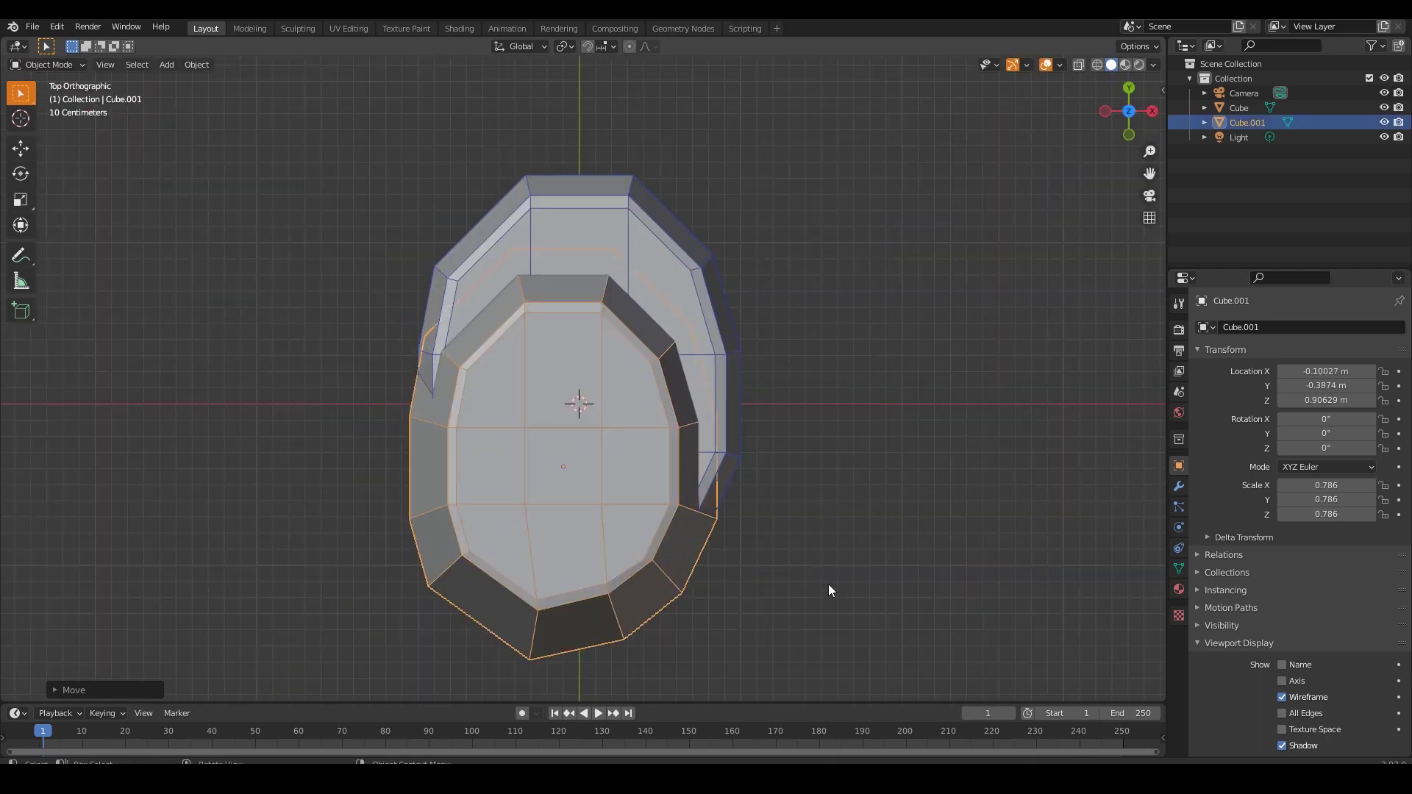
pyautogui.press('Tab')
pyautogui.moveTo(823, 610); pyautogui.dragTo(671, 477, button='middle')
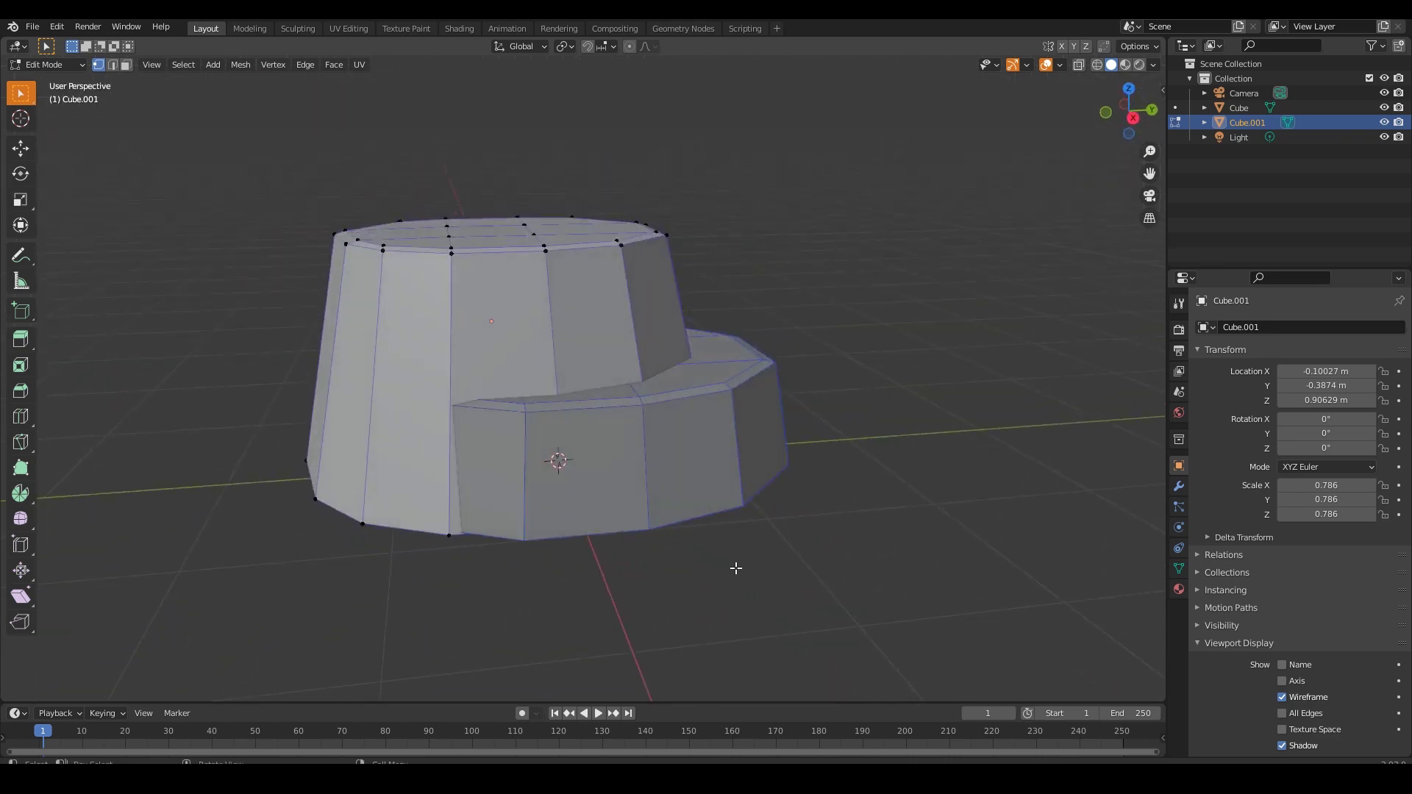
pyautogui.moveTo(748, 553); pyautogui.dragTo(773, 574, button='middle')
pyautogui.press('Tab')
pyautogui.click(813, 629)
pyautogui.moveTo(813, 629); pyautogui.dragTo(804, 582, button='middle')
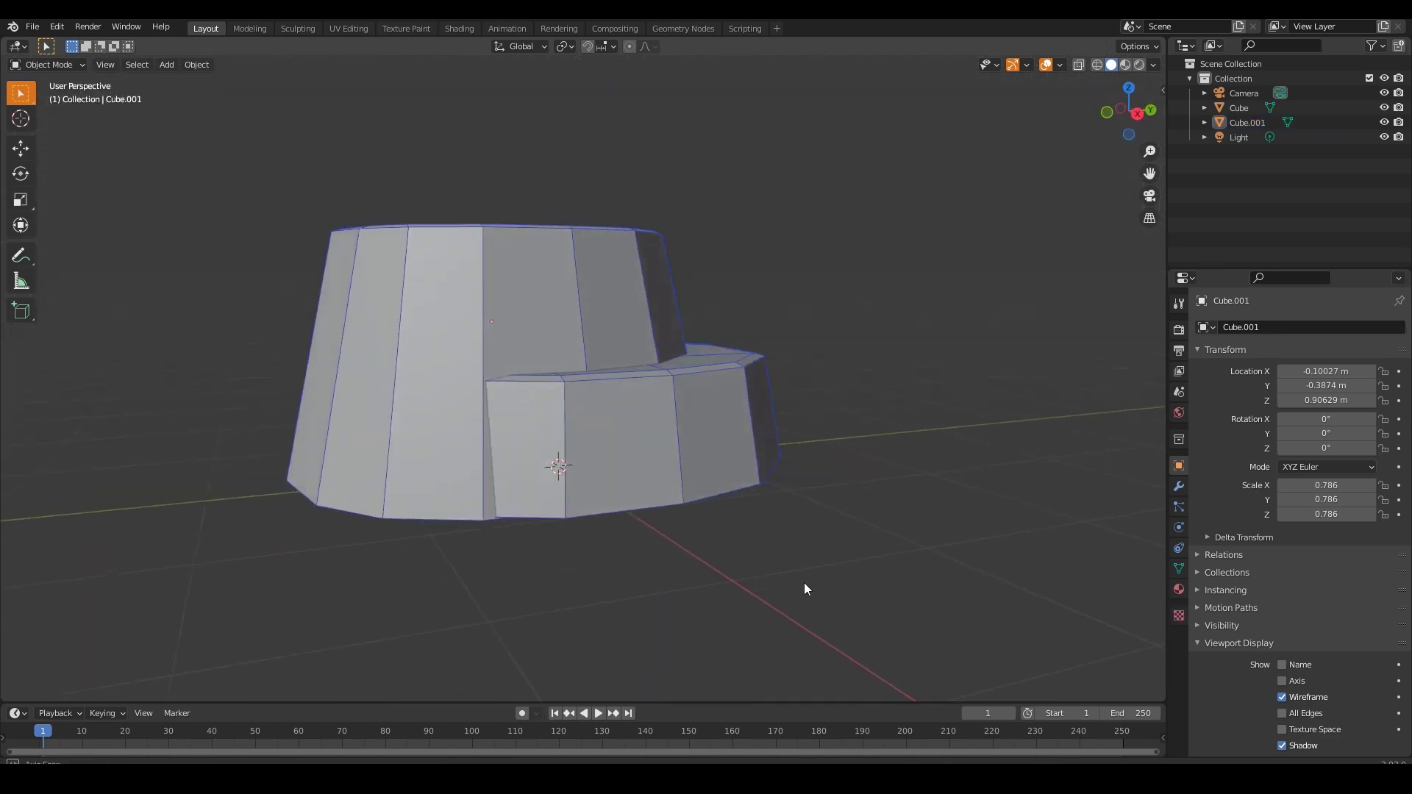
# Select all bottom vertices of the tall block and scale them down to about 0.93
pyautogui.click(506, 312)
pyautogui.press('Tab')
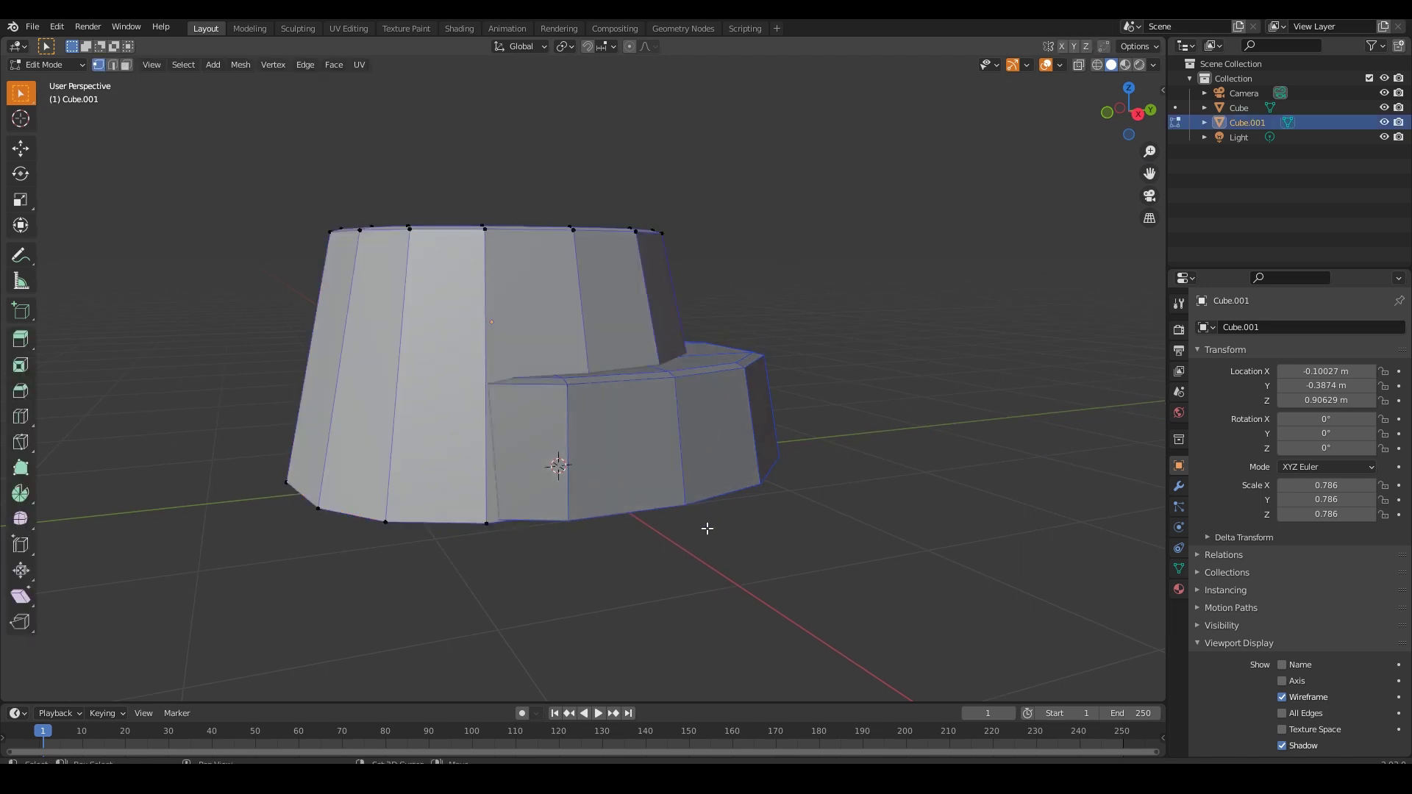
pyautogui.hotkey('alt', 'z')
pyautogui.moveTo(804, 606); pyautogui.dragTo(266, 390)
pyautogui.press('s')
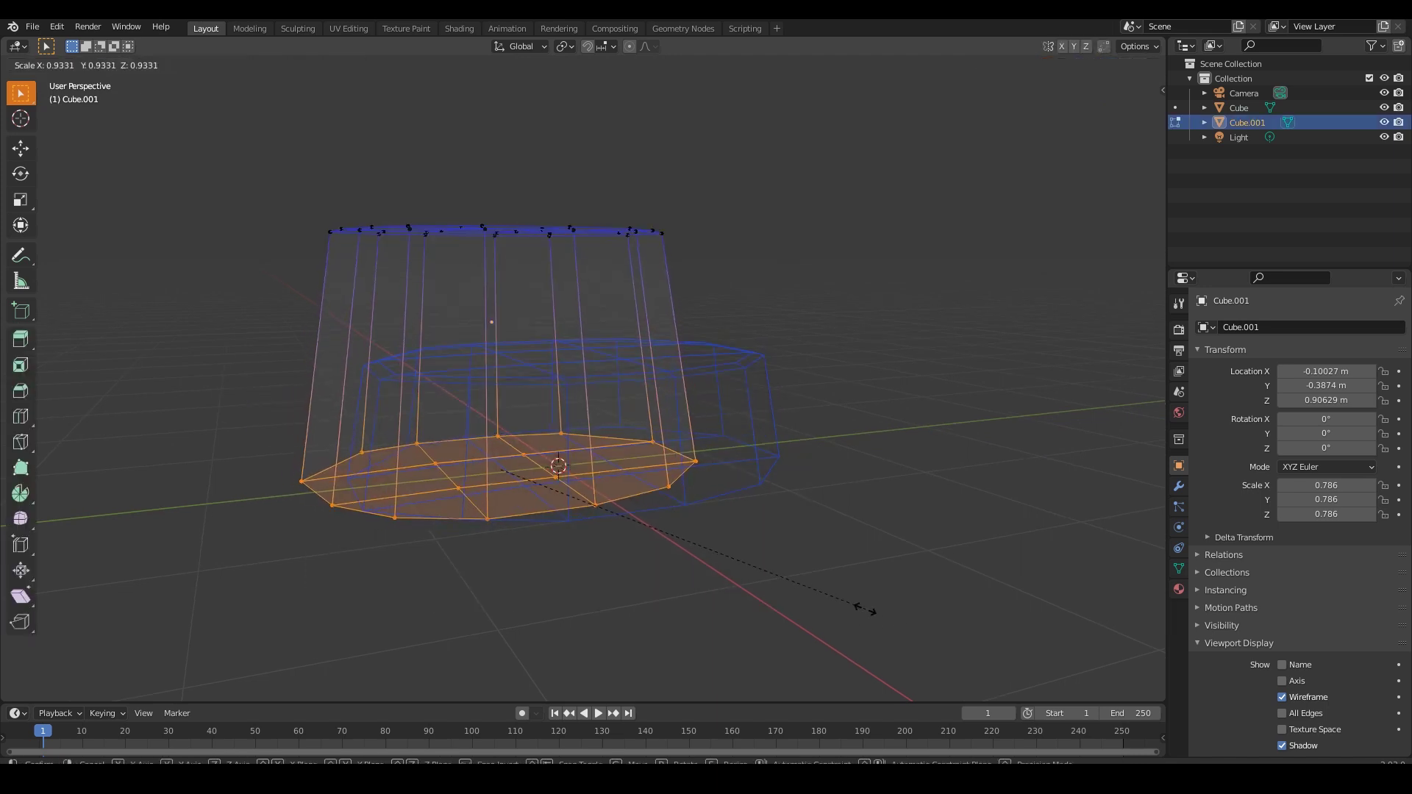
pyautogui.click(865, 609)
pyautogui.press('Tab')
pyautogui.hotkey('alt', 'z')
pyautogui.hotkey('alt', 'a')
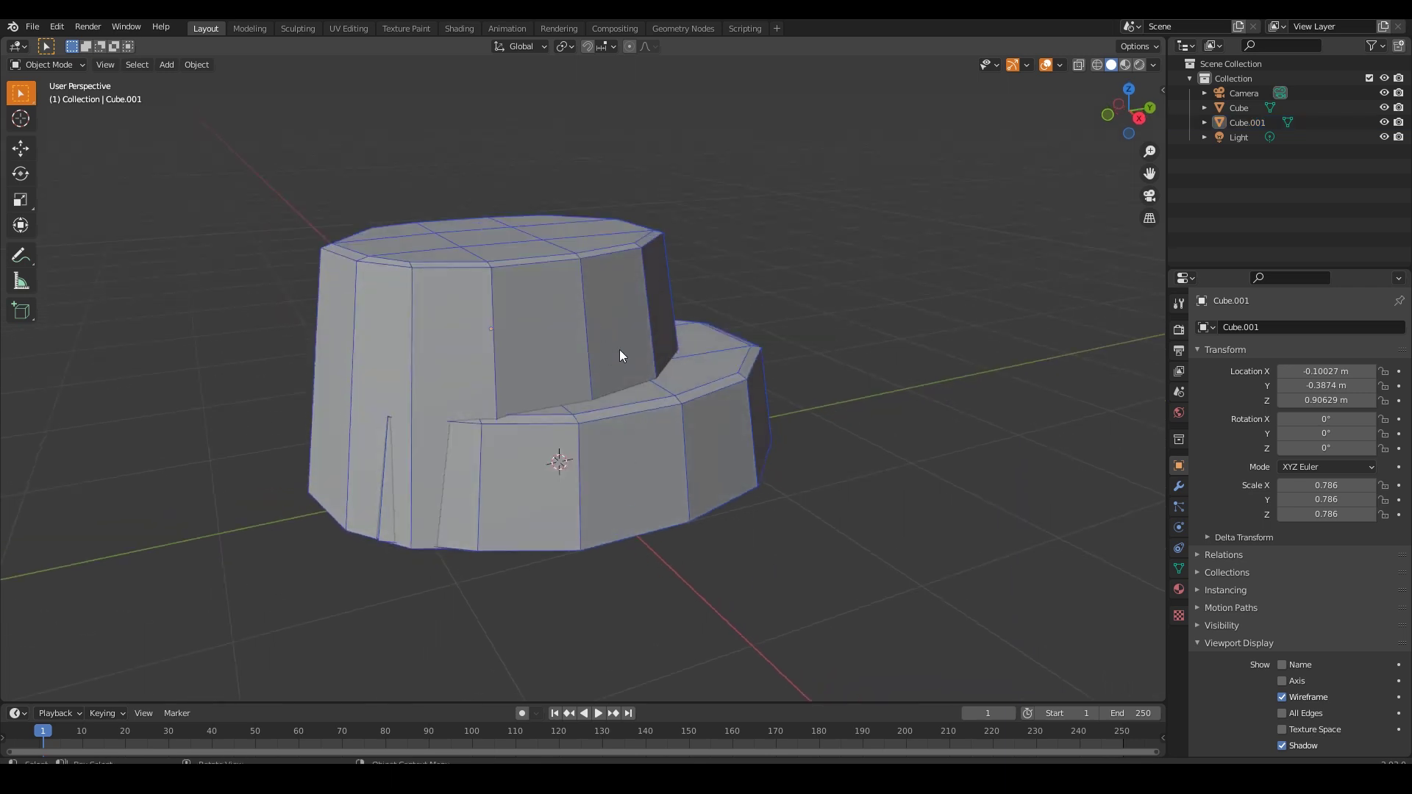
# Shift the tall block along Y to about -0.43 m
pyautogui.click(577, 319)
pyautogui.press('g')
pyautogui.press('y')
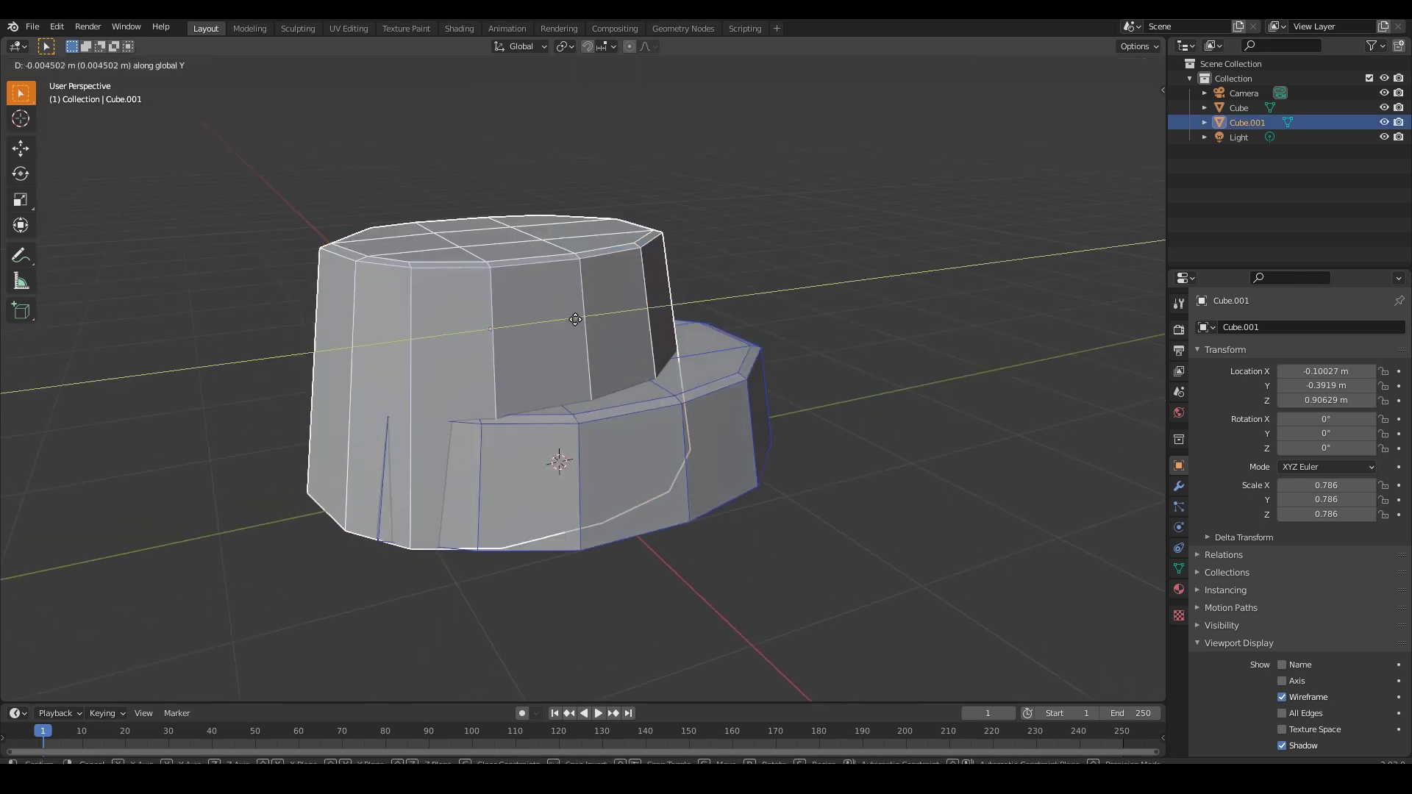
pyautogui.click(570, 319)
pyautogui.click(851, 561)
pyautogui.click(532, 314)
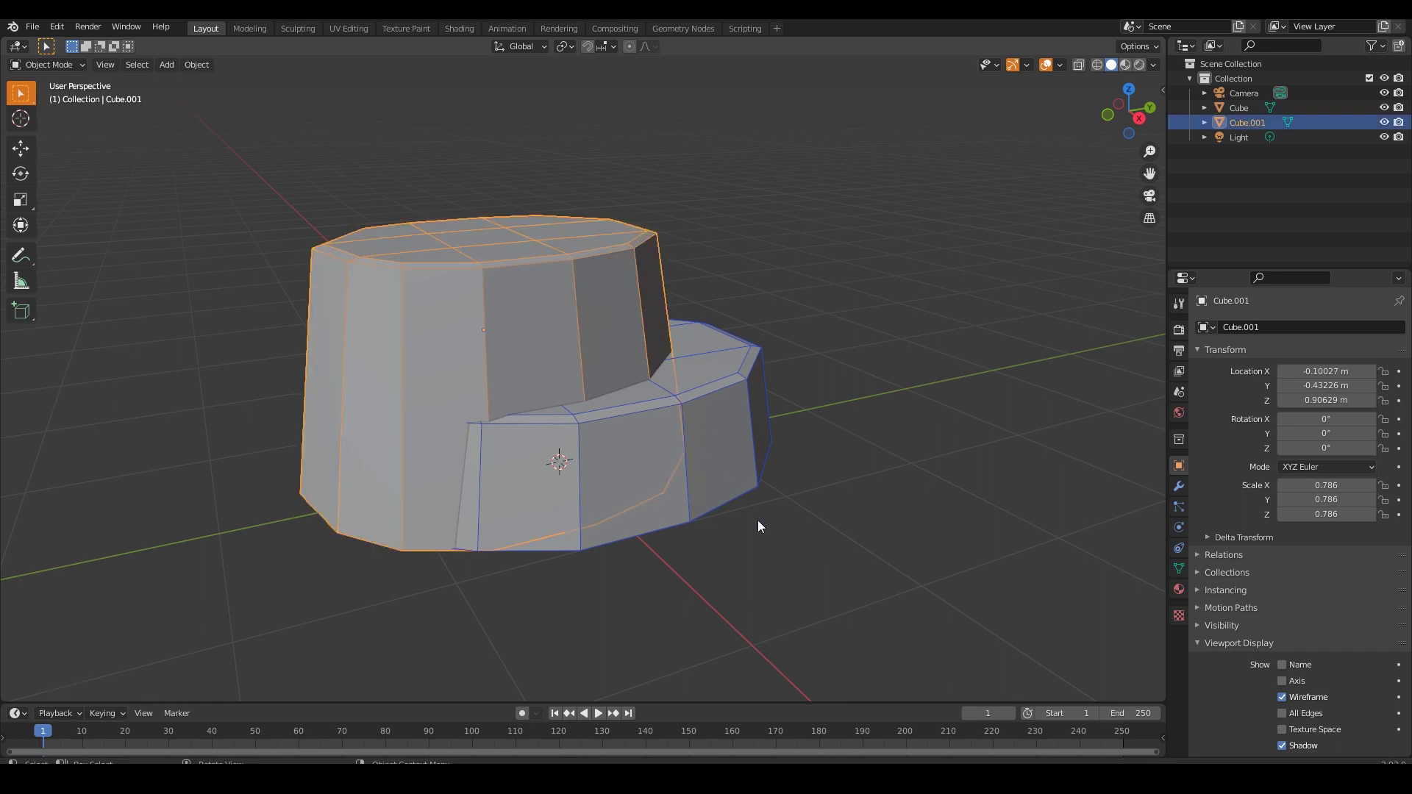
# Duplicate the tall block and move the copy along Y to about 0.03 m in right side view
pyautogui.hotkey('shift', 's')
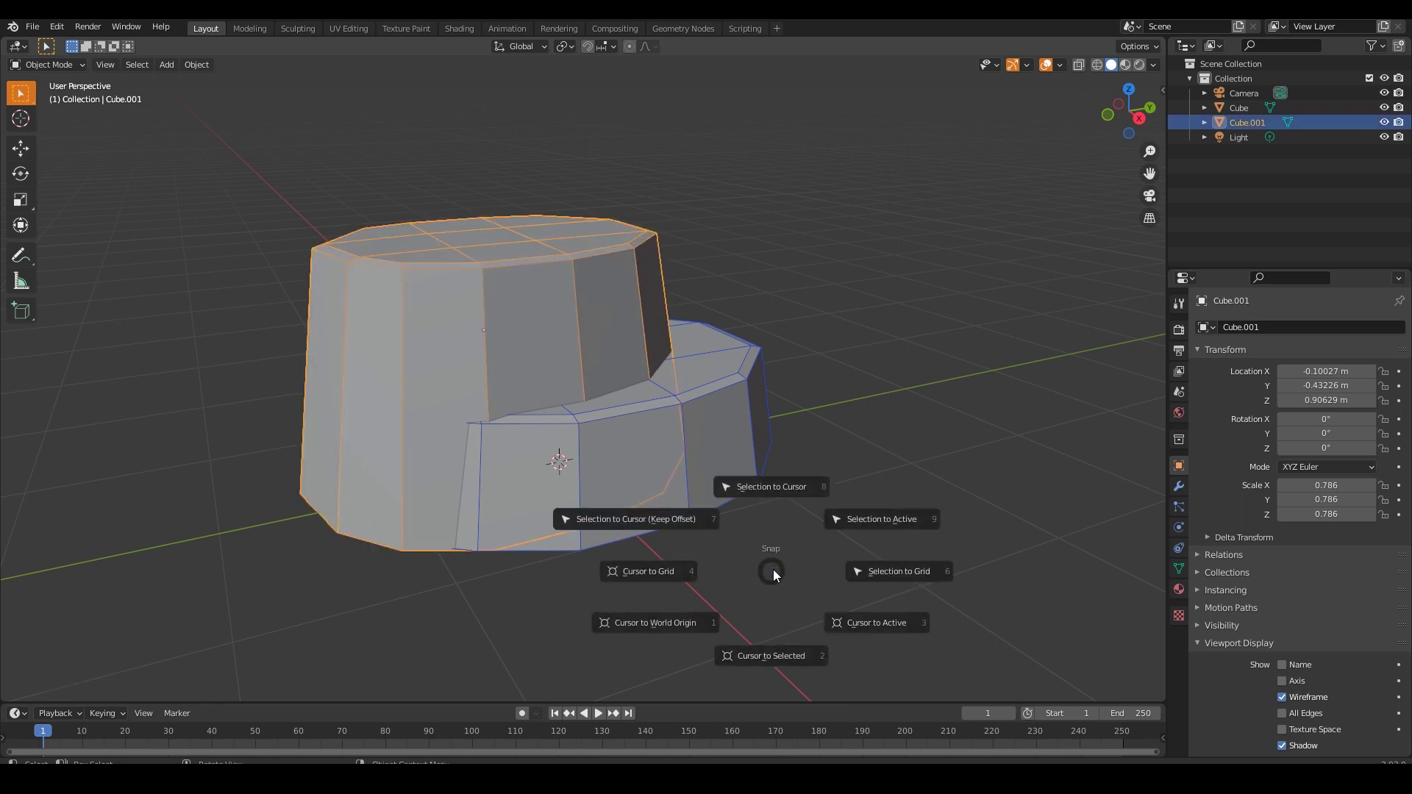
pyautogui.click(800, 514)
pyautogui.hotkey('shift', 'd')
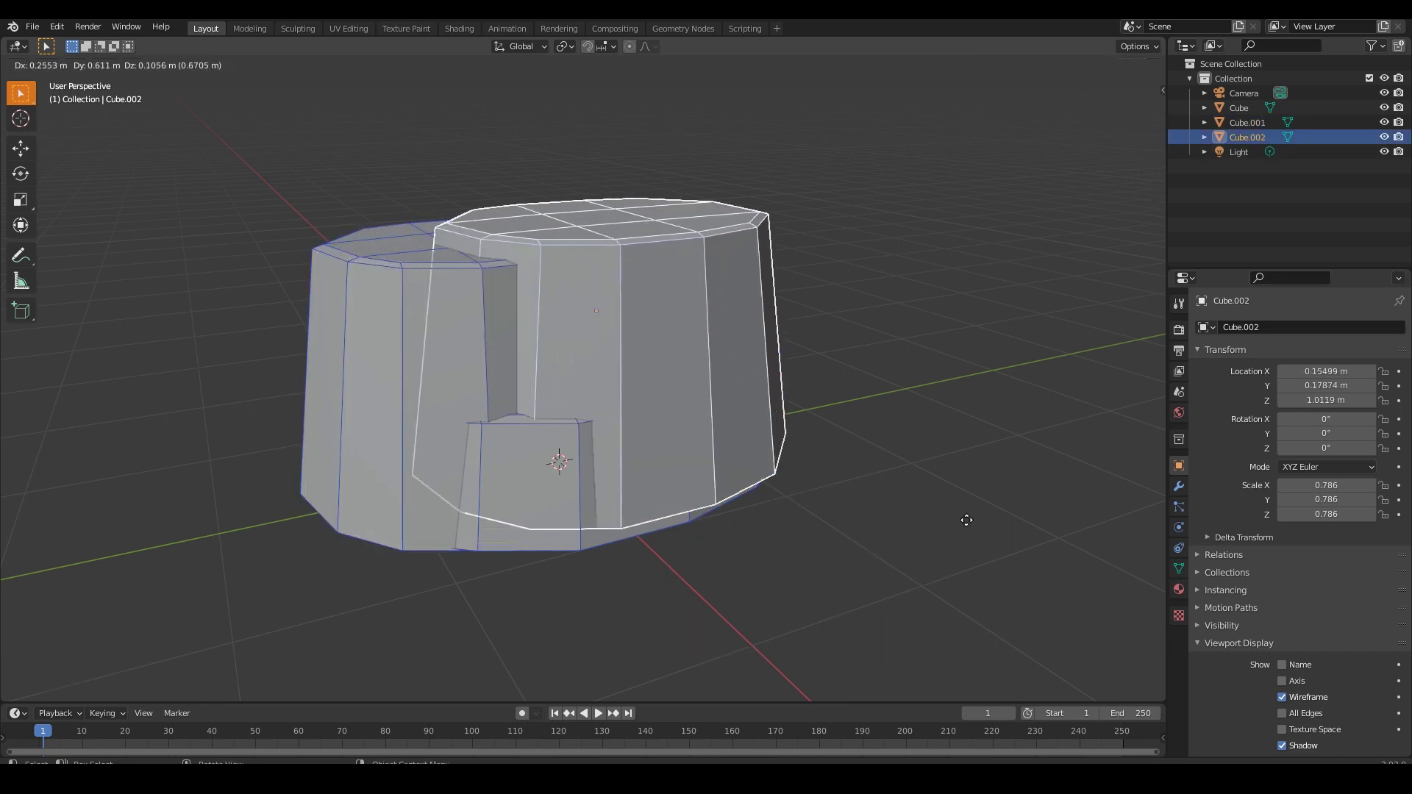
pyautogui.rightClick(934, 475)
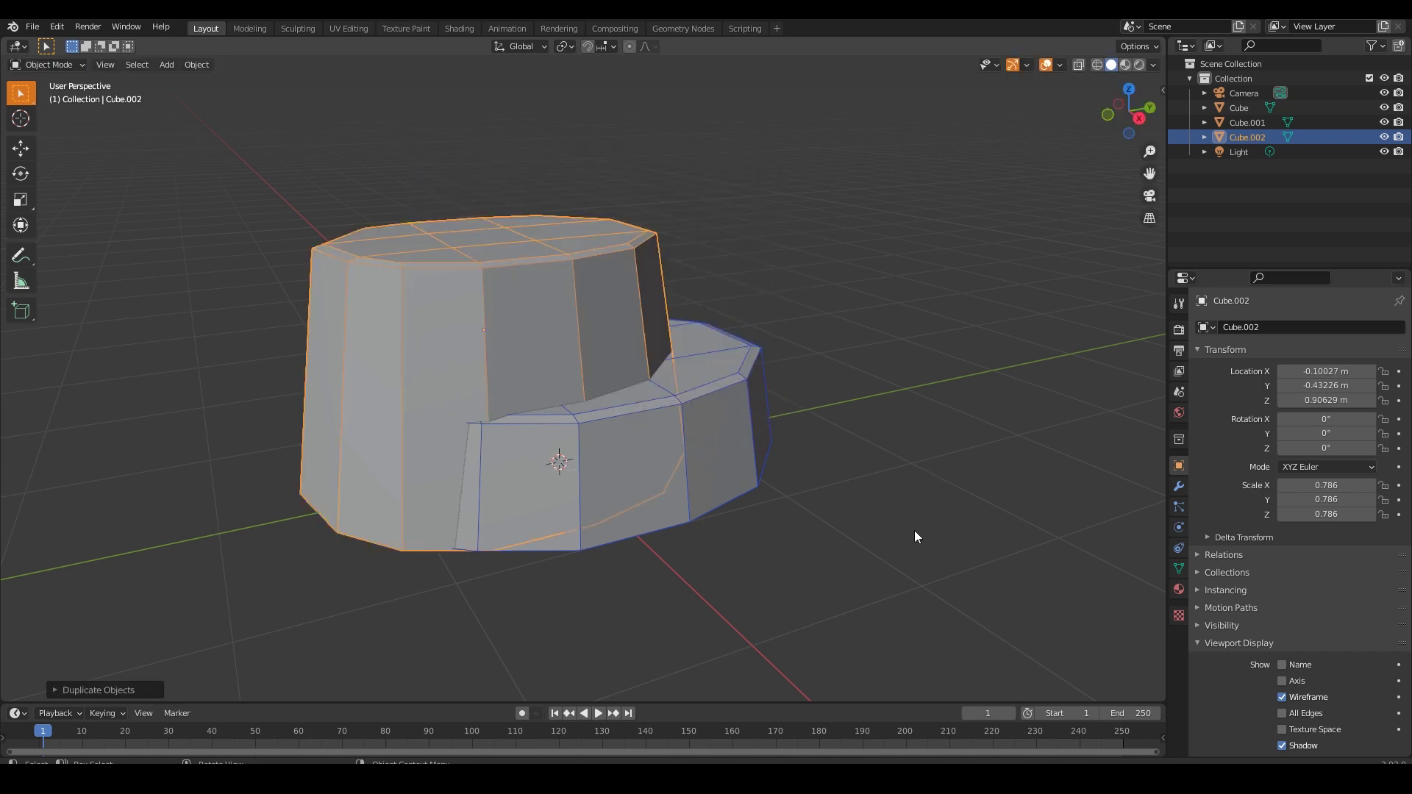
pyautogui.press('KP_3')
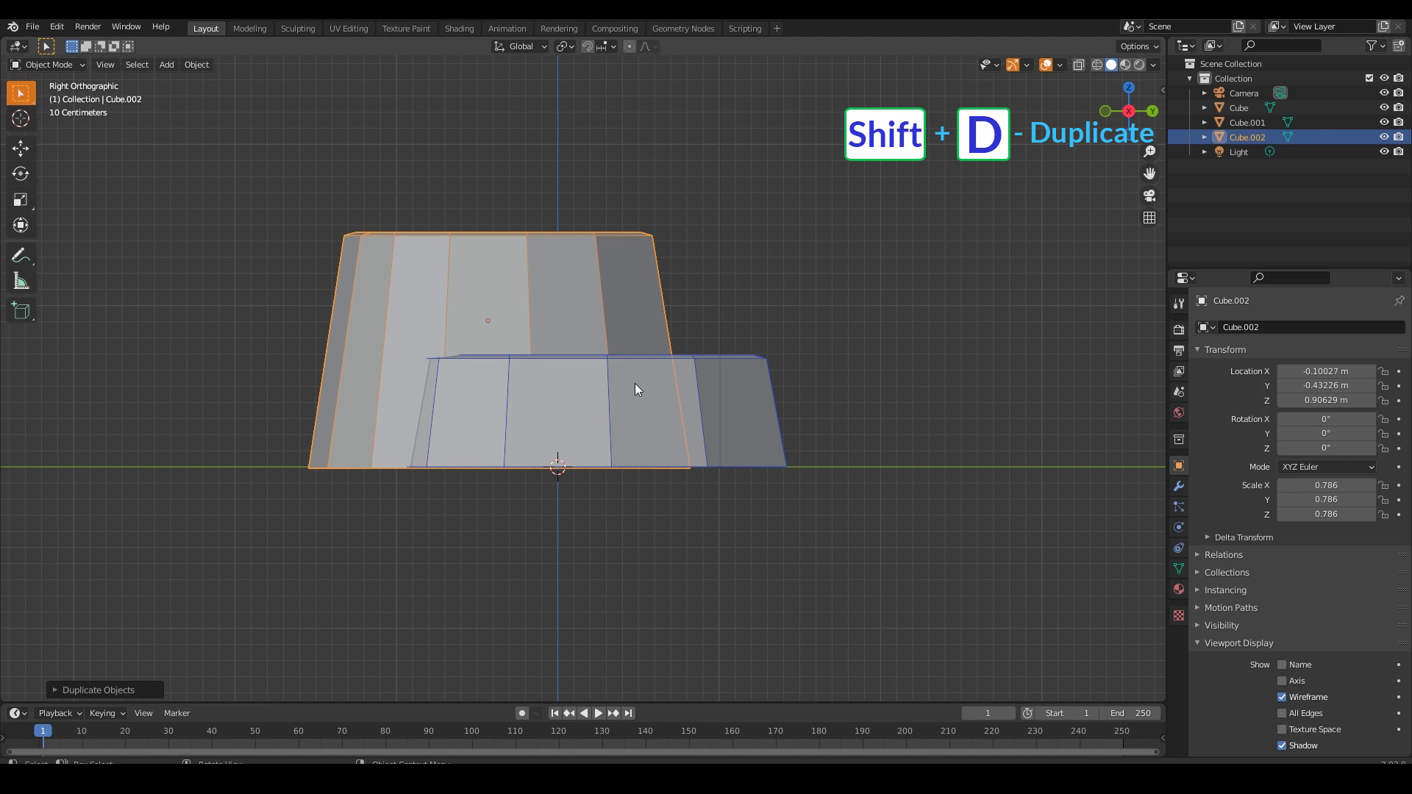
pyautogui.press('g')
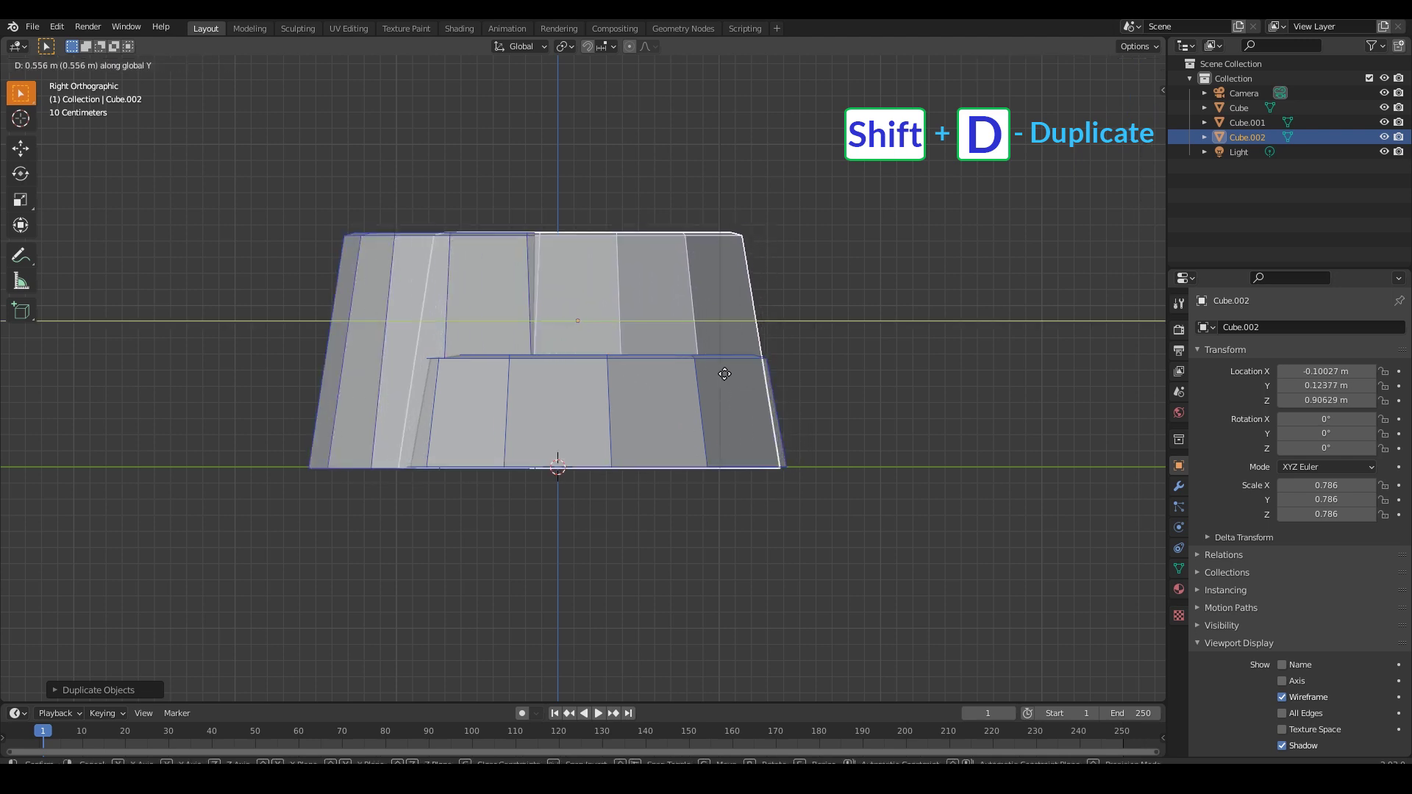
pyautogui.click(709, 372)
# Stretch the new copy along Z to a scale of 1.026 and raise it to about 1.2 m so its base meets the ground
pyautogui.press('s')
pyautogui.press('z')
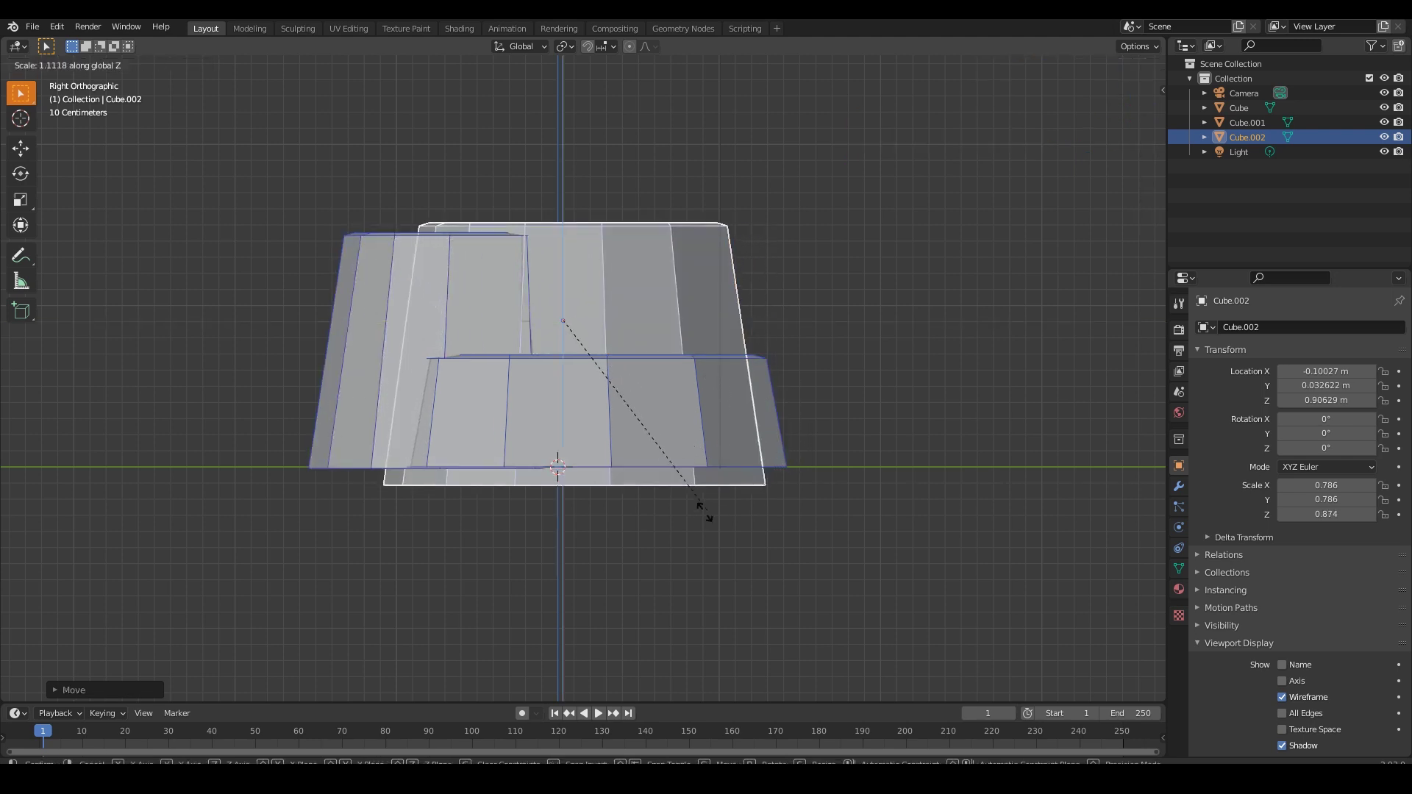
pyautogui.click(688, 570)
pyautogui.press('g')
pyautogui.press('z')
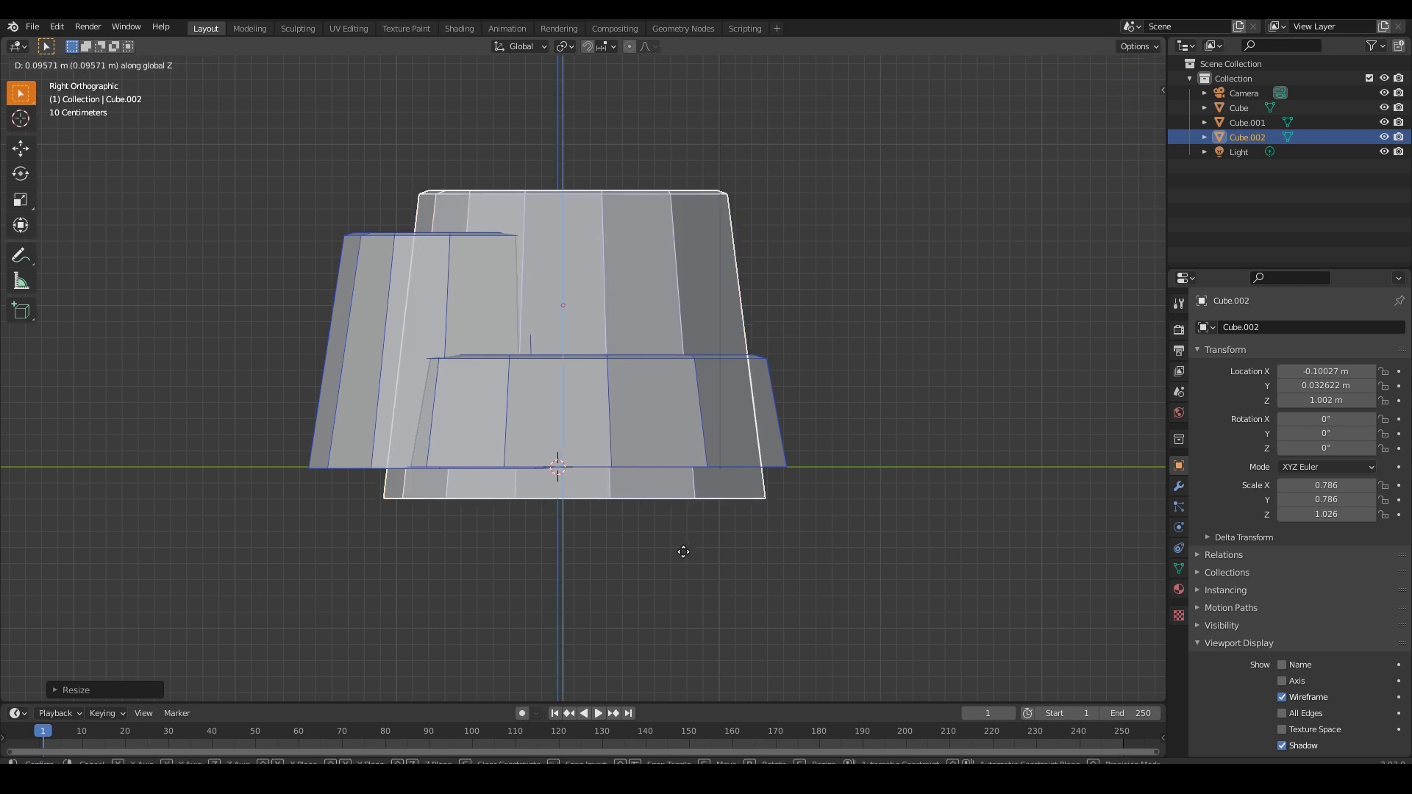
pyautogui.click(677, 529)
# Scale the new copy down to about 0.48 in X and Y, and move it in top view to about X -0.25 m, Y 0.19 m
pyautogui.press('s')
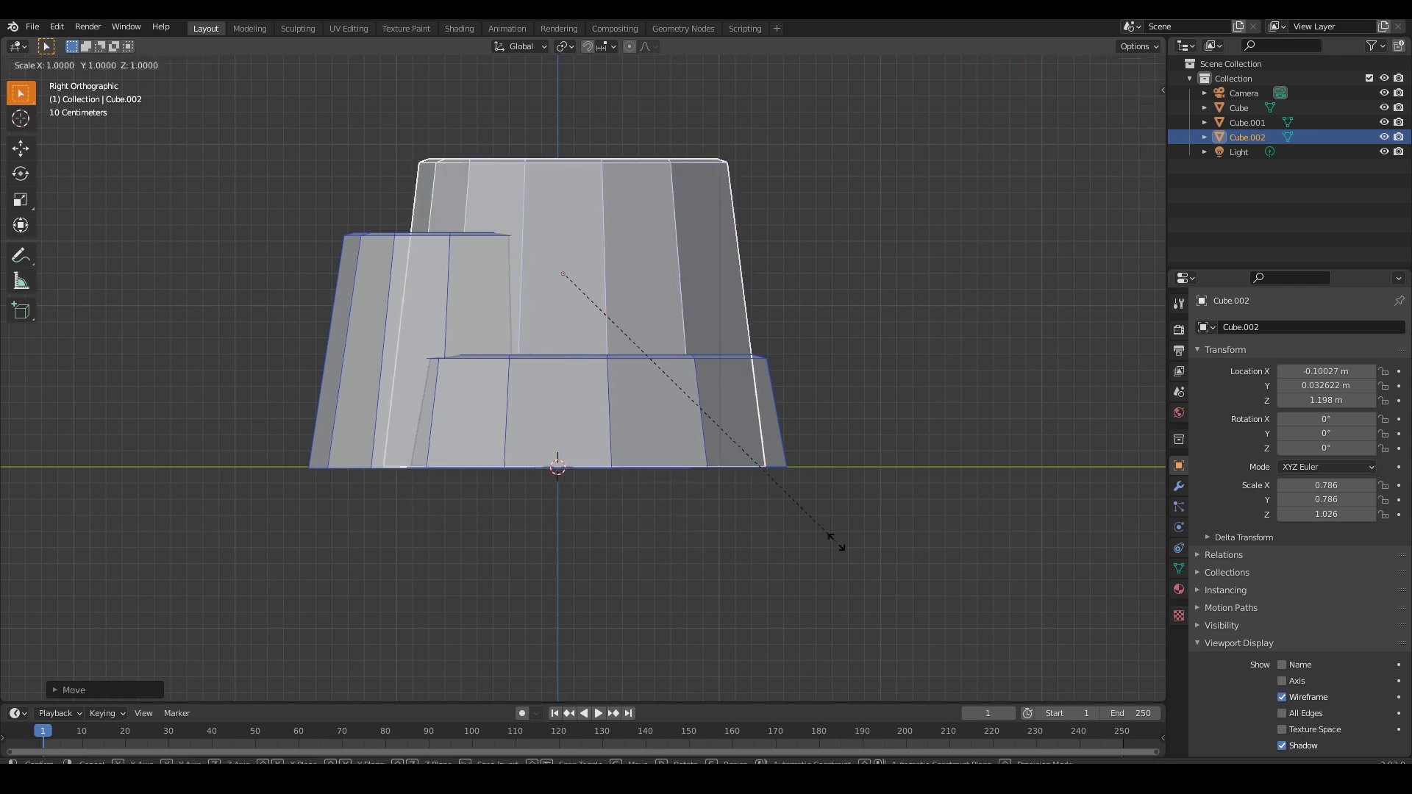
pyautogui.click(731, 438)
pyautogui.moveTo(731, 440); pyautogui.dragTo(813, 576, button='middle')
pyautogui.press('KP_7')
pyautogui.press('g')
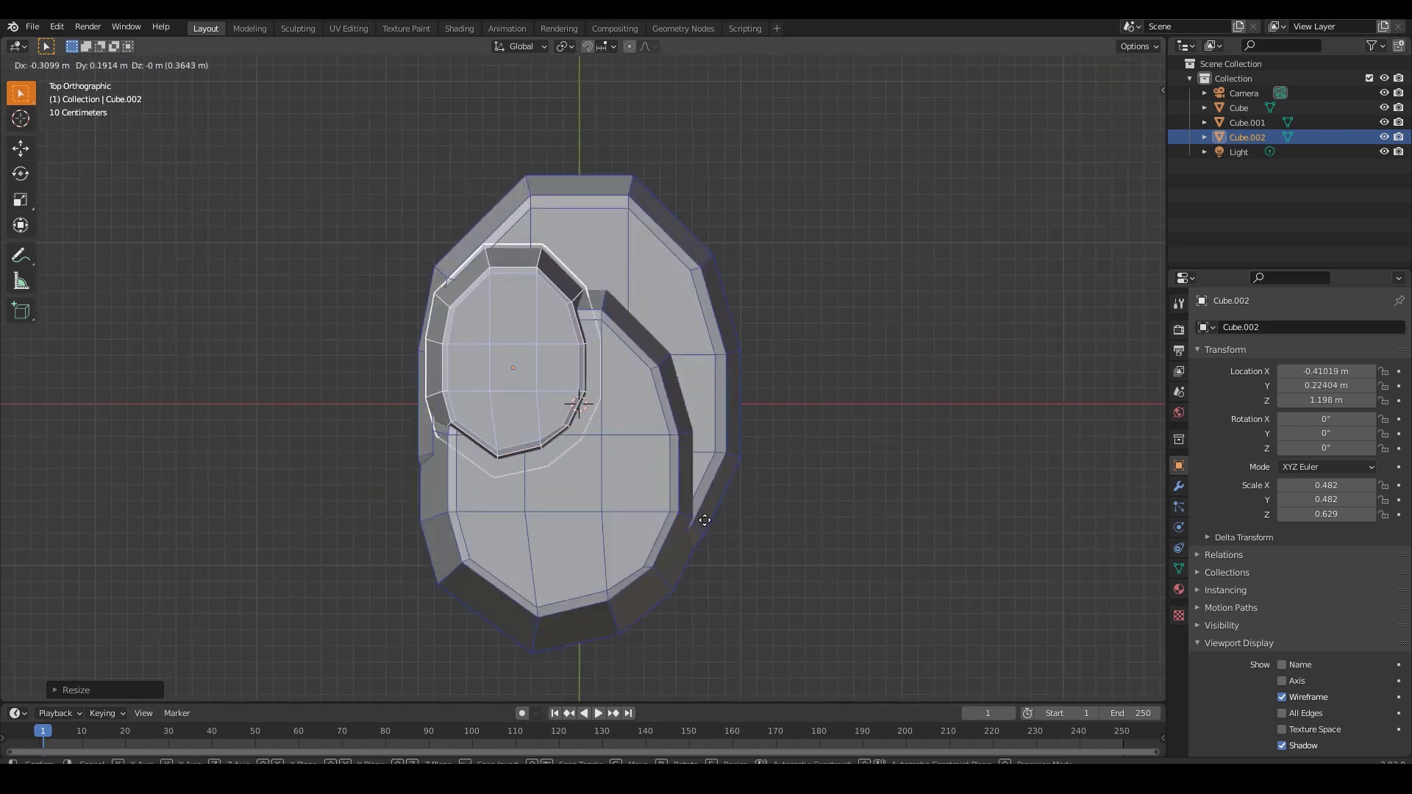
pyautogui.press('Escape')
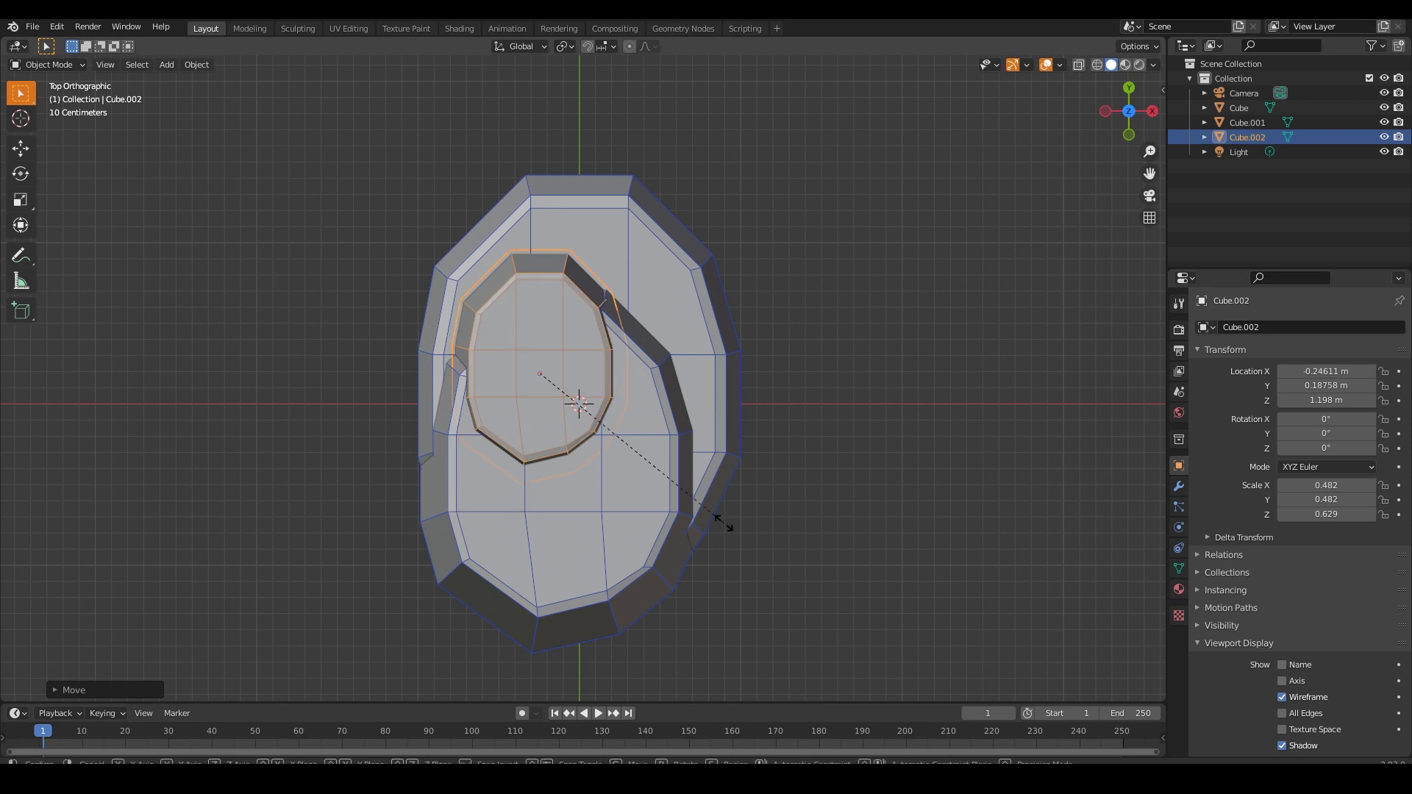
# Widen the small block along X to a scale of about 0.569 and shift it along X to about -0.16 m
pyautogui.press('s')
pyautogui.press('x')
pyautogui.click(778, 528)
pyautogui.press('g')
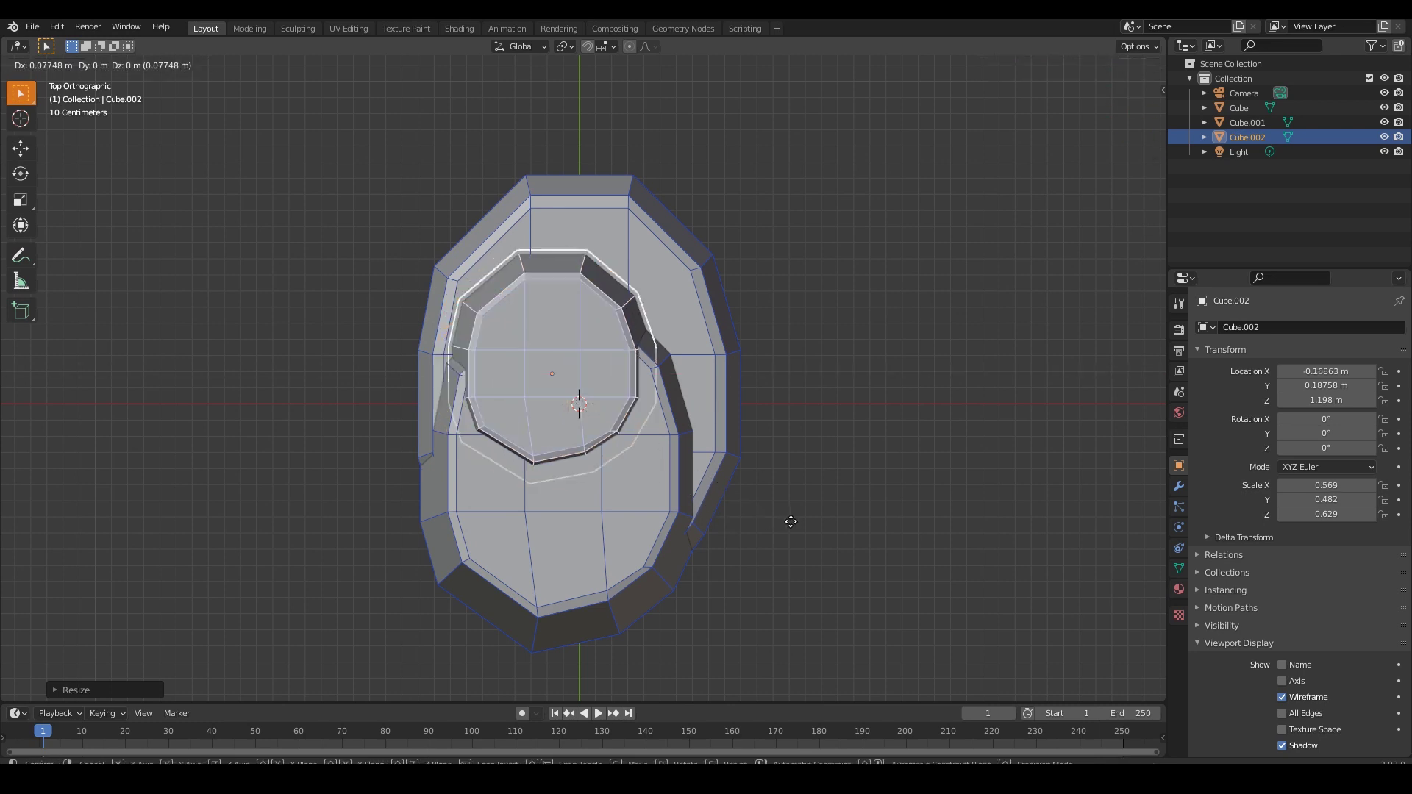
pyautogui.click(791, 522)
# Rotate the small block about Z to about 25.7° in top view and deselect it
pyautogui.press('r')
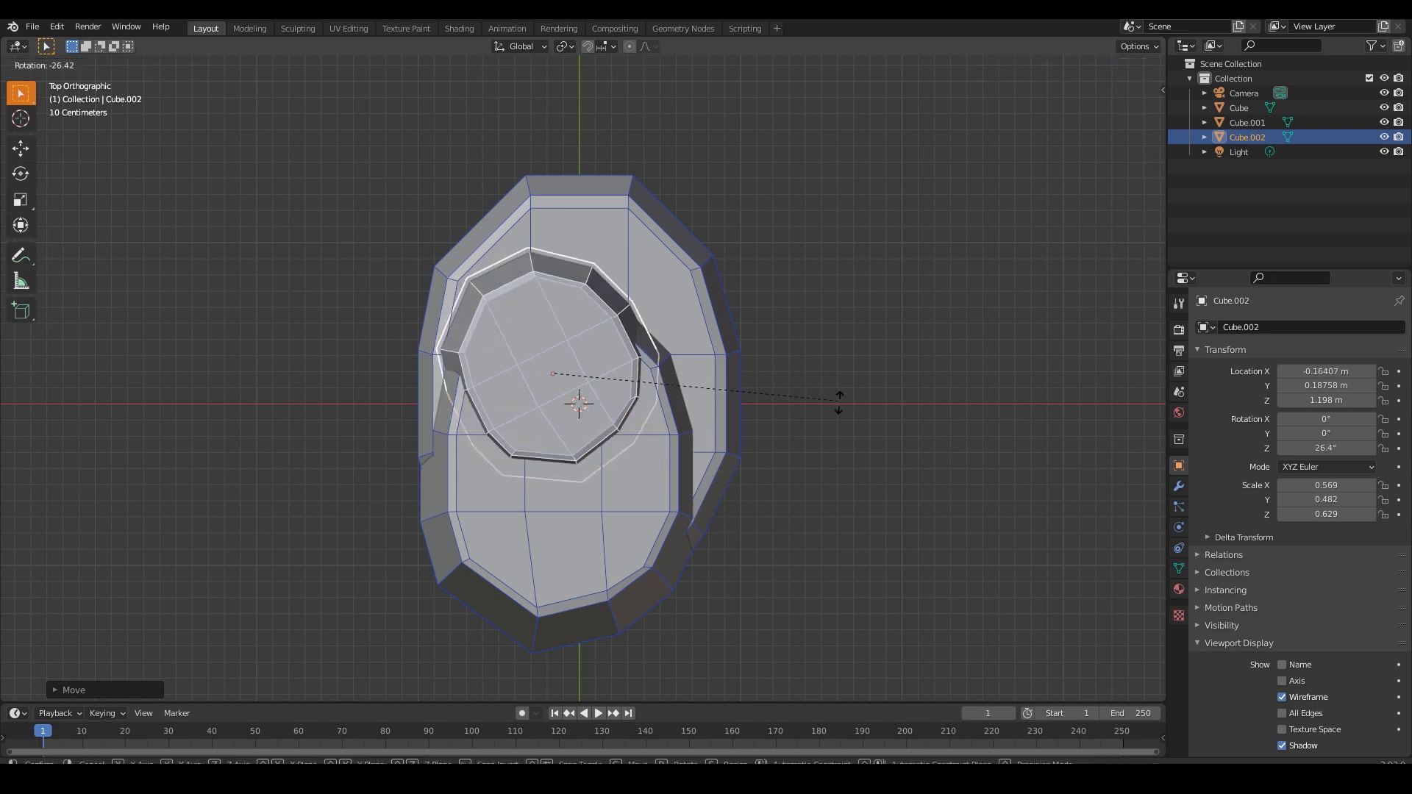
pyautogui.click(839, 404)
pyautogui.click(935, 513)
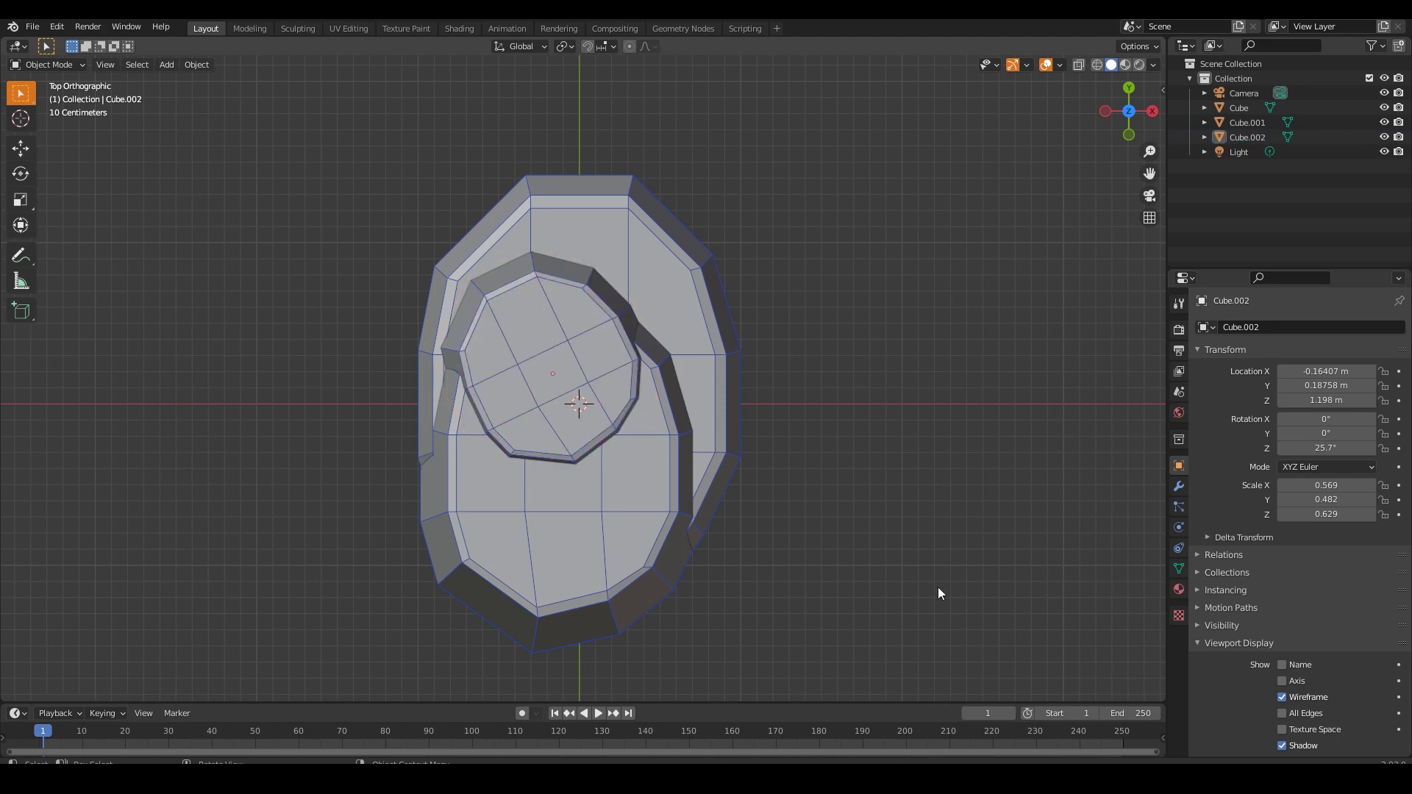
# Select all top vertices of the wide tall block and lower them along Z in right side view to shorten it
pyautogui.moveTo(902, 574); pyautogui.dragTo(739, 417, button='middle')
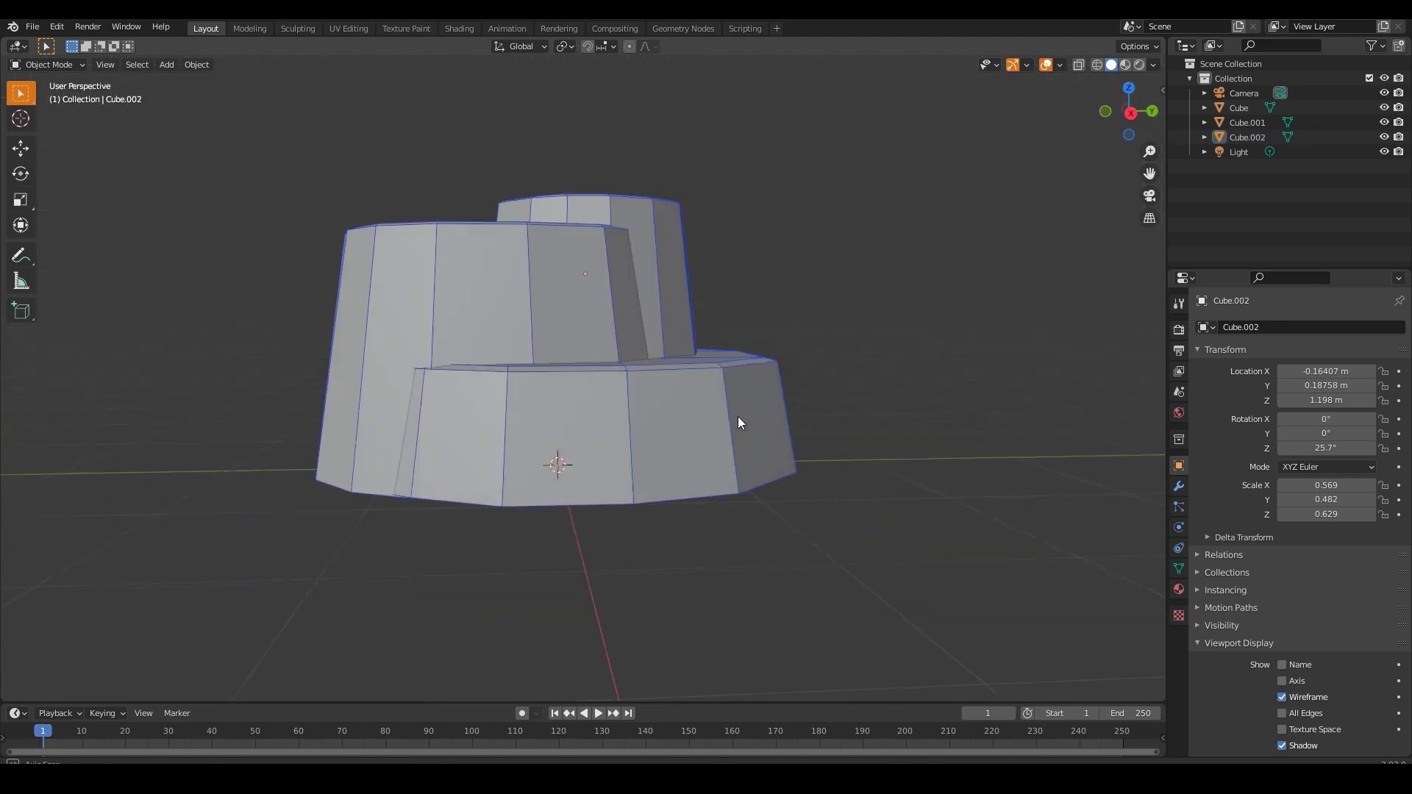
pyautogui.click(511, 294)
pyautogui.press('Tab')
pyautogui.hotkey('shift', 'z')
pyautogui.moveTo(284, 200); pyautogui.dragTo(726, 292)
pyautogui.press('KP_3')
pyautogui.press('g')
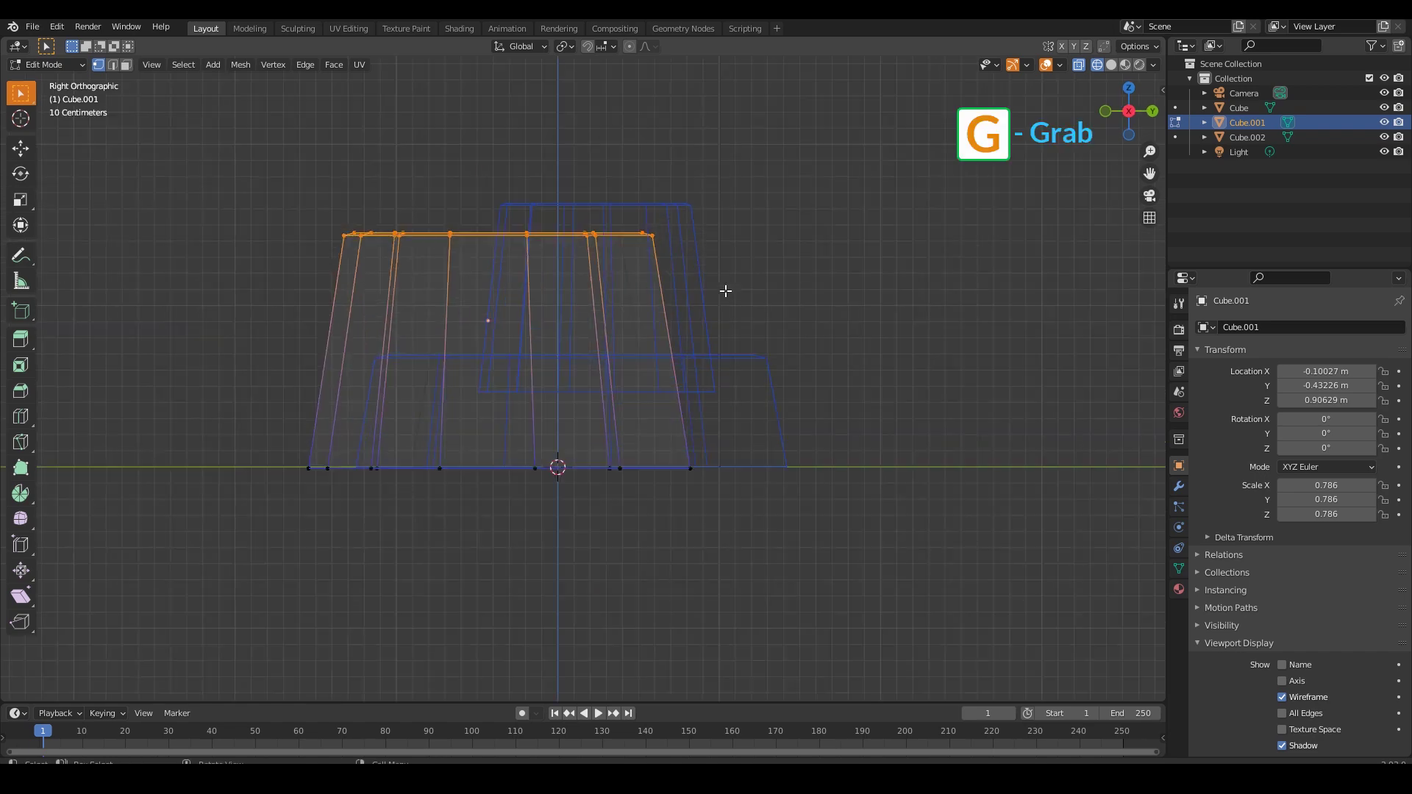
pyautogui.click(734, 326)
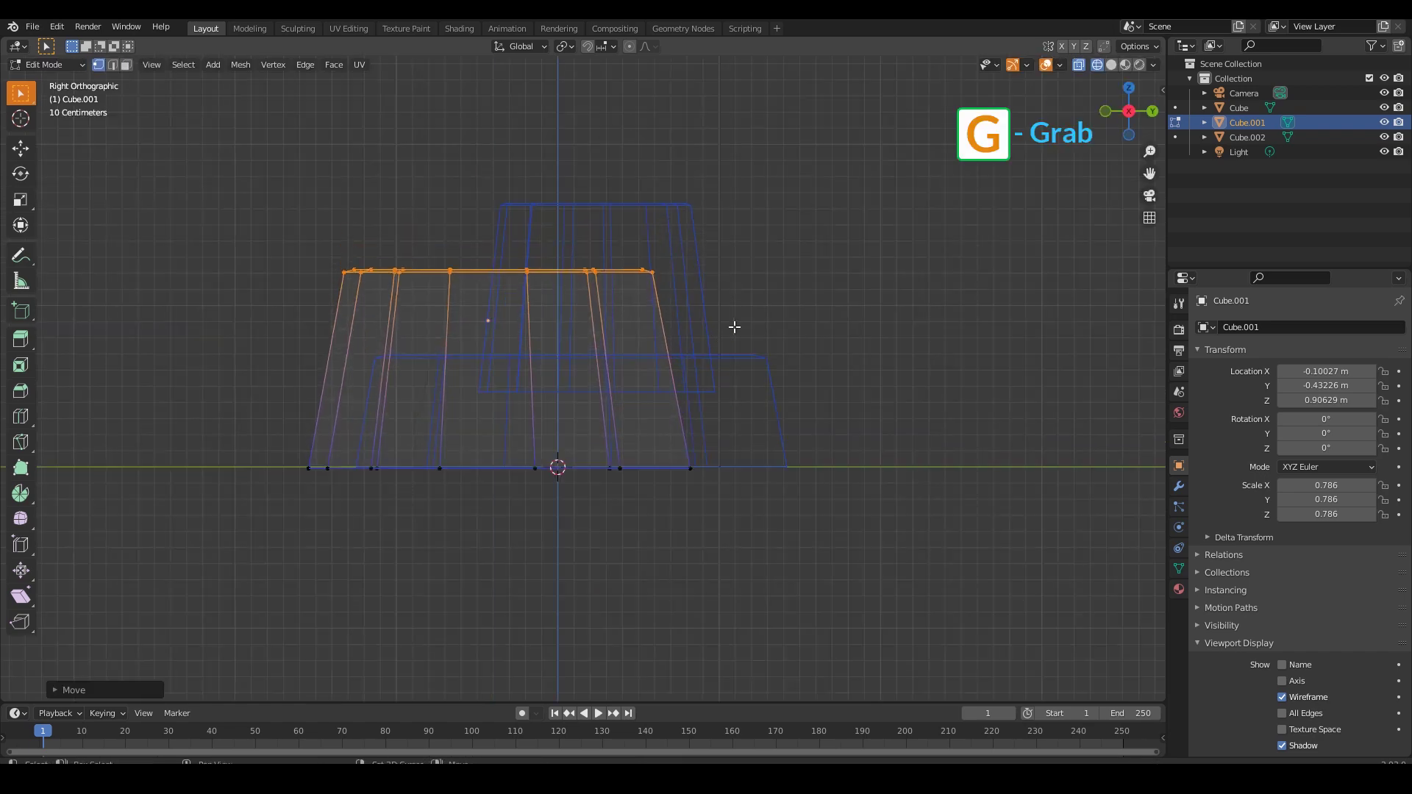
pyautogui.hotkey('shift', 'z')
pyautogui.press('Tab')
# Enter Edit Mode on the small topmost block and select its upper vertices in see-through wireframe display
pyautogui.moveTo(961, 391)
pyautogui.mouseDown(button='middle')
pyautogui.moveTo(901, 387)
pyautogui.moveTo(925, 403)
pyautogui.mouseUp(button='middle')
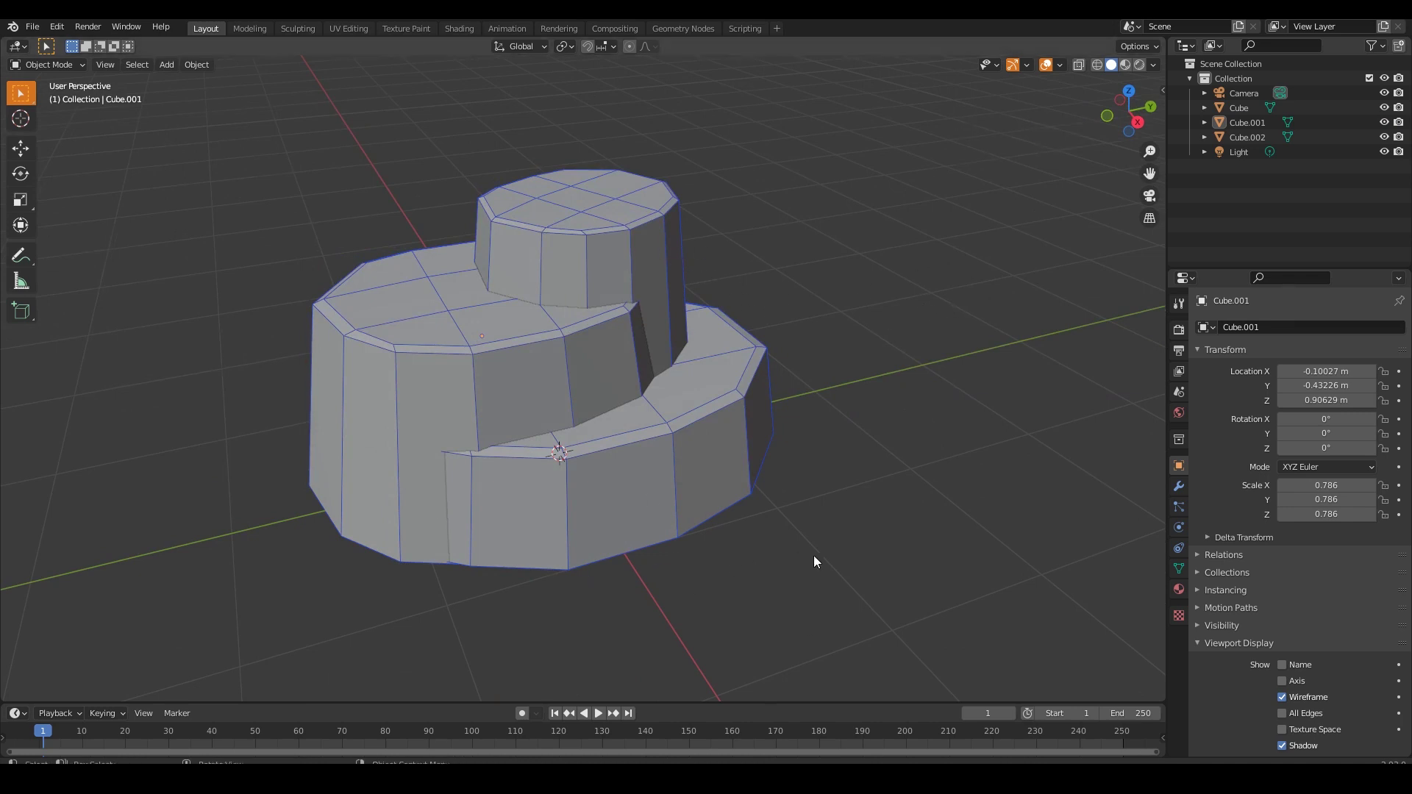
pyautogui.moveTo(815, 559); pyautogui.dragTo(799, 568, button='middle')
pyautogui.click(627, 255)
pyautogui.press('Tab')
pyautogui.moveTo(628, 255); pyautogui.dragTo(667, 314, button='middle')
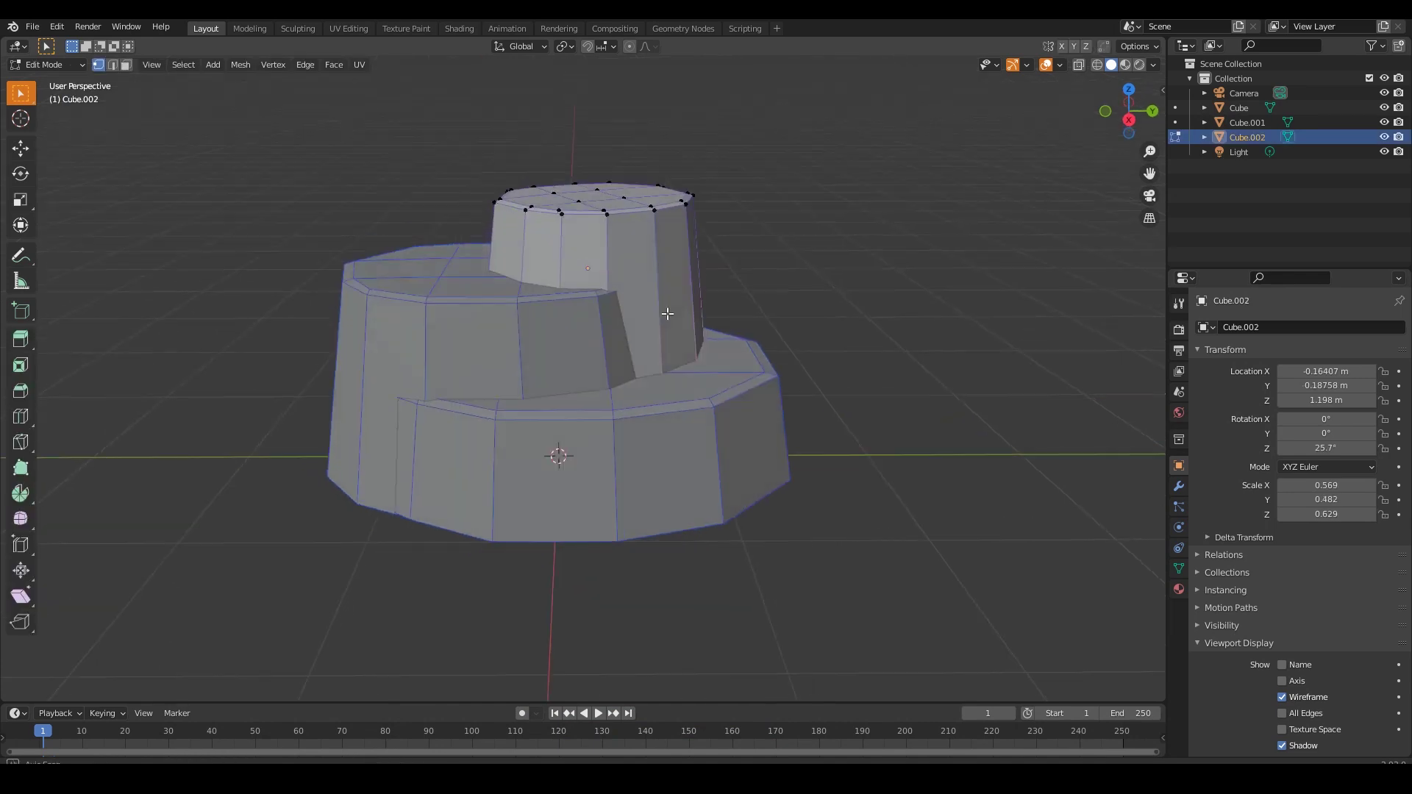
pyautogui.moveTo(450, 154); pyautogui.dragTo(755, 277)
pyautogui.hotkey('alt', 'z')
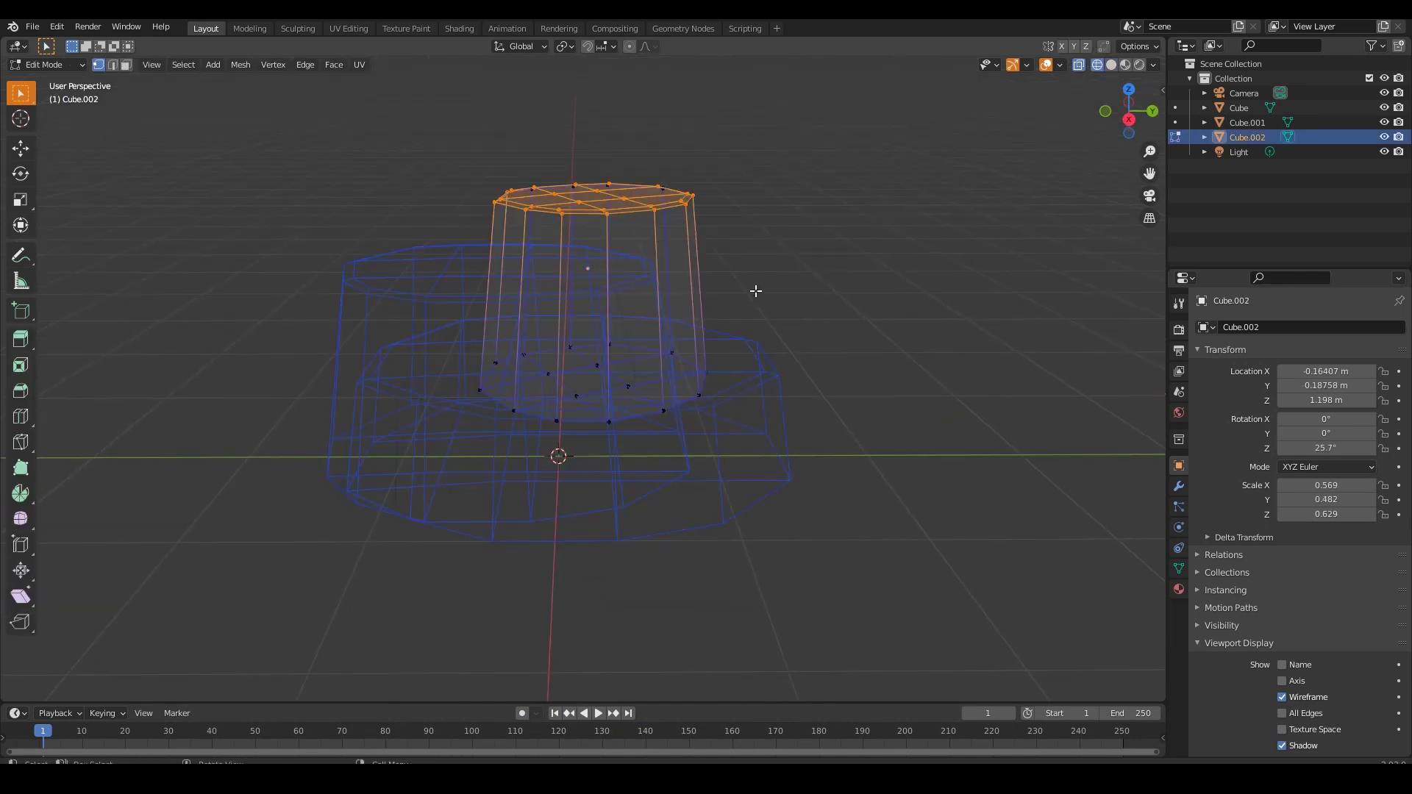
pyautogui.press('g')
pyautogui.press('z')
pyautogui.rightClick(750, 312)
# Select the topmost block's upper vertices and lower them slightly along Z, returning to solid display in Object Mode
pyautogui.moveTo(453, 128); pyautogui.dragTo(757, 233)
pyautogui.press('g')
pyautogui.press('z')
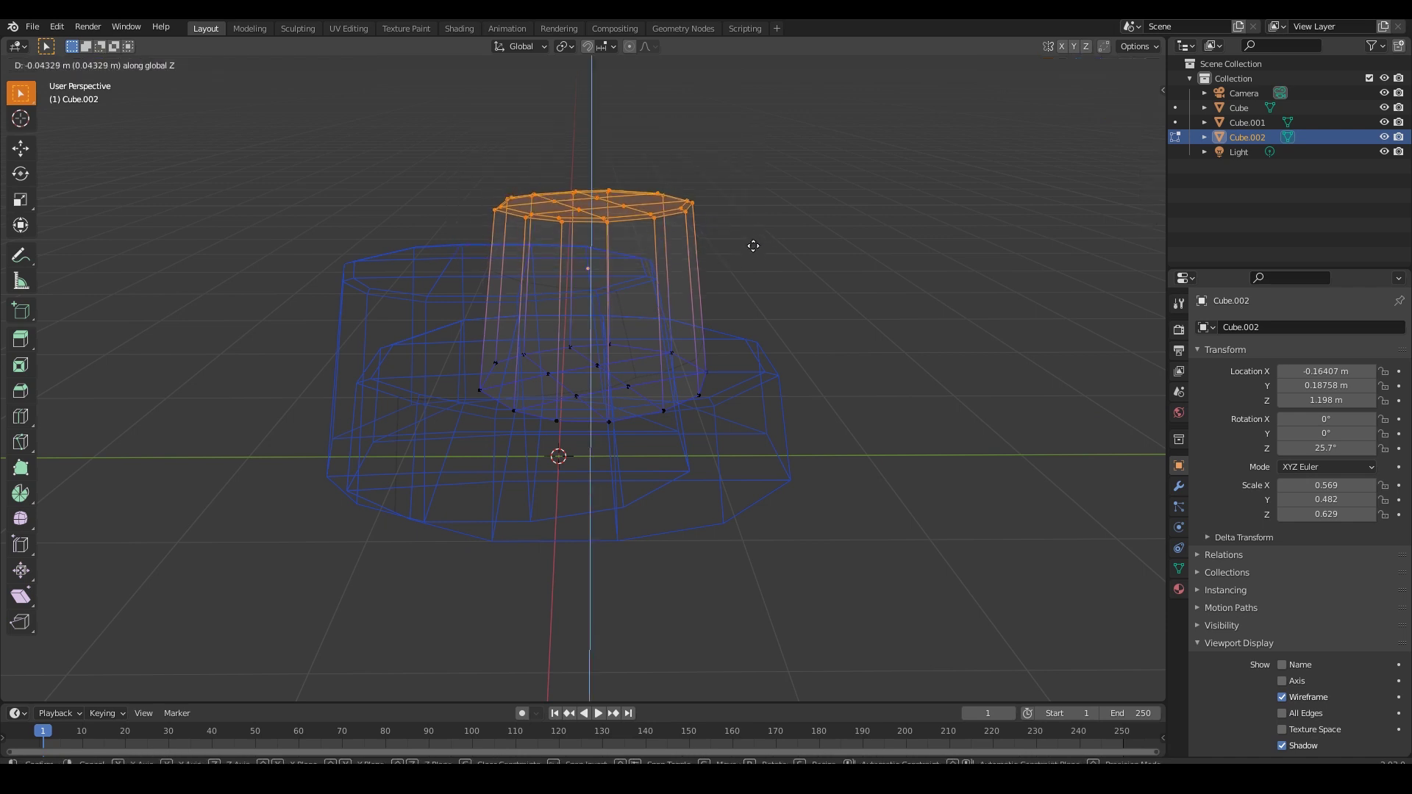
pyautogui.click(751, 258)
pyautogui.hotkey('alt', 'z')
pyautogui.press('Tab')
pyautogui.click(930, 366)
# Switch to the Shading workspace and show the block cluster up close in Rendered viewport shading
pyautogui.moveTo(837, 418); pyautogui.dragTo(1004, 312, button='middle')
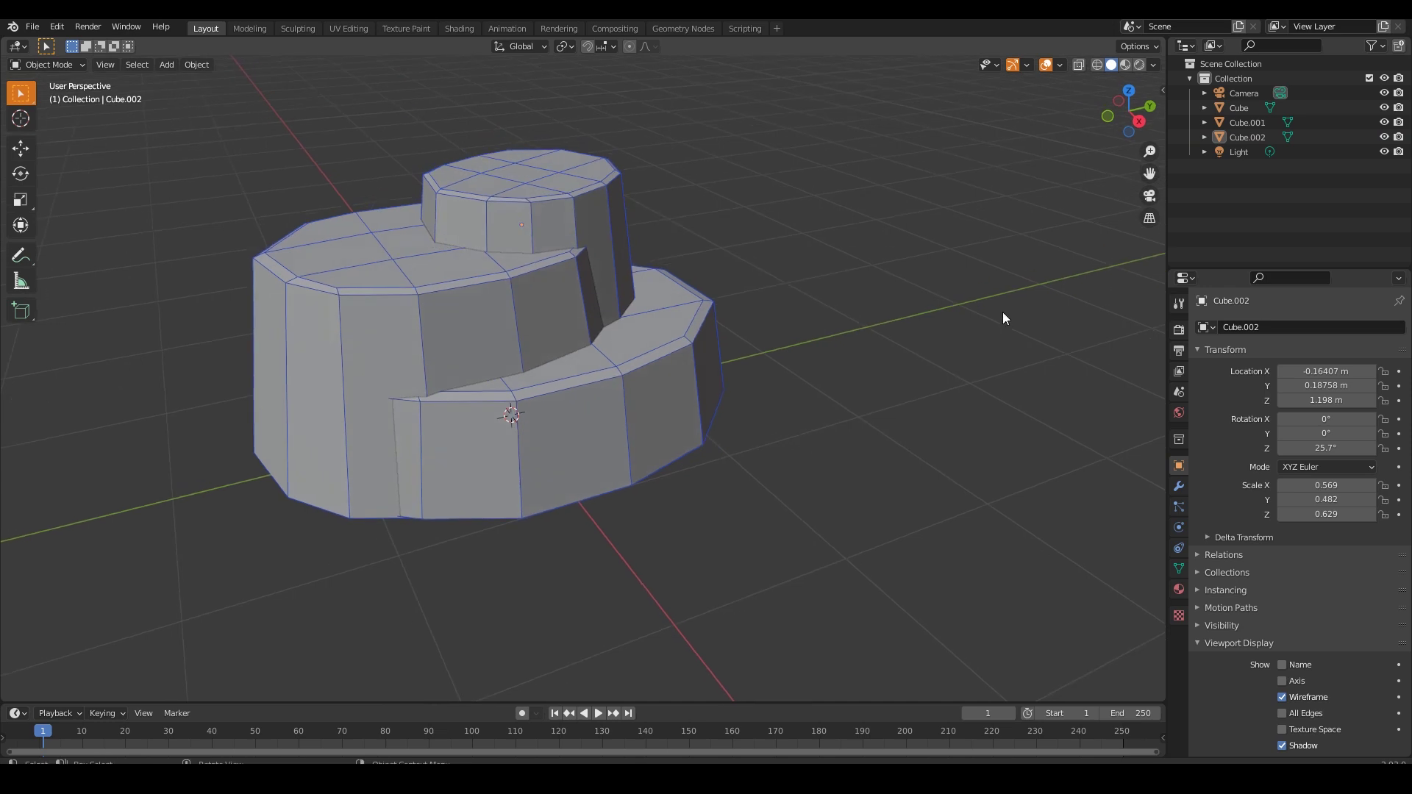
pyautogui.click(456, 30)
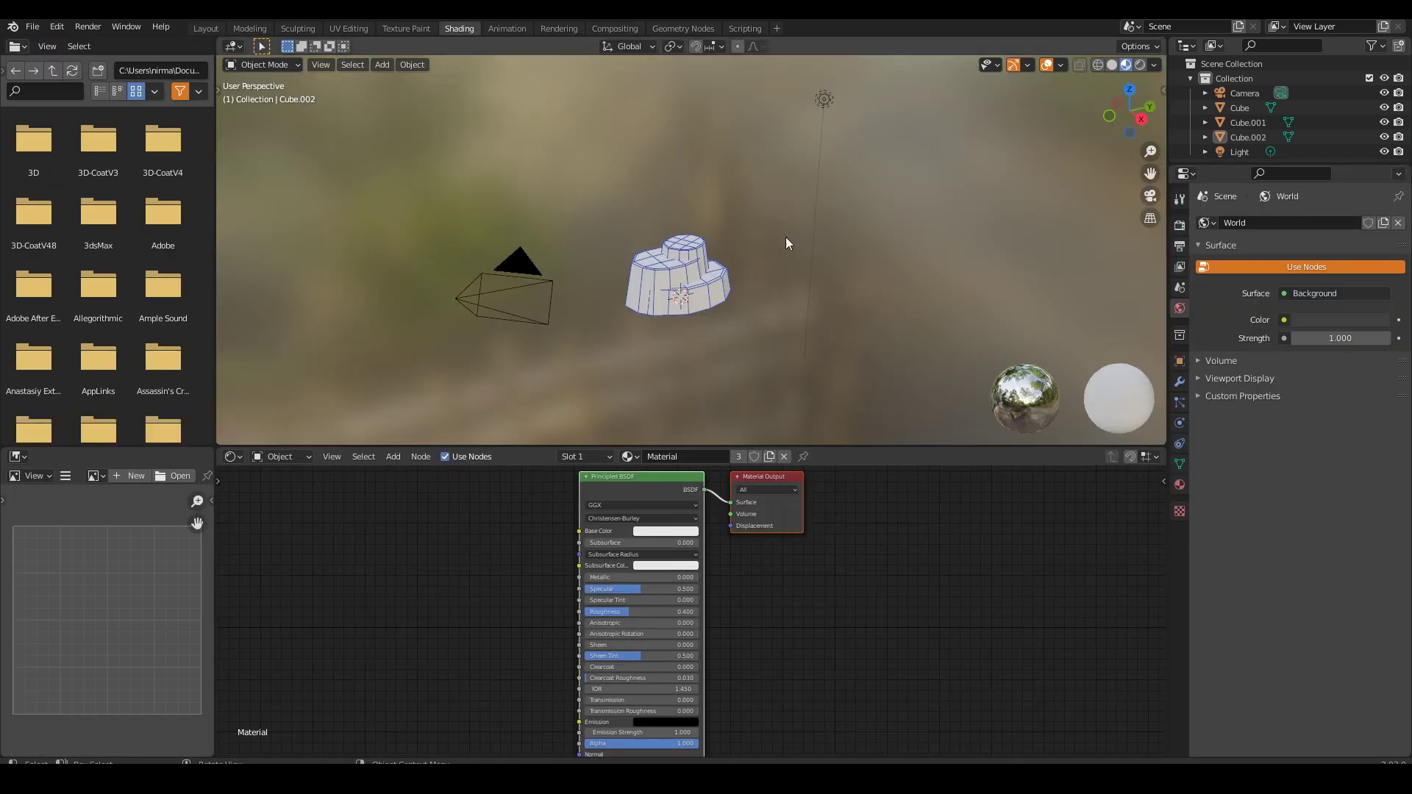
pyautogui.click(1140, 65)
pyautogui.scroll(5, 743, 283)
pyautogui.moveTo(759, 300); pyautogui.dragTo(766, 335, button='middle')
pyautogui.scroll(1, 761, 305)
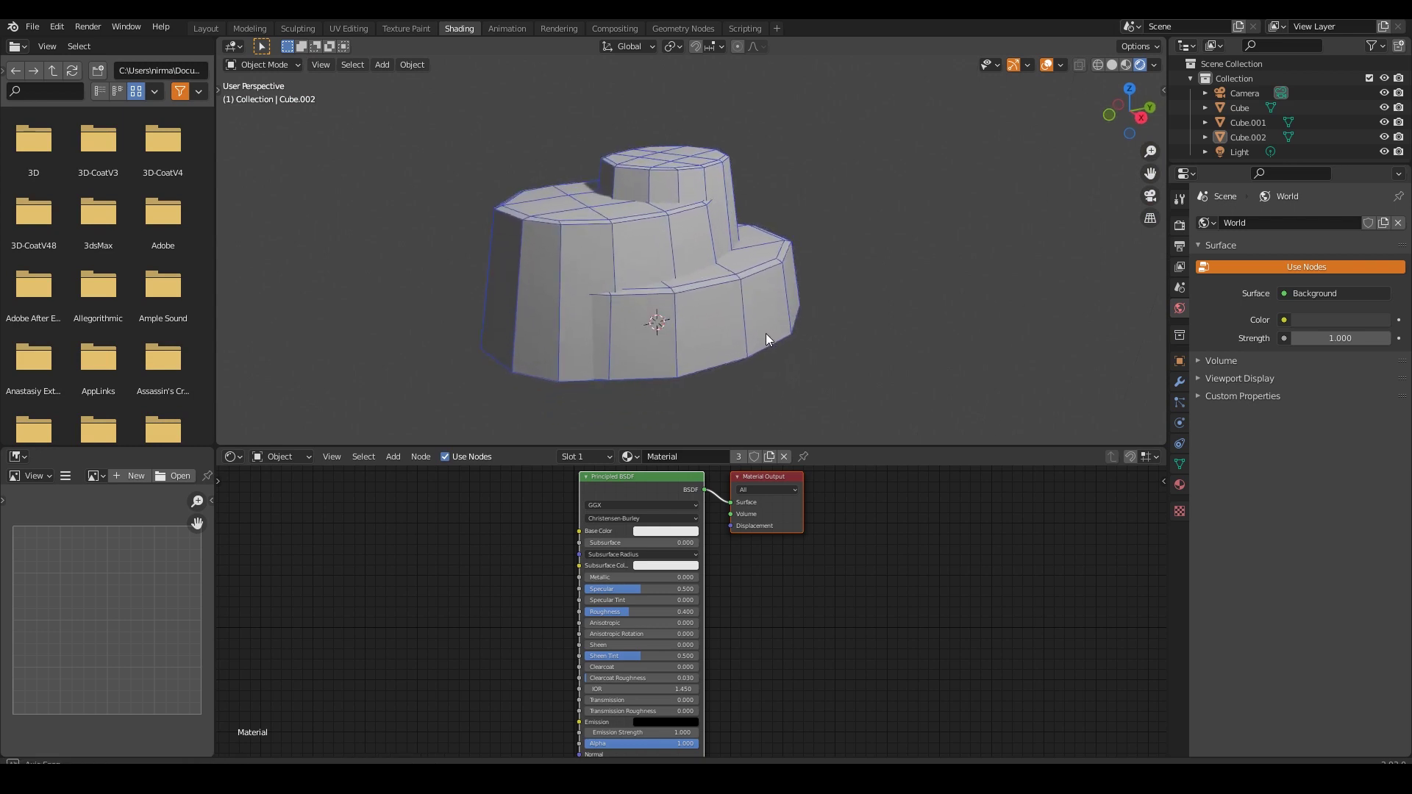
# Set the base color of the shared block material to a reddish orange with a hue of about 0.024
pyautogui.click(760, 319)
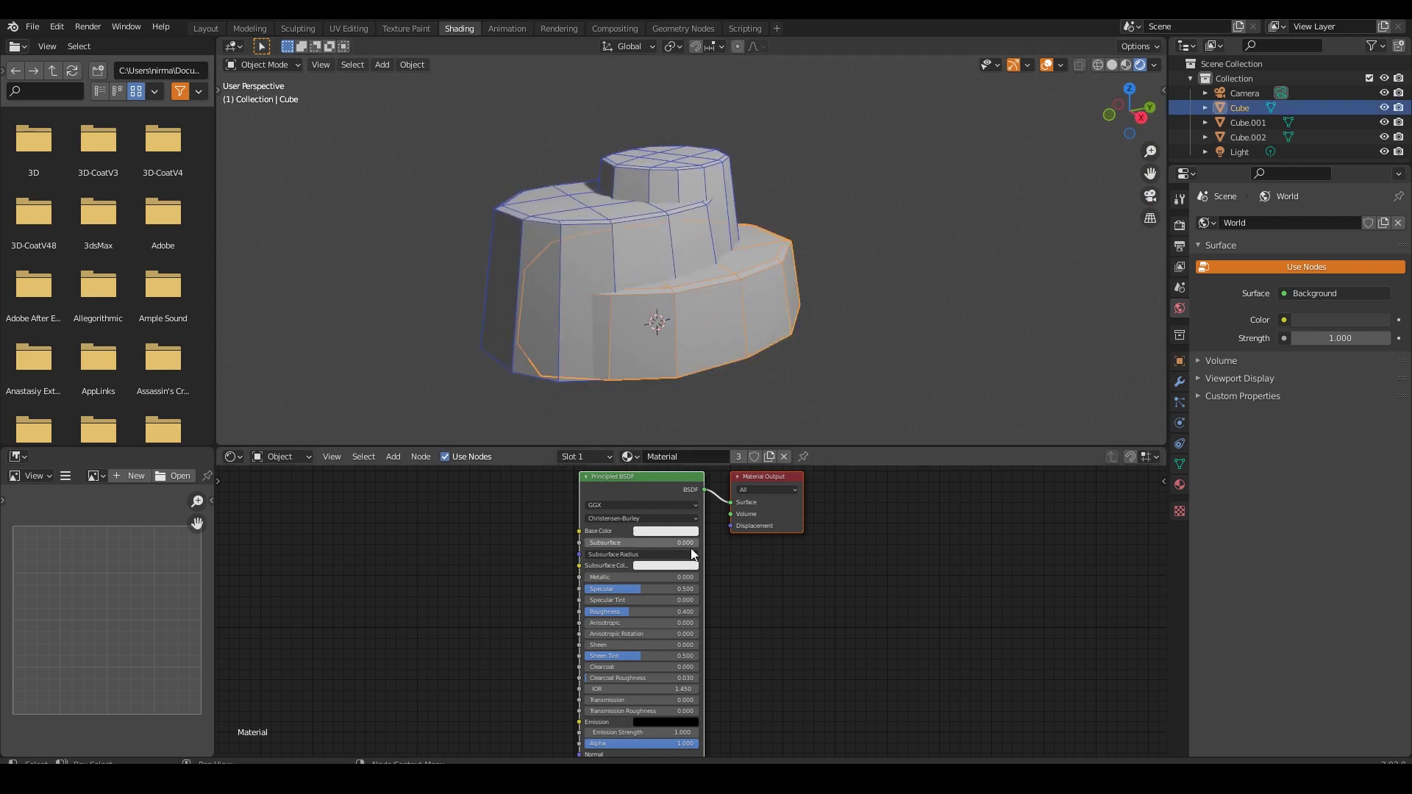
pyautogui.click(660, 531)
pyautogui.moveTo(681, 443)
pyautogui.mouseDown()
pyautogui.moveTo(674, 457)
pyautogui.moveTo(667, 445)
pyautogui.mouseUp()
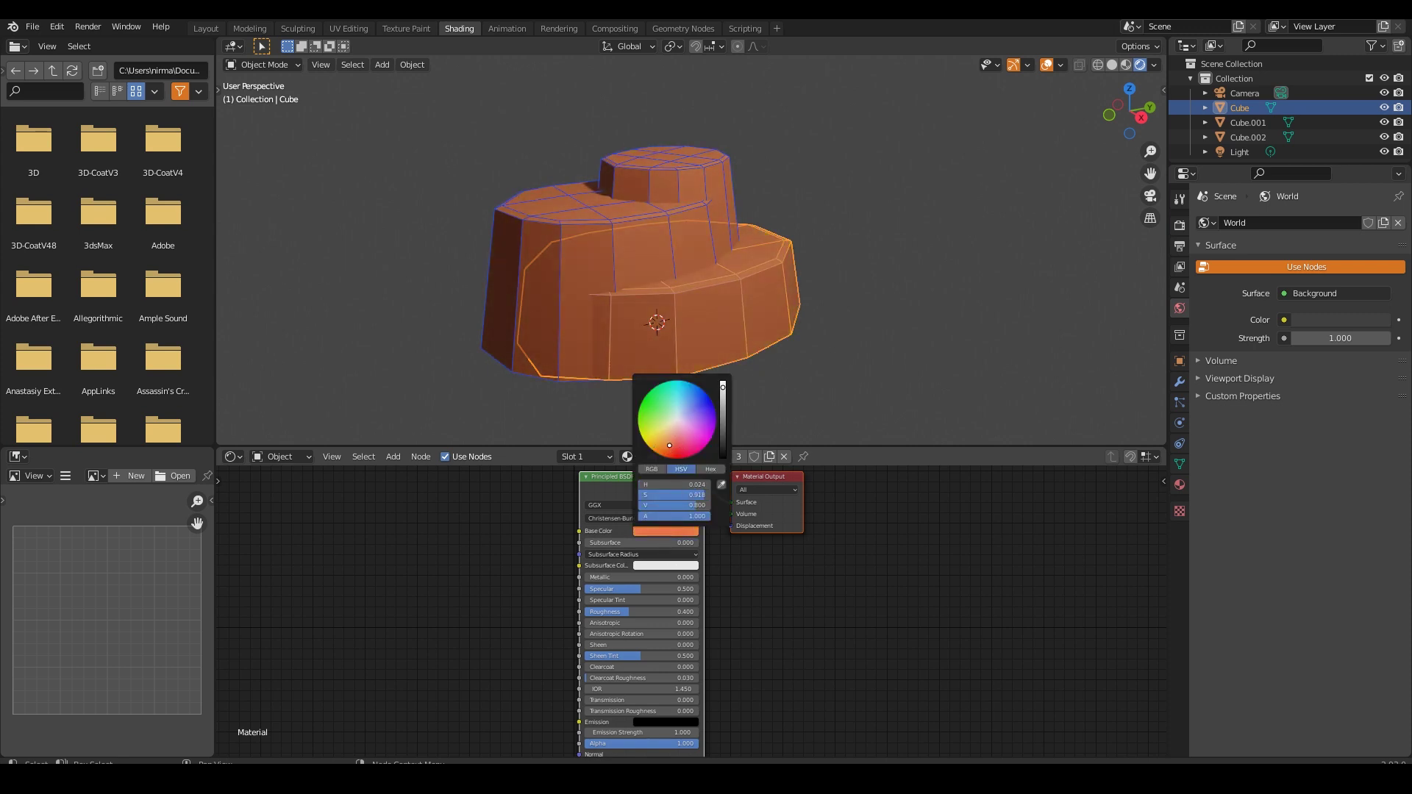
pyautogui.click(887, 351)
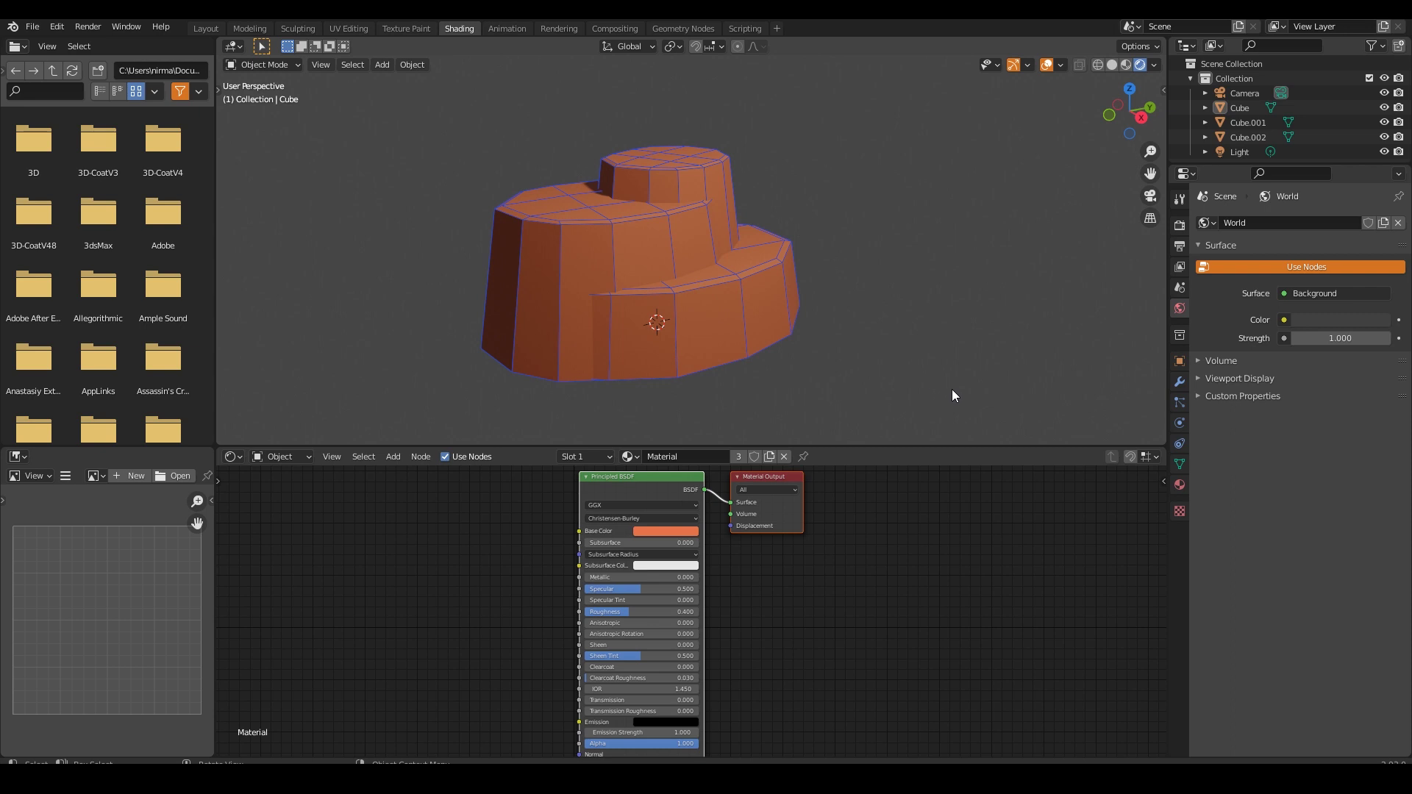
pyautogui.click(752, 330)
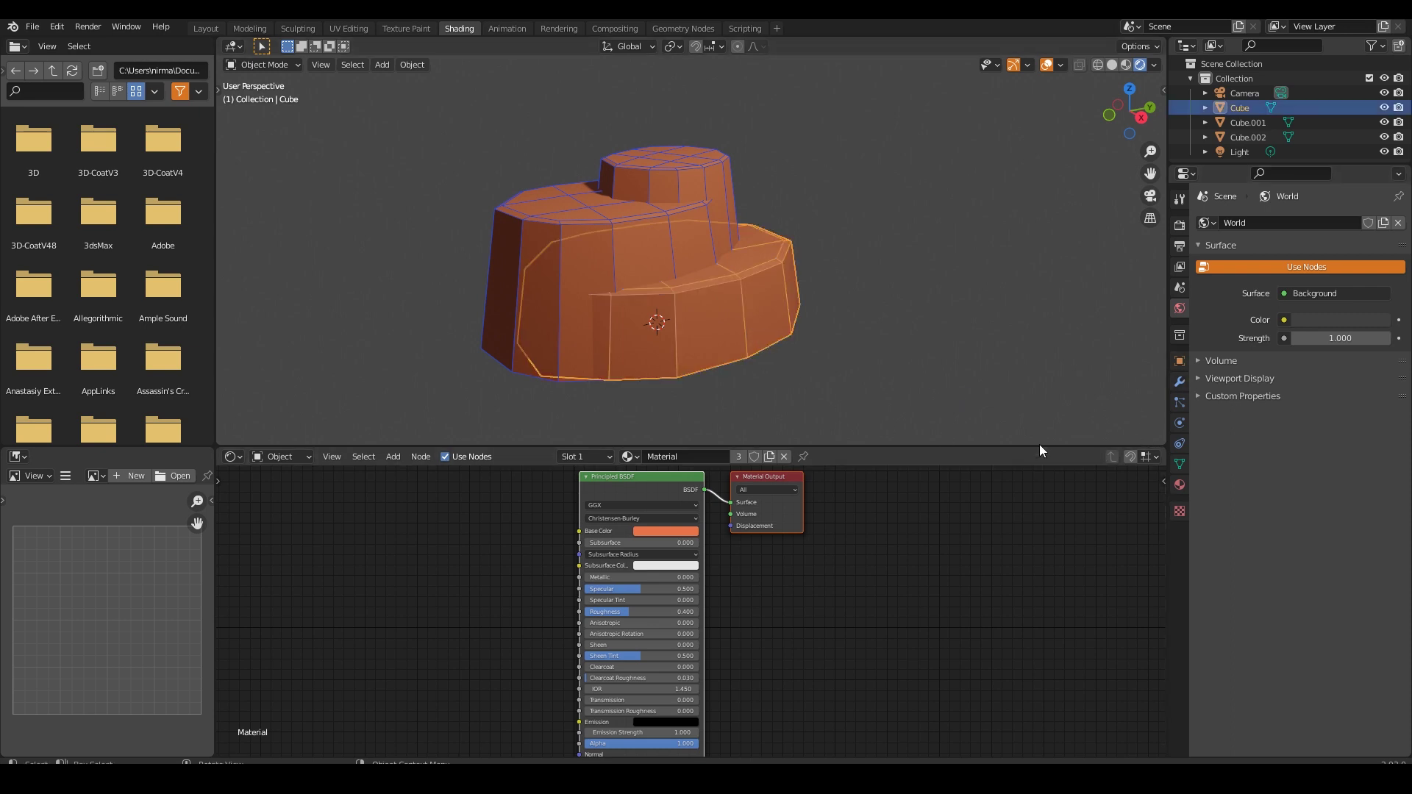
pyautogui.keyDown('shift'); pyautogui.click(519, 244); pyautogui.keyUp('shift')
pyautogui.keyDown('shift'); pyautogui.click(689, 175); pyautogui.keyUp('shift')
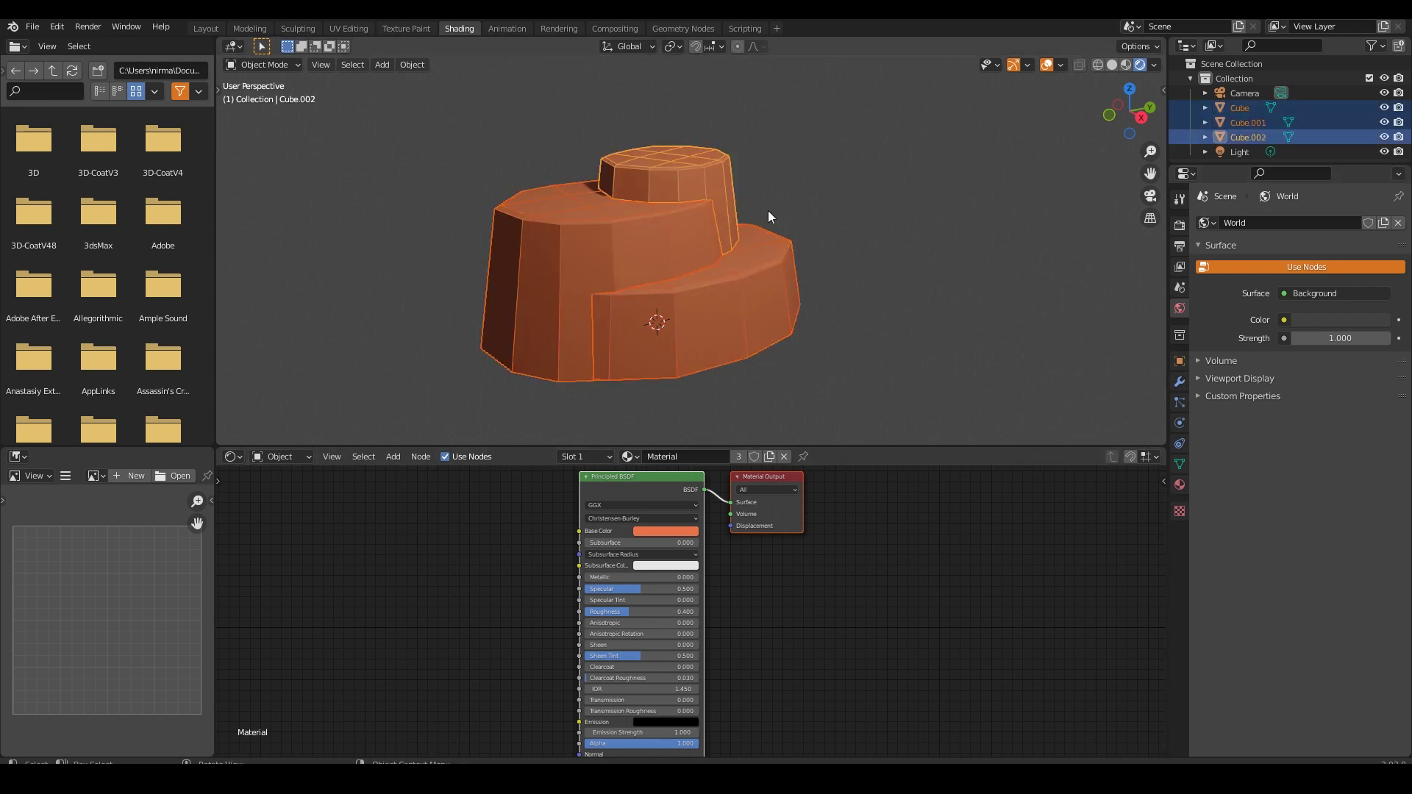
pyautogui.click(1000, 359)
pyautogui.moveTo(967, 394); pyautogui.dragTo(937, 396, button='middle')
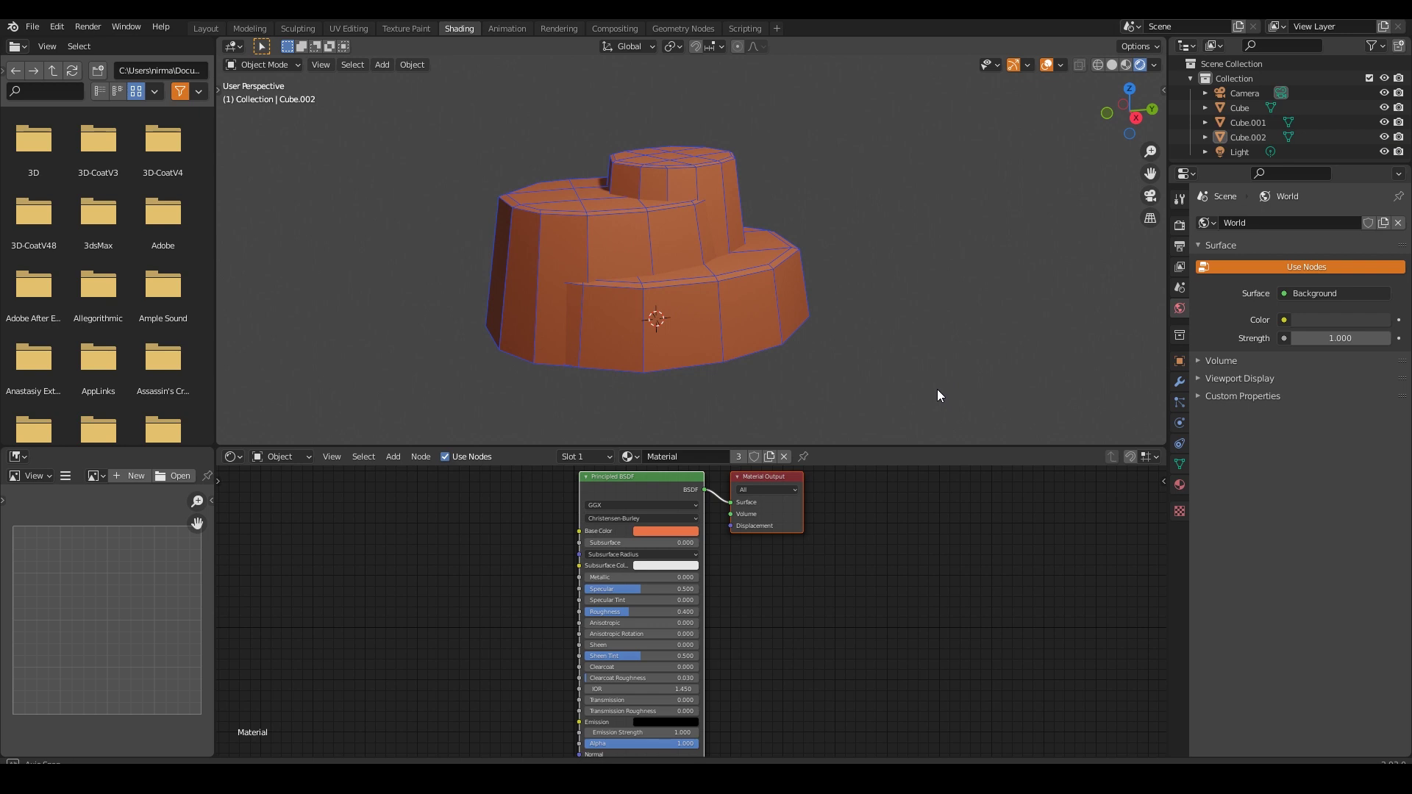
pyautogui.moveTo(938, 390); pyautogui.dragTo(946, 397, button='middle')
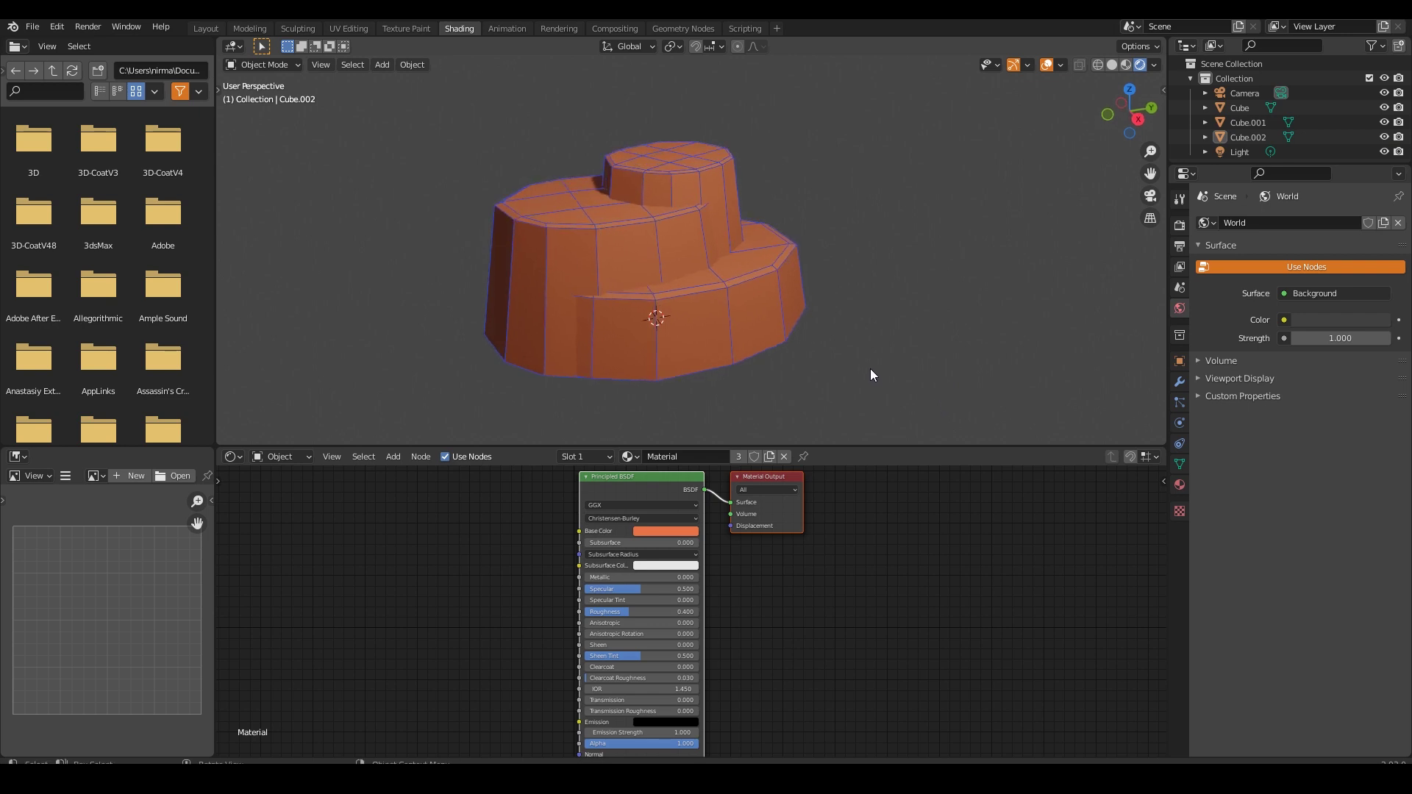
# Apply Shade Smooth to each of the three blocks
pyautogui.click(731, 328)
pyautogui.rightClick(731, 328)
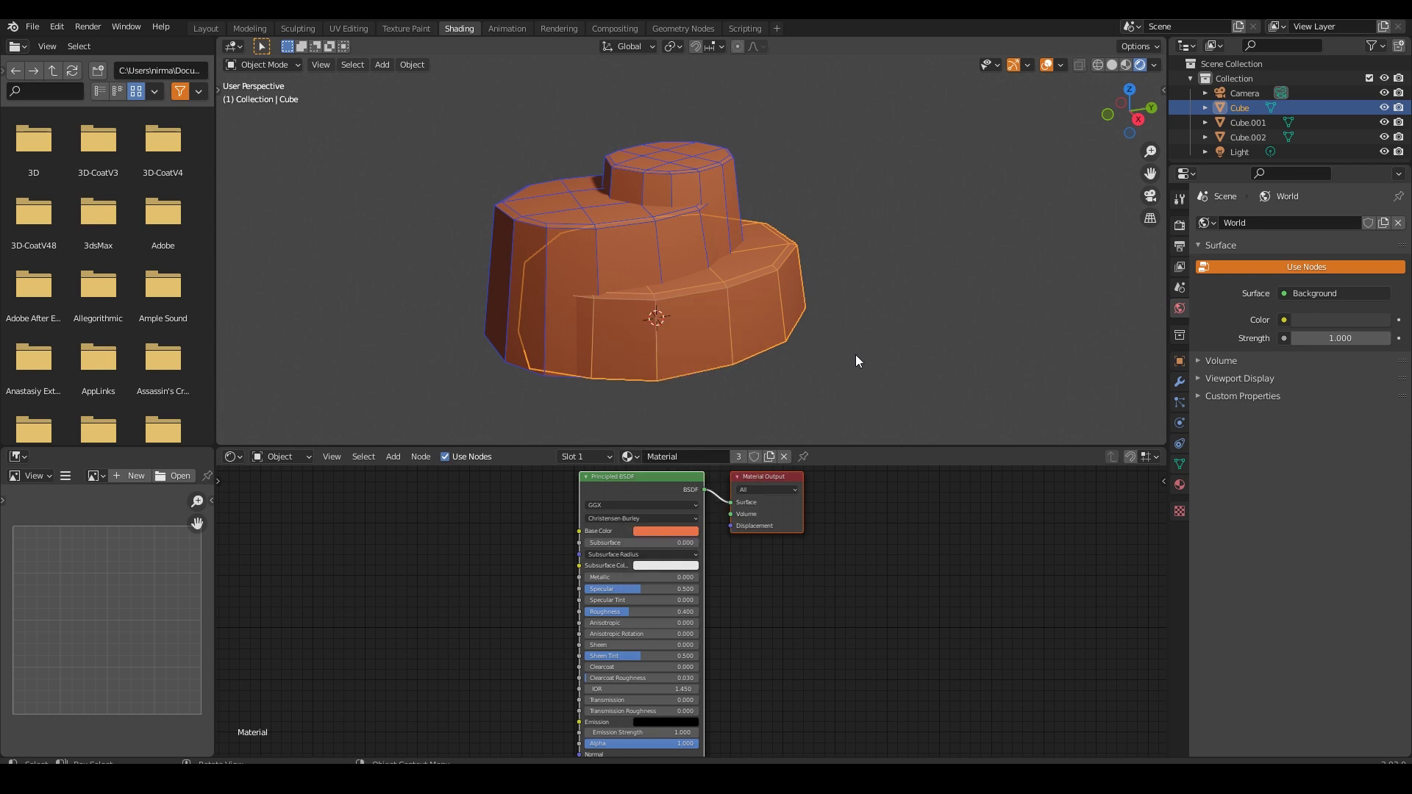
pyautogui.rightClick(719, 310)
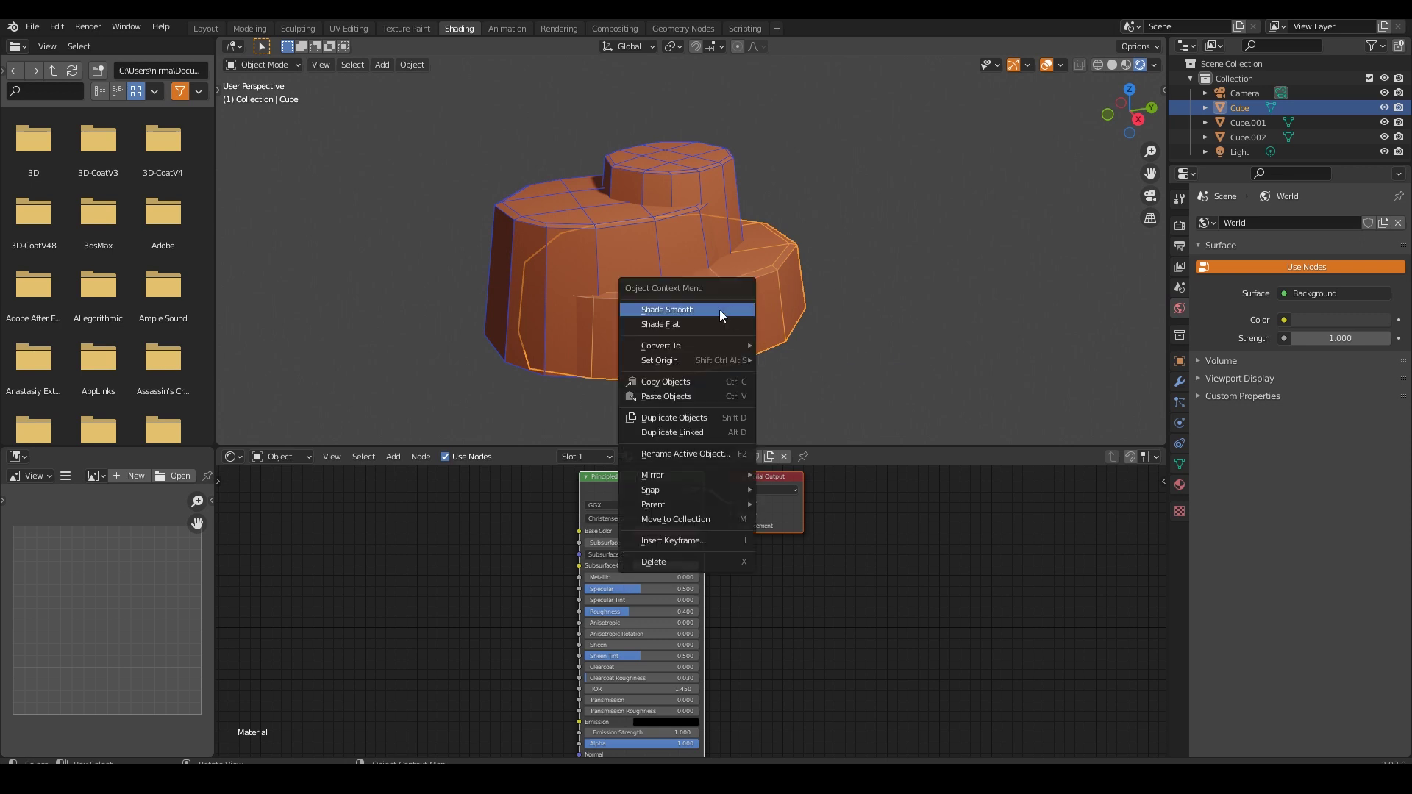
pyautogui.click(706, 309)
pyautogui.click(549, 255)
pyautogui.rightClick(549, 255)
pyautogui.click(549, 255)
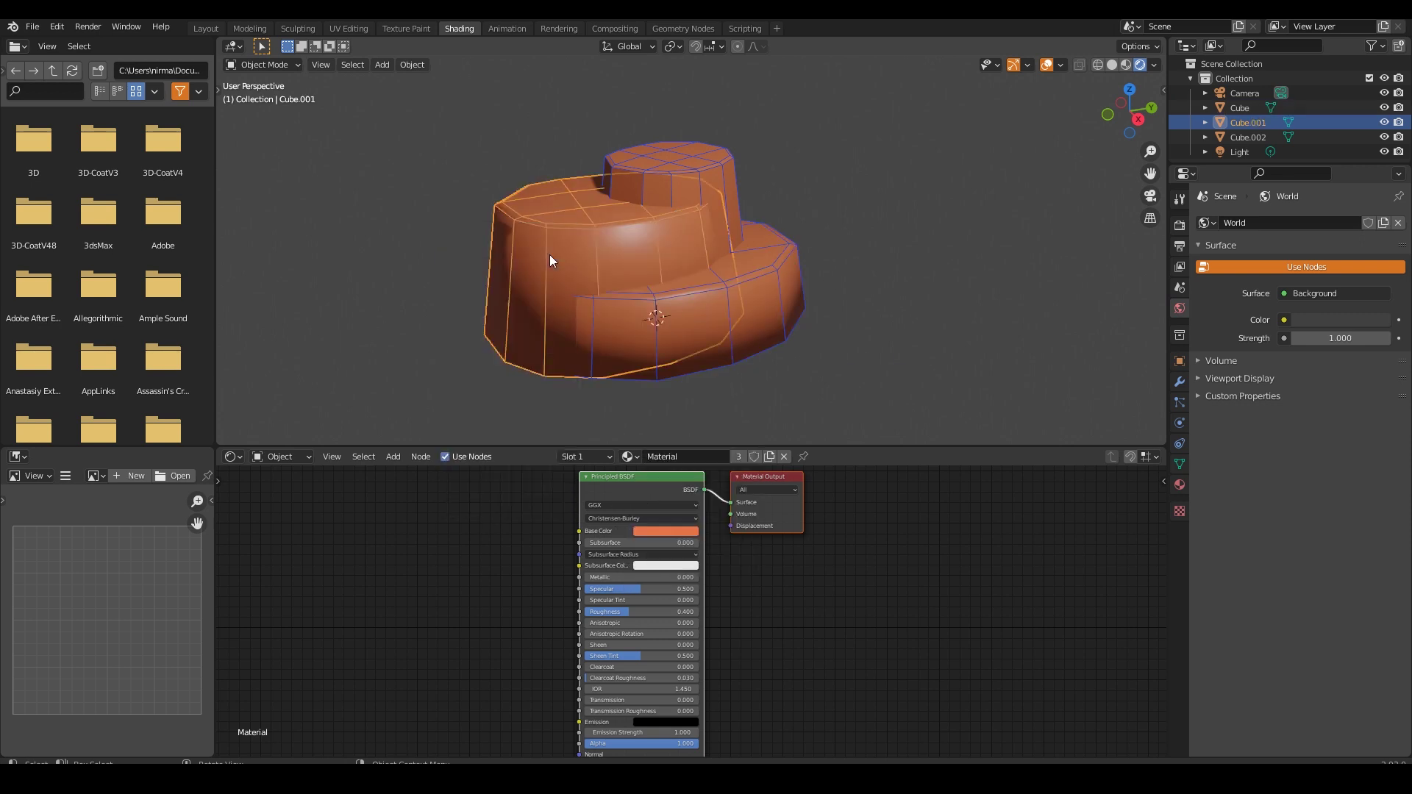
pyautogui.click(673, 185)
pyautogui.rightClick(678, 181)
pyautogui.click(670, 187)
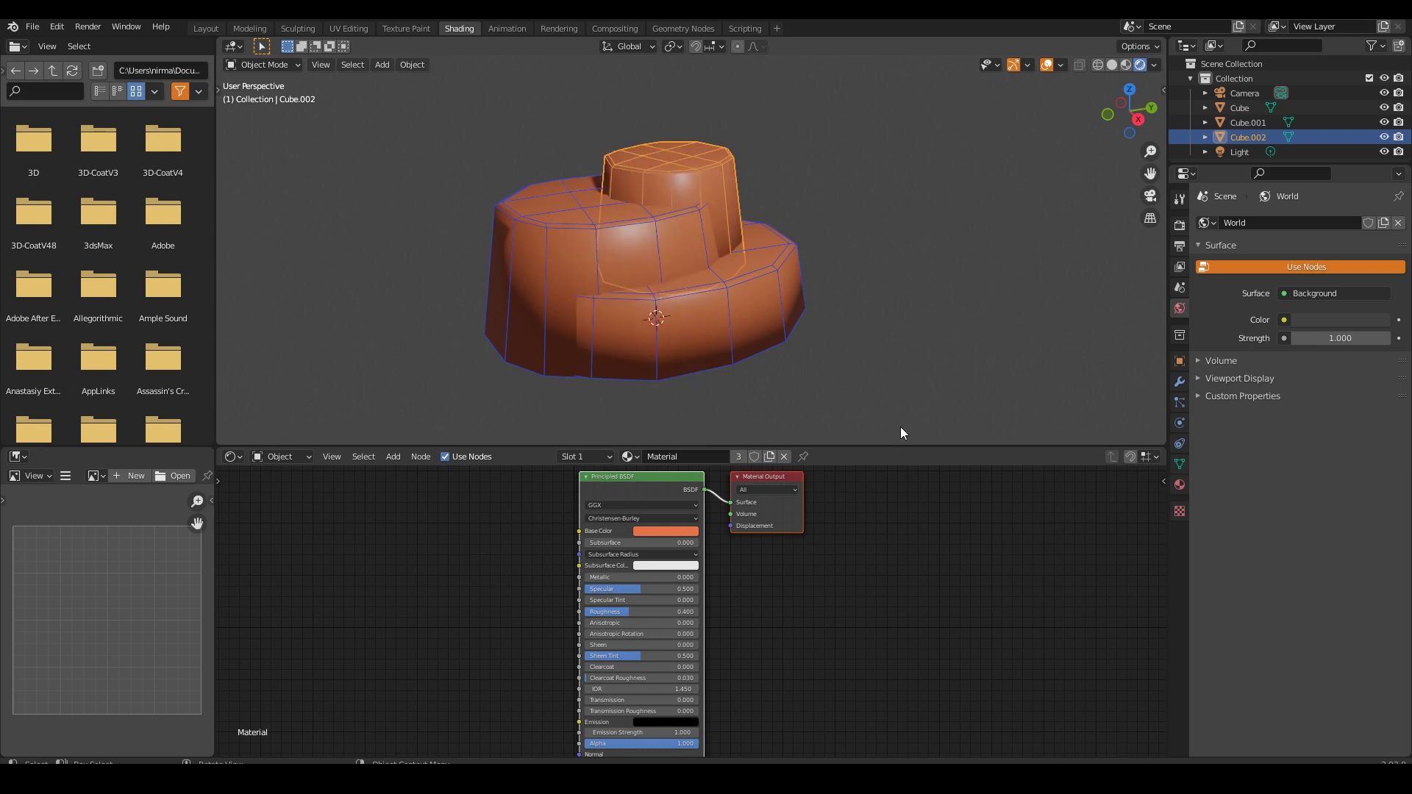
# Raise the roughness of the orange block material to about 0.9
pyautogui.click(871, 346)
pyautogui.click(781, 331)
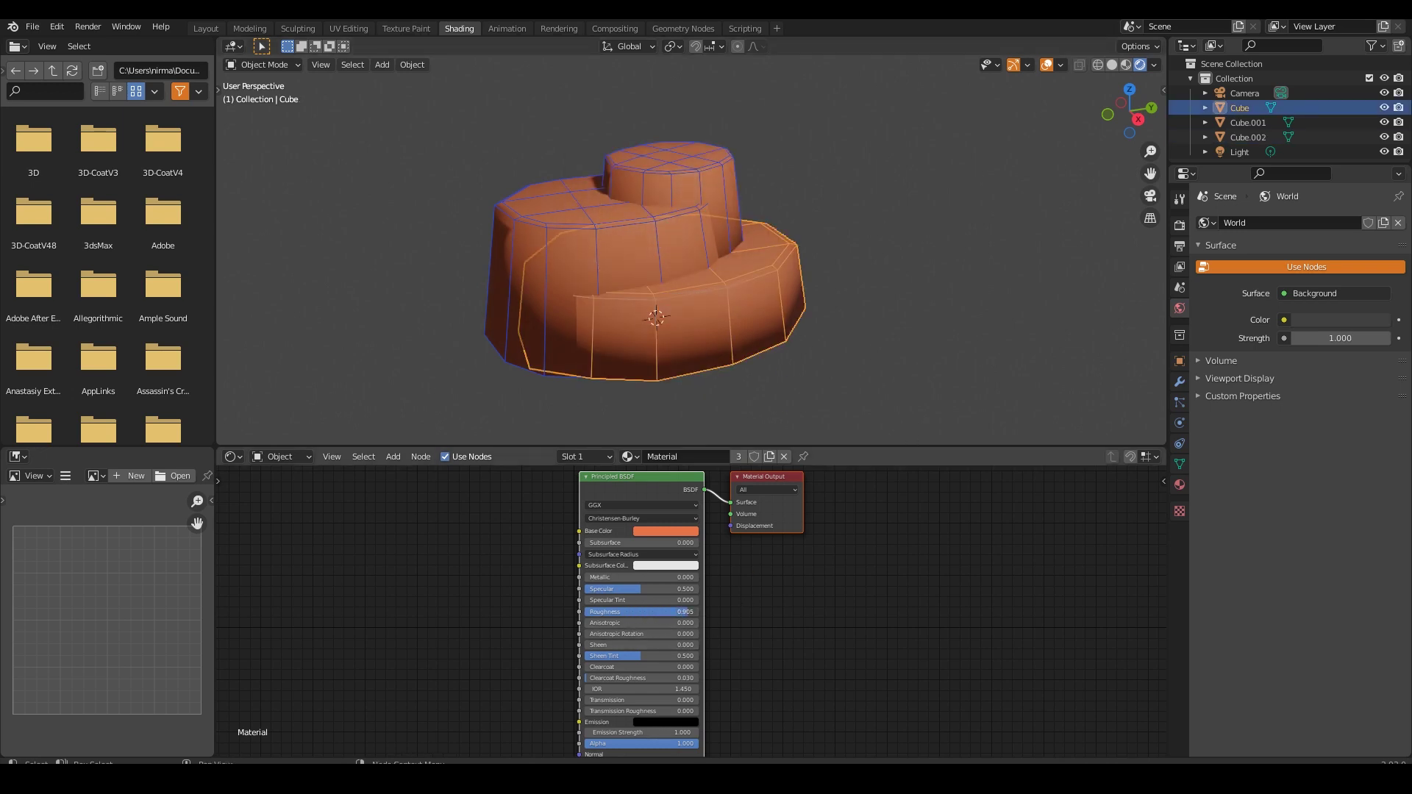
pyautogui.click(996, 373)
# Turn off the wireframe overlay in the viewport display settings of each of the three blocks
pyautogui.click(751, 320)
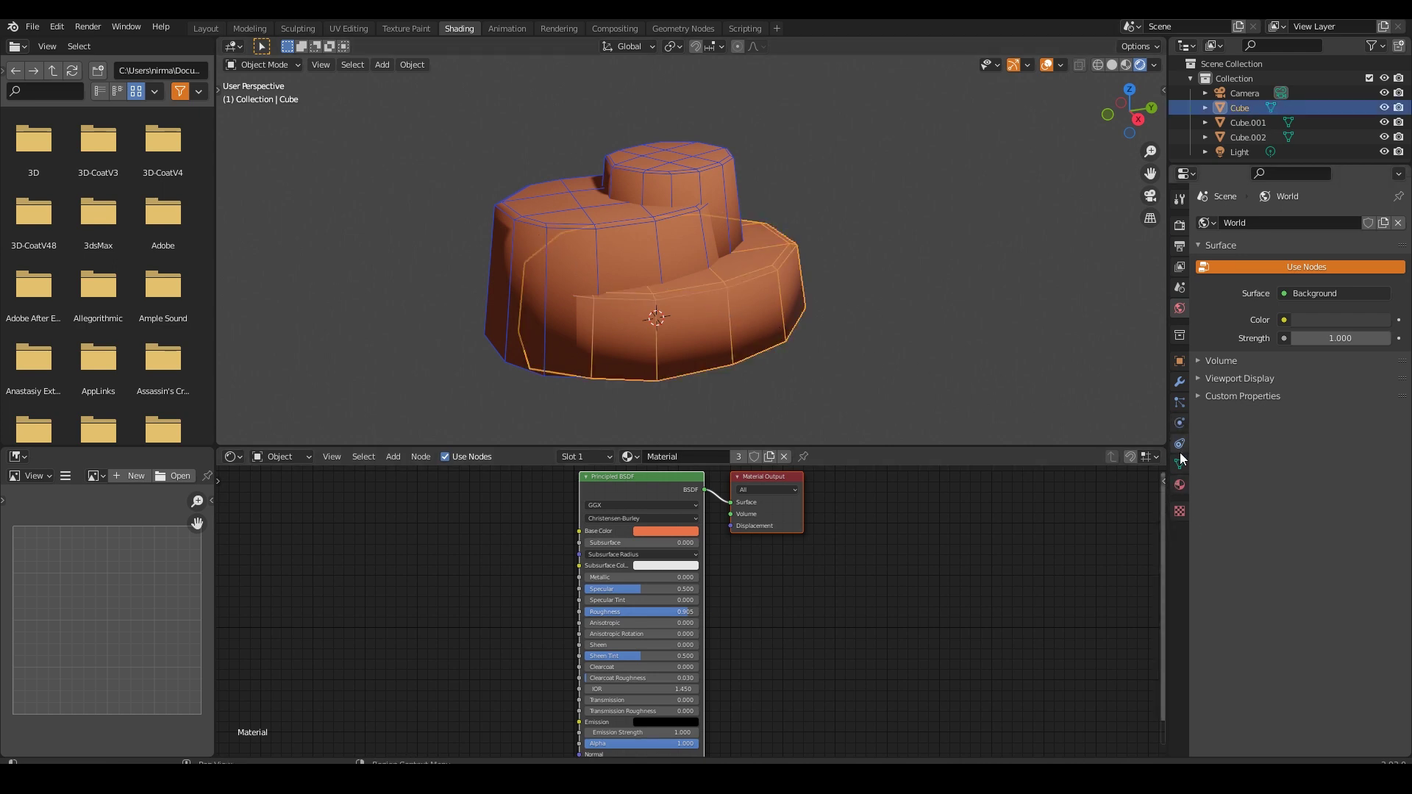
pyautogui.click(1179, 361)
pyautogui.click(1239, 540)
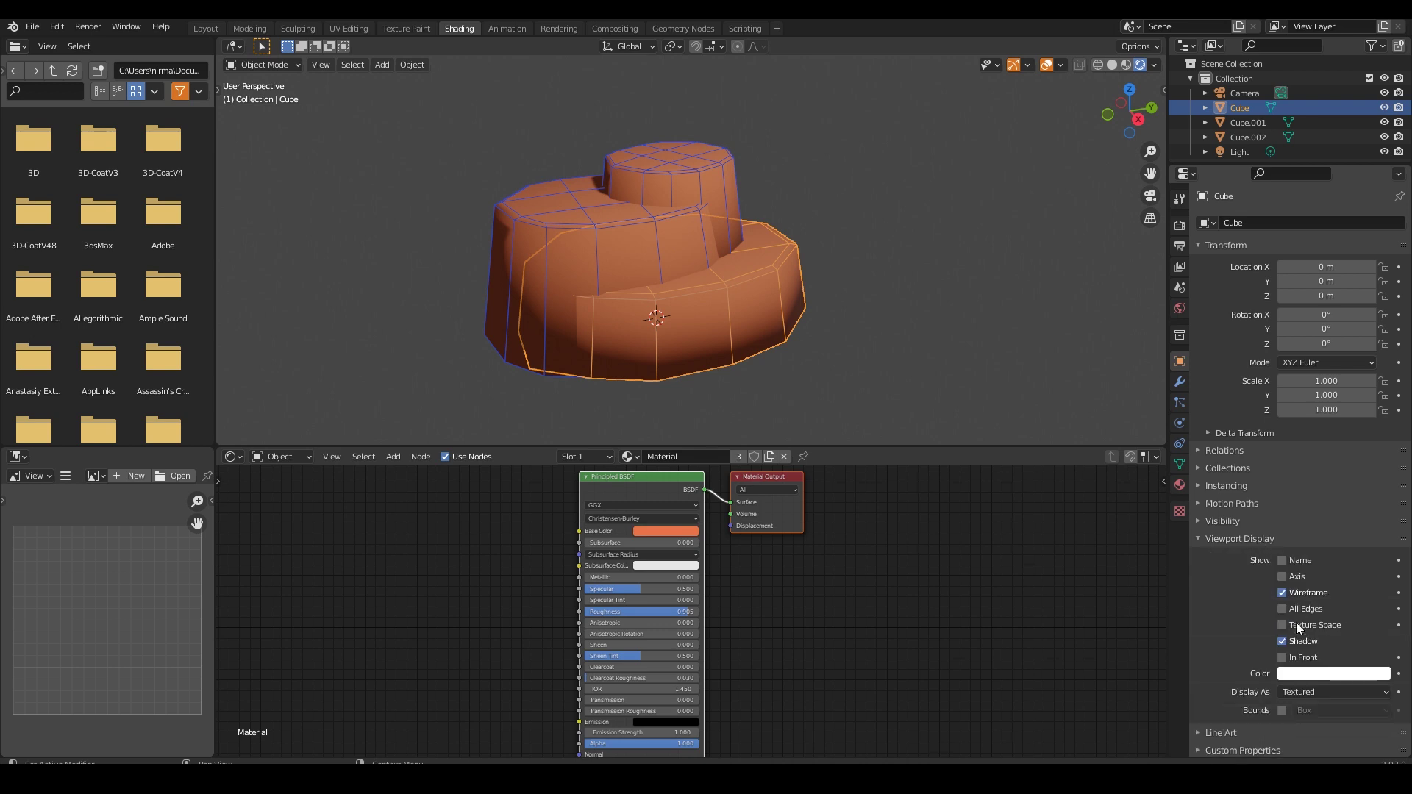
pyautogui.click(1035, 414)
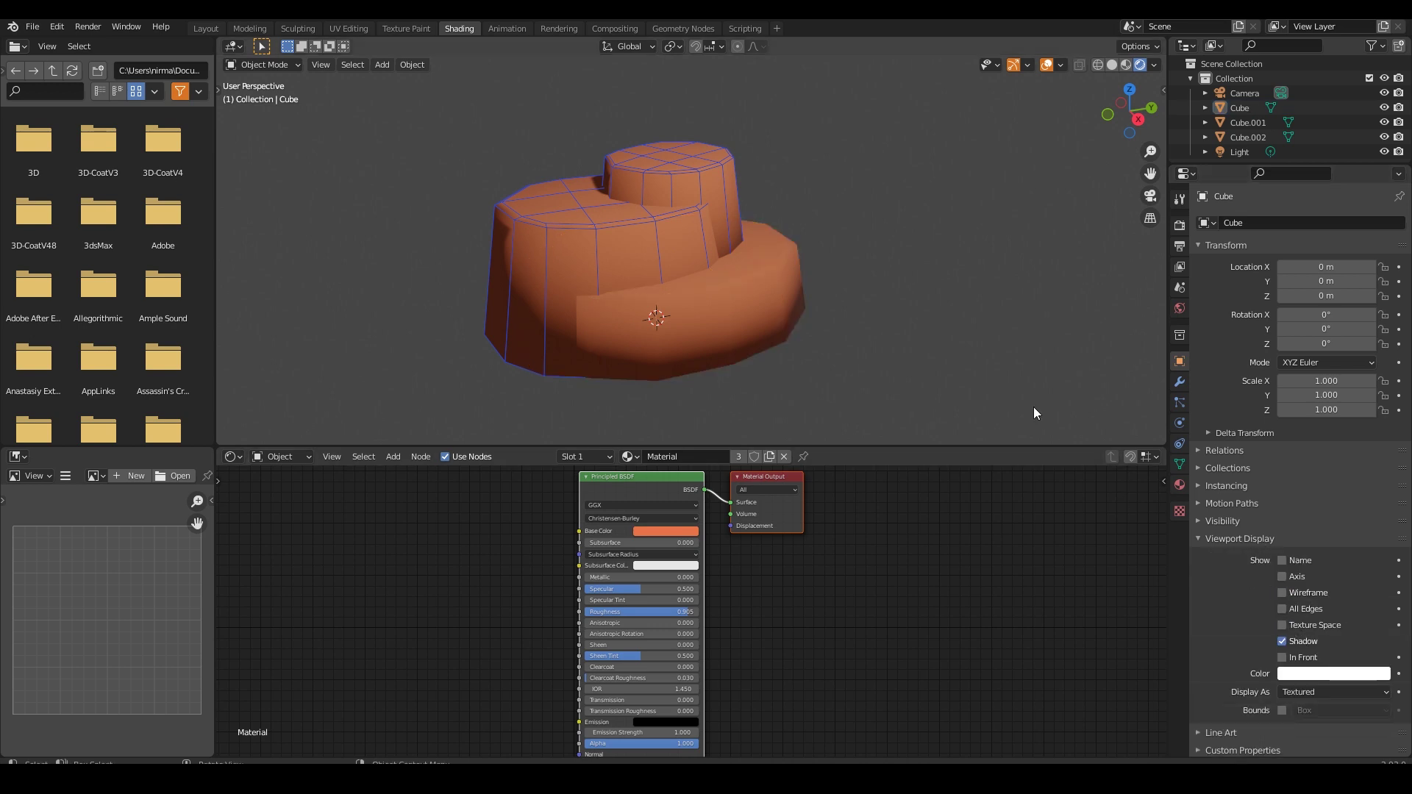
pyautogui.click(558, 265)
pyautogui.click(1282, 593)
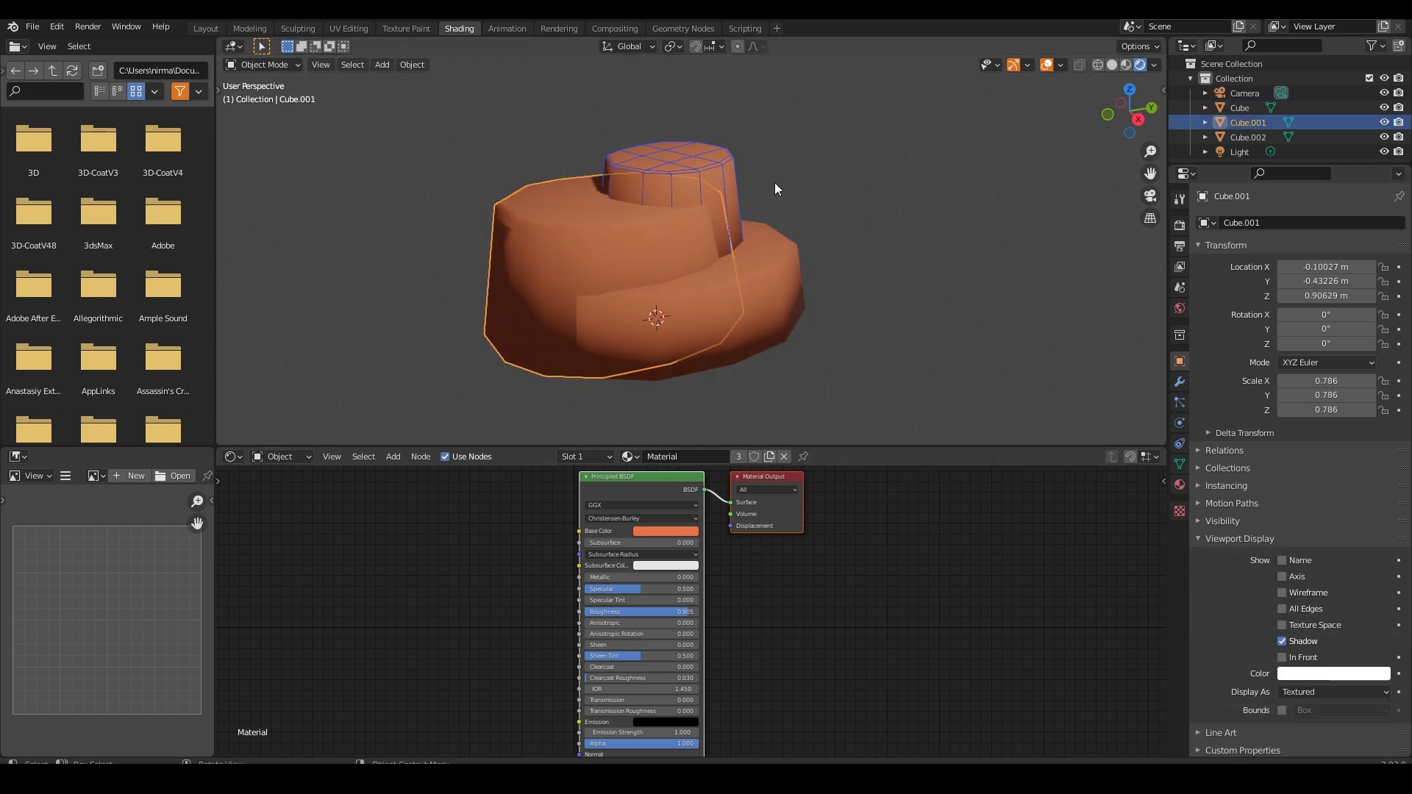
pyautogui.click(734, 165)
pyautogui.click(1283, 592)
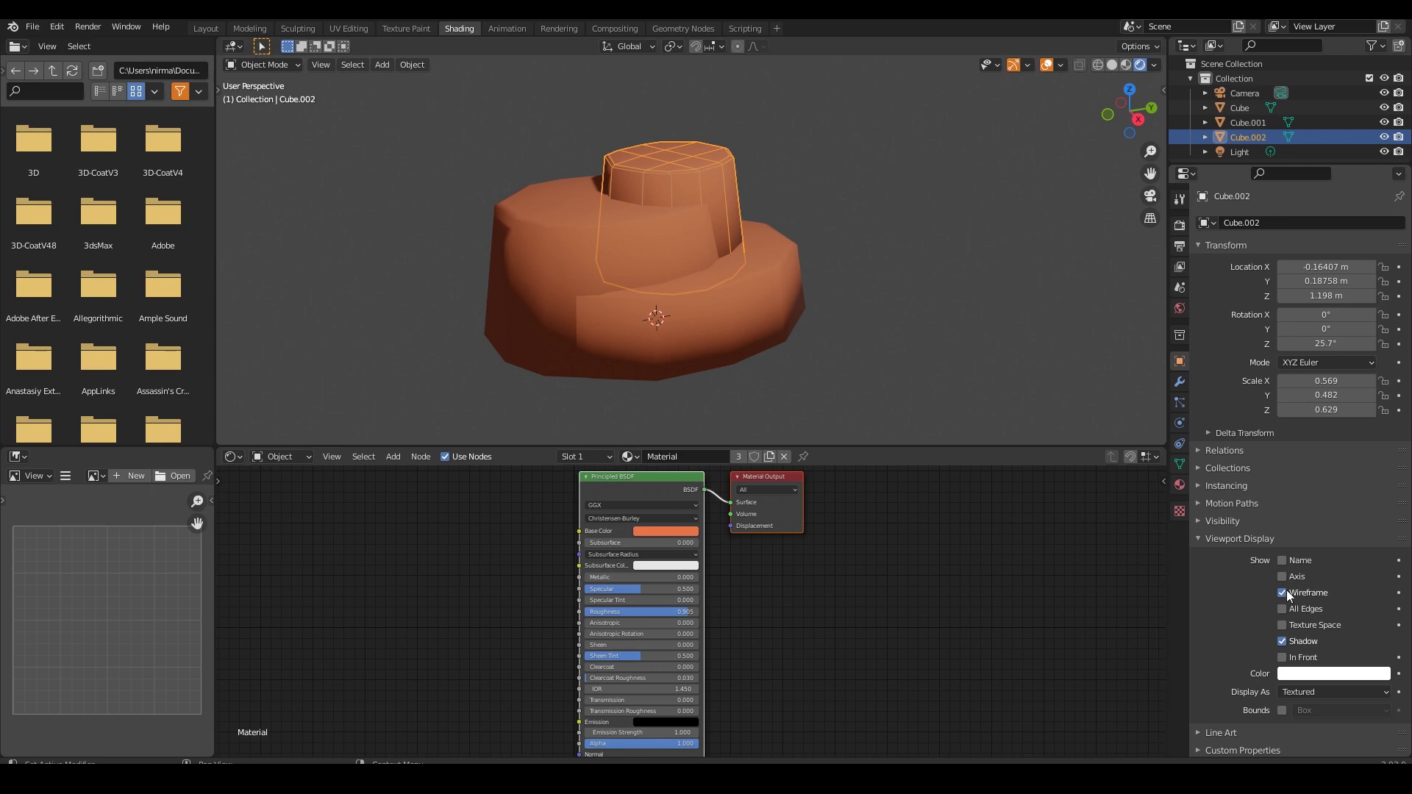
pyautogui.click(903, 312)
pyautogui.moveTo(946, 364)
pyautogui.mouseDown(button='middle')
pyautogui.moveTo(793, 350)
pyautogui.moveTo(964, 374)
pyautogui.moveTo(970, 354)
pyautogui.mouseUp(button='middle')
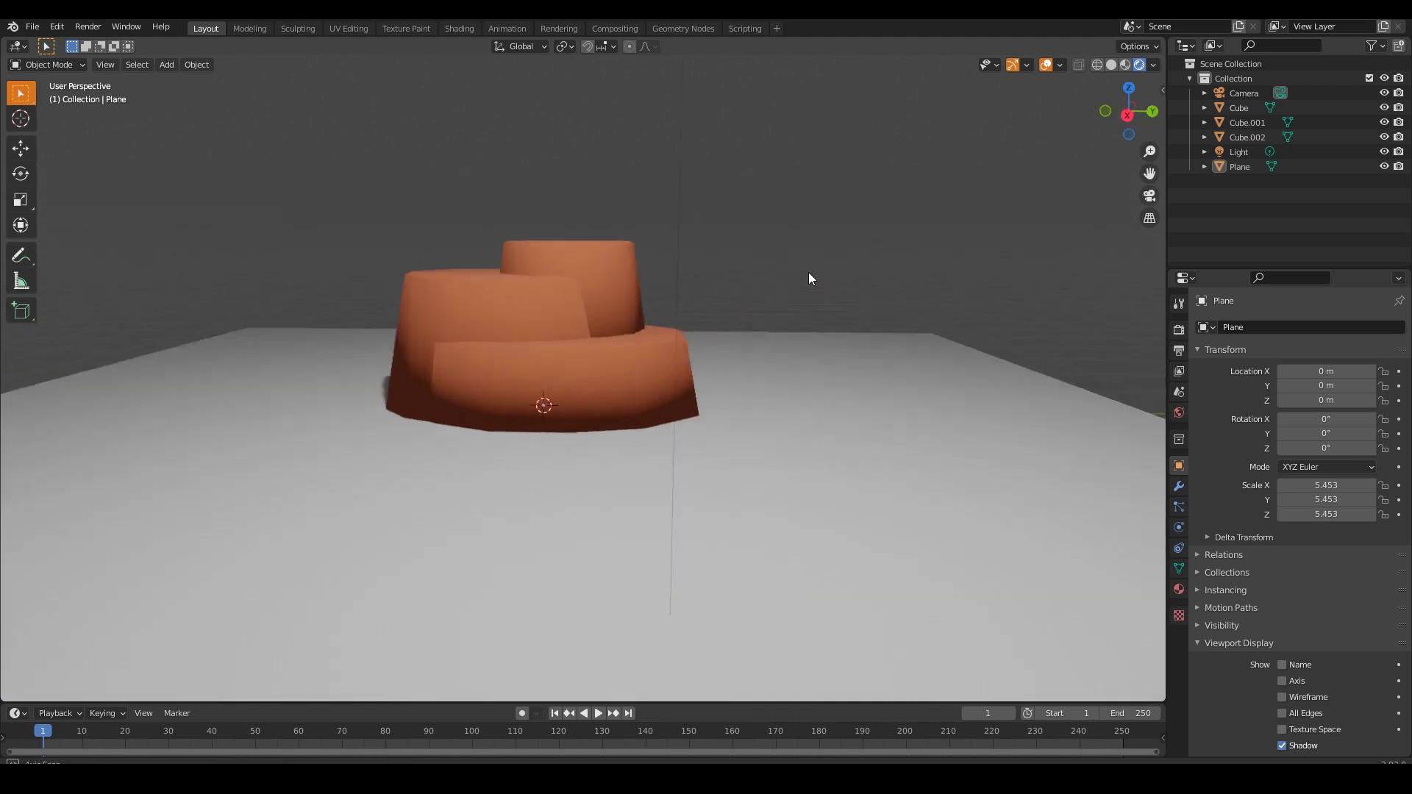
# Duplicate the three-block rock cluster together with its light and place the copy about 4.8 m away along negative Y
pyautogui.press('KP_3')
pyautogui.scroll(-2, 1026, 400)
pyautogui.hotkey('shift', 'd')
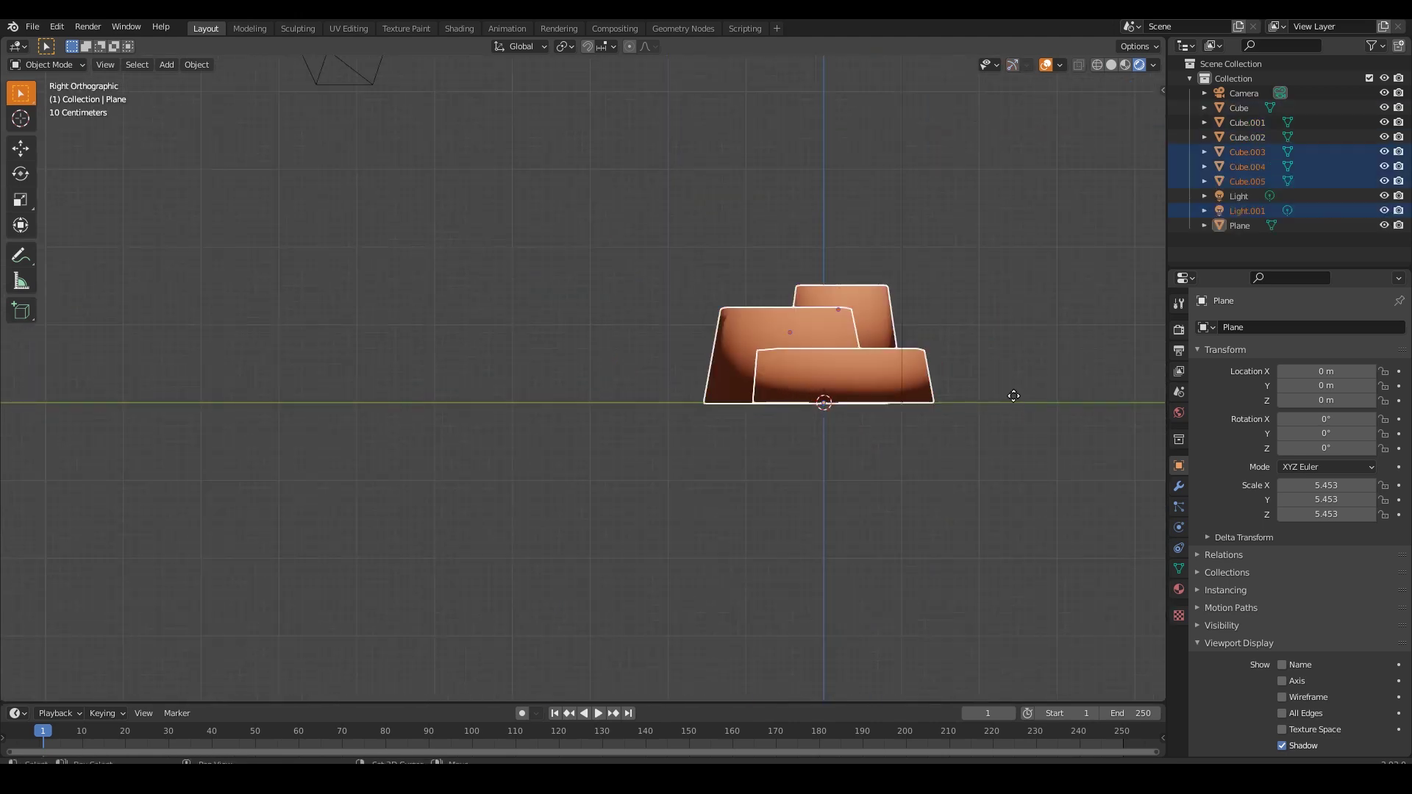
pyautogui.press('y')
pyautogui.click(637, 403)
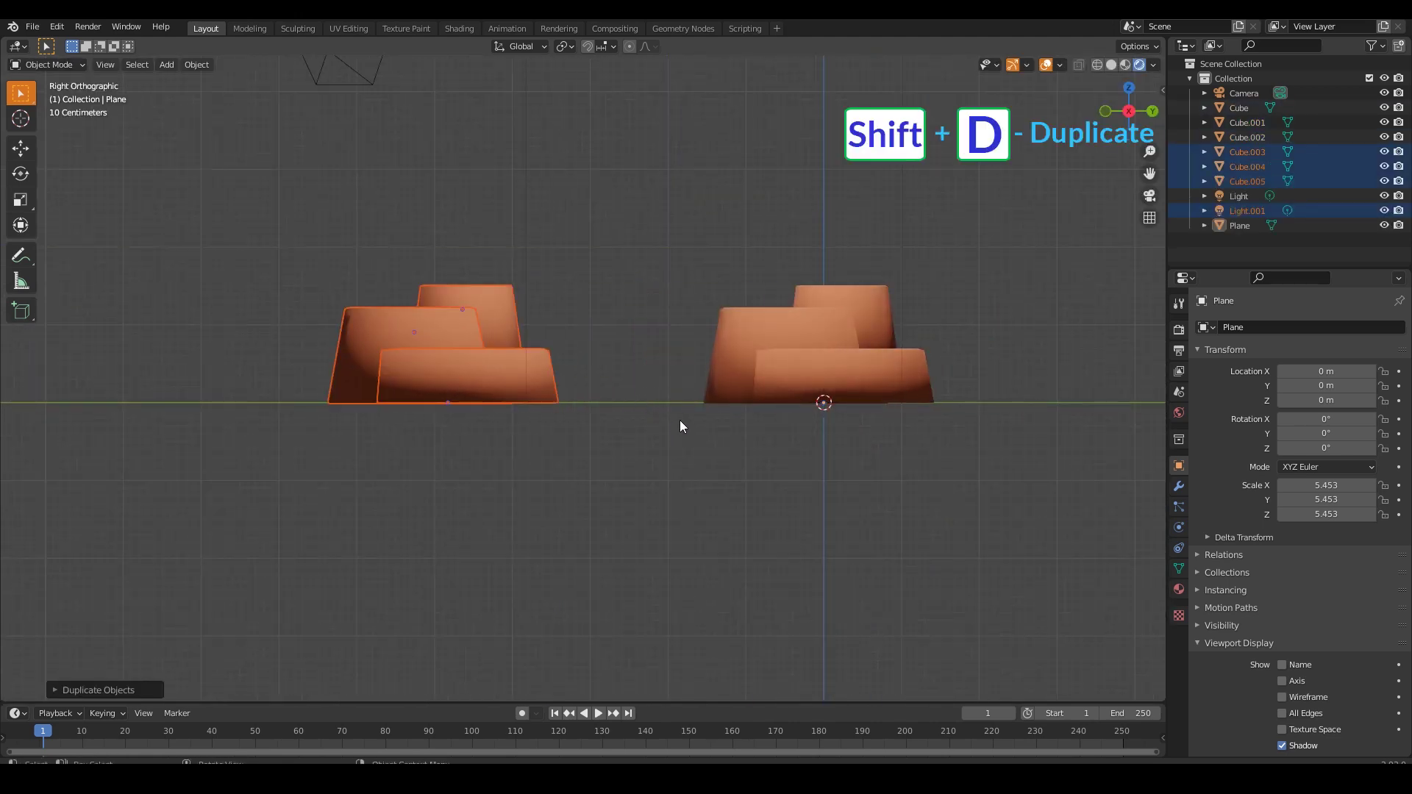
pyautogui.press('Tab')
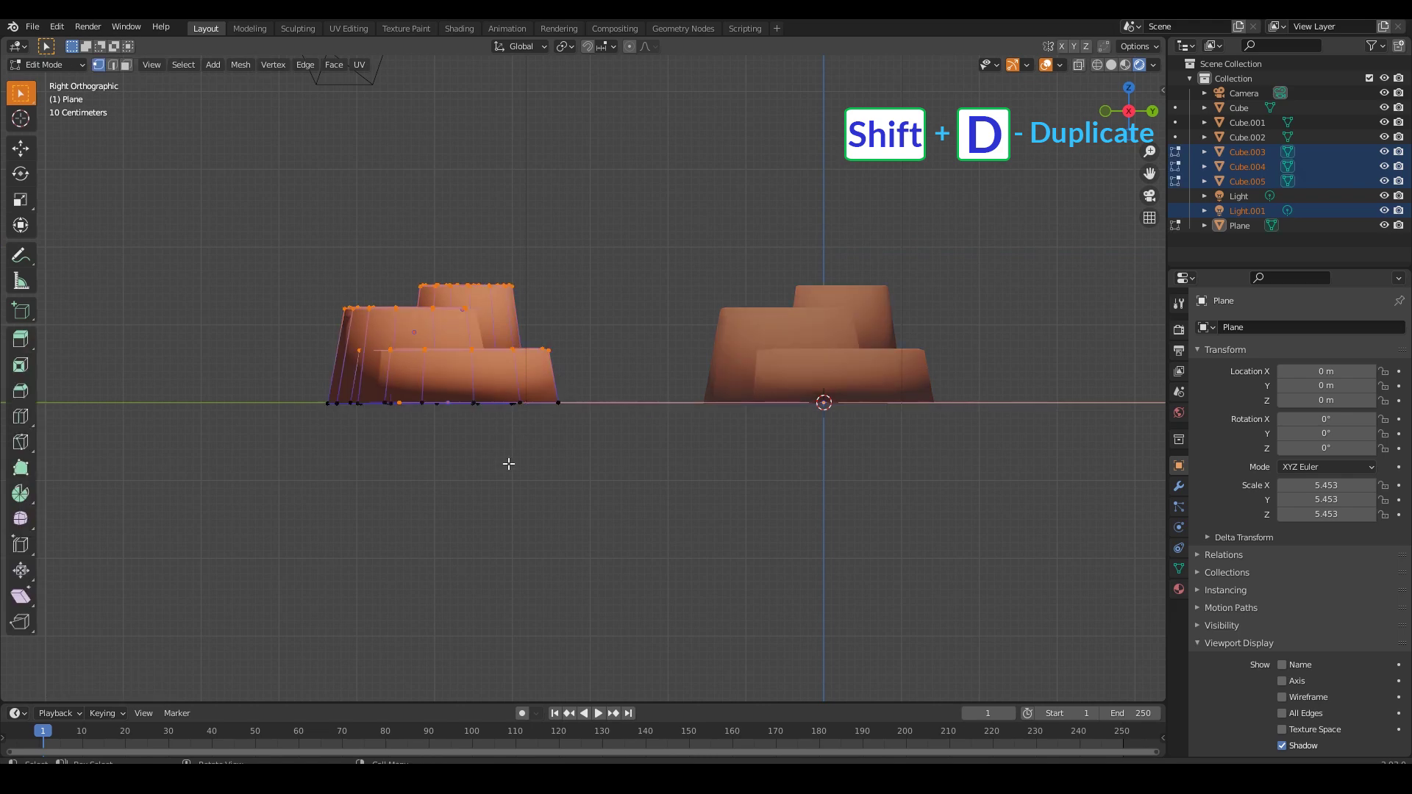
pyautogui.press('Tab')
pyautogui.click(518, 479)
pyautogui.moveTo(518, 480); pyautogui.dragTo(435, 404, button='middle')
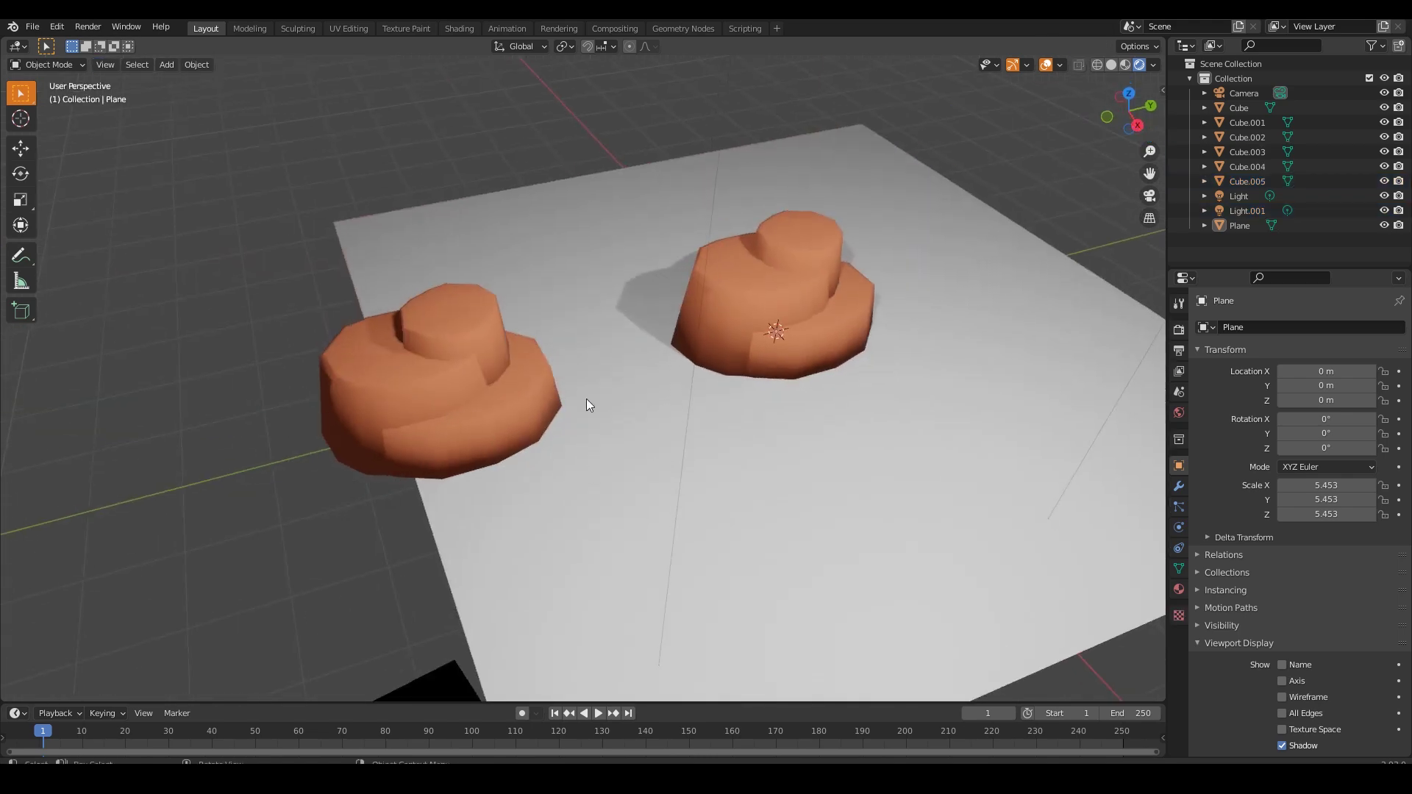
# Scale the ground plane uniformly to about 12.05 on all axes
pyautogui.click(711, 509)
pyautogui.press('s')
pyautogui.press('y')
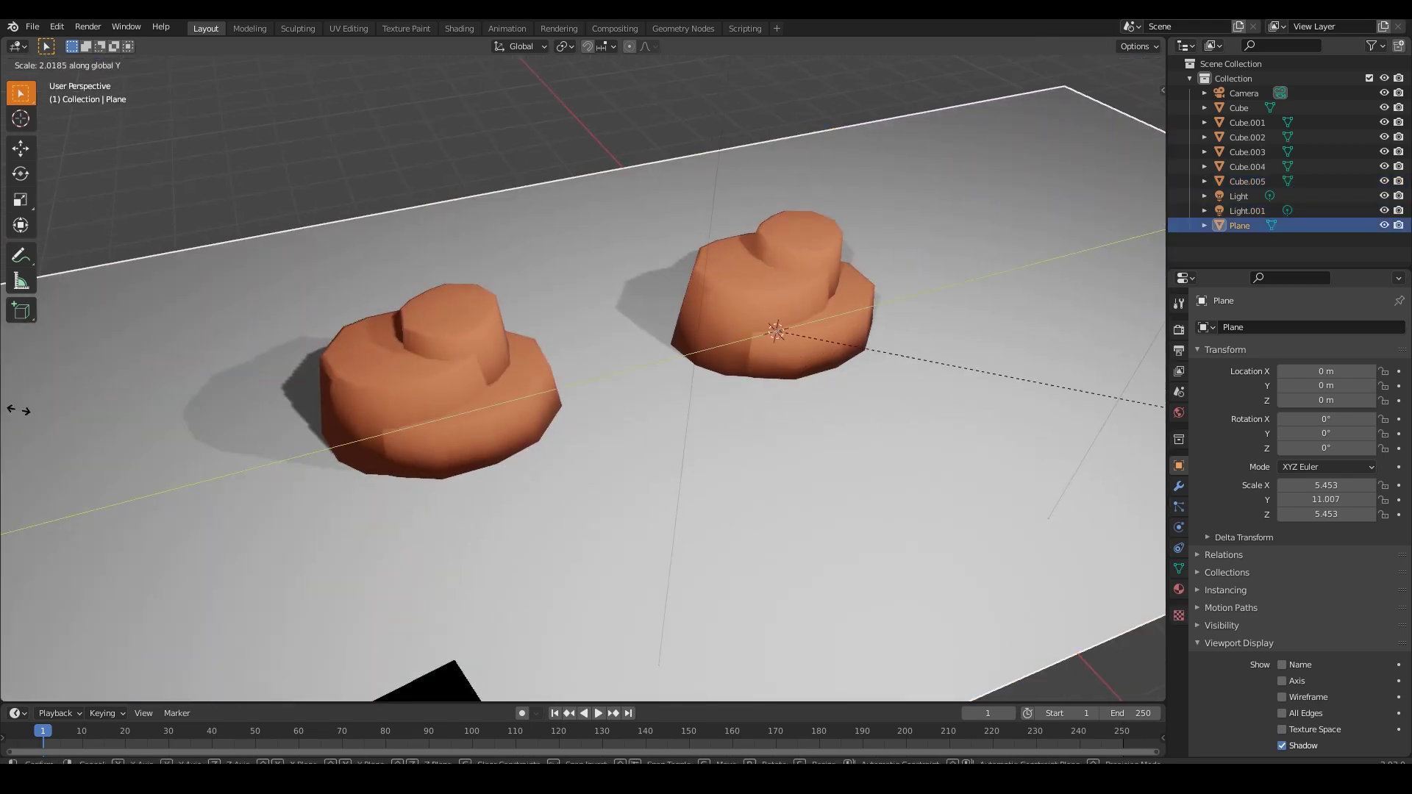
pyautogui.rightClick(1098, 440)
pyautogui.press('s')
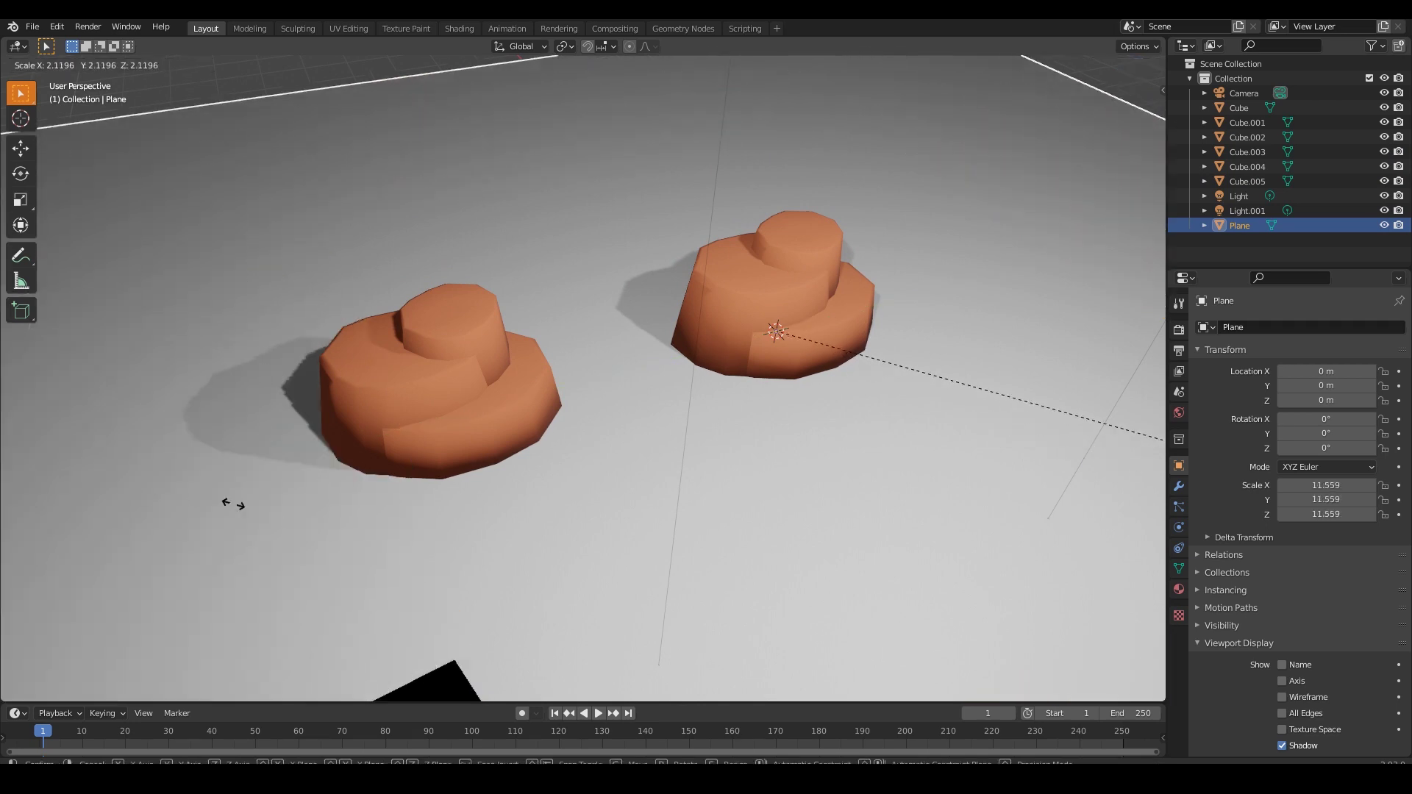
pyautogui.click(250, 508)
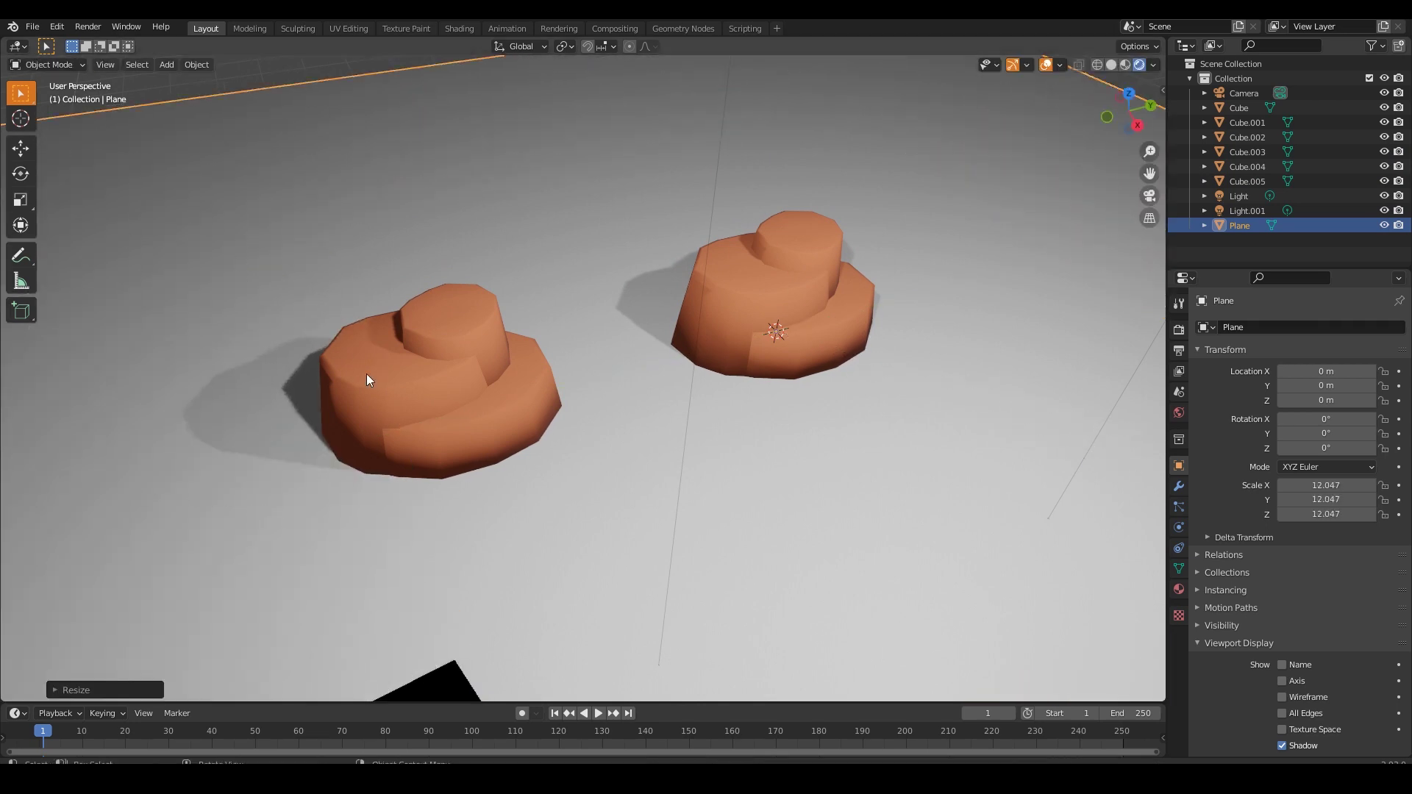
pyautogui.click(463, 431)
pyautogui.keyDown('shift'); pyautogui.moveTo(398, 425); pyautogui.dragTo(461, 372, button='middle'); pyautogui.keyUp('shift')
pyautogui.keyDown('shift'); pyautogui.click(431, 306); pyautogui.keyUp('shift')
pyautogui.keyDown('shift'); pyautogui.click(575, 266); pyautogui.keyUp('shift')
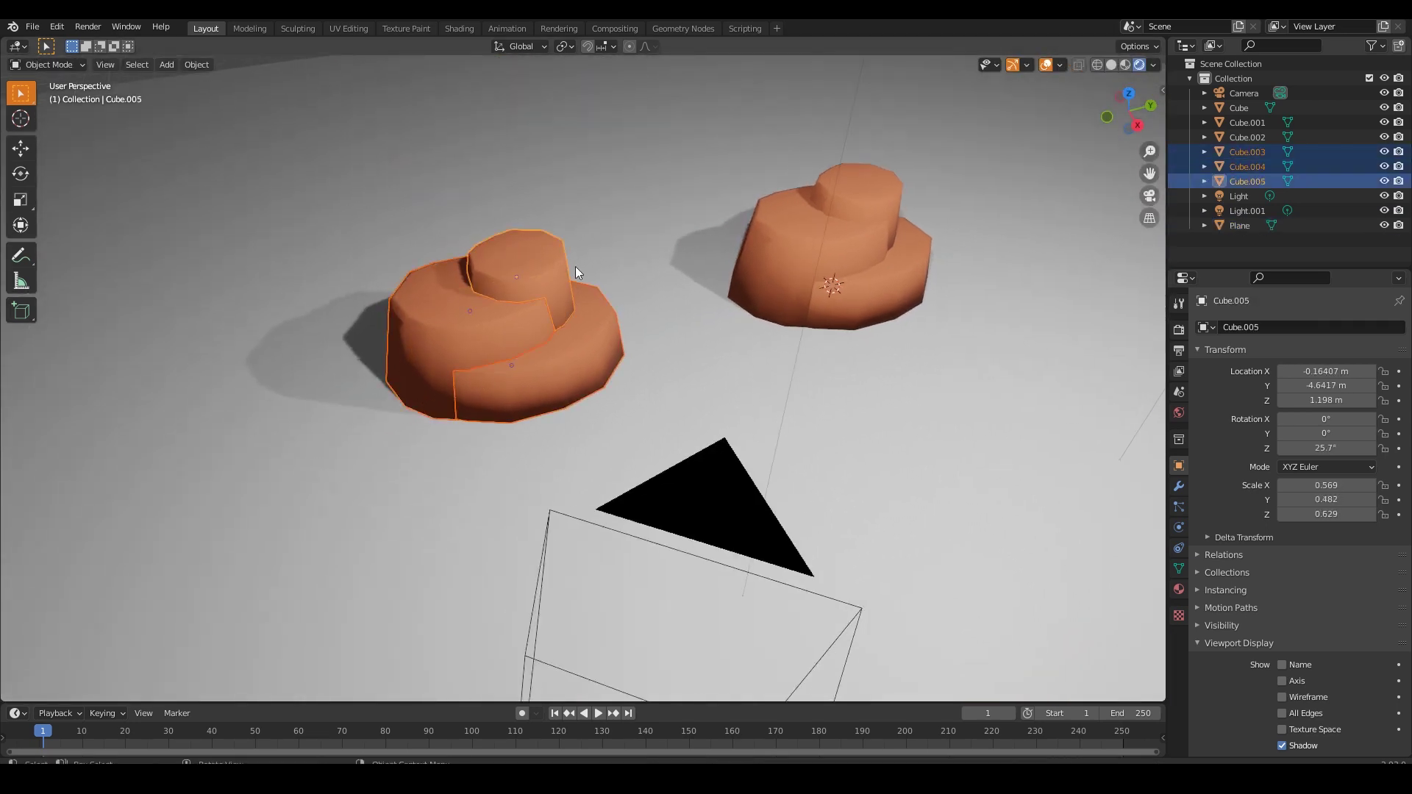
pyautogui.scroll(4, 556, 310)
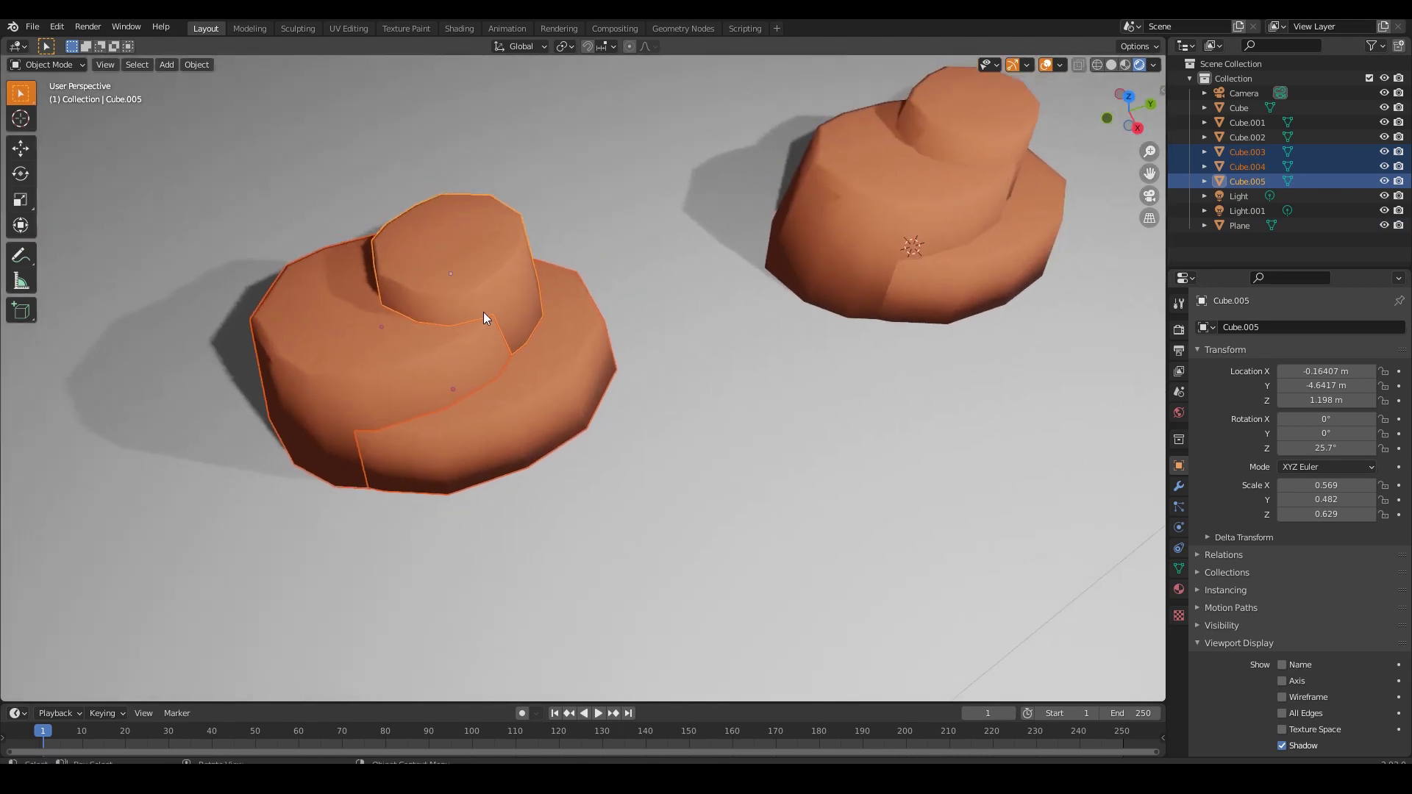
# In top view, move the copied cluster's small top block to about X -0.44 m, Y -5.84 m
pyautogui.press('KP_7')
pyautogui.keyDown('shift'); pyautogui.moveTo(589, 487); pyautogui.dragTo(596, 410, button='middle'); pyautogui.keyUp('shift')
pyautogui.hotkey('shift', 'z')
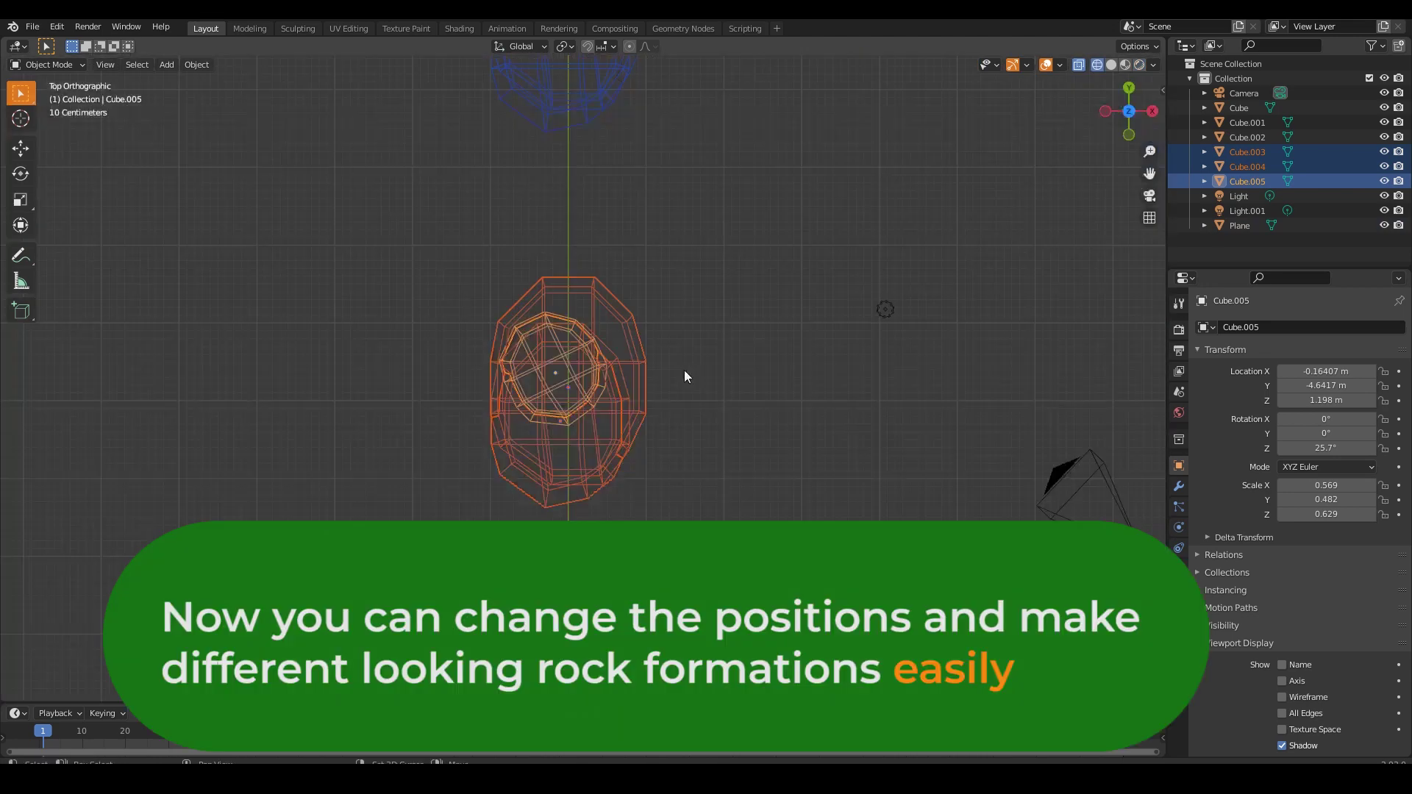
pyautogui.hotkey('shift', 'z')
pyautogui.click(696, 365)
pyautogui.click(565, 368)
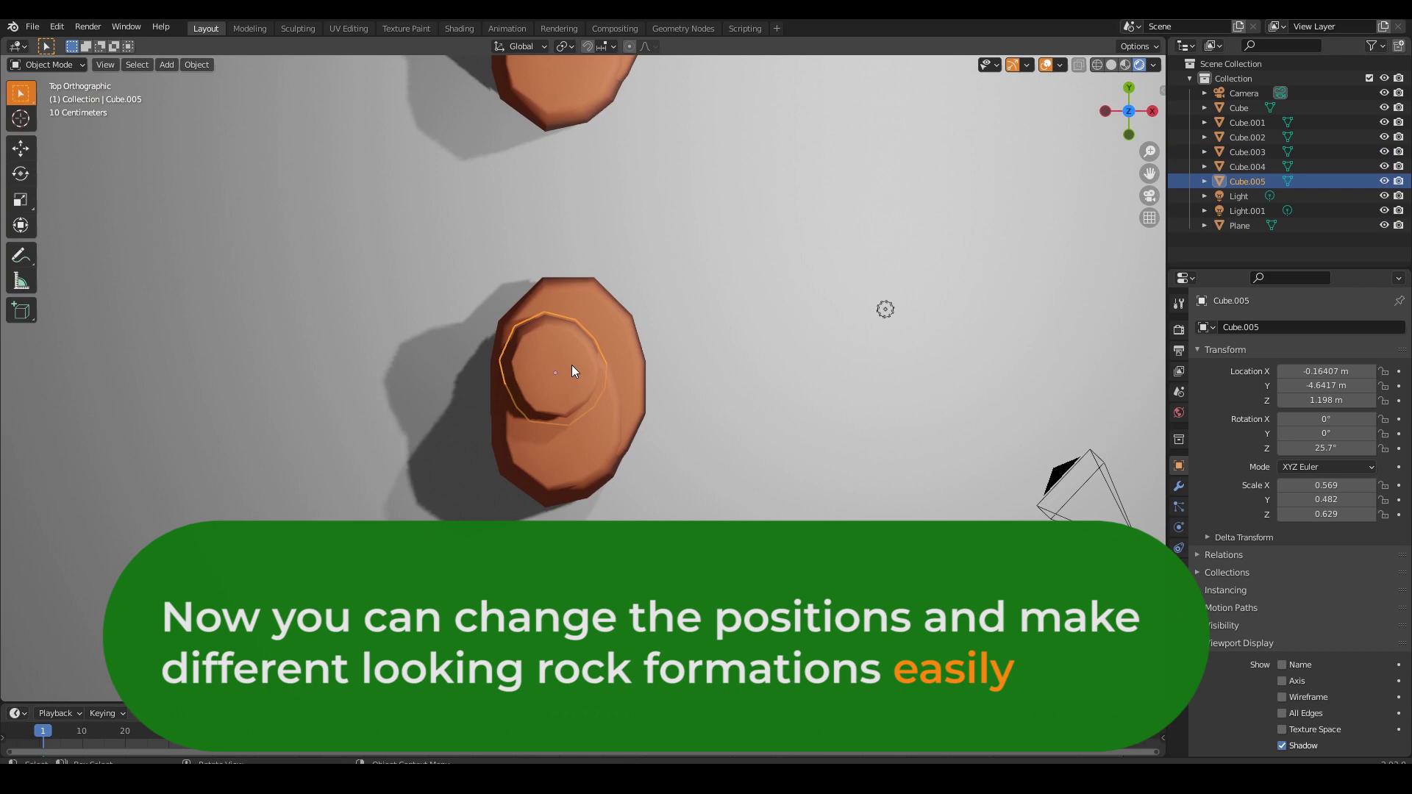
pyautogui.press('g')
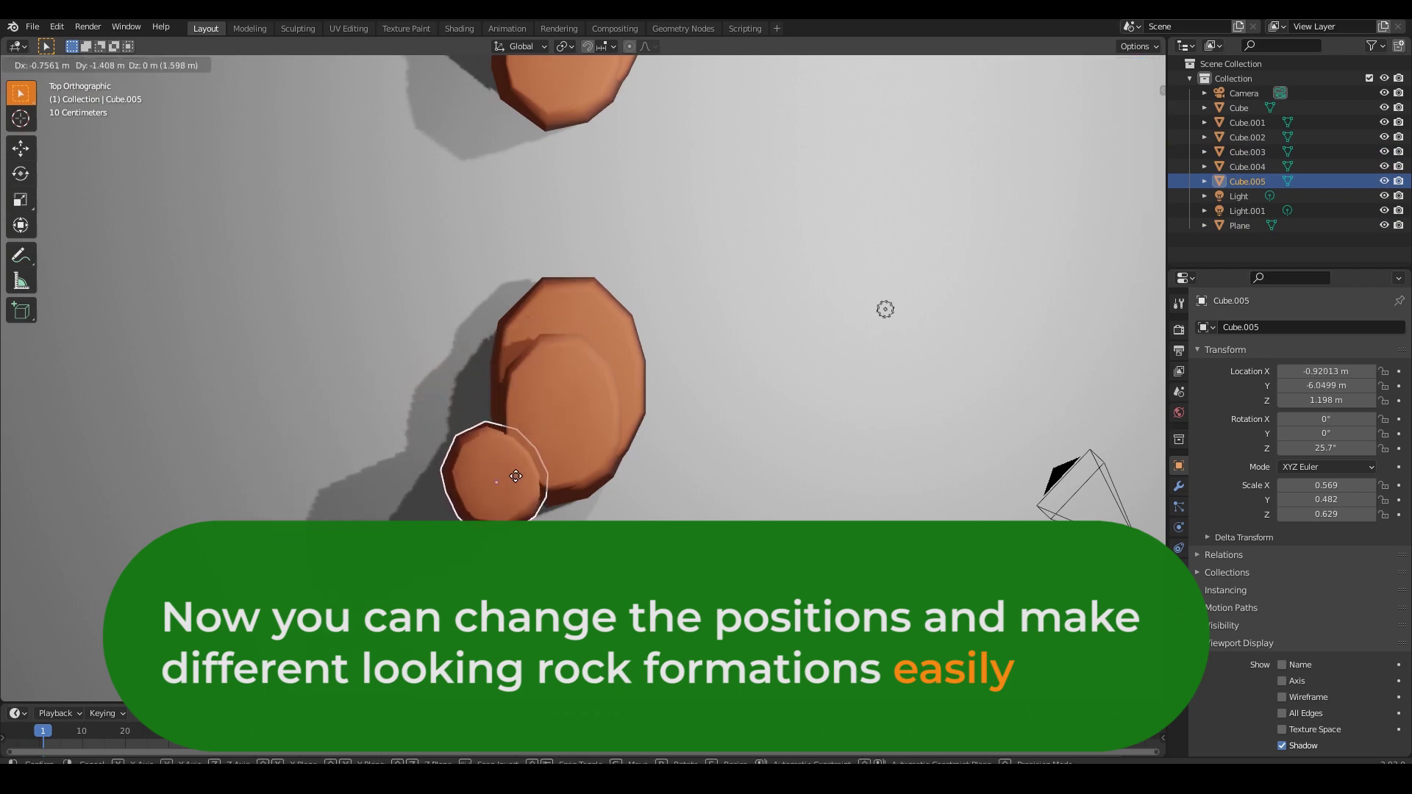
pyautogui.click(551, 457)
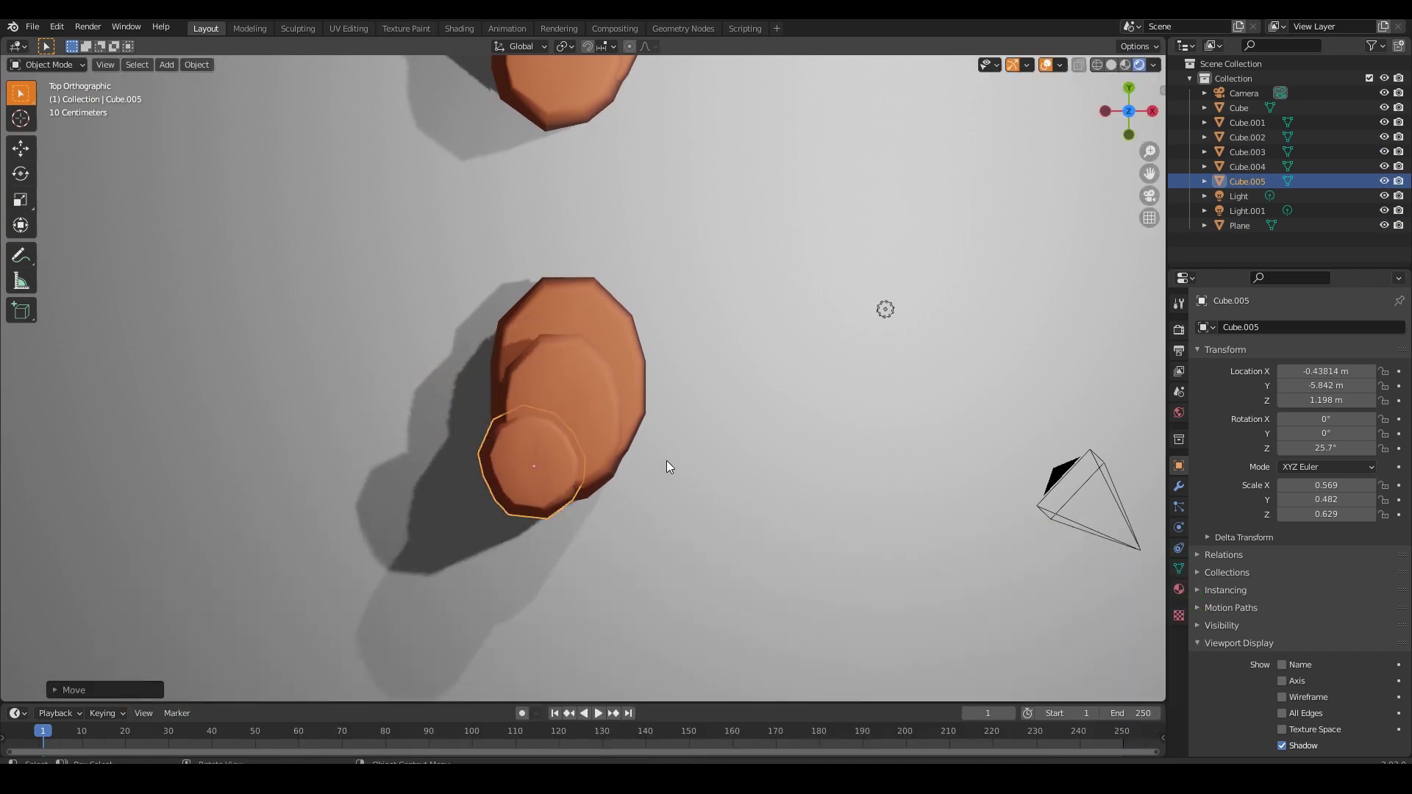
# Extend the moved block down to the ground by moving its bottom vertices about 0.5 m along negative Z
pyautogui.moveTo(666, 460); pyautogui.dragTo(492, 346, button='middle')
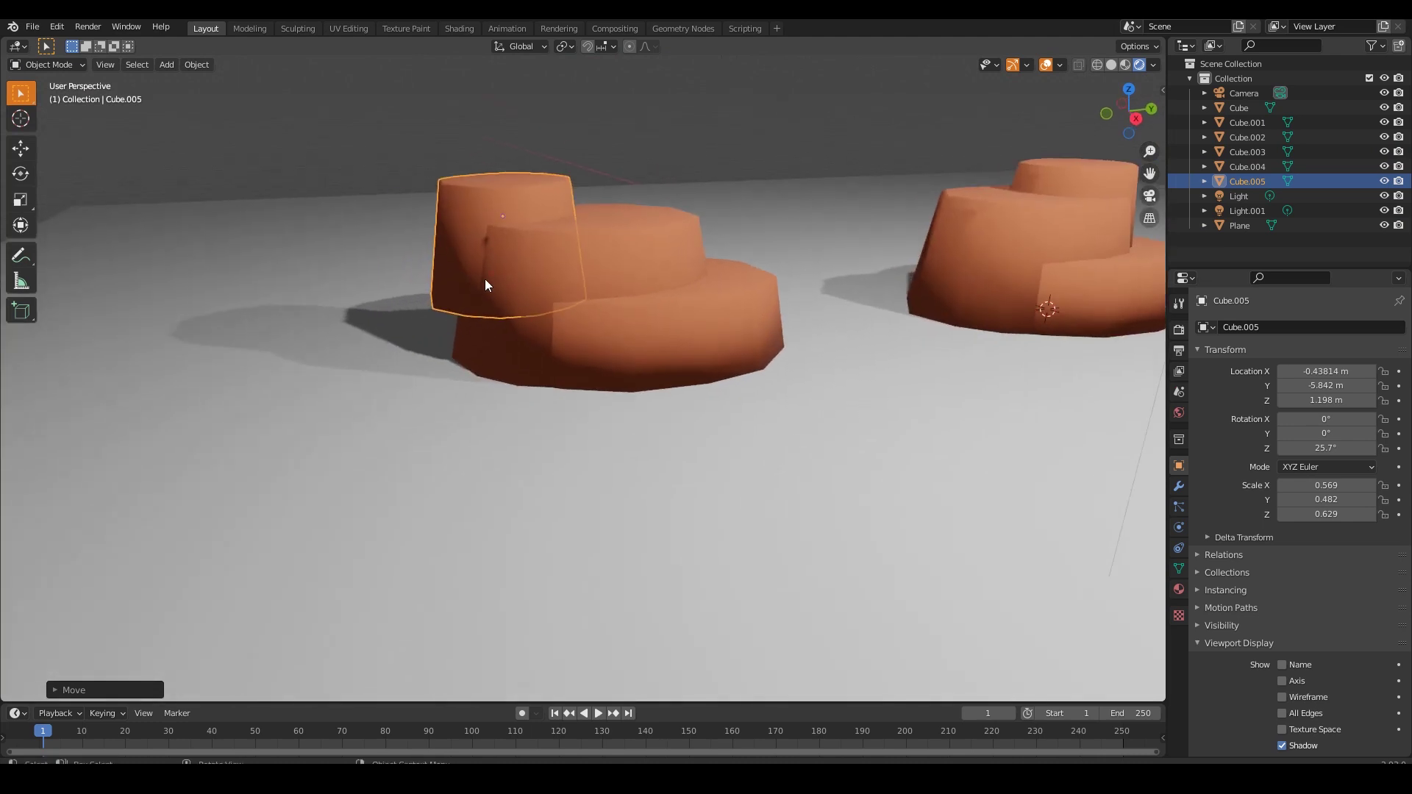
pyautogui.press('Tab')
pyautogui.hotkey('shift', 'z')
pyautogui.moveTo(545, 338); pyautogui.dragTo(420, 269)
pyautogui.press('KP_3')
pyautogui.press('z')
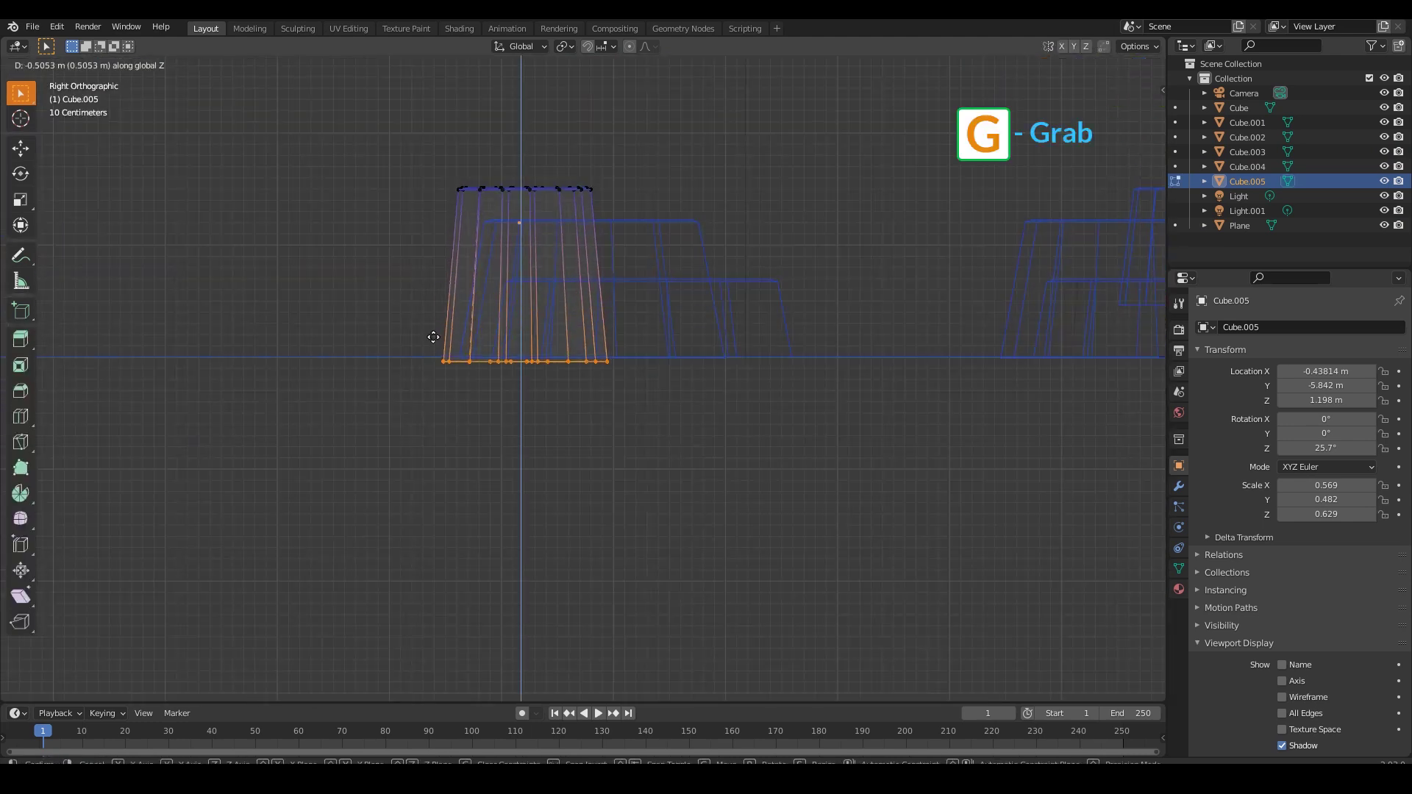
pyautogui.click(433, 334)
pyautogui.hotkey('shift', 'z')
pyautogui.press('Tab')
pyautogui.click(699, 487)
pyautogui.scroll(-2, 697, 486)
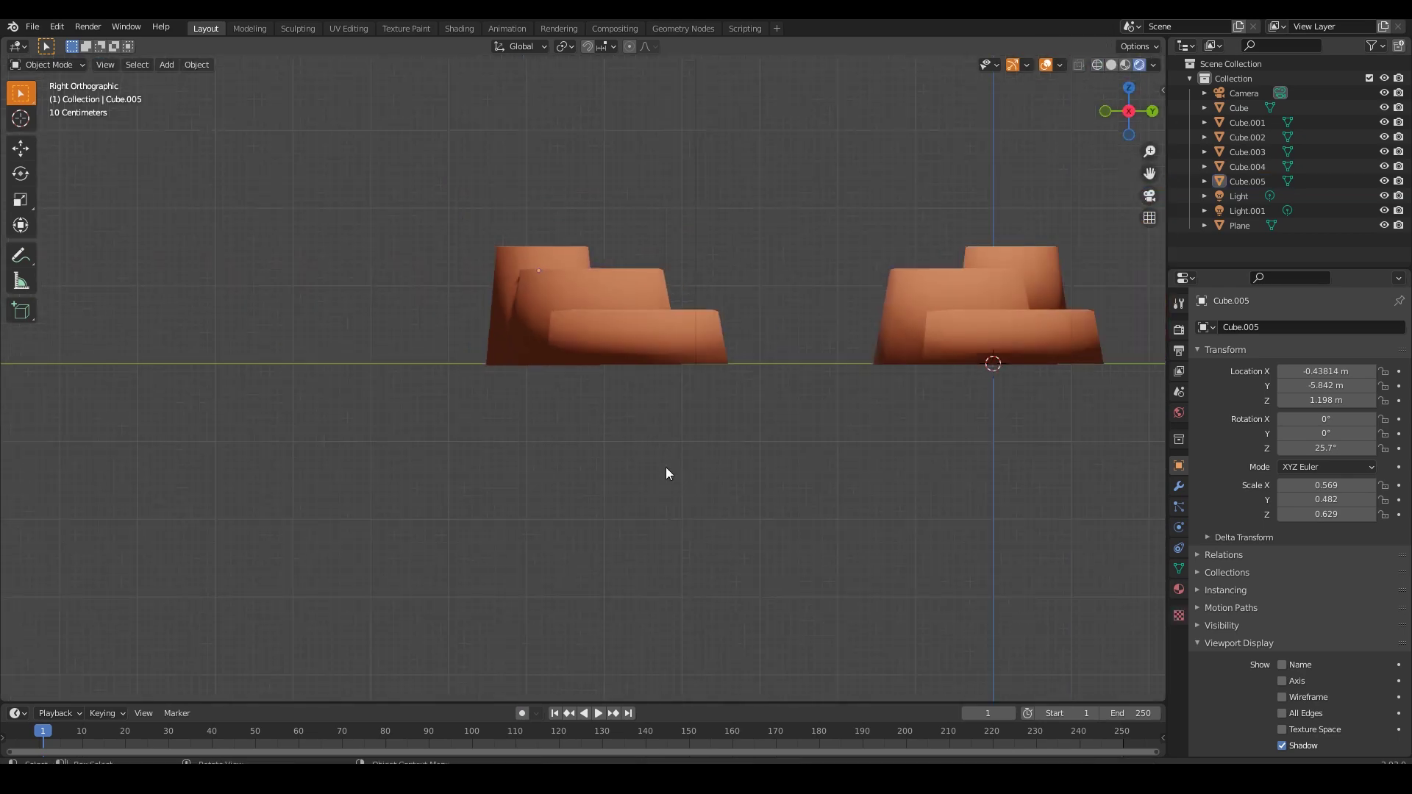
# Rotate the copied cluster's lowest block to about -120° around the Z axis
pyautogui.moveTo(664, 471)
pyautogui.mouseDown(button='middle')
pyautogui.moveTo(668, 446)
pyautogui.moveTo(696, 472)
pyautogui.moveTo(583, 432)
pyautogui.moveTo(646, 416)
pyautogui.moveTo(583, 302)
pyautogui.moveTo(656, 334)
pyautogui.moveTo(570, 370)
pyautogui.moveTo(597, 285)
pyautogui.moveTo(607, 381)
pyautogui.mouseUp(button='middle')
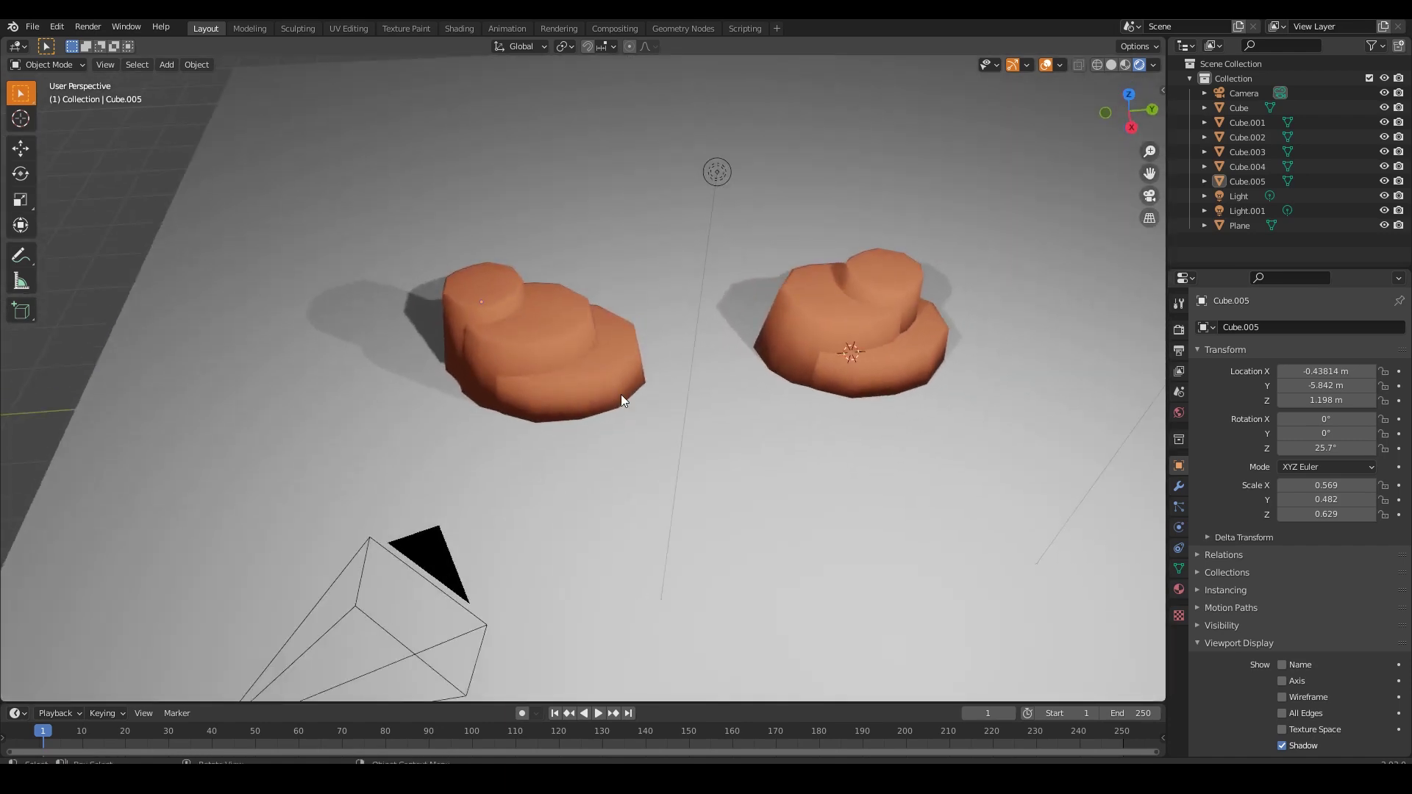
pyautogui.click(623, 400)
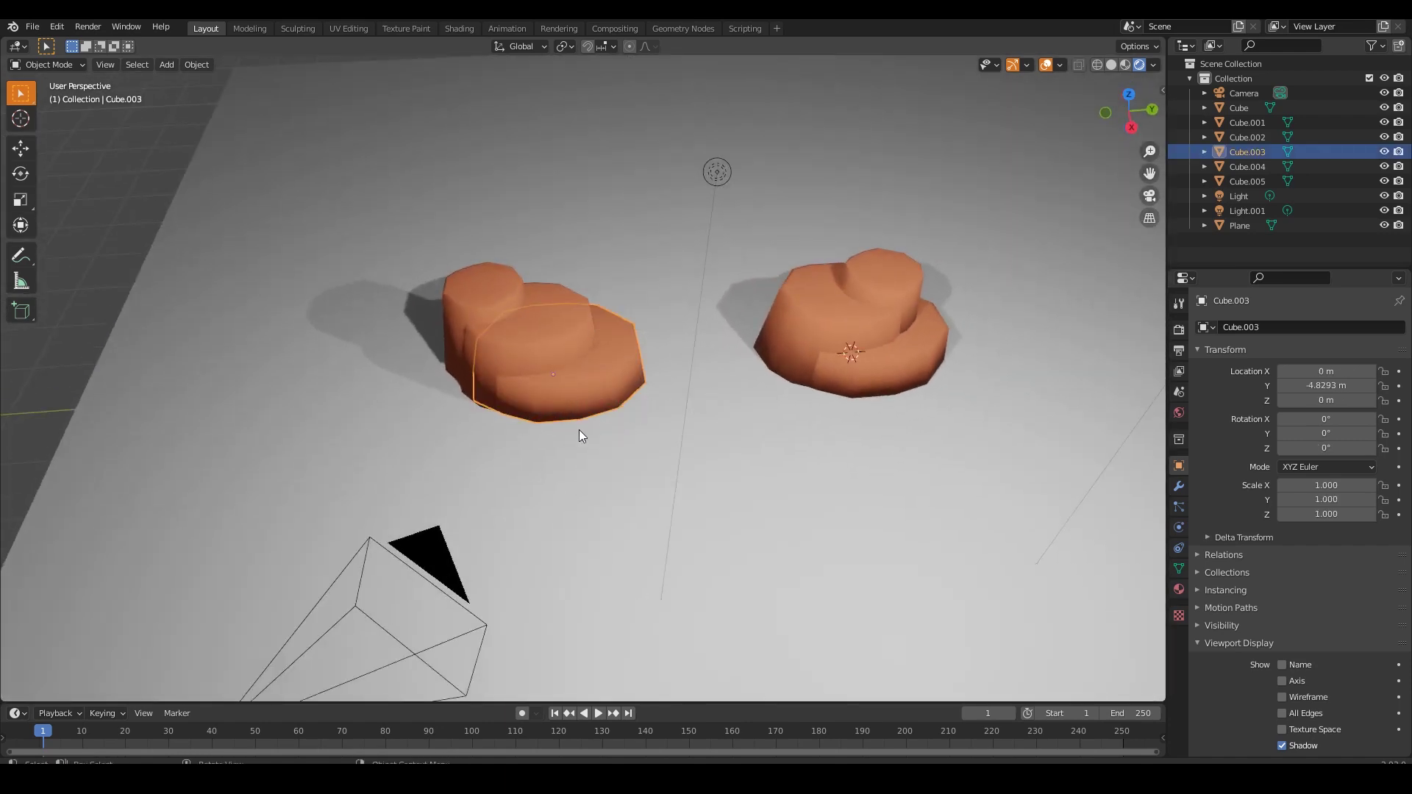
pyautogui.press('r')
pyautogui.press('z')
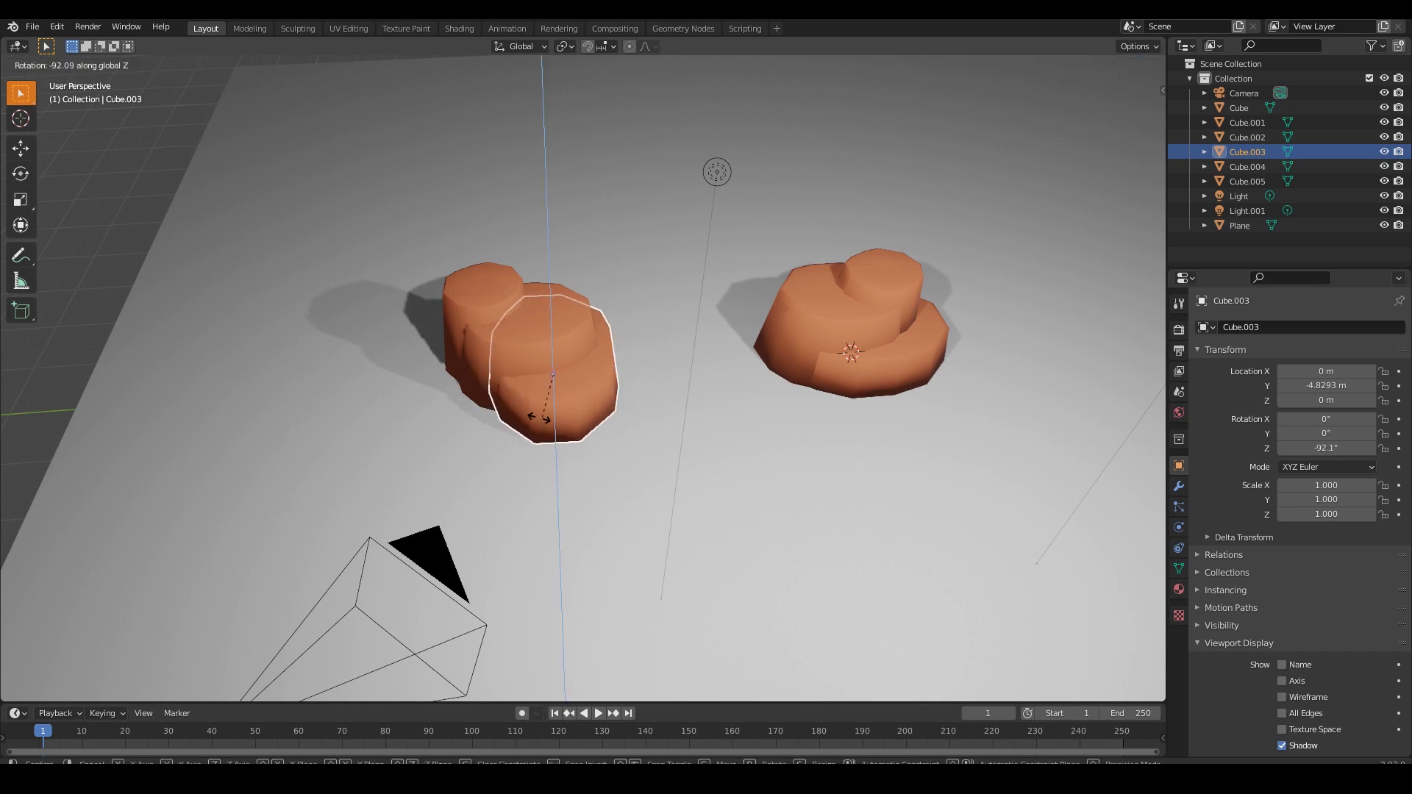
pyautogui.click(516, 416)
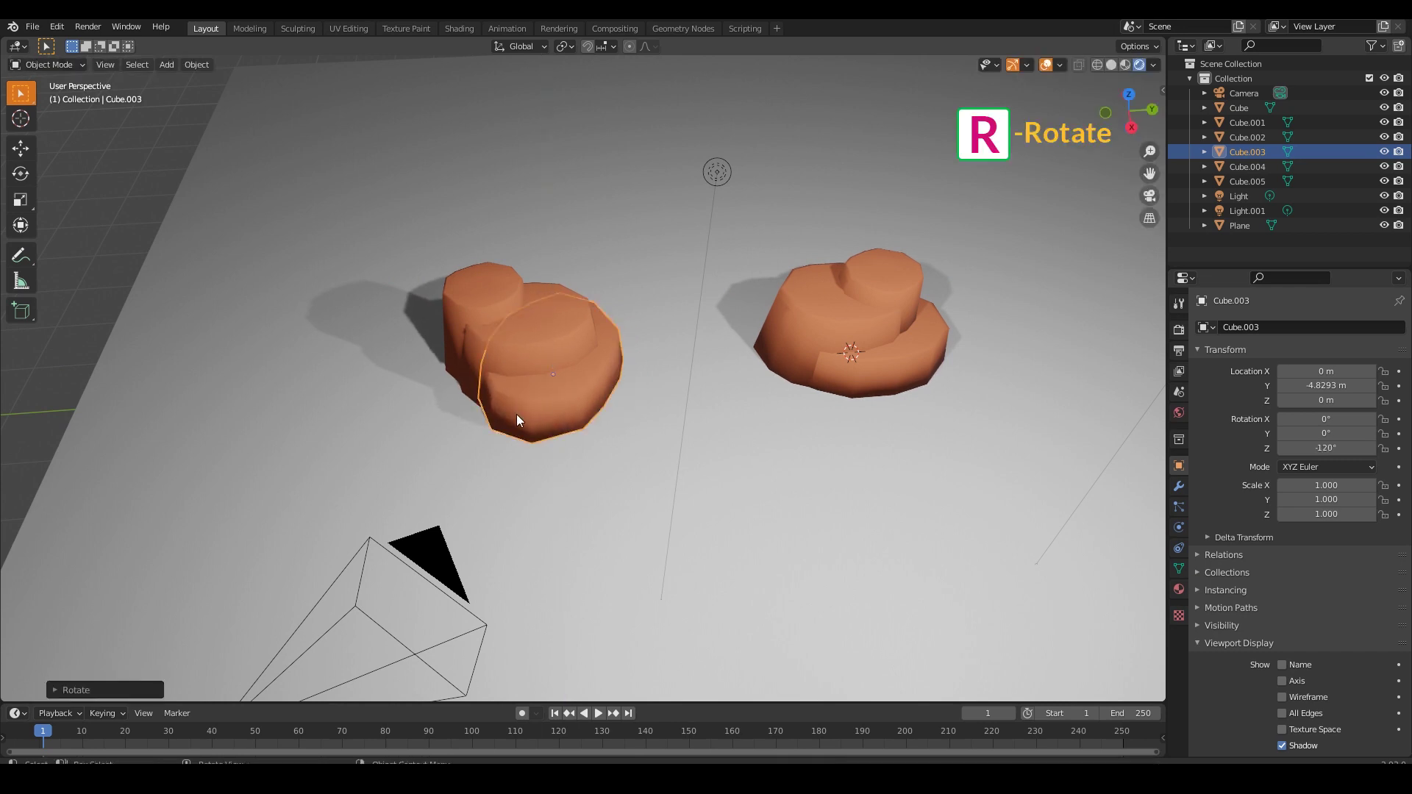
pyautogui.click(107, 239)
pyautogui.moveTo(533, 346); pyautogui.dragTo(590, 298, button='middle')
pyautogui.scroll(3, 600, 394)
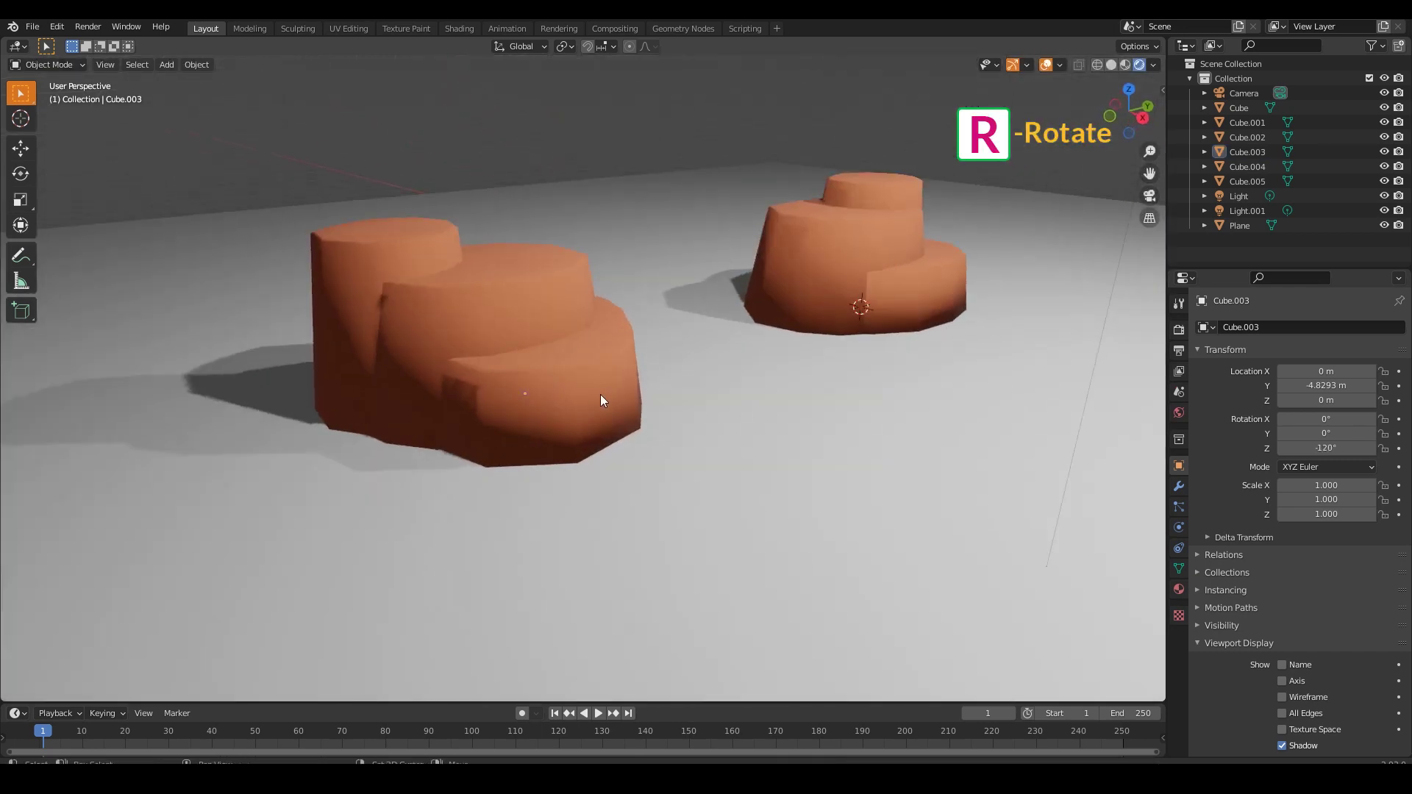
pyautogui.moveTo(600, 394); pyautogui.dragTo(640, 403, button='middle')
pyautogui.scroll(-1, 642, 363)
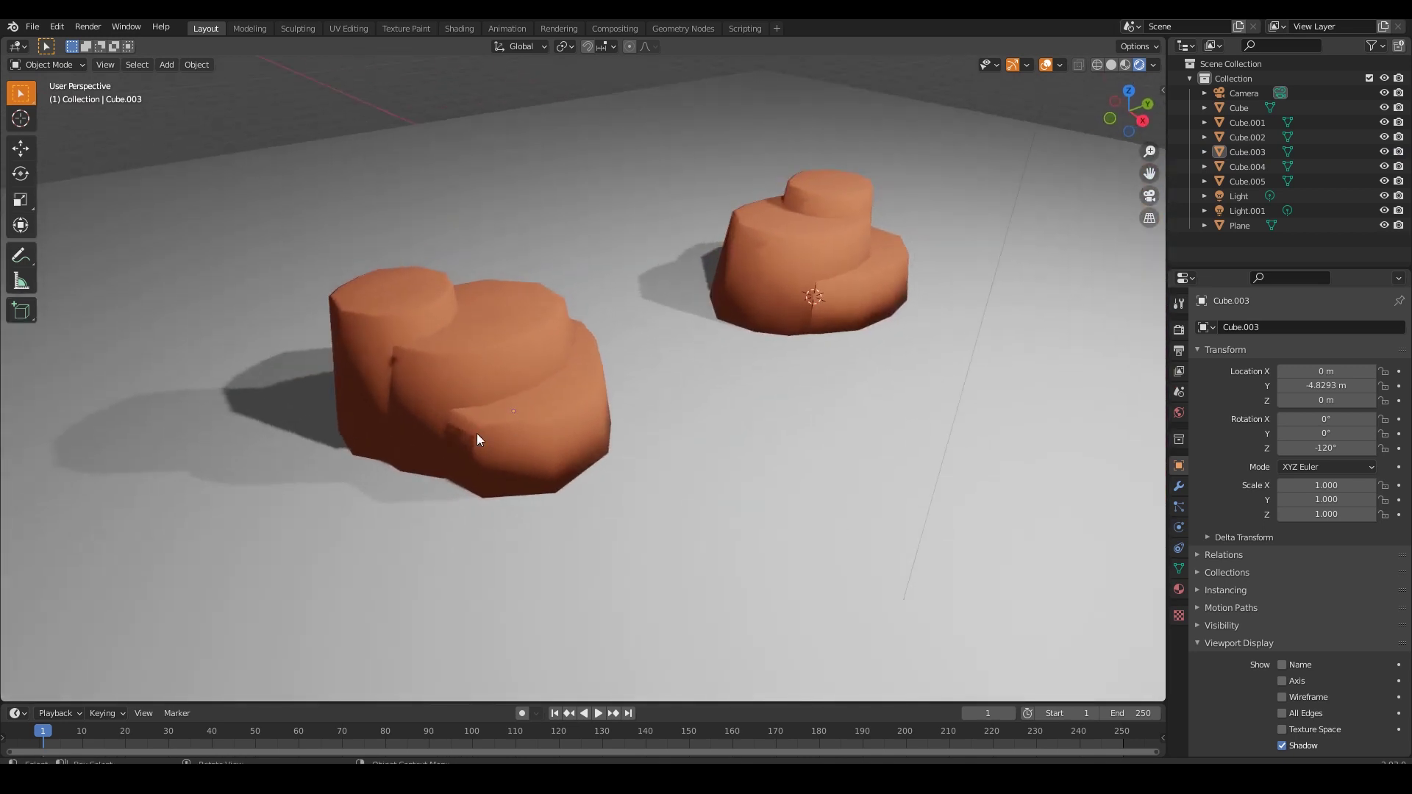
# Move the copied cluster's lowest block along Y to about -5.95 m
pyautogui.click(545, 449)
pyautogui.press('g')
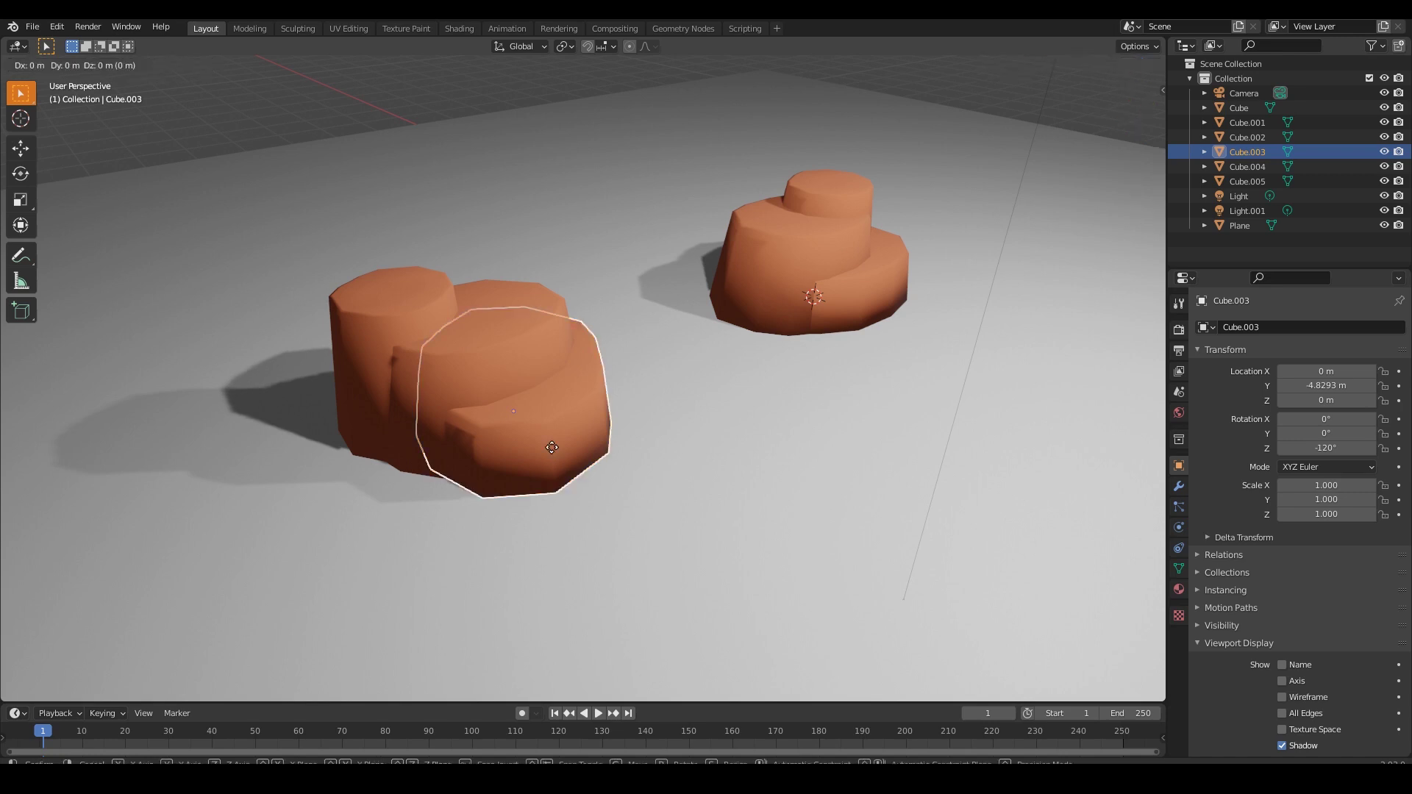
pyautogui.press('y')
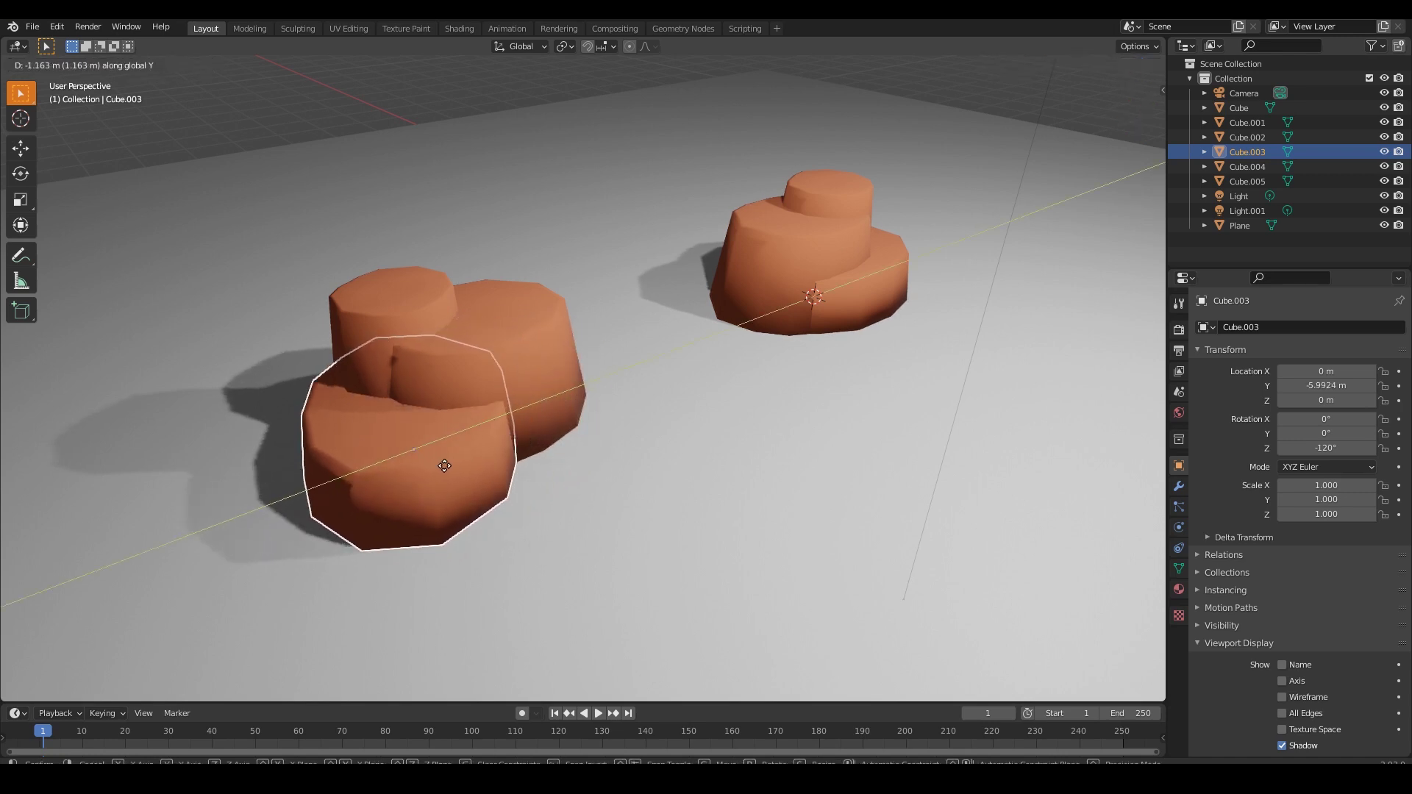
pyautogui.click(451, 471)
pyautogui.click(278, 131)
pyautogui.moveTo(278, 131); pyautogui.dragTo(648, 476, button='middle')
# Try moving the copied cluster's lowest block in top view to about X -0.24 m, Y -5.74 m
pyautogui.click(492, 491)
pyautogui.press('KP_7')
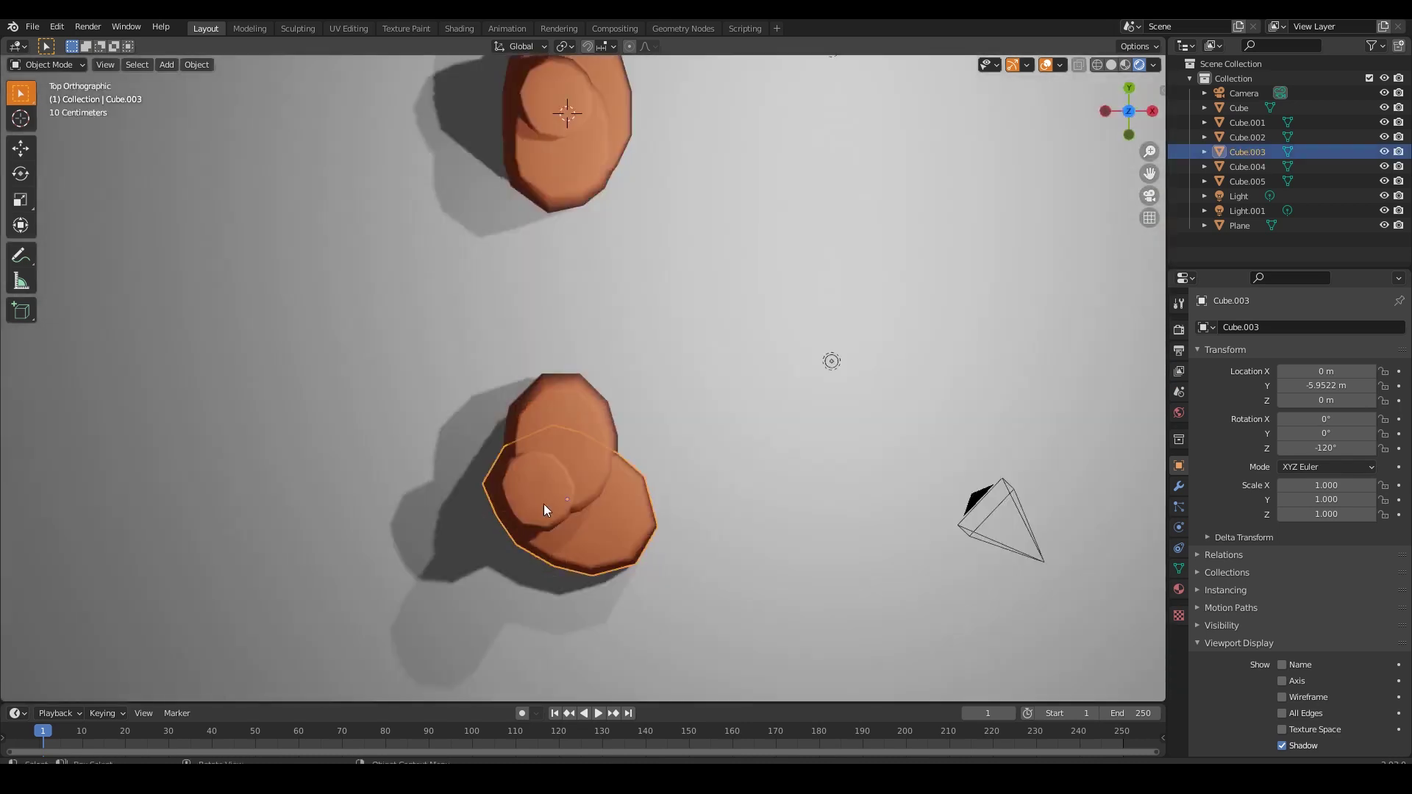
pyautogui.press('g')
pyautogui.click(563, 527)
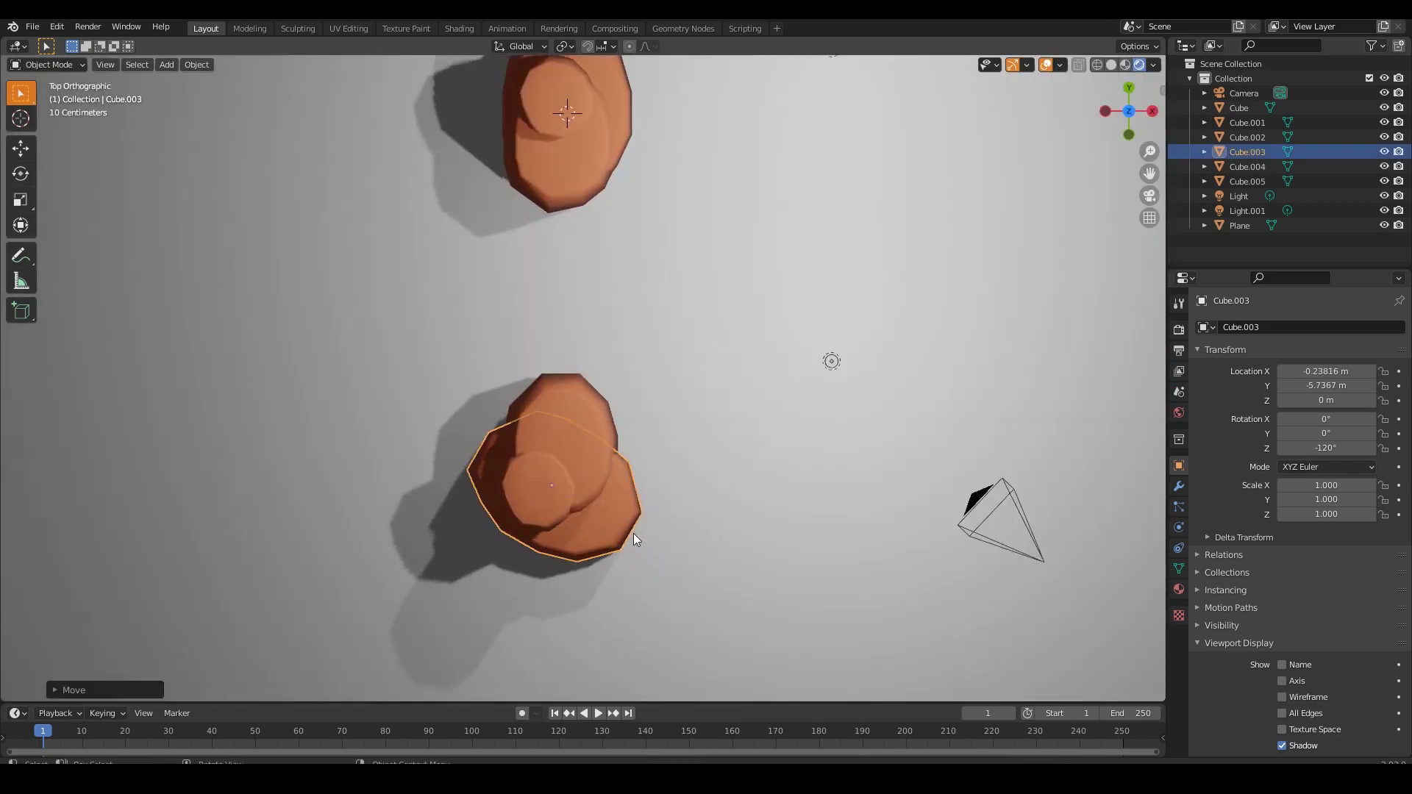
# Try rotating the lowest block further in top view to about -148° around Z and examine the formation
pyautogui.press('r')
pyautogui.click(709, 465)
pyautogui.click(701, 459)
pyautogui.moveTo(700, 460); pyautogui.dragTo(691, 394, button='middle')
pyautogui.press('KP_7')
pyautogui.click(590, 522)
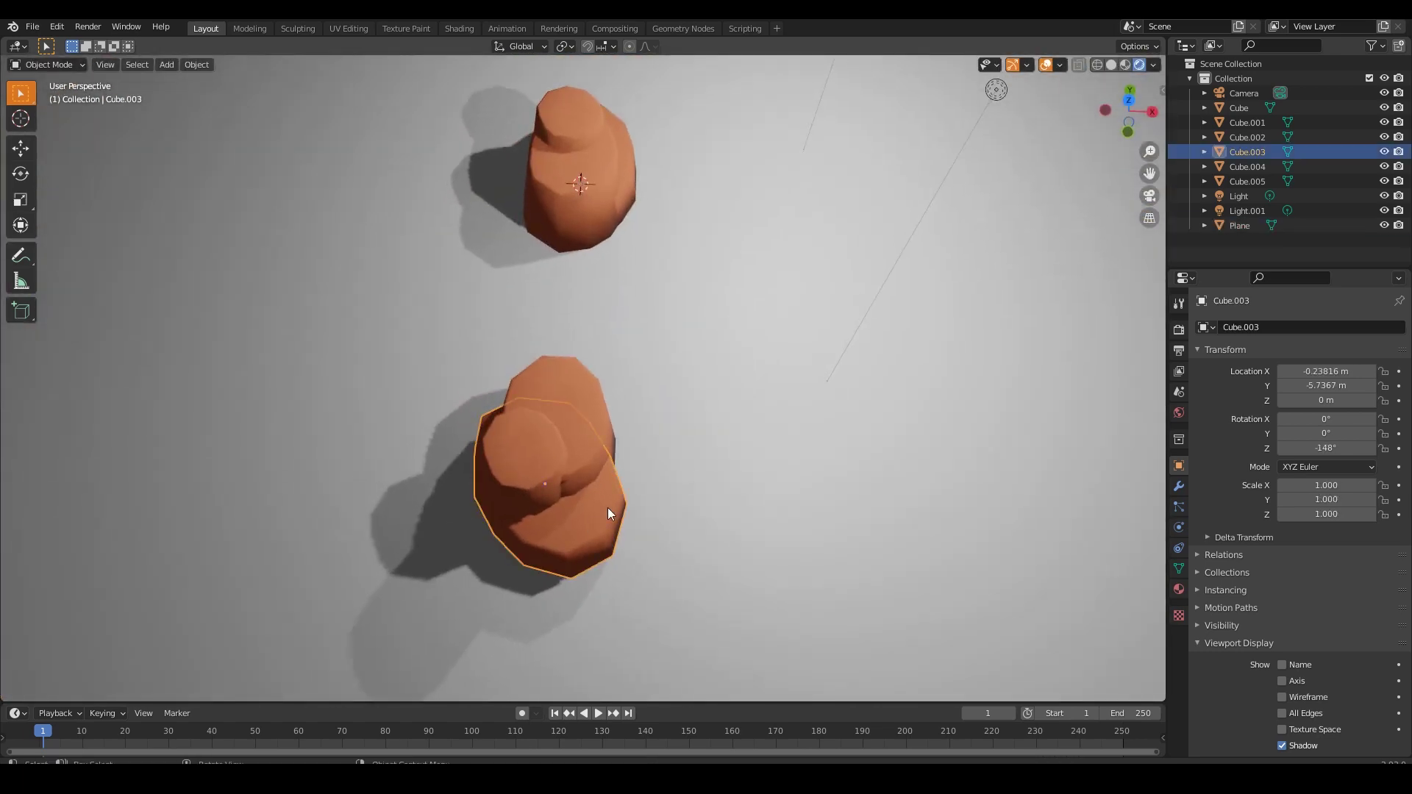
pyautogui.scroll(2, 608, 508)
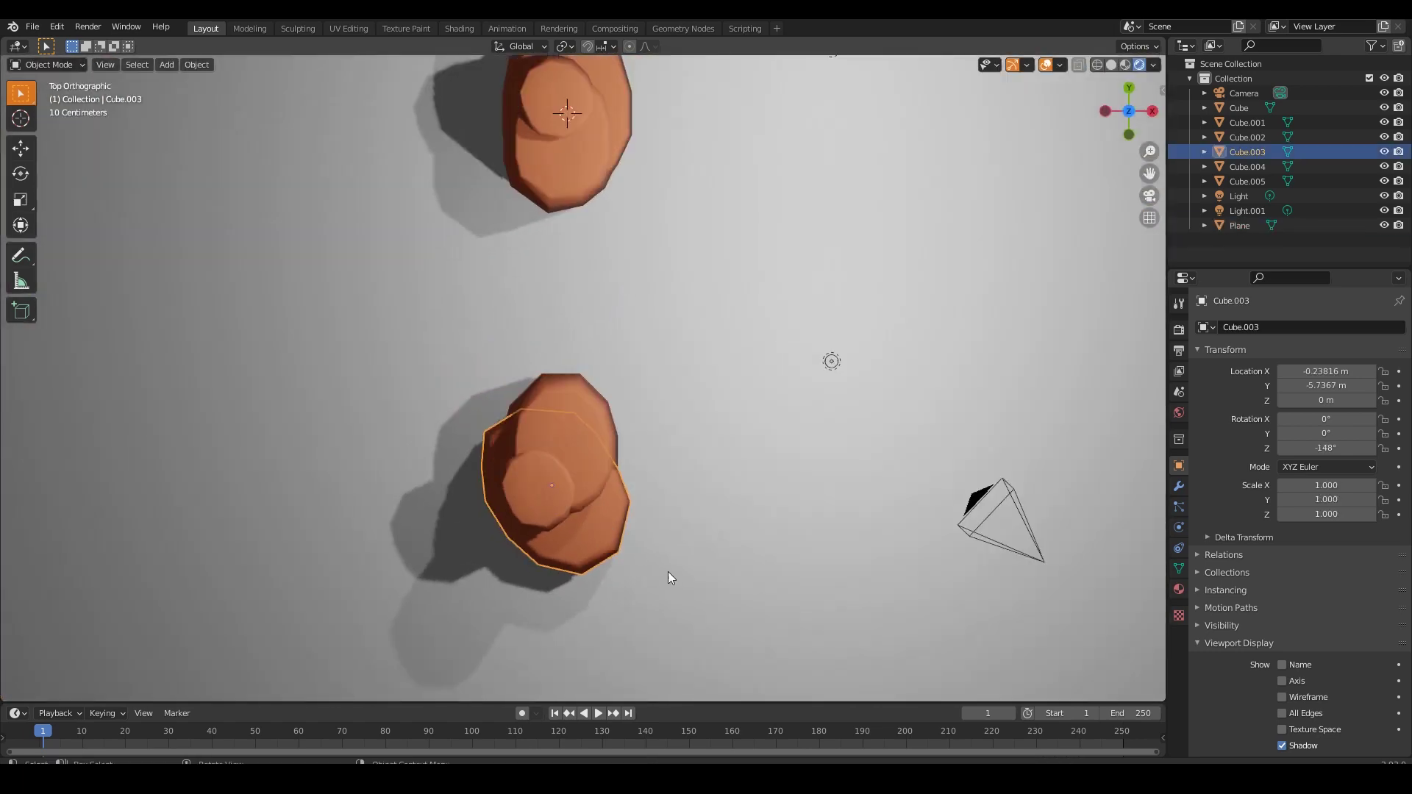
pyautogui.click(640, 634)
pyautogui.click(726, 553)
pyautogui.moveTo(727, 554); pyautogui.dragTo(558, 399, button='middle')
pyautogui.click(661, 206)
pyautogui.moveTo(647, 401); pyautogui.dragTo(608, 486, button='middle')
# Undo the lowest block's last rotation and its top-view move
pyautogui.hotkey('ctrl', 'z')
pyautogui.hotkey('ctrl', 'z')
pyautogui.hotkey('ctrl', 'z')
pyautogui.hotkey('ctrl', 'z')
pyautogui.hotkey('ctrl', 'z')
pyautogui.hotkey('ctrl', 'z')
pyautogui.hotkey('ctrl', 'z')
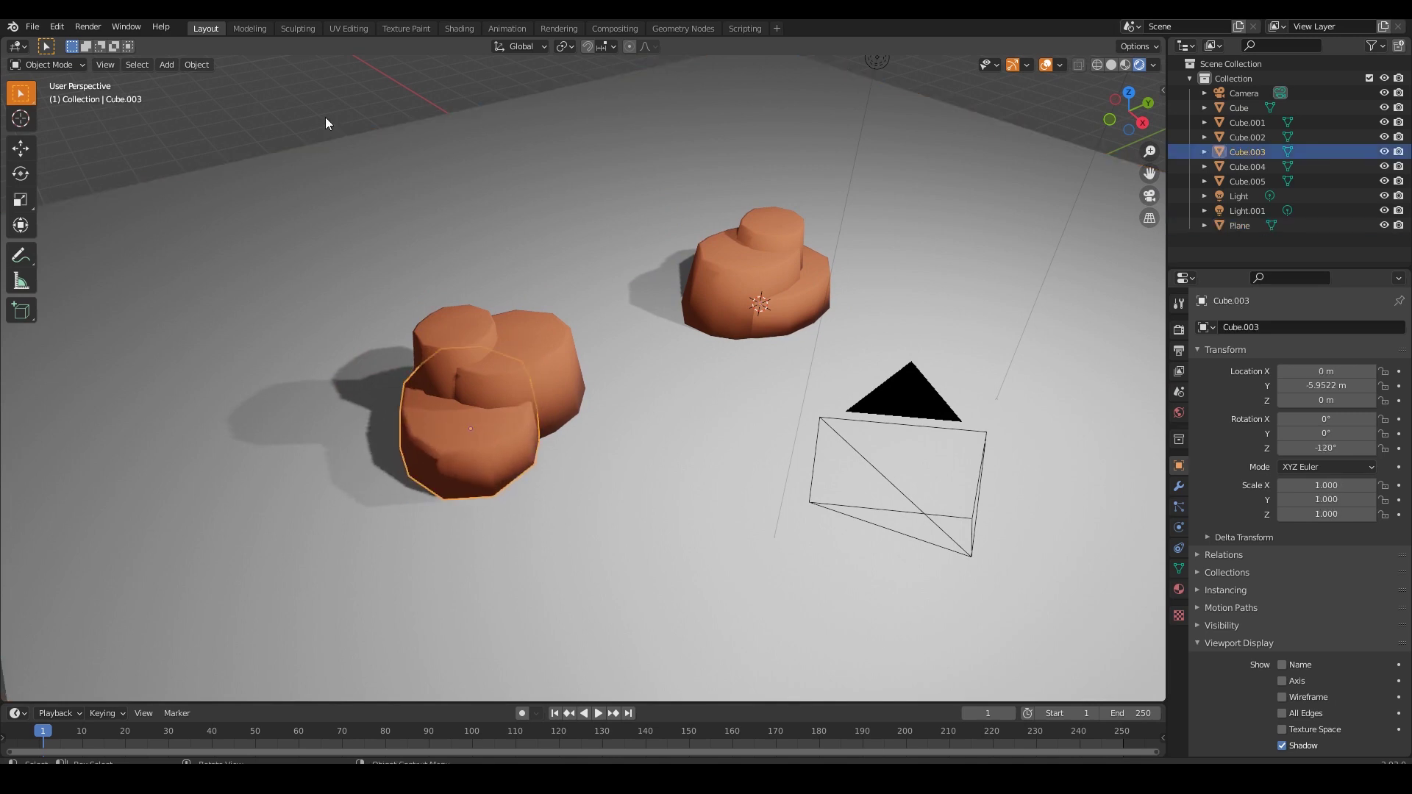
# Duplicate the original rock cluster with its light and place the copy about 4.4 m away along positive Y
pyautogui.click(328, 123)
pyautogui.moveTo(529, 456); pyautogui.dragTo(563, 294, button='middle')
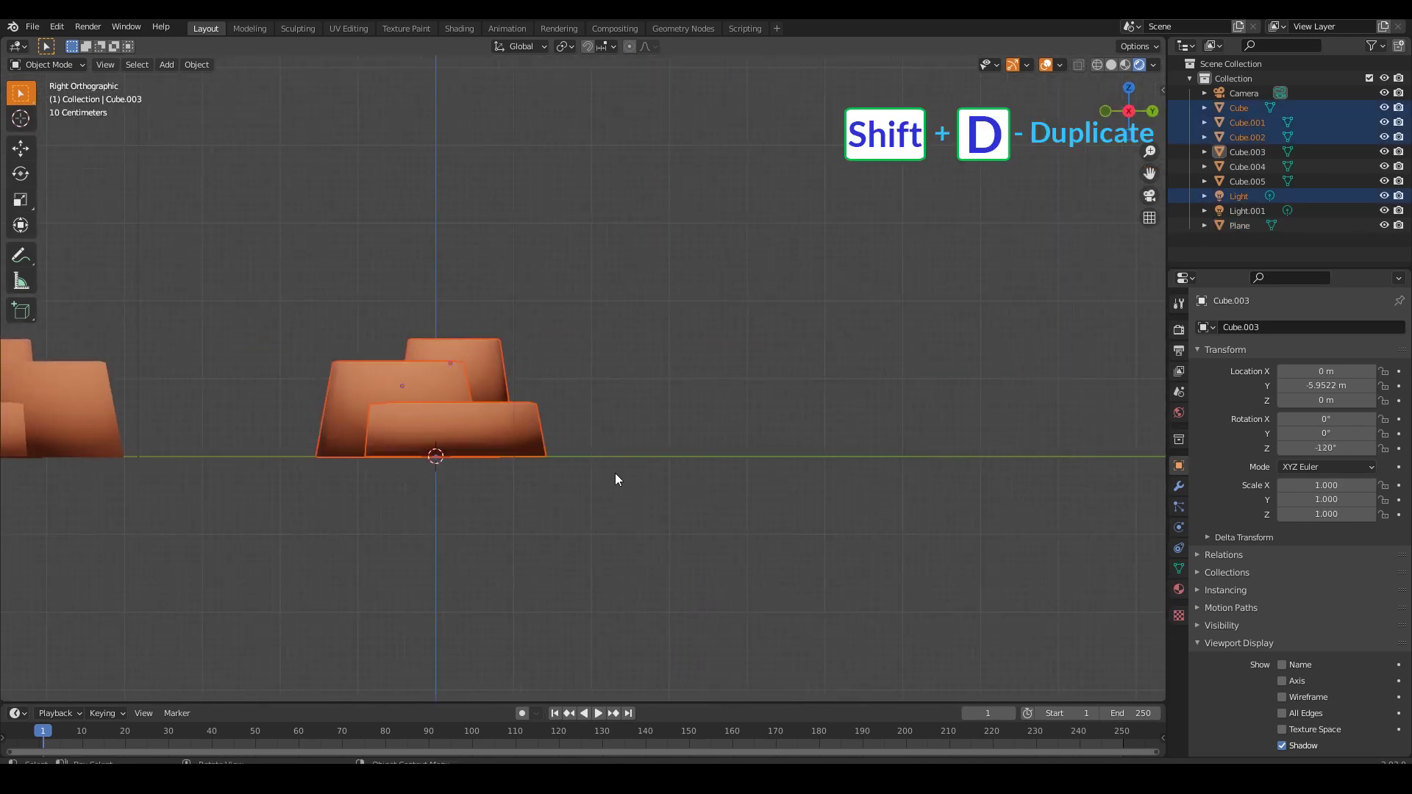
pyautogui.hotkey('shift', 'd')
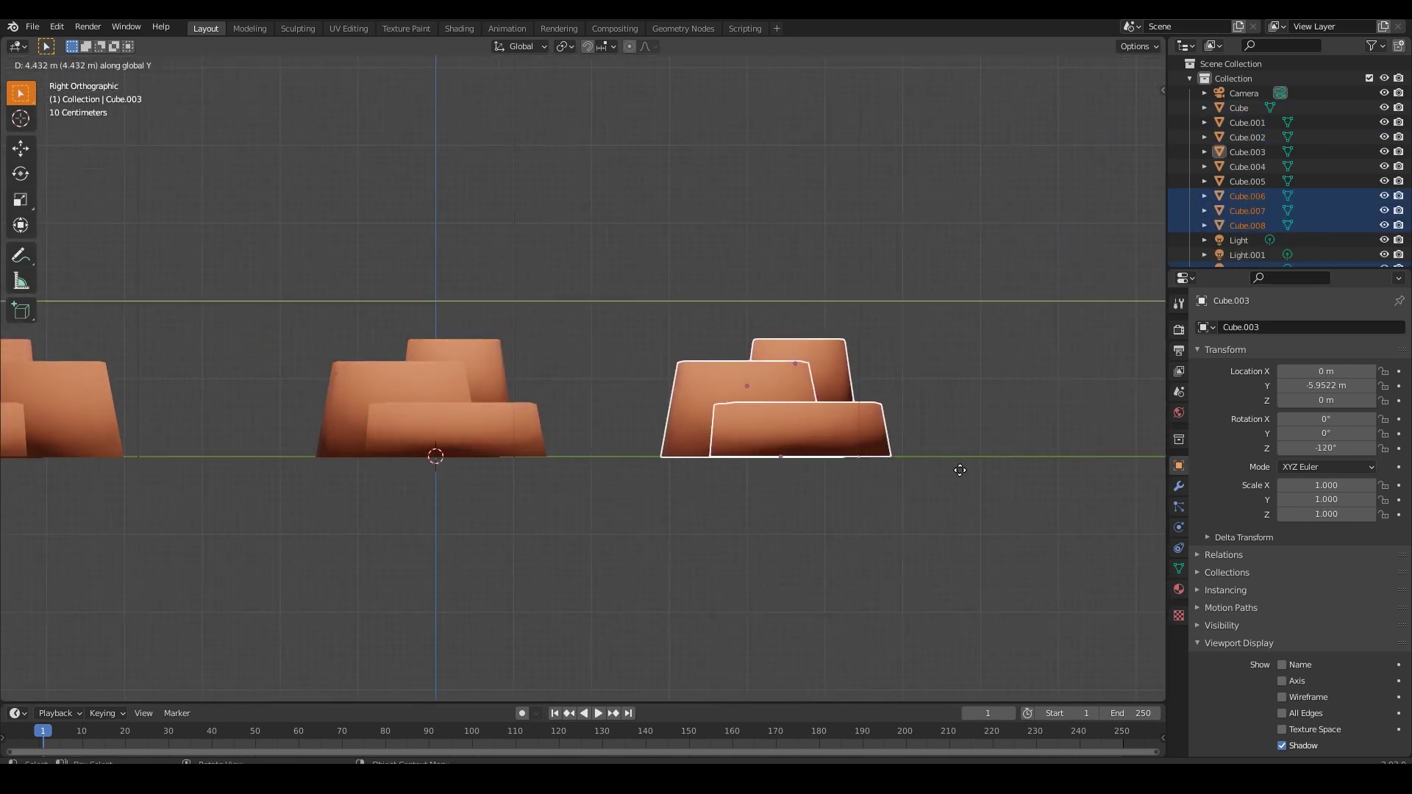
pyautogui.click(959, 467)
pyautogui.moveTo(960, 466); pyautogui.dragTo(981, 236, button='middle')
pyautogui.click(981, 237)
# Duplicate the newest cluster's top block to about X -0.48 m, Y 3.01 m, and scale the copy down by about 0.55
pyautogui.scroll(2, 612, 413)
pyautogui.click(619, 320)
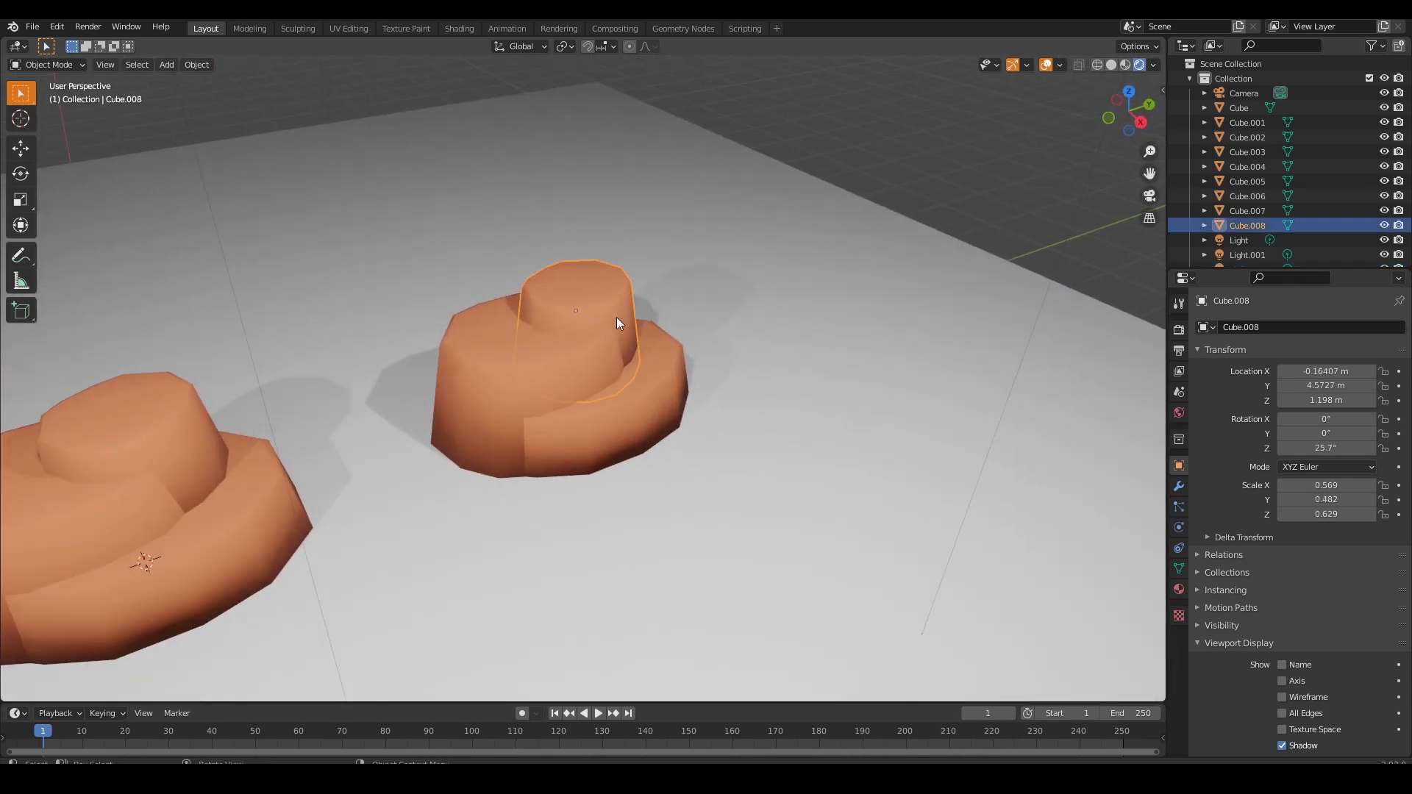
pyautogui.press('KP_7')
pyautogui.scroll(-1, 570, 390)
pyautogui.hotkey('shift', 'd')
pyautogui.click(462, 521)
pyautogui.press('s')
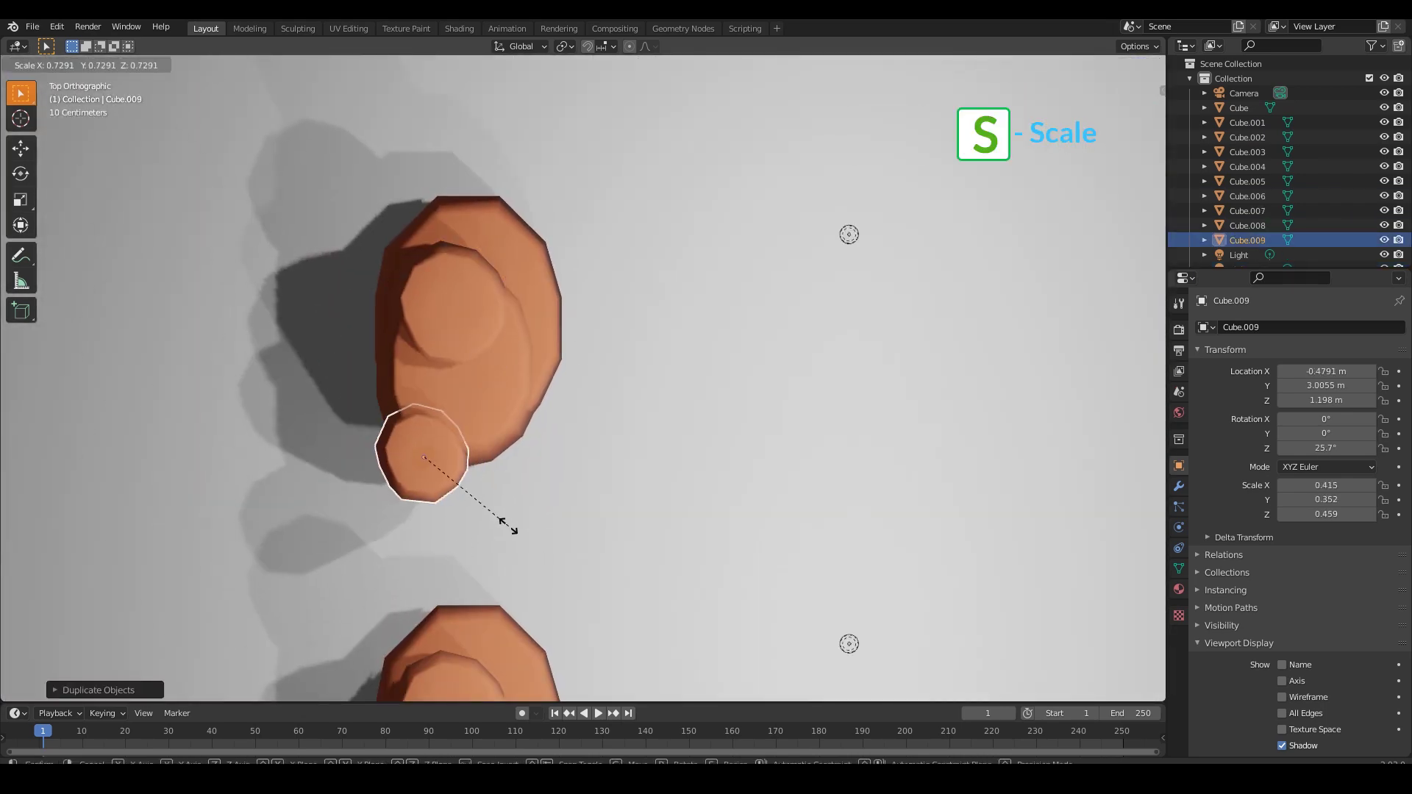
pyautogui.click(489, 514)
# Lower the small block's bottom vertices about 0.76 m along Z so it reaches the ground
pyautogui.moveTo(489, 514); pyautogui.dragTo(690, 426, button='middle')
pyautogui.press('Tab')
pyautogui.hotkey('shift', 'z')
pyautogui.hotkey('ctrl', 'i')
pyautogui.press('KP_3')
pyautogui.scroll(4, 559, 431)
pyautogui.keyDown('shift'); pyautogui.moveTo(534, 430); pyautogui.dragTo(610, 434, button='middle'); pyautogui.keyUp('shift')
pyautogui.scroll(1, 607, 434)
pyautogui.press('g')
pyautogui.press('z')
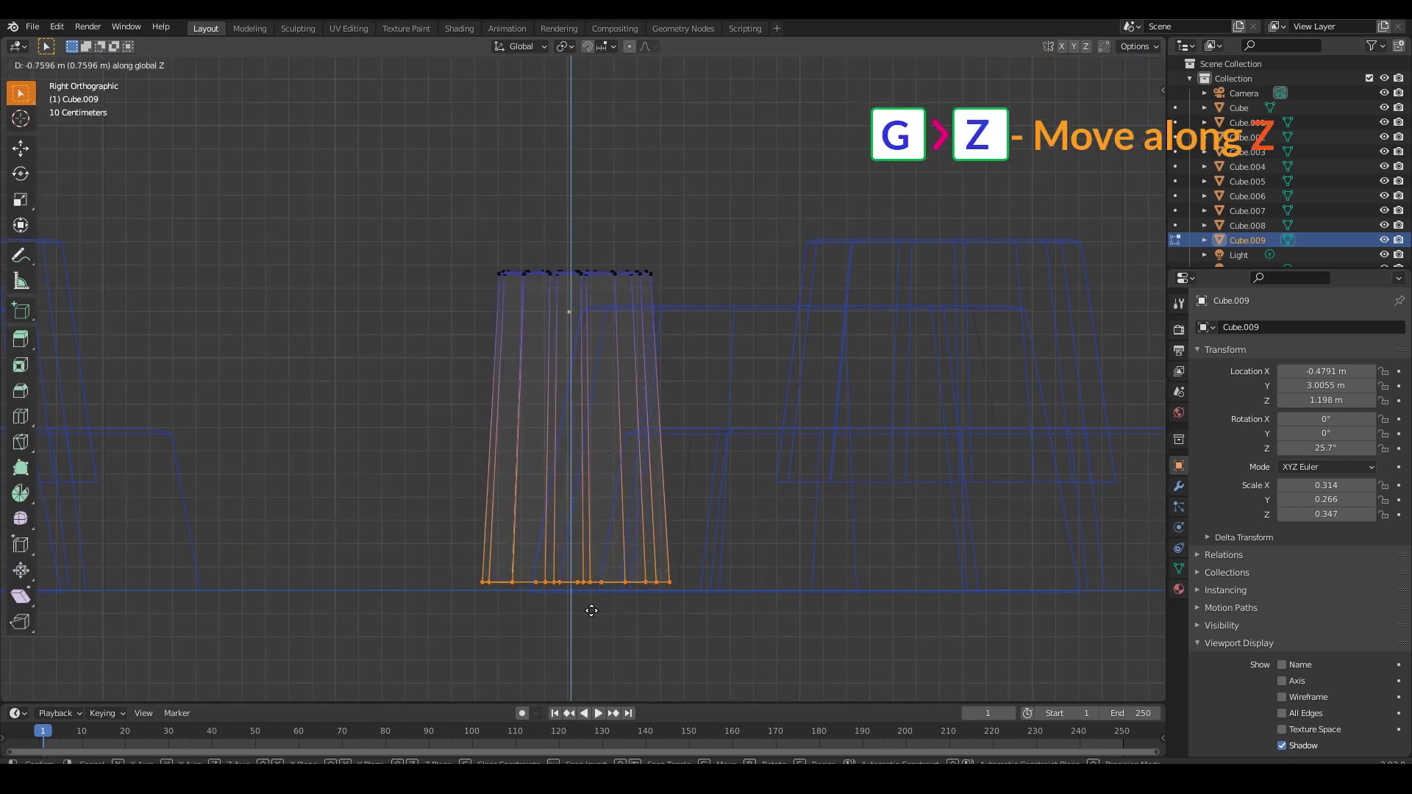
pyautogui.click(589, 618)
pyautogui.press('Tab')
pyautogui.hotkey('alt', 'z')
# Move the small pillar block along Y to about 4.06 m so it sits against the newest cluster
pyautogui.moveTo(671, 598); pyautogui.dragTo(456, 343, button='middle')
pyautogui.moveTo(456, 344); pyautogui.dragTo(694, 445)
pyautogui.press('g')
pyautogui.press('y')
pyautogui.click(791, 417)
pyautogui.click(846, 400)
pyautogui.moveTo(846, 399); pyautogui.dragTo(927, 449, button='middle')
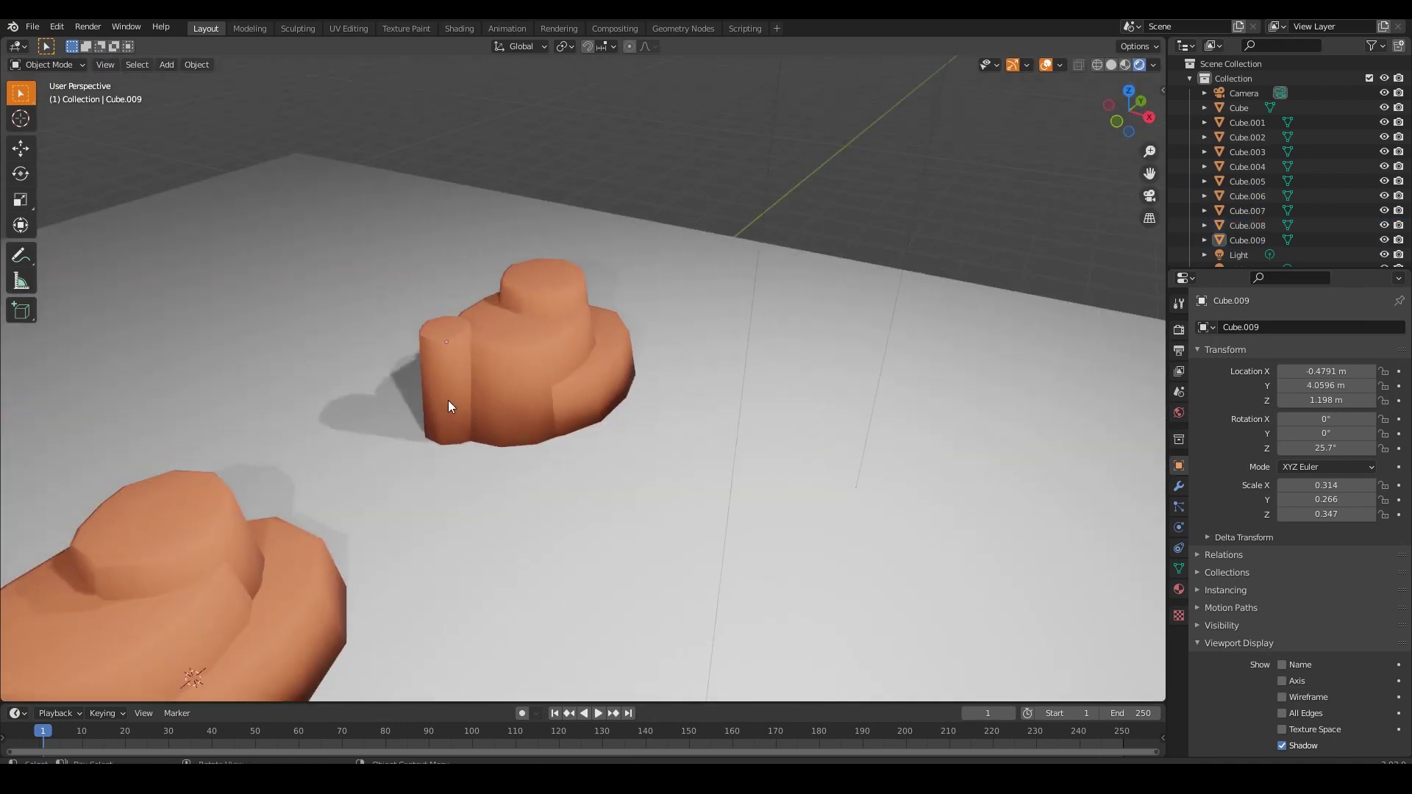
# Move the pillar block to about X 0.05 m, Y 3.74 m and scale it down to about 0.54 of its size
pyautogui.click(448, 400)
pyautogui.press('KP_7')
pyautogui.press('g')
pyautogui.click(466, 469)
pyautogui.press('s')
pyautogui.click(470, 447)
# Lower the small pillar along Z to about 0.58 m so it rests on the ground
pyautogui.moveTo(471, 446); pyautogui.dragTo(464, 344, button='middle')
pyautogui.press('g')
pyautogui.press('z')
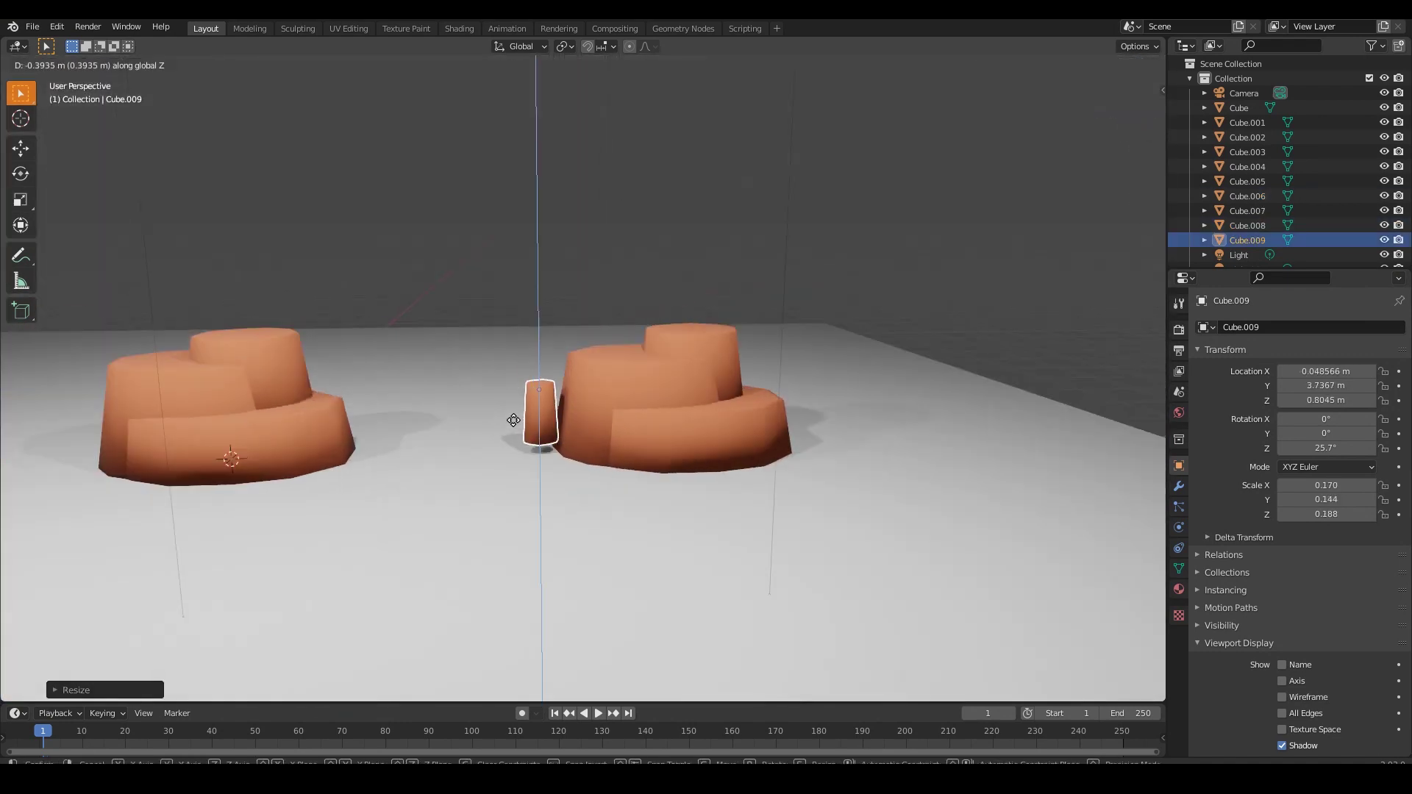
pyautogui.click(512, 436)
# Delete the top block of the newest cluster
pyautogui.click(721, 340)
pyautogui.press('g')
pyautogui.press('y')
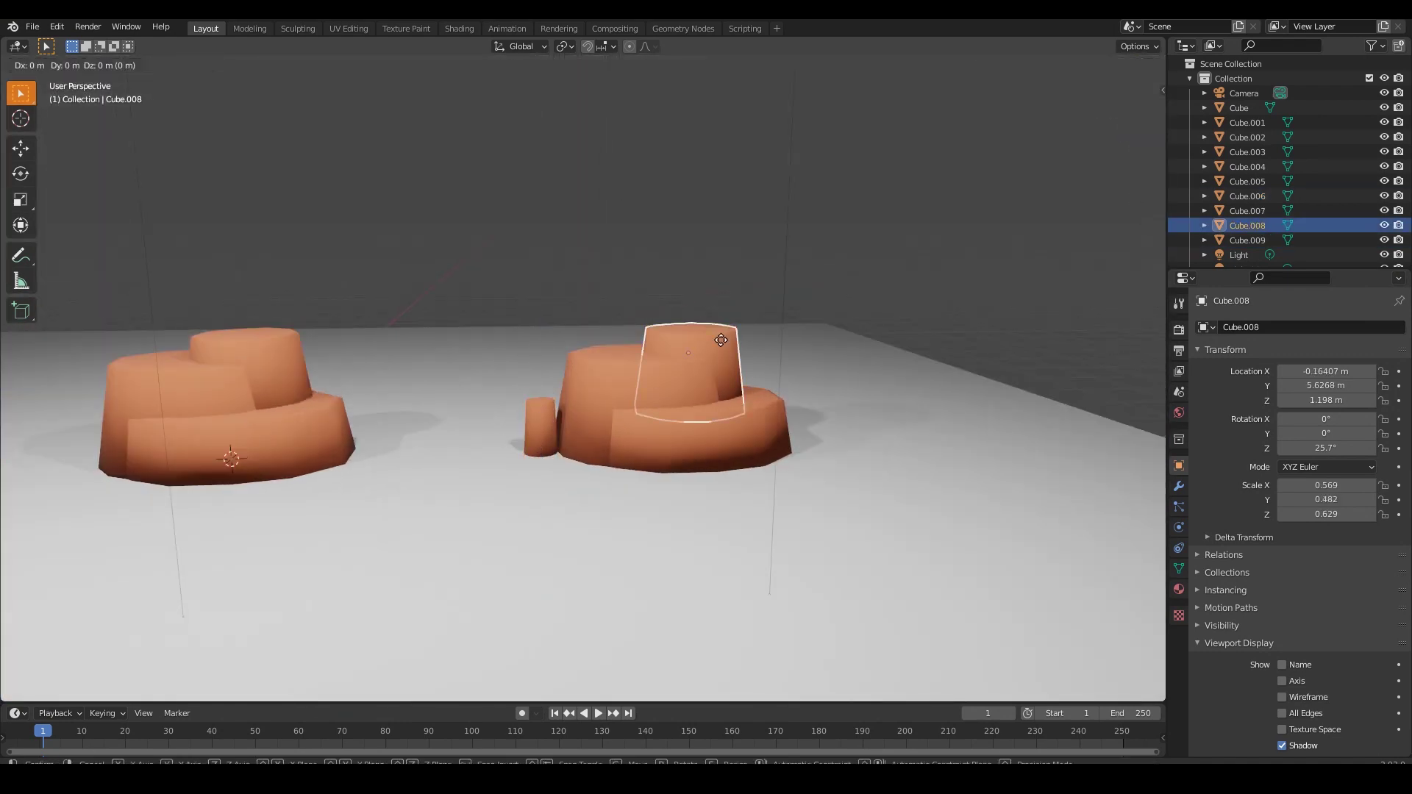
pyautogui.click(686, 355)
pyautogui.press('Delete')
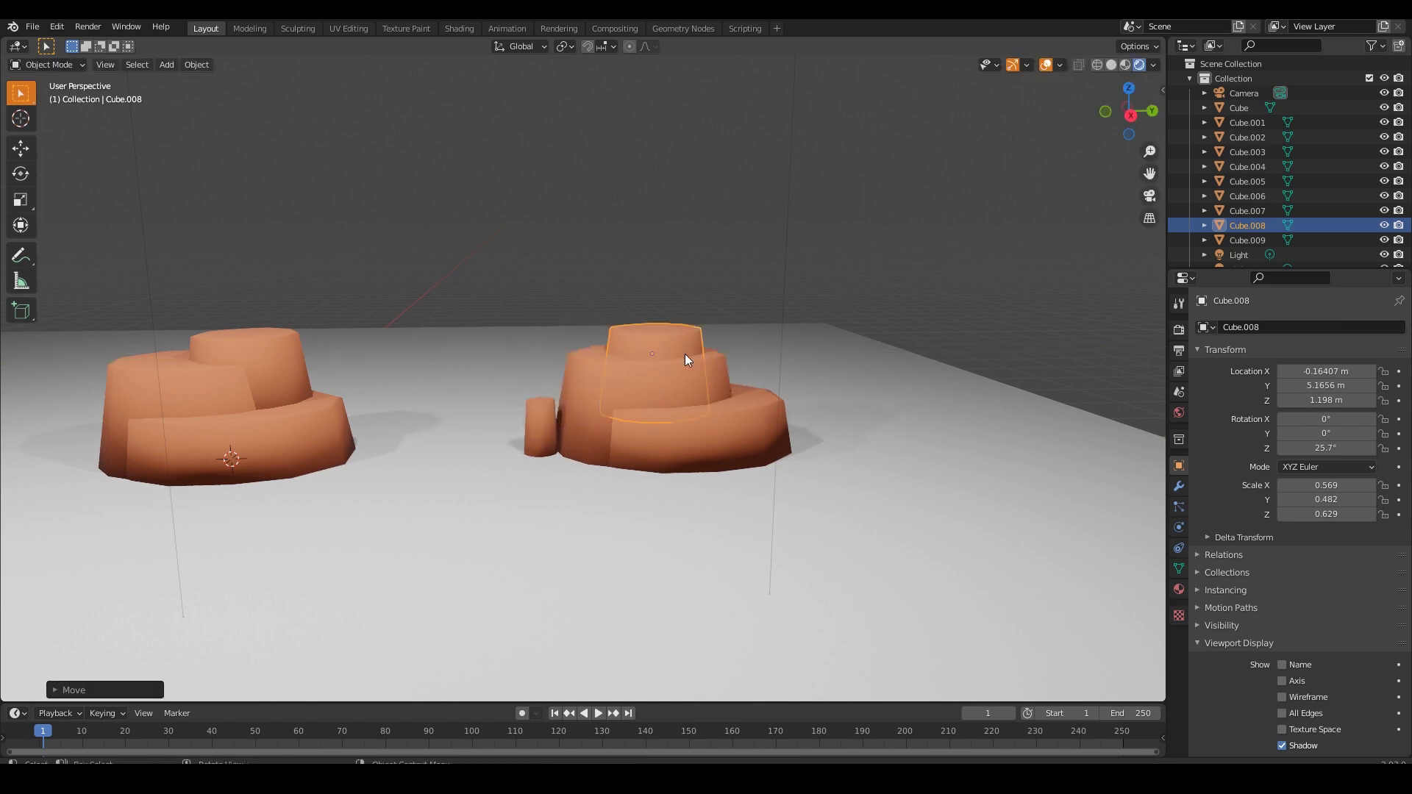
# Duplicate the small pillar and place the copy beside it at about X 0.32 m, Y 3.99 m
pyautogui.click(540, 411)
pyautogui.hotkey('shift', 'd')
pyautogui.rightClick(558, 479)
pyautogui.press('KP_7')
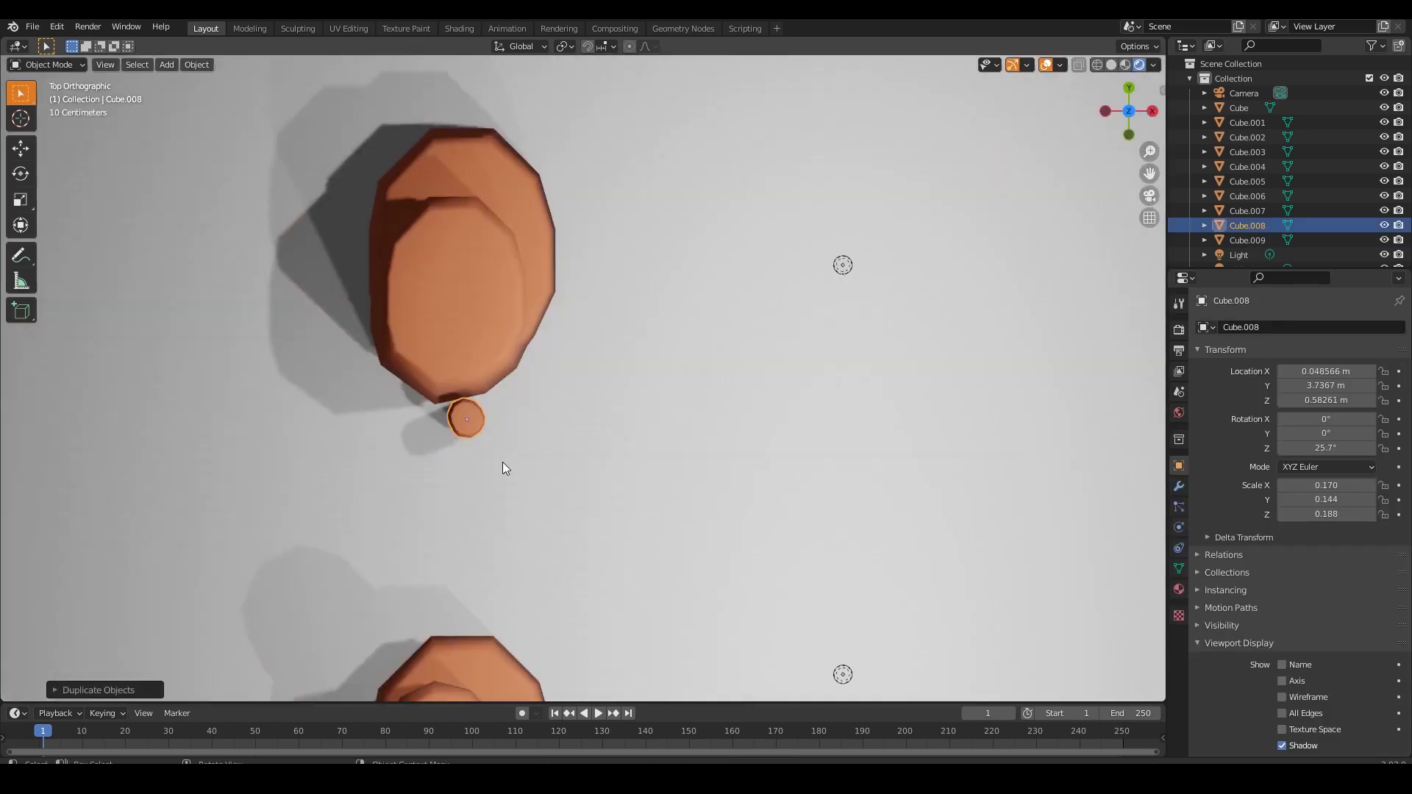
pyautogui.press('g')
pyautogui.click(531, 442)
# Scale the pillar copy down to about 0.82 of its size and lower it along Z to about 0.51 m
pyautogui.moveTo(613, 482); pyautogui.dragTo(456, 359, button='middle')
pyautogui.press('s')
pyautogui.click(618, 491)
pyautogui.scroll(4, 617, 490)
pyautogui.press('g')
pyautogui.press('z')
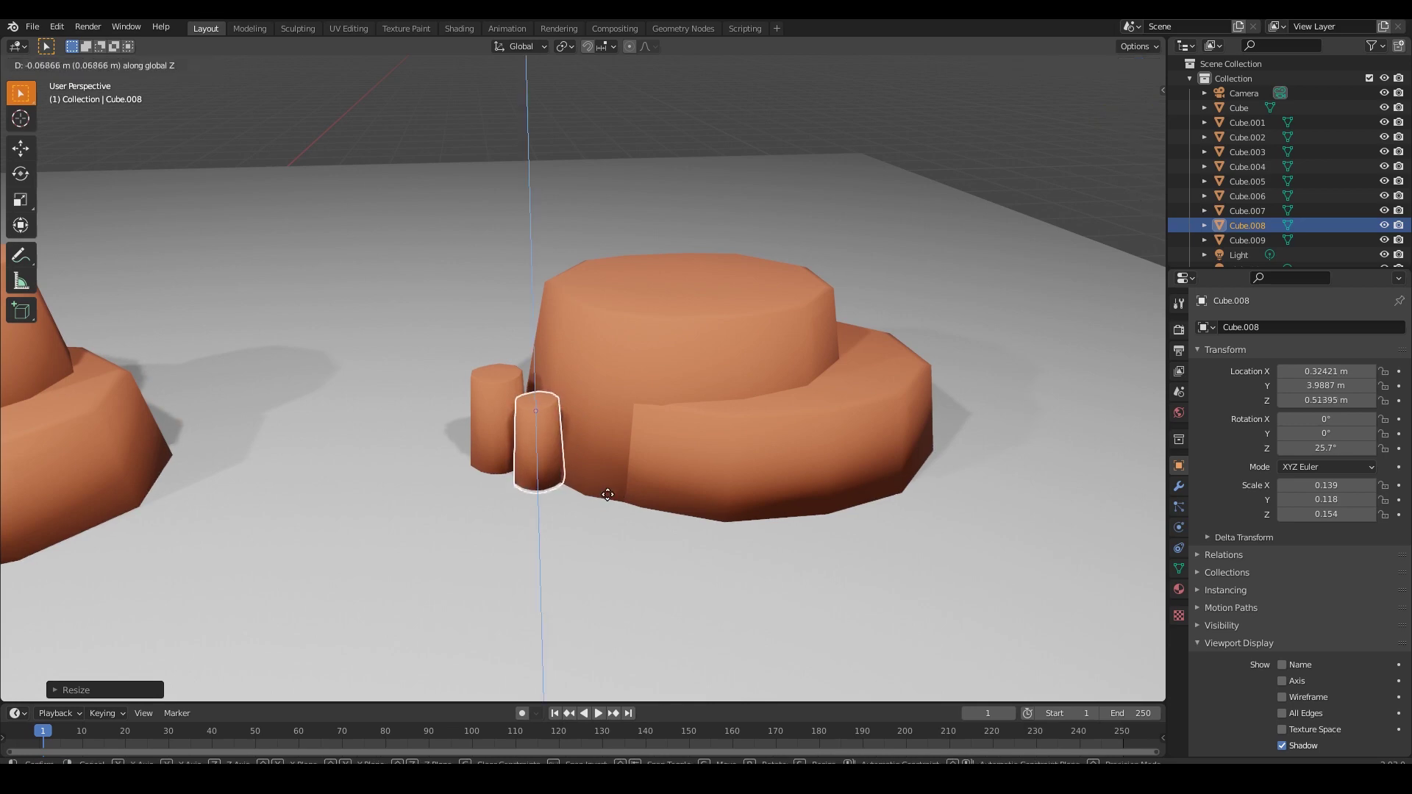
pyautogui.click(607, 496)
# Shorten the pillar copy by lowering its top vertices about 0.27 m along Z
pyautogui.press('Tab')
pyautogui.hotkey('shift', 'z')
pyautogui.moveTo(583, 363); pyautogui.dragTo(504, 434)
pyautogui.hotkey('shift', 'z')
pyautogui.press('g')
pyautogui.press('z')
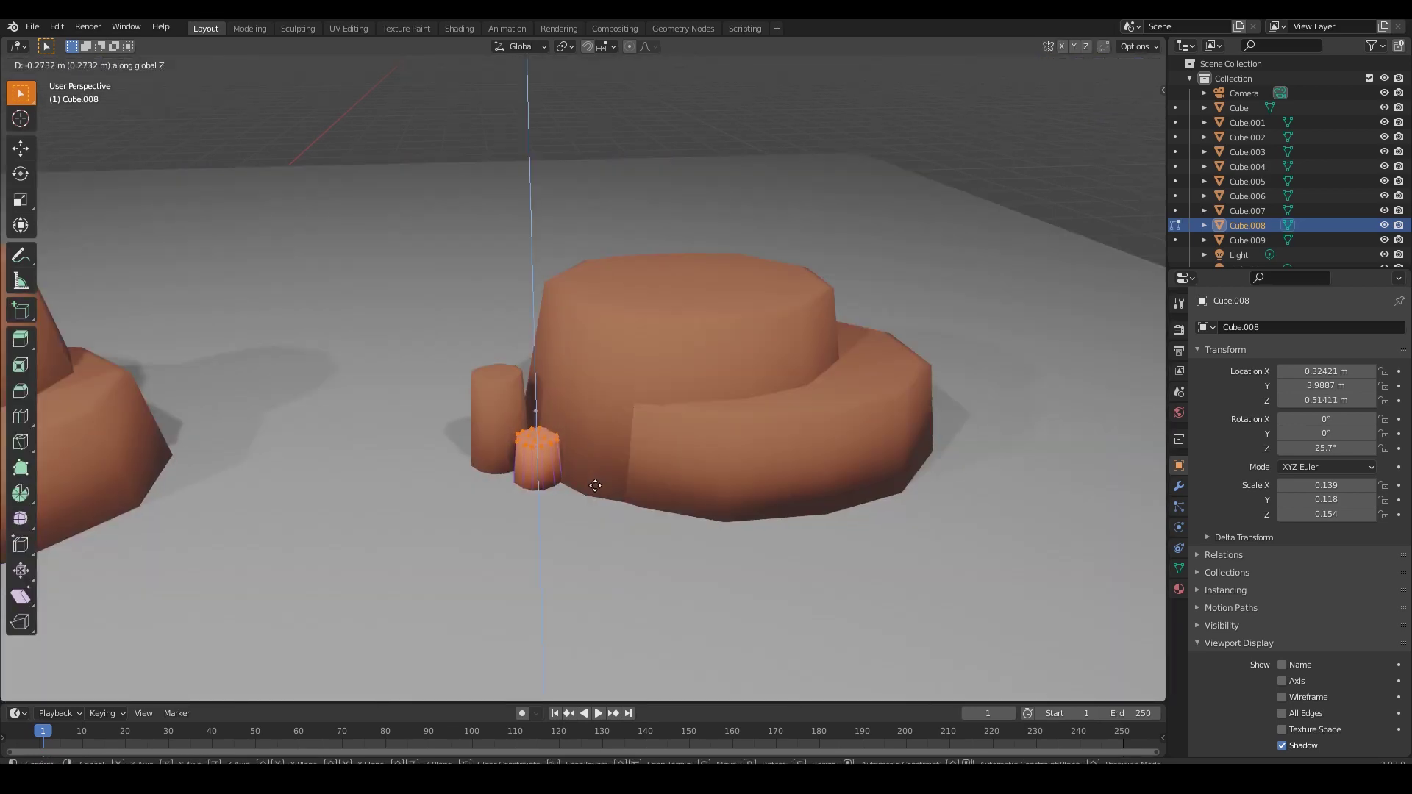
pyautogui.click(596, 485)
pyautogui.press('Tab')
pyautogui.hotkey('alt', 'a')
# Move the shortened pillar along Y to about 4.11 m so it sits against the large block
pyautogui.scroll(-3, 652, 419)
pyautogui.moveTo(651, 418); pyautogui.dragTo(630, 390, button='middle')
pyautogui.scroll(4, 628, 417)
pyautogui.click(566, 418)
pyautogui.press('g')
pyautogui.press('y')
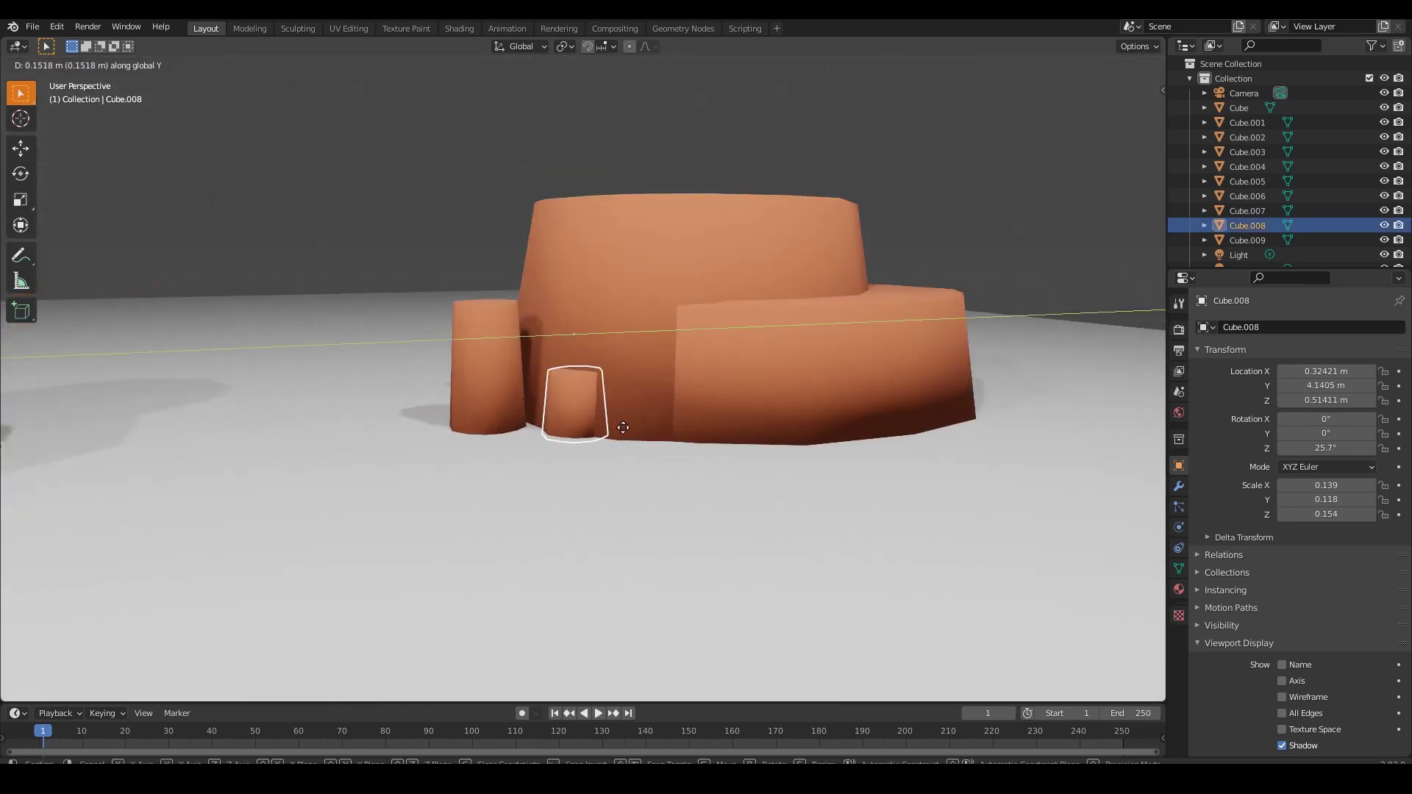
pyautogui.click(621, 428)
# Move the taller pillar along Y to about 3.98 m, against the cluster
pyautogui.click(430, 171)
pyautogui.moveTo(430, 171); pyautogui.dragTo(441, 199, button='middle')
pyautogui.click(518, 319)
pyautogui.press('g')
pyautogui.press('y')
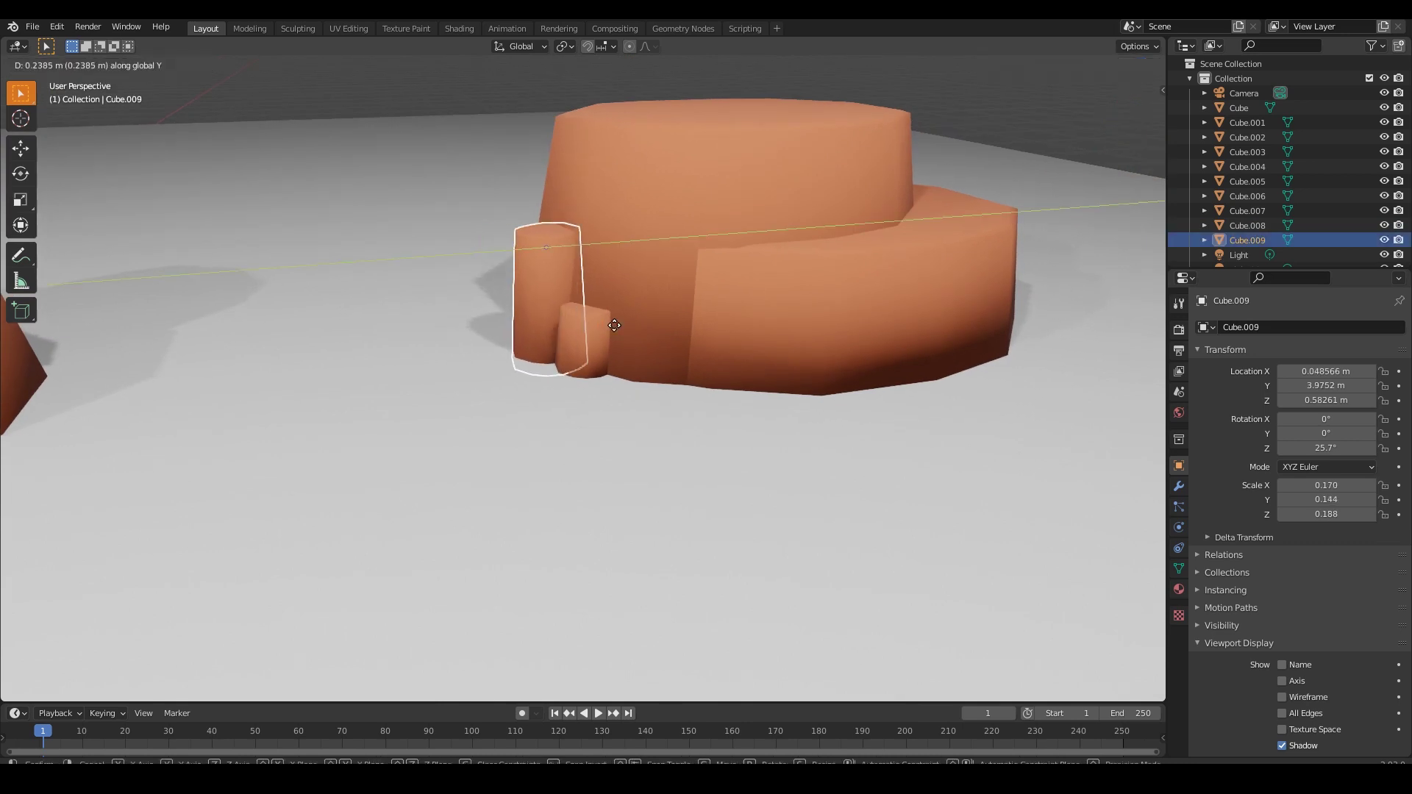
pyautogui.click(559, 360)
# Move the taller pillar along Y to about 3.71 m so it stands clear of the short one
pyautogui.hotkey('alt', 'a')
pyautogui.scroll(-3, 559, 360)
pyautogui.scroll(-3, 696, 451)
pyautogui.moveTo(696, 452); pyautogui.dragTo(647, 342, button='middle')
pyautogui.click(657, 368)
pyautogui.press('g')
pyautogui.press('y')
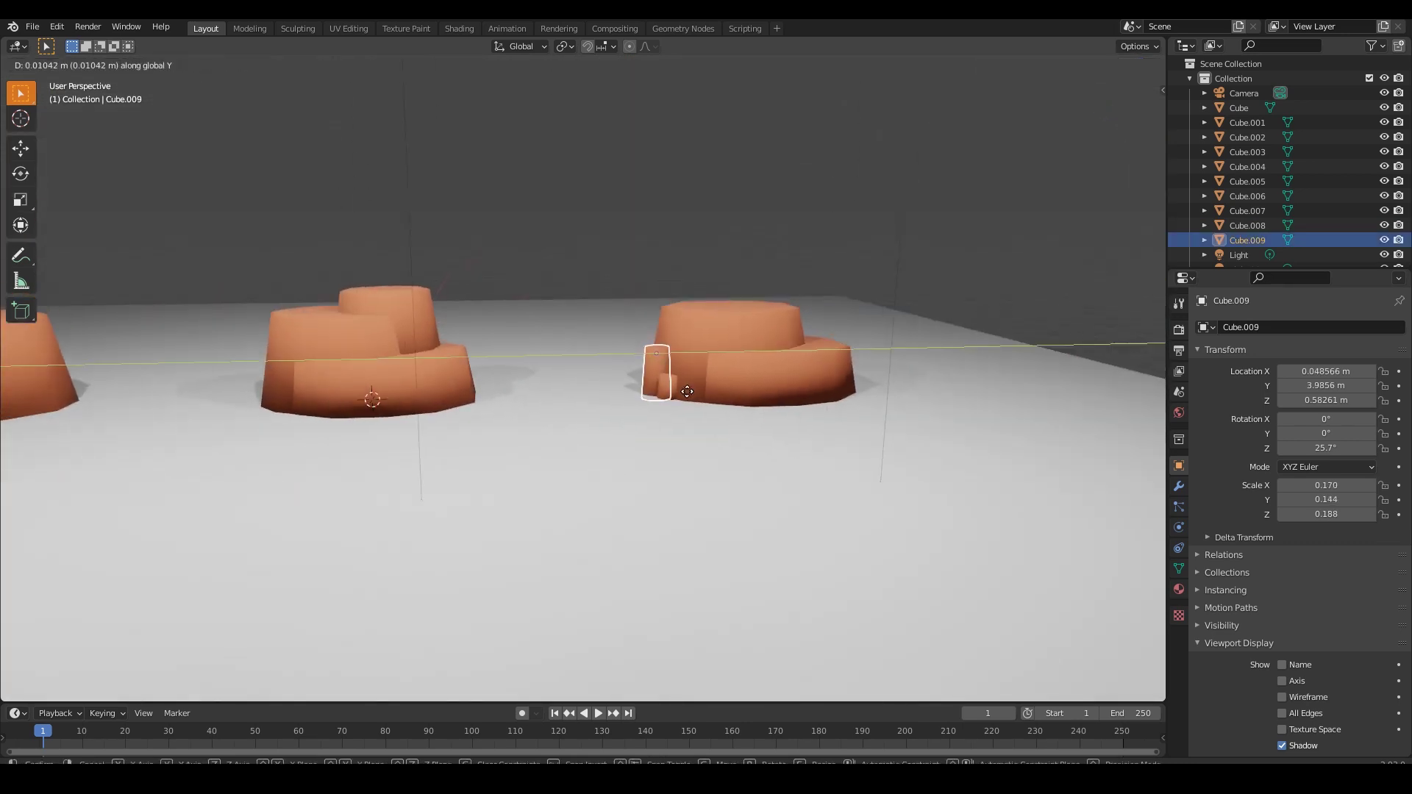
pyautogui.click(633, 266)
pyautogui.click(633, 266)
pyautogui.scroll(-2, 654, 353)
pyautogui.keyDown('shift'); pyautogui.moveTo(669, 407); pyautogui.dragTo(594, 428, button='middle'); pyautogui.keyUp('shift')
pyautogui.scroll(4, 699, 409)
pyautogui.click(634, 428)
pyautogui.scroll(-3, 652, 446)
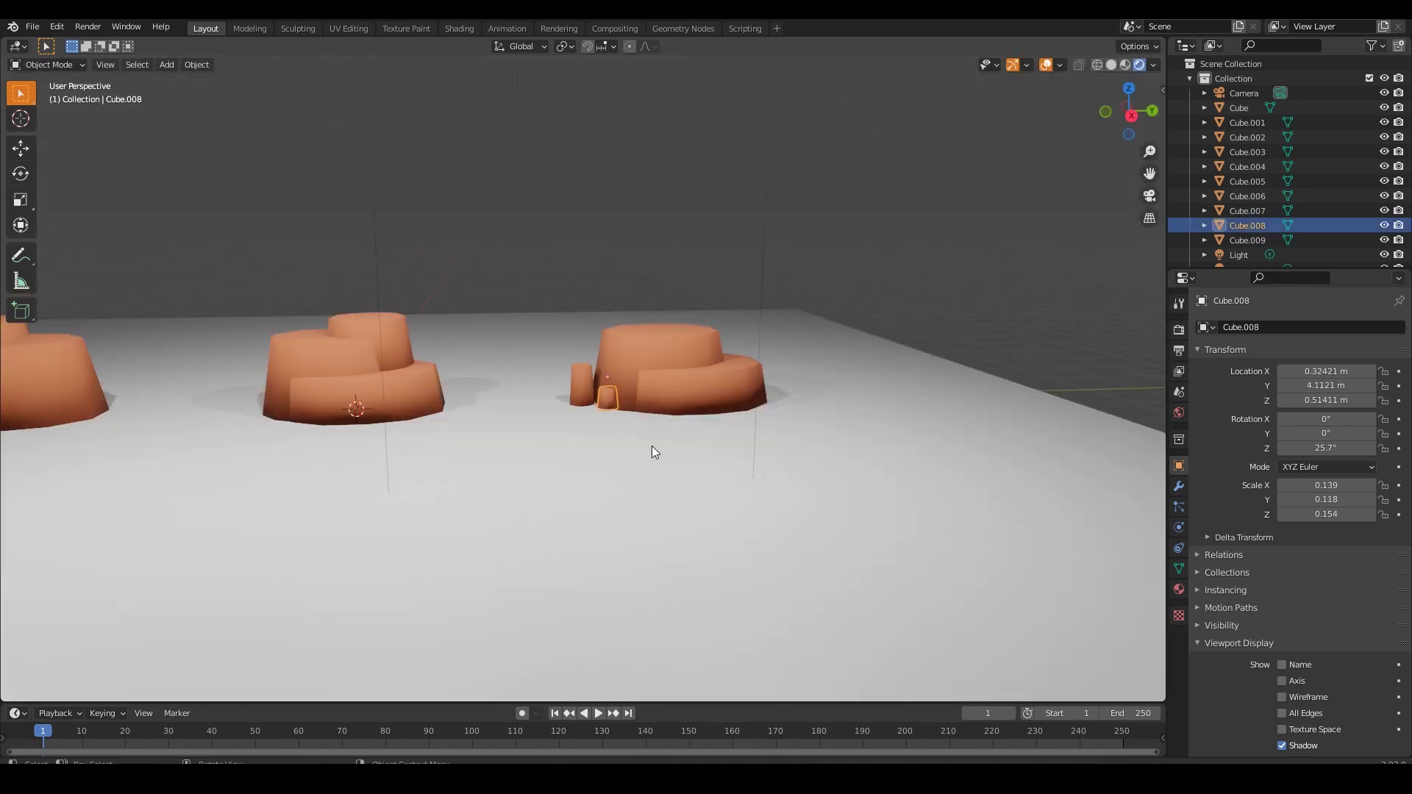
pyautogui.click(583, 270)
pyautogui.keyDown('shift'); pyautogui.moveTo(583, 271); pyautogui.dragTo(814, 456, button='middle'); pyautogui.keyUp('shift')
pyautogui.scroll(3, 709, 430)
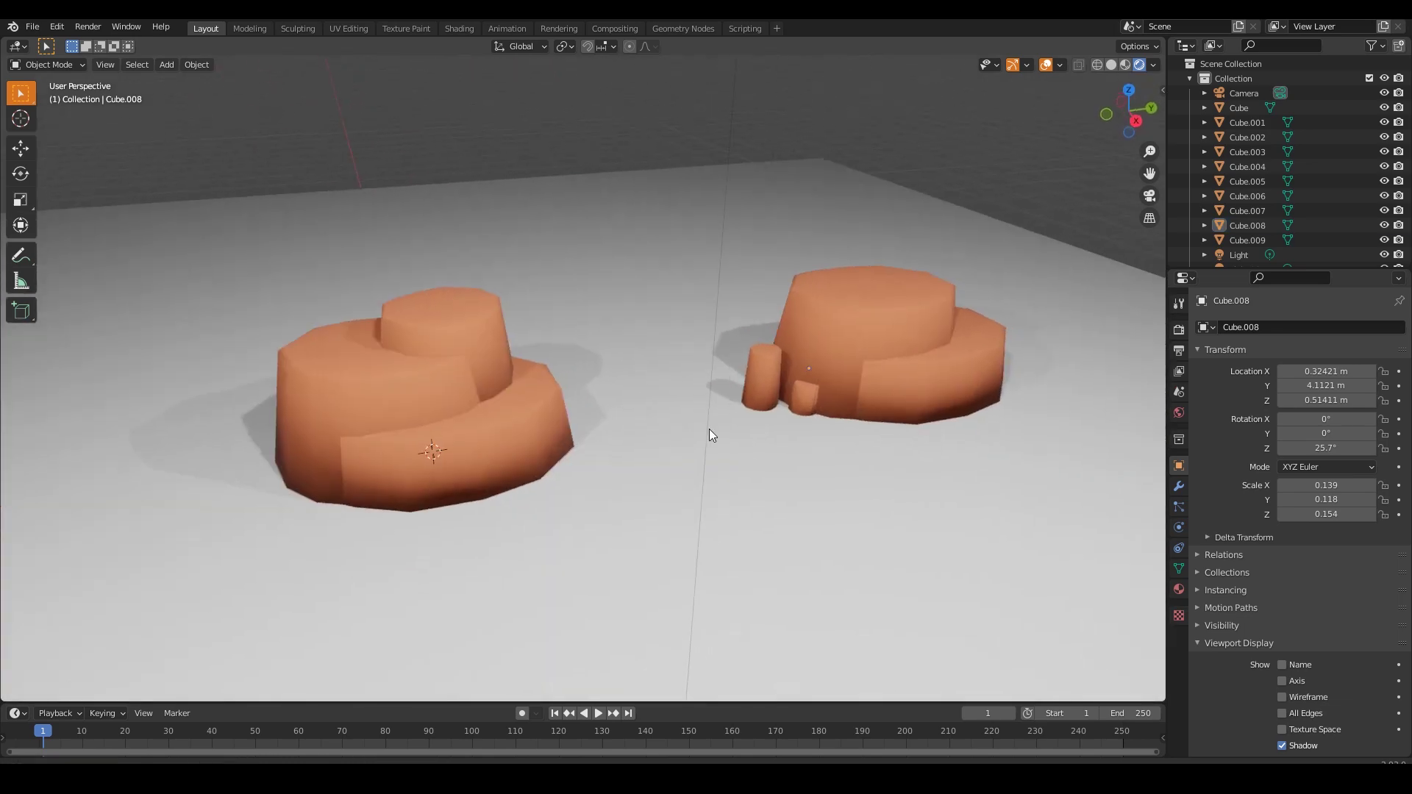
# Duplicate the taller pillar and place the copy in front of the cluster at about X 0.96 m, Y 4.54 m
pyautogui.keyDown('shift'); pyautogui.moveTo(709, 429); pyautogui.dragTo(655, 418, button='middle'); pyautogui.keyUp('shift')
pyautogui.scroll(1, 655, 418)
pyautogui.click(571, 403)
pyautogui.press('KP_7')
pyautogui.hotkey('shift', 'd')
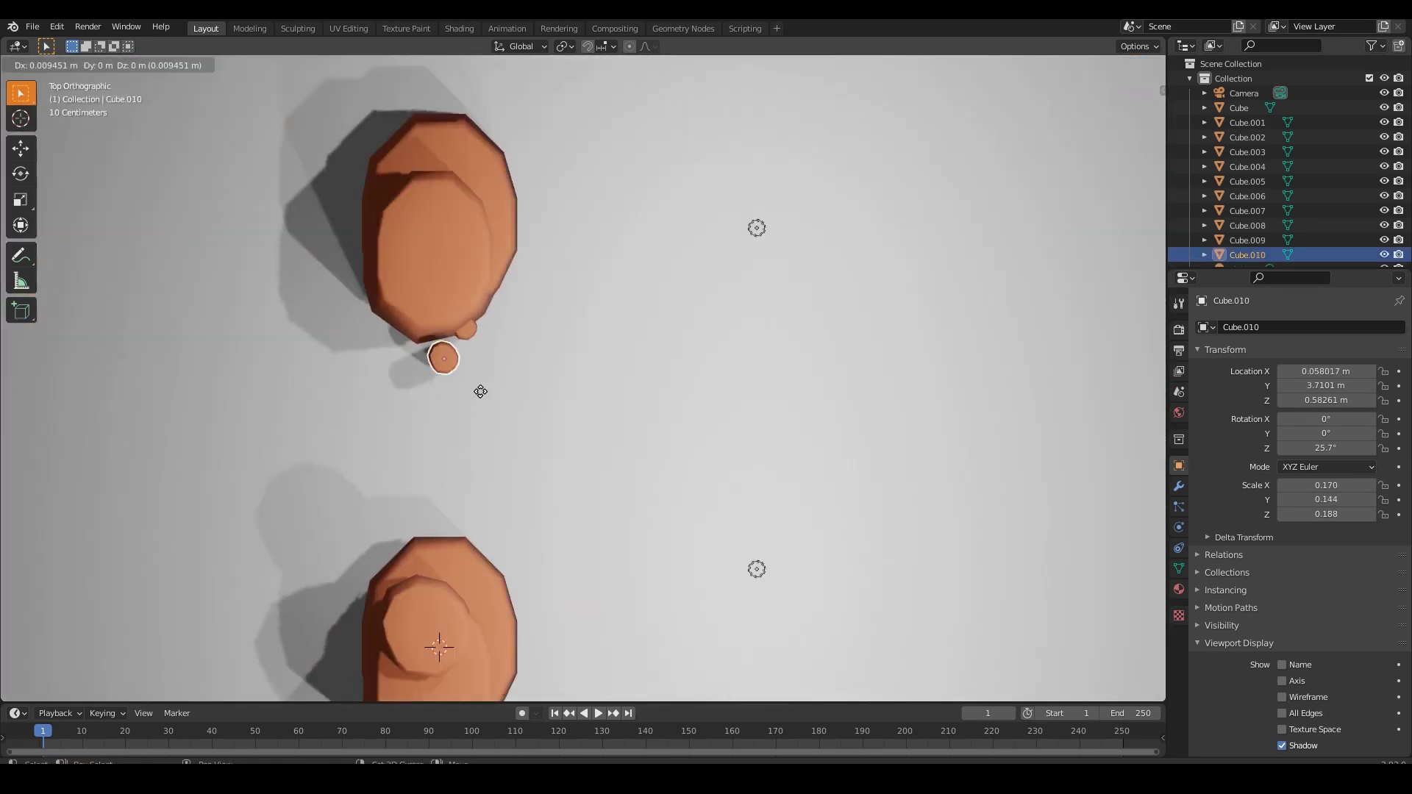
pyautogui.click(548, 319)
# Flatten the new pillar copy along Z to a scale of about 0.051 and lower it to about Z 0.14 m
pyautogui.press('s')
pyautogui.press('z')
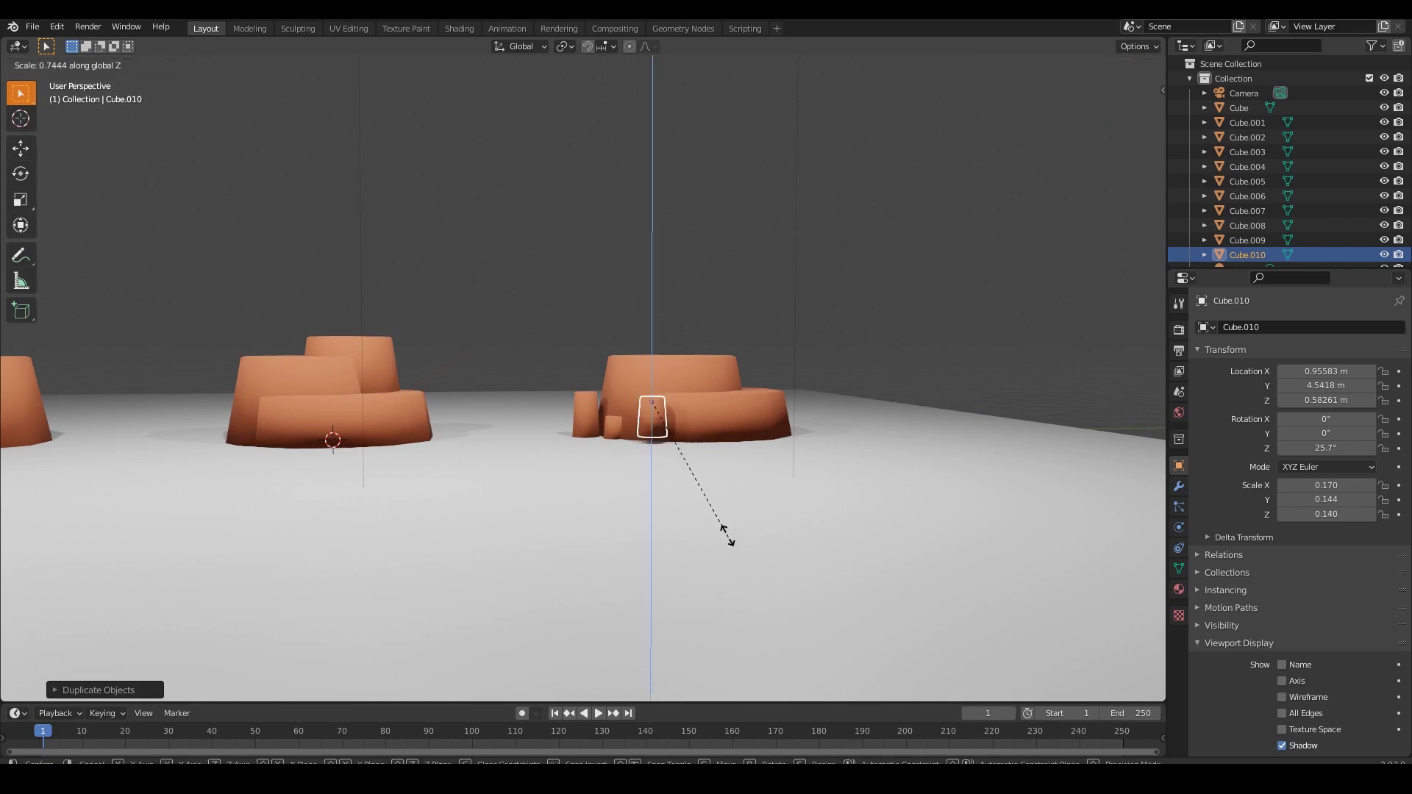
pyautogui.click(698, 434)
pyautogui.press('g')
pyautogui.press('z')
pyautogui.click(699, 465)
# Move the flat stone beside the middle cluster, at about X -0.53 m, Y -1.55 m
pyautogui.click(688, 459)
pyautogui.moveTo(631, 397); pyautogui.dragTo(648, 422, button='middle')
pyautogui.click(646, 417)
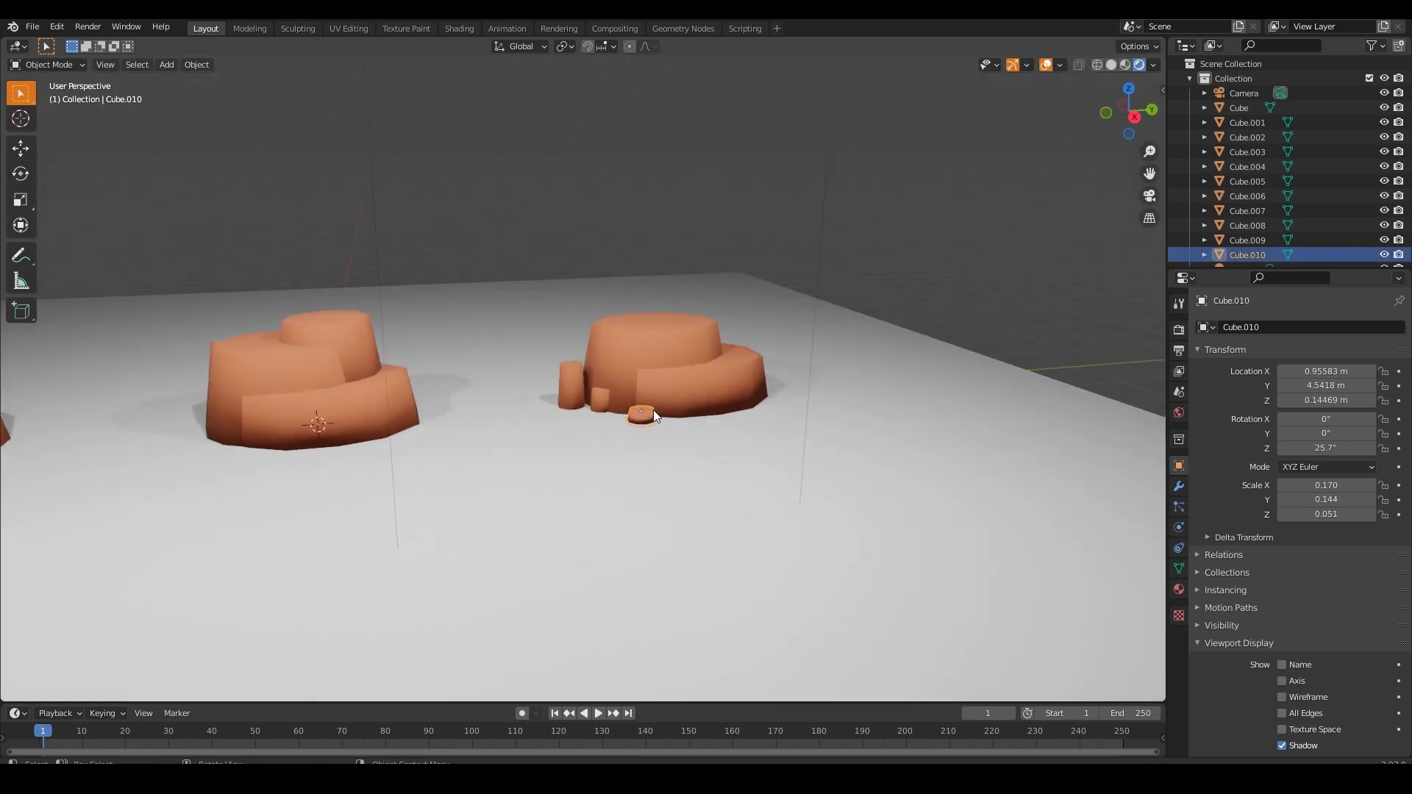
pyautogui.press('KP_7')
pyautogui.press('g')
pyautogui.click(545, 516)
pyautogui.hotkey('alt', 'a')
pyautogui.moveTo(545, 515); pyautogui.dragTo(642, 415, button='middle')
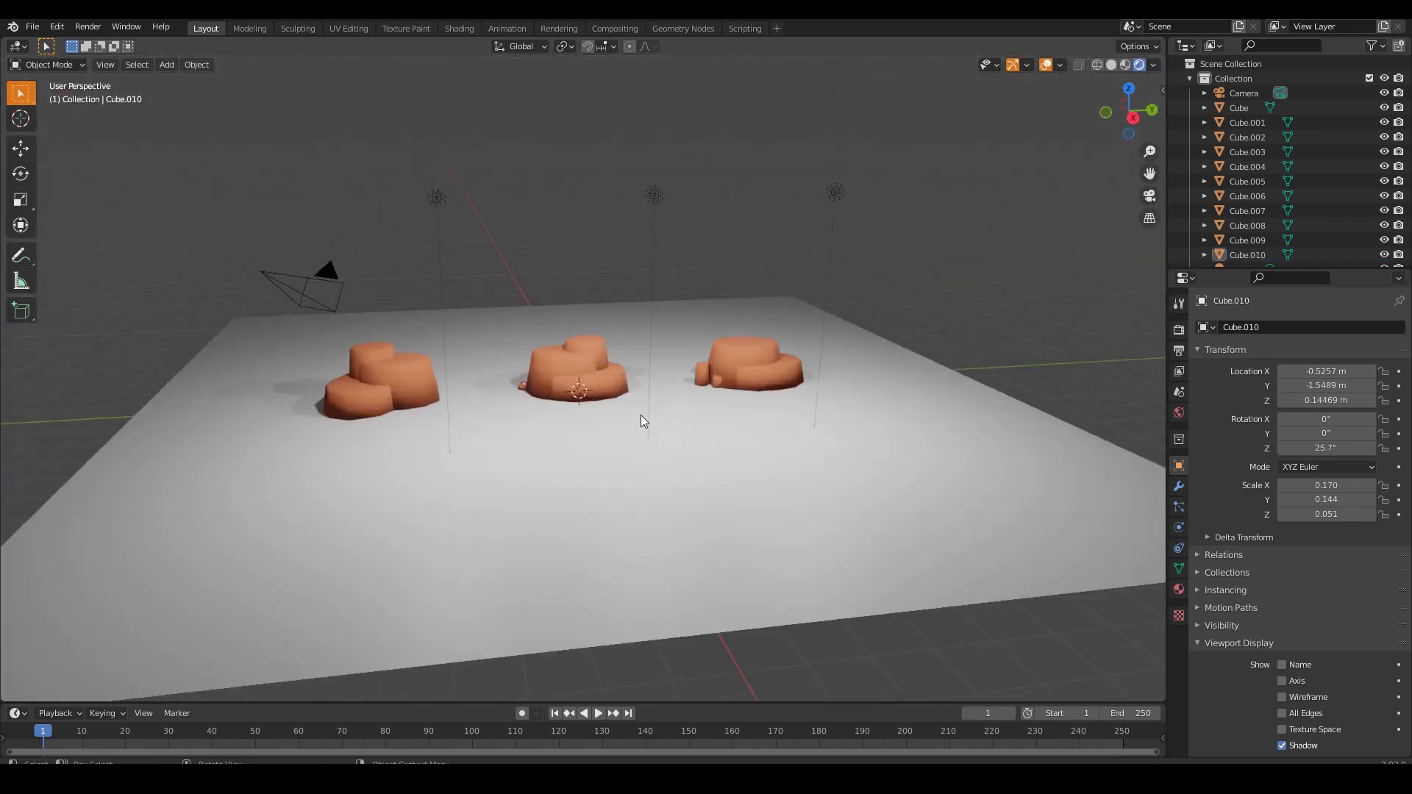
# Duplicate the newest cluster's two large blocks and two pillars, placing the copies about -4.44 m along X and -2.50 m along Y
pyautogui.scroll(3, 642, 415)
pyautogui.click(846, 335)
pyautogui.click(640, 187)
pyautogui.keyDown('shift'); pyautogui.moveTo(728, 394); pyautogui.dragTo(507, 367, button='middle'); pyautogui.keyUp('shift')
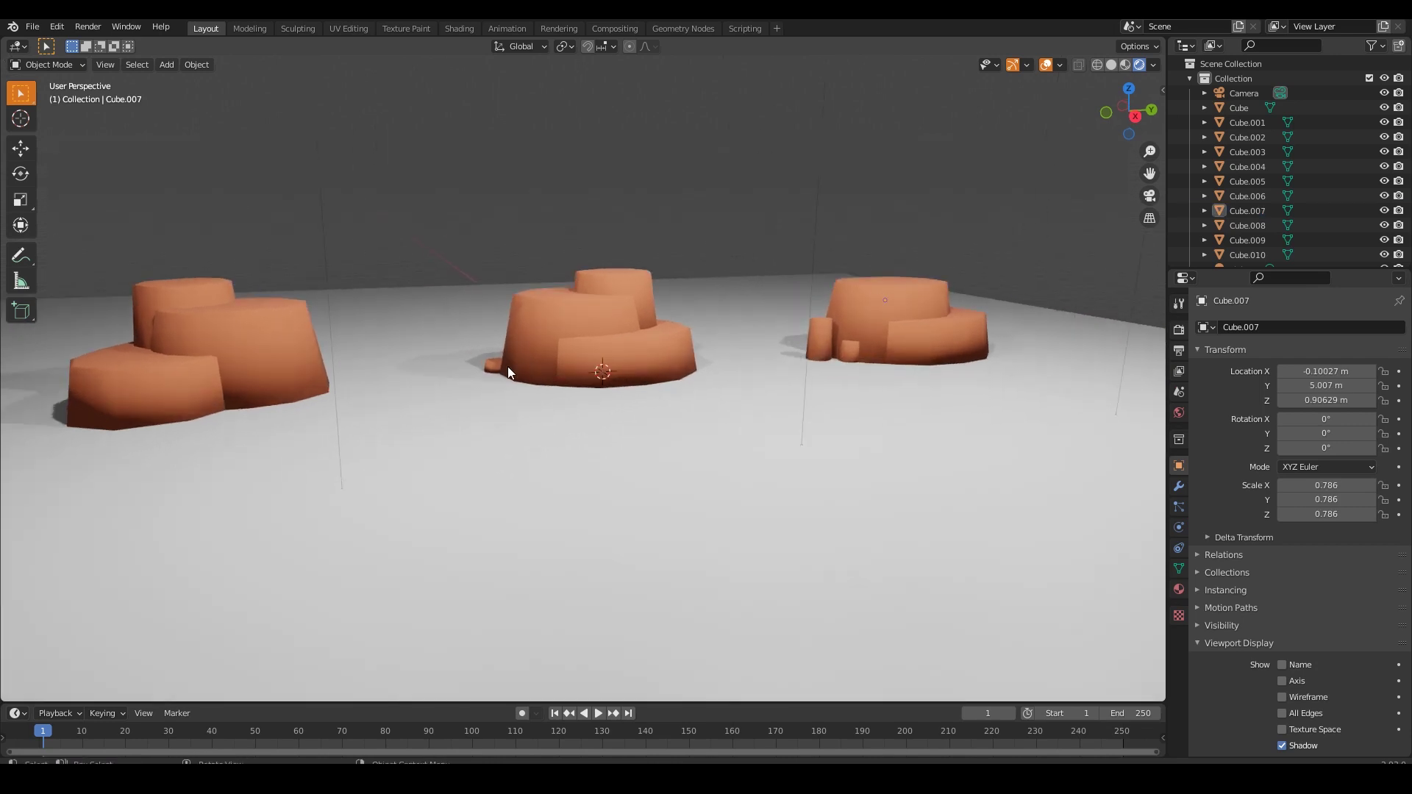
pyautogui.moveTo(865, 373); pyautogui.dragTo(821, 403, button='middle')
pyautogui.press('KP_3')
pyautogui.moveTo(826, 306); pyautogui.dragTo(1022, 371)
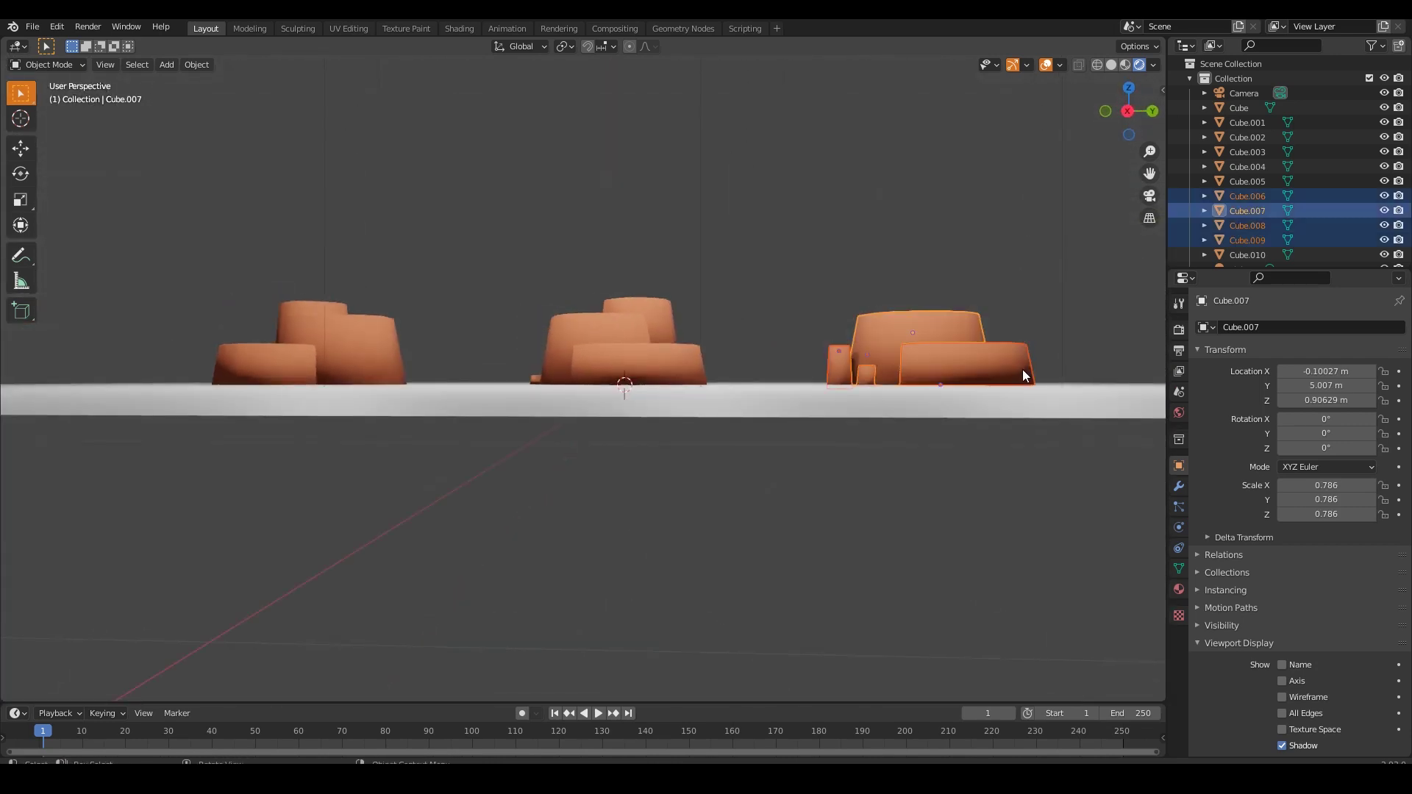
pyautogui.press('KP_7')
pyautogui.hotkey('shift', 'd')
pyautogui.moveTo(586, 479); pyautogui.dragTo(725, 367, button='middle')
pyautogui.press('y')
pyautogui.click(728, 339)
# Scale the rear cluster's taller pillar up about 2.3 times and move it along Y against the large block
pyautogui.scroll(4, 735, 335)
pyautogui.click(737, 331)
pyautogui.click(506, 346)
pyautogui.press('s')
pyautogui.click(702, 411)
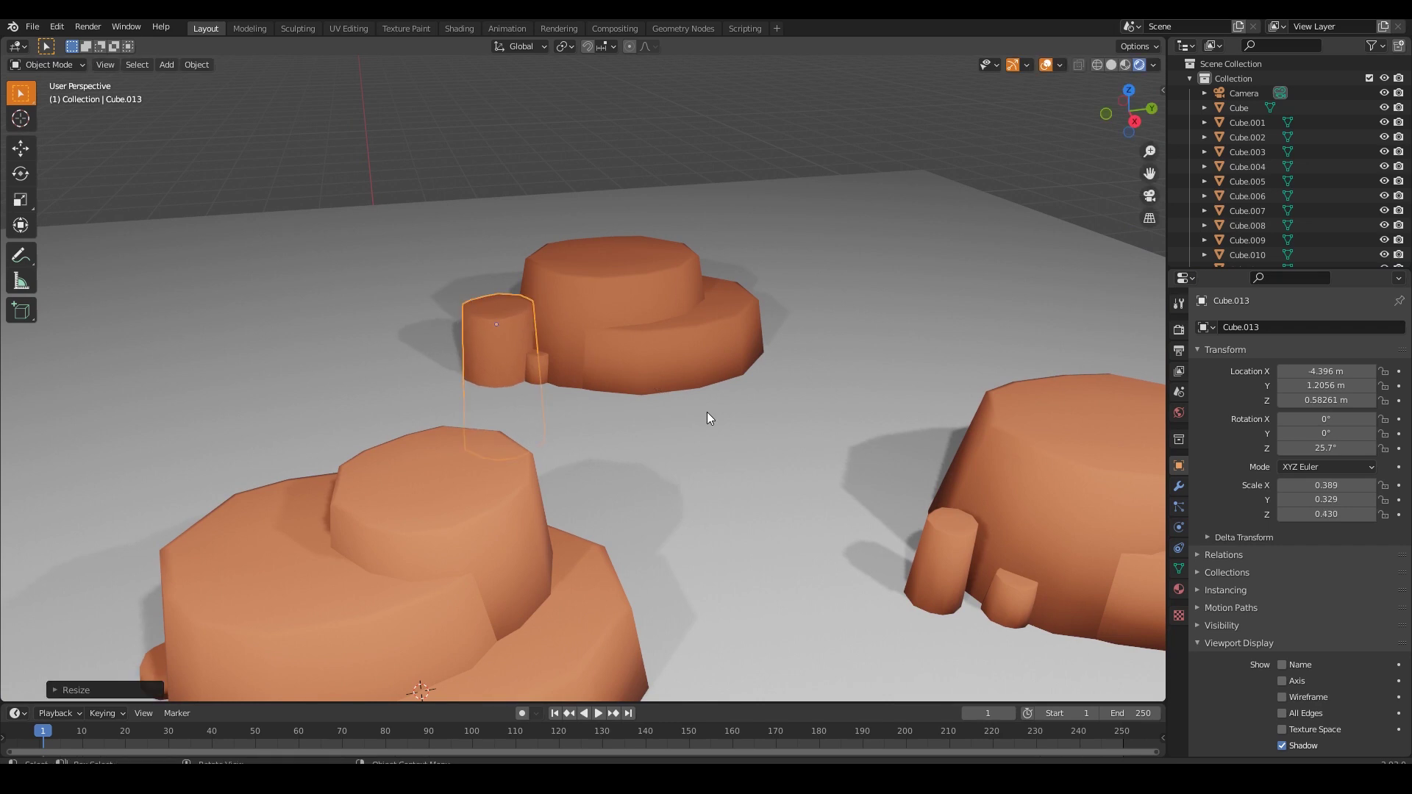
pyautogui.press('g')
pyautogui.press('y')
pyautogui.click(731, 406)
# Move the rear cluster's short pillar to about X -4.06 m, Y 4.19 m, at the cluster's opposite end
pyautogui.click(545, 373)
pyautogui.press('g')
pyautogui.press('x')
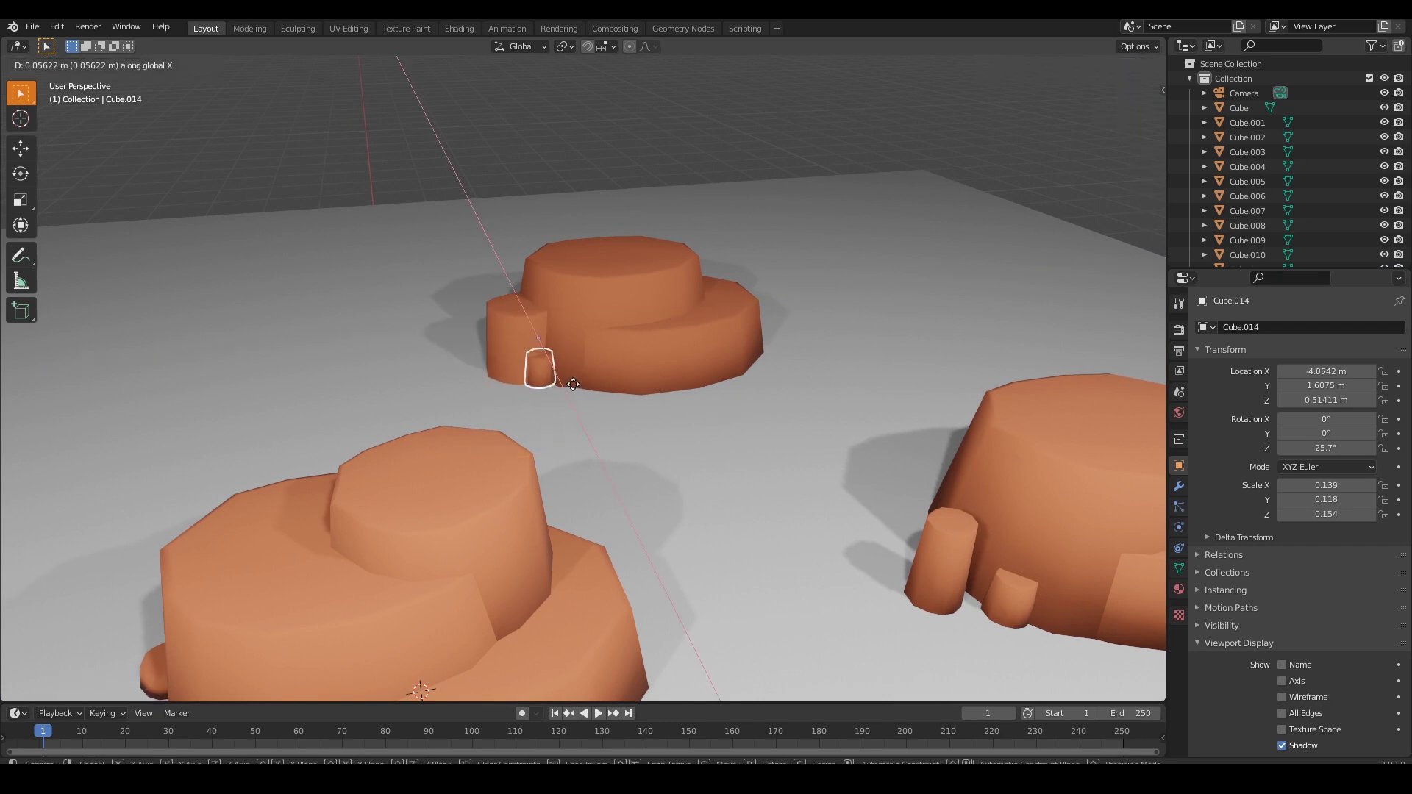
pyautogui.click(573, 385)
pyautogui.press('g')
pyautogui.press('y')
pyautogui.click(792, 362)
pyautogui.click(823, 275)
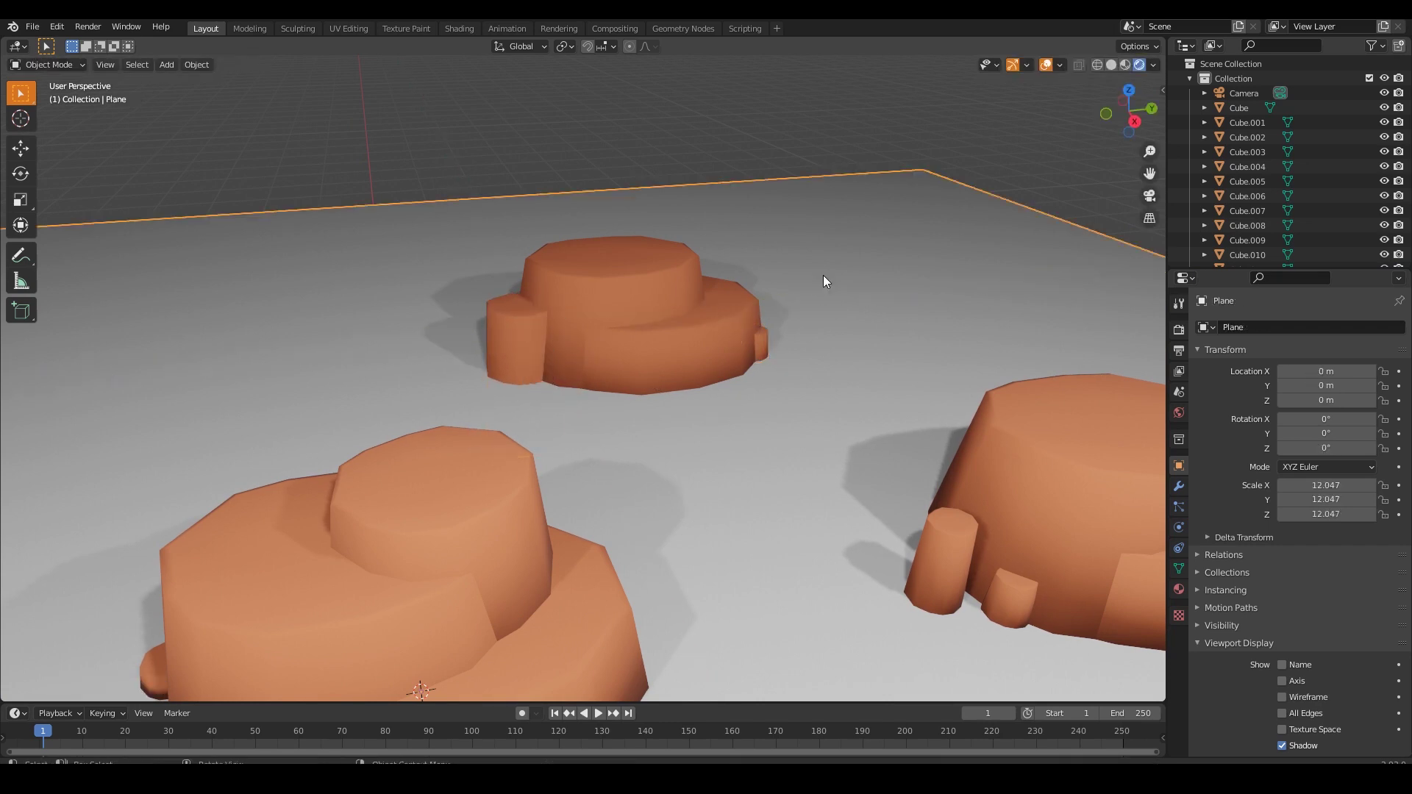
# Move the rear cluster's tall main block to about X -4.81 m, Y 3.26 m
pyautogui.moveTo(561, 368); pyautogui.dragTo(622, 395, button='middle')
pyautogui.click(533, 347)
pyautogui.scroll(-3, 622, 395)
pyautogui.scroll(2, 633, 352)
pyautogui.scroll(-2, 640, 375)
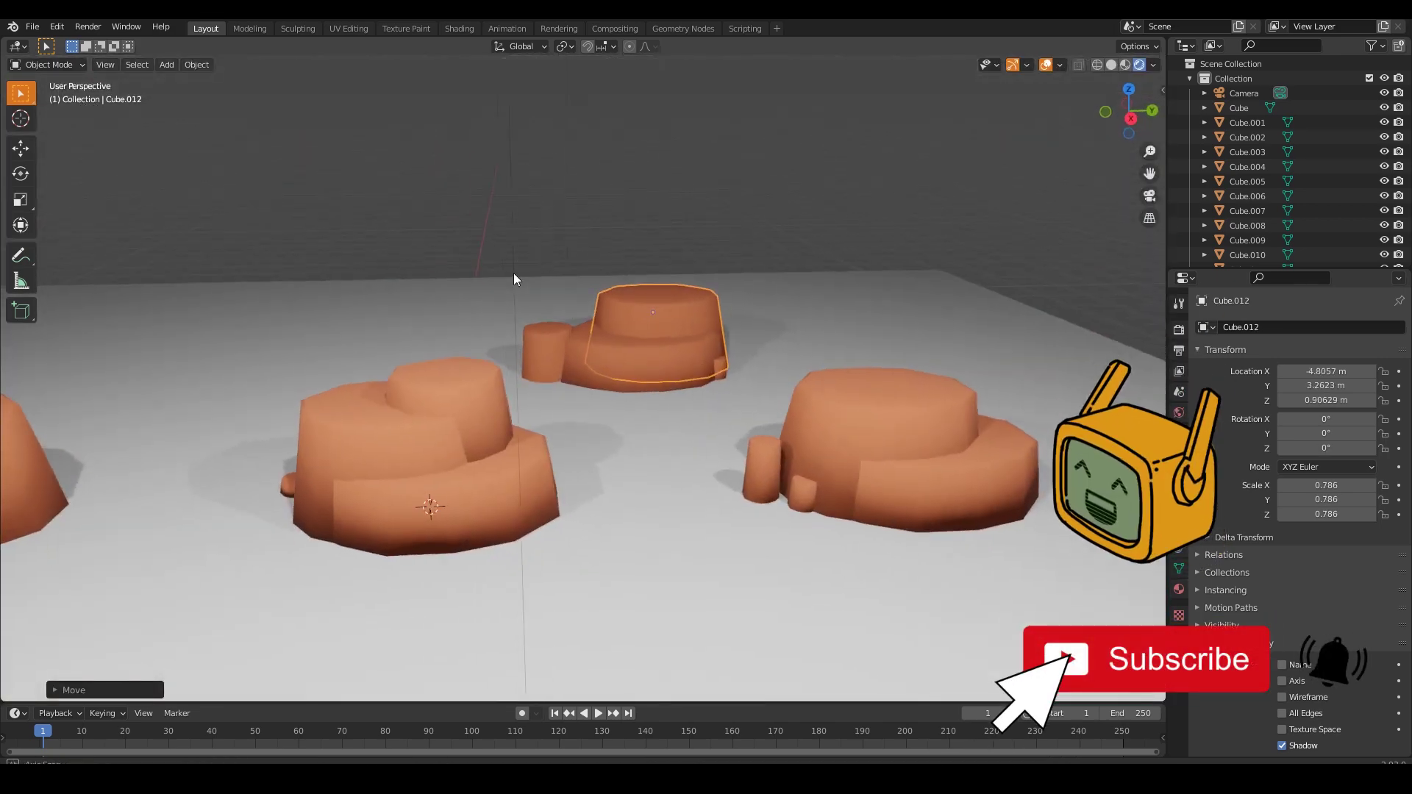
pyautogui.click(514, 273)
# Join the rear cluster's two large blocks and two pillars into one object
pyautogui.scroll(-6, 780, 260)
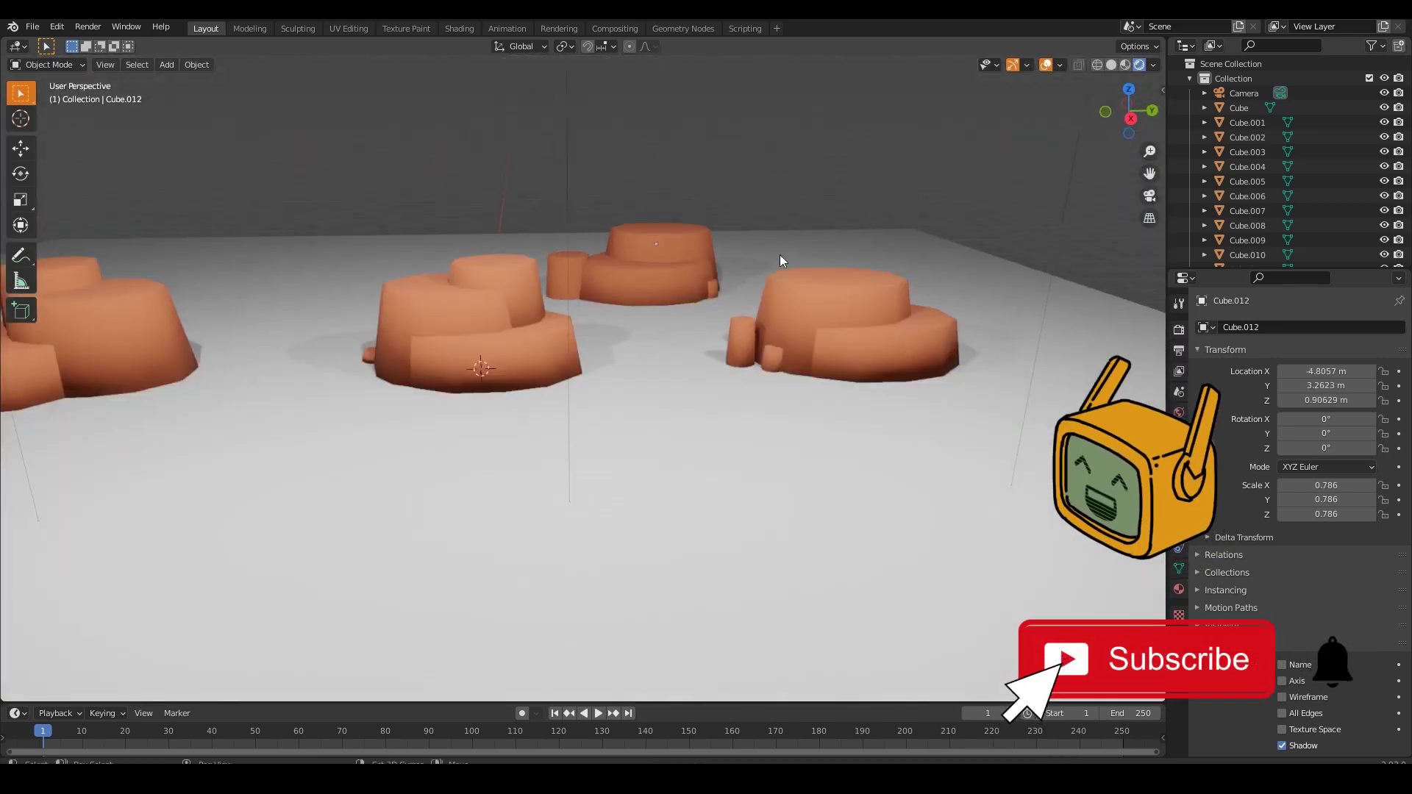
pyautogui.moveTo(780, 261); pyautogui.dragTo(680, 396, button='middle')
pyautogui.scroll(6, 687, 377)
pyautogui.scroll(-4, 682, 387)
pyautogui.scroll(4, 685, 390)
pyautogui.scroll(-1, 696, 371)
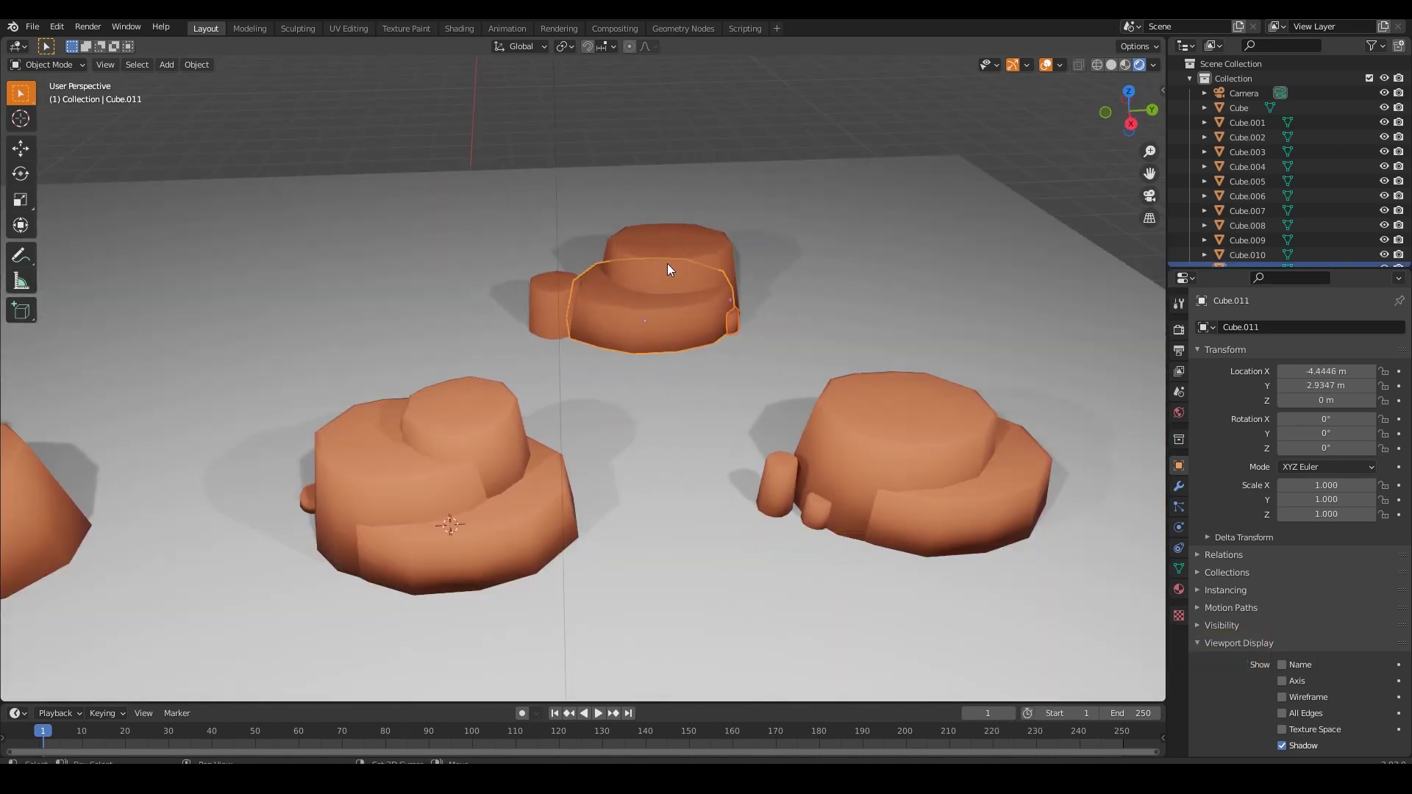
pyautogui.click(692, 259)
pyautogui.keyDown('shift'); pyautogui.click(638, 315); pyautogui.keyUp('shift')
pyautogui.keyDown('shift'); pyautogui.click(542, 314); pyautogui.keyUp('shift')
pyautogui.keyDown('shift'); pyautogui.click(731, 319); pyautogui.keyUp('shift')
pyautogui.hotkey('ctrl', 'j')
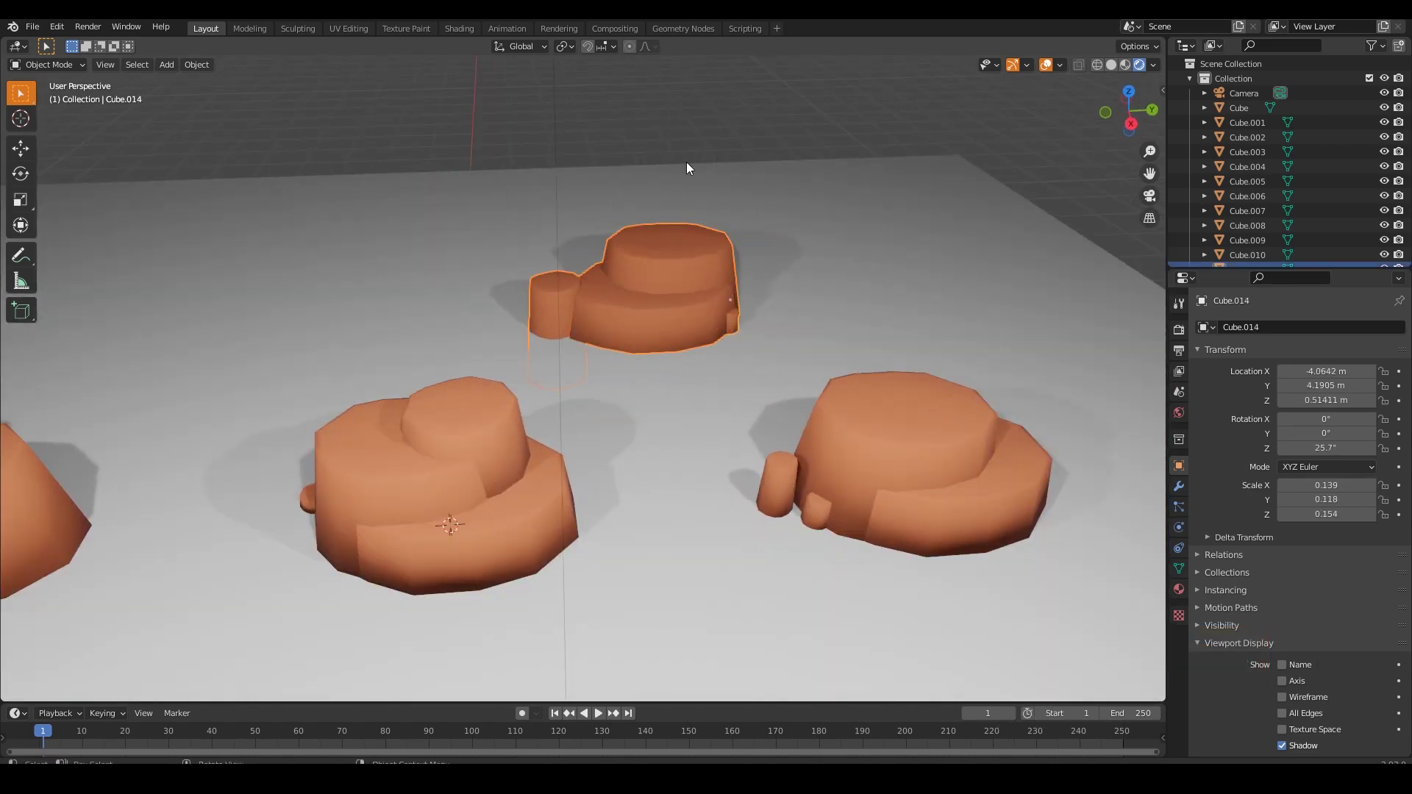
# Raise the bottom vertices of the joined rear cluster's thick pillar from below the plane up to ground level
pyautogui.click(686, 161)
pyautogui.click(657, 289)
pyautogui.press('g')
pyautogui.rightClick(642, 302)
pyautogui.press('KP_3')
pyautogui.press('Tab')
pyautogui.press('z')
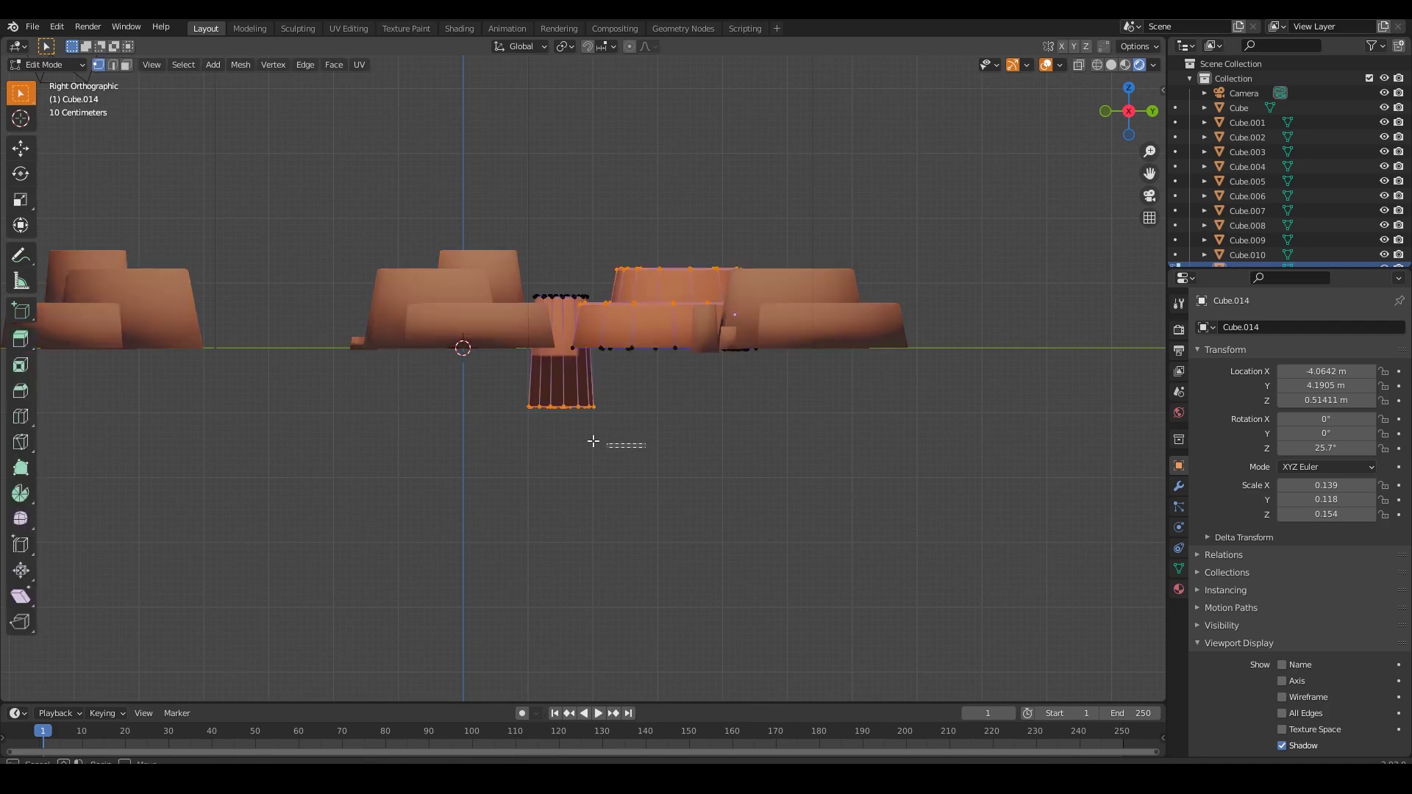
pyautogui.moveTo(651, 481)
pyautogui.mouseDown()
pyautogui.moveTo(538, 431)
pyautogui.moveTo(547, 438)
pyautogui.mouseUp()
pyautogui.press('g')
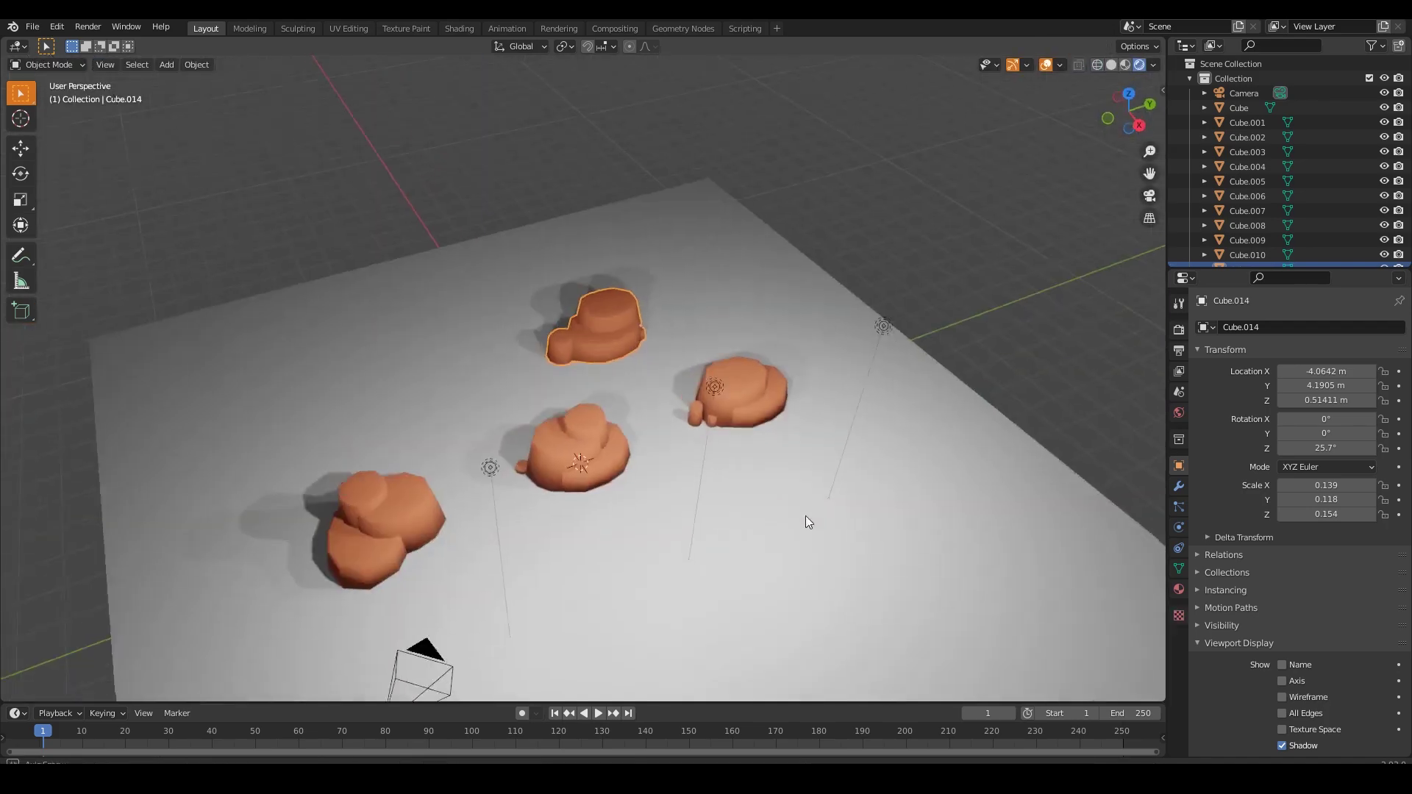
# Join the two large blocks and two small pillars of the cluster at Y 5.44 m into one object
pyautogui.moveTo(873, 276); pyautogui.dragTo(682, 354, button='middle')
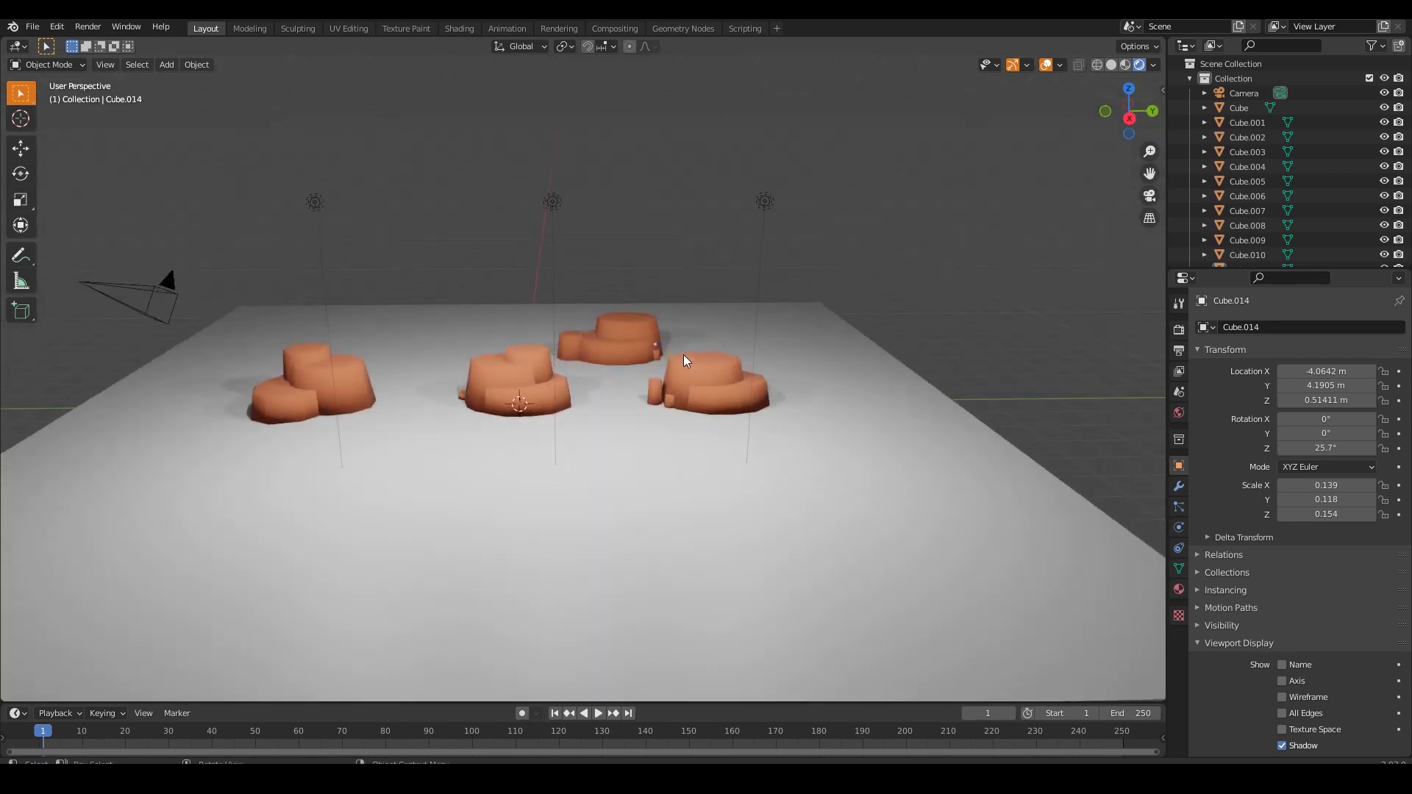
pyautogui.scroll(3, 862, 399)
pyautogui.click(863, 399)
pyautogui.keyDown('shift'); pyautogui.click(804, 429); pyautogui.keyUp('shift')
pyautogui.keyDown('shift'); pyautogui.click(770, 417); pyautogui.keyUp('shift')
pyautogui.keyDown('shift'); pyautogui.click(831, 393); pyautogui.keyUp('shift')
pyautogui.keyDown('shift'); pyautogui.click(952, 414); pyautogui.keyUp('shift')
pyautogui.hotkey('ctrl', 'j')
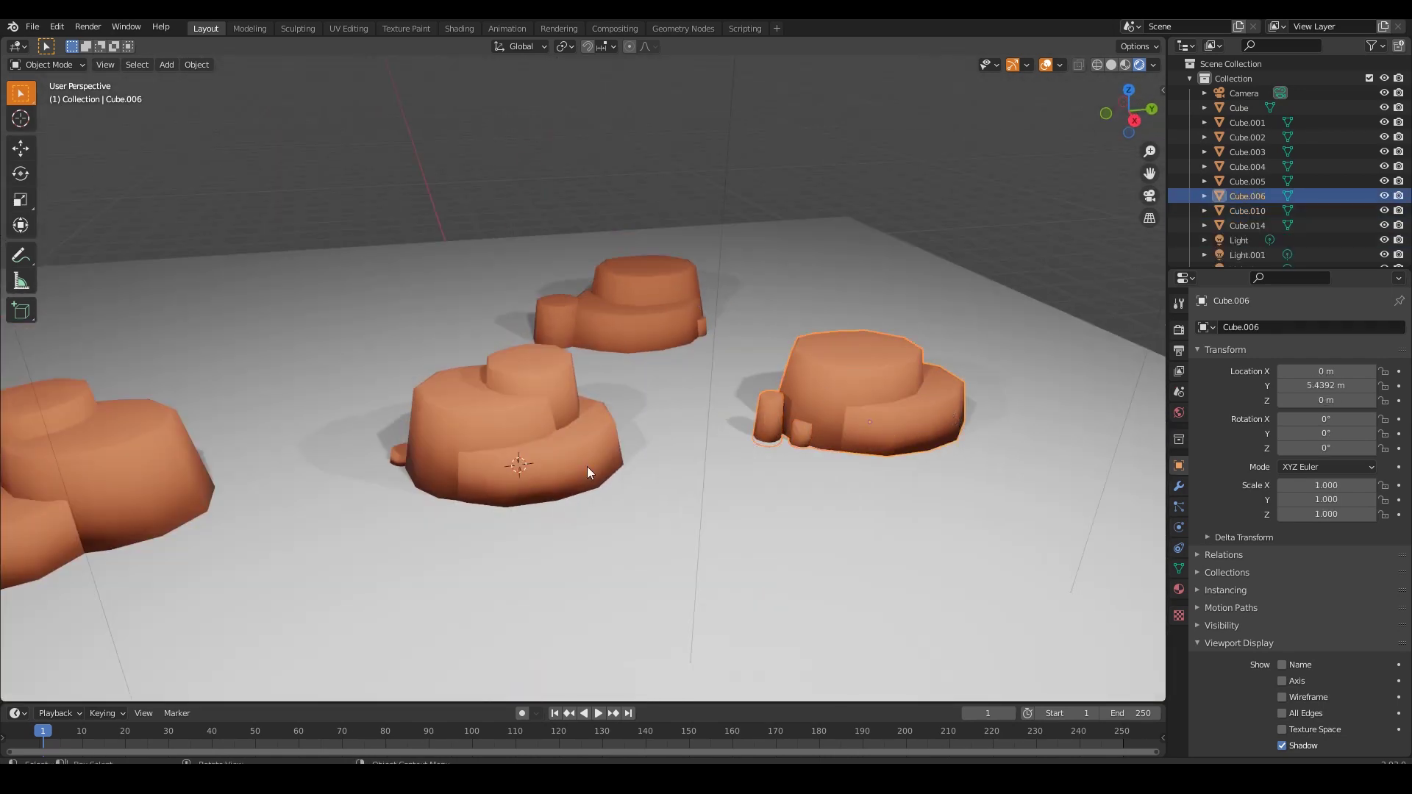
# Join the middle cluster's three blocks and its small flat stone into one object
pyautogui.click(530, 463)
pyautogui.keyDown('shift'); pyautogui.click(550, 381); pyautogui.keyUp('shift')
pyautogui.keyDown('shift'); pyautogui.click(457, 408); pyautogui.keyUp('shift')
pyautogui.keyDown('shift'); pyautogui.click(401, 455); pyautogui.keyUp('shift')
pyautogui.hotkey('ctrl', 'j')
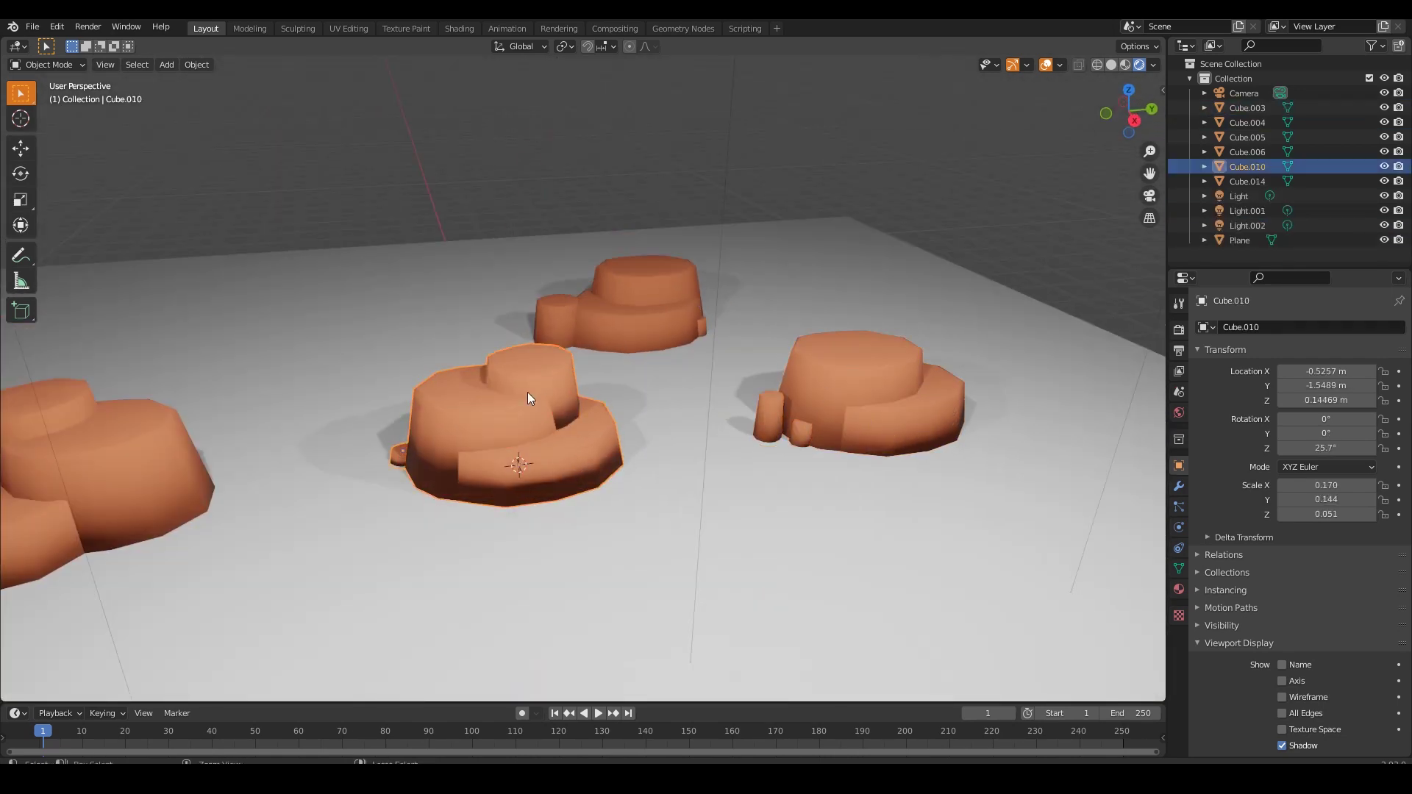
# Join the three blocks of the remaining separate cluster into one object
pyautogui.hotkey('alt', 'a')
pyautogui.scroll(-3, 528, 392)
pyautogui.keyDown('shift'); pyautogui.moveTo(274, 462); pyautogui.dragTo(456, 420, button='middle'); pyautogui.keyUp('shift')
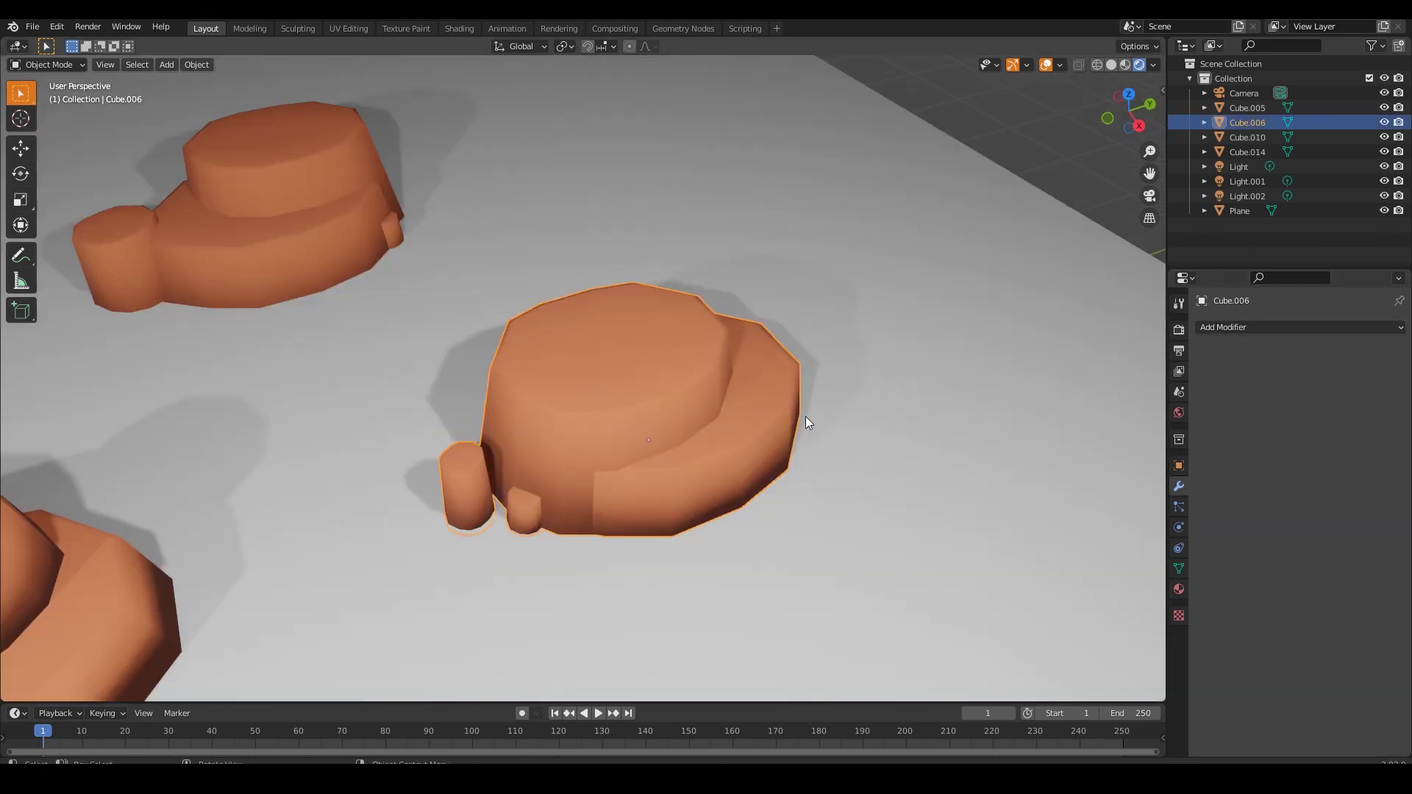
# Enable wireframe display for the joined cluster with the two small pillars
pyautogui.click(1179, 569)
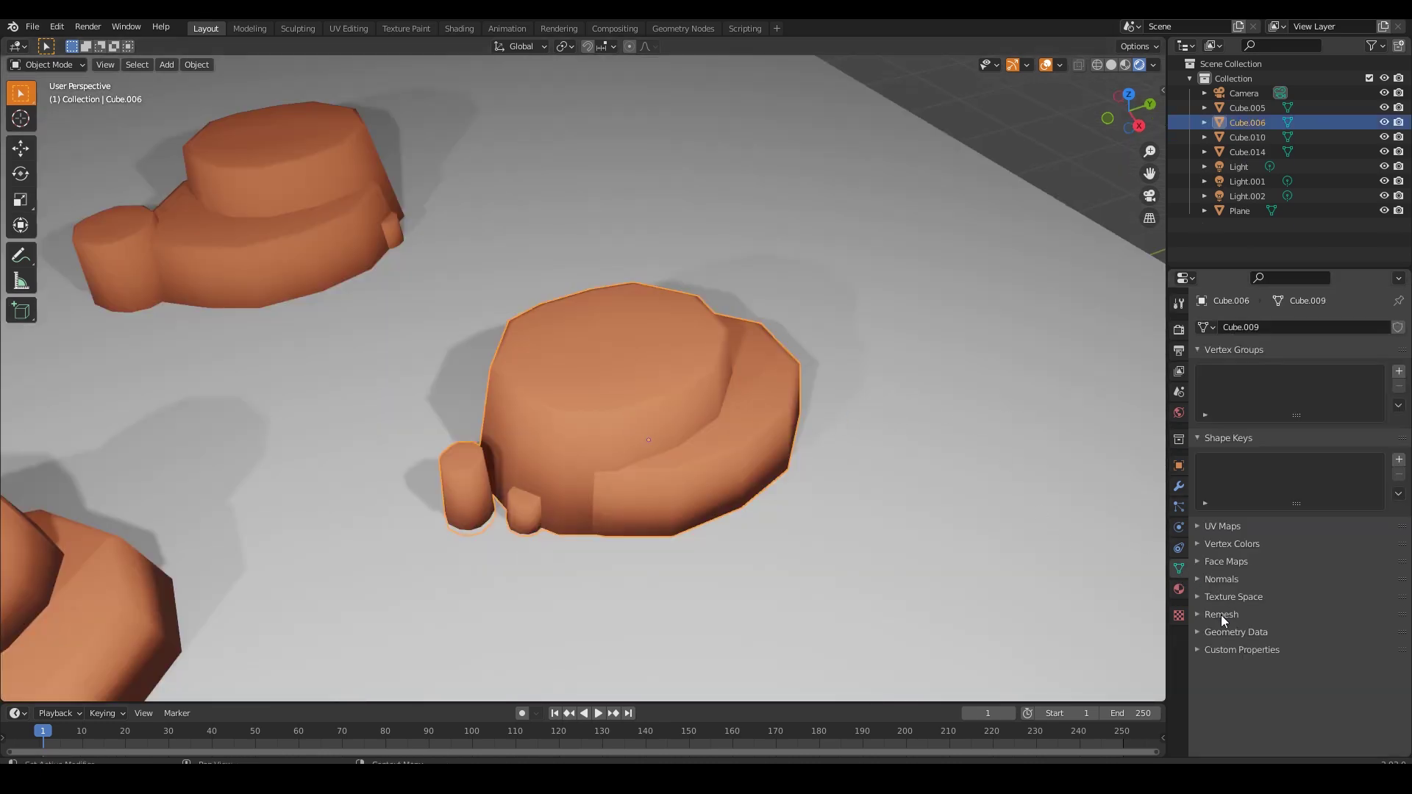
pyautogui.click(1179, 466)
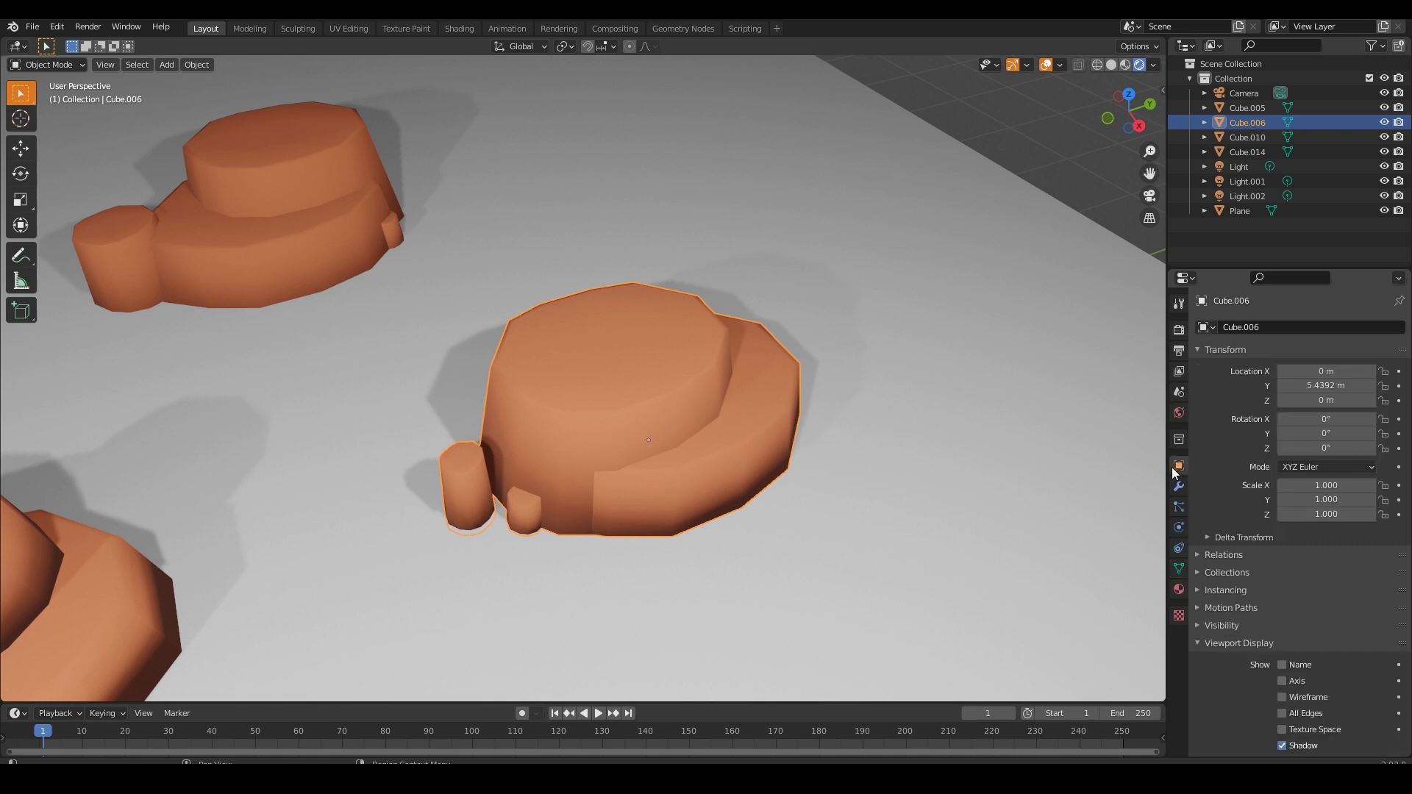
pyautogui.click(1282, 697)
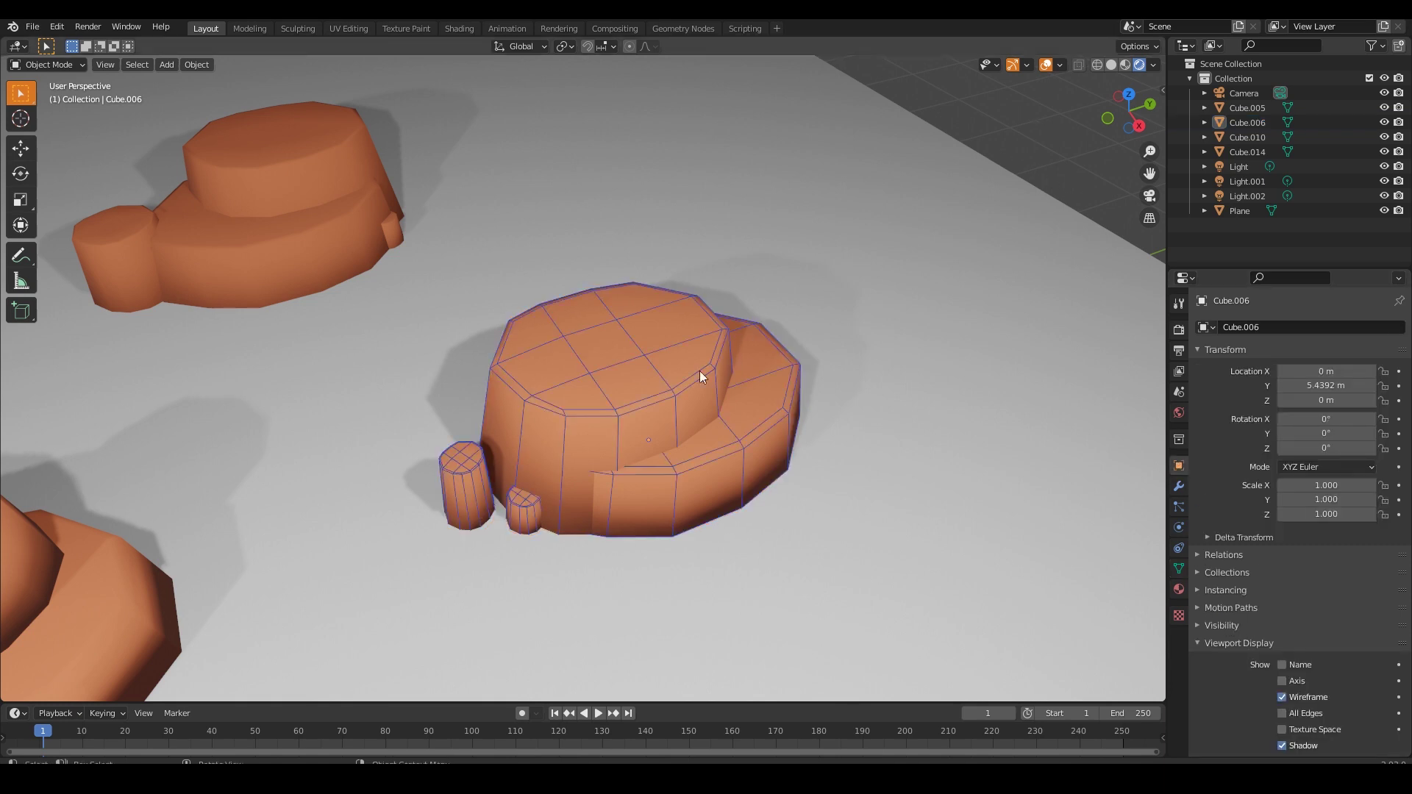
# Add a Decimate modifier to the cluster with two small pillars and reduce its Collapse ratio to about 0.72
pyautogui.click(1179, 486)
pyautogui.click(1242, 328)
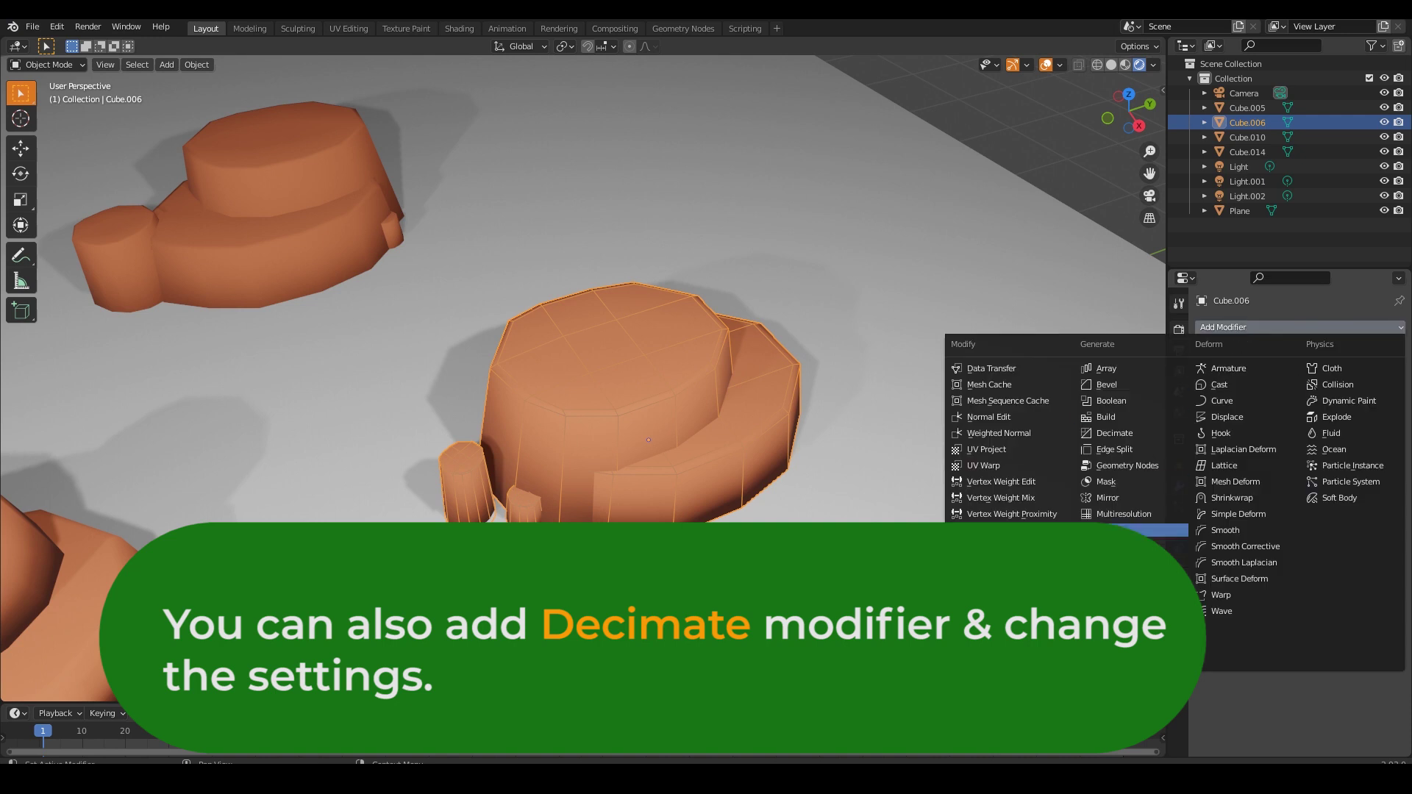
pyautogui.click(1119, 432)
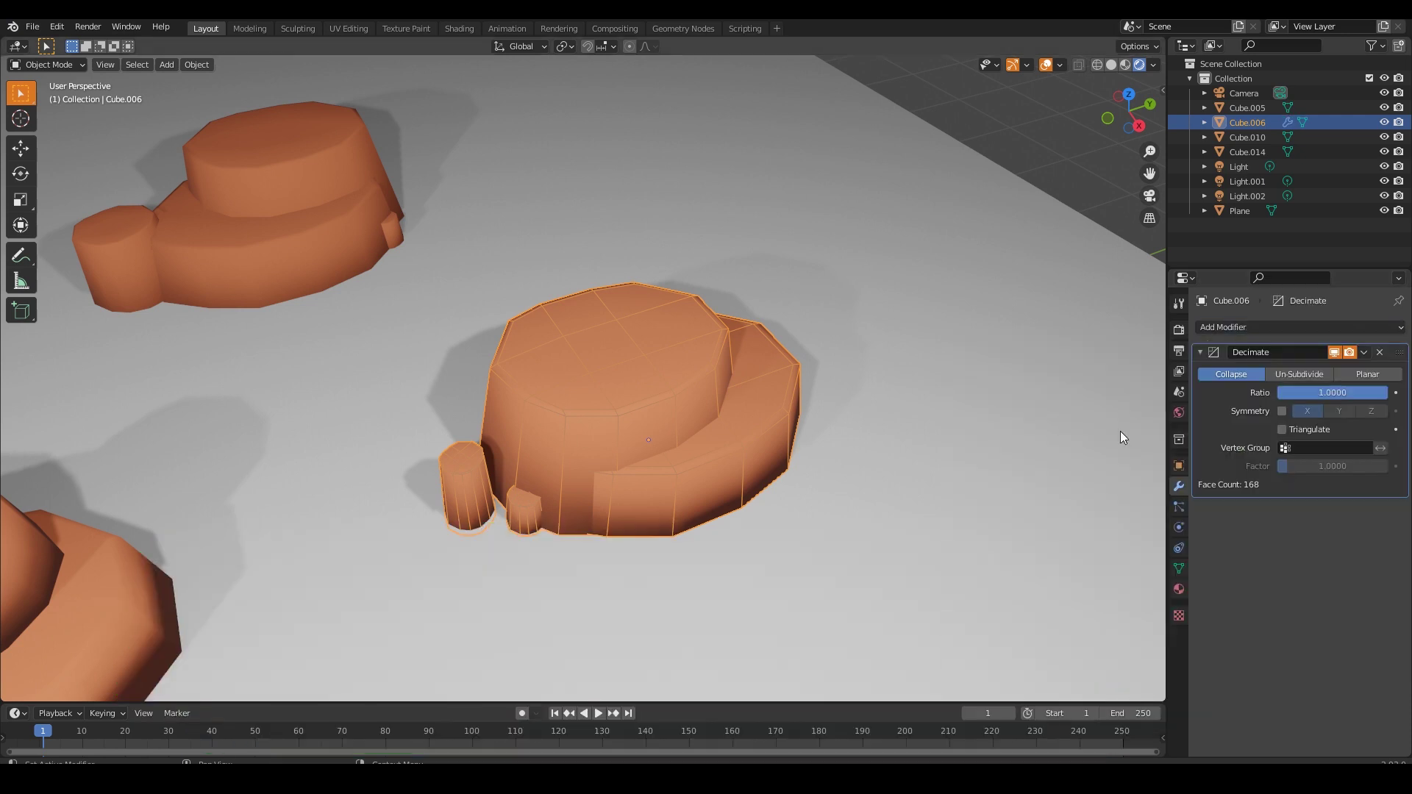
pyautogui.moveTo(1374, 395); pyautogui.dragTo(1358, 394)
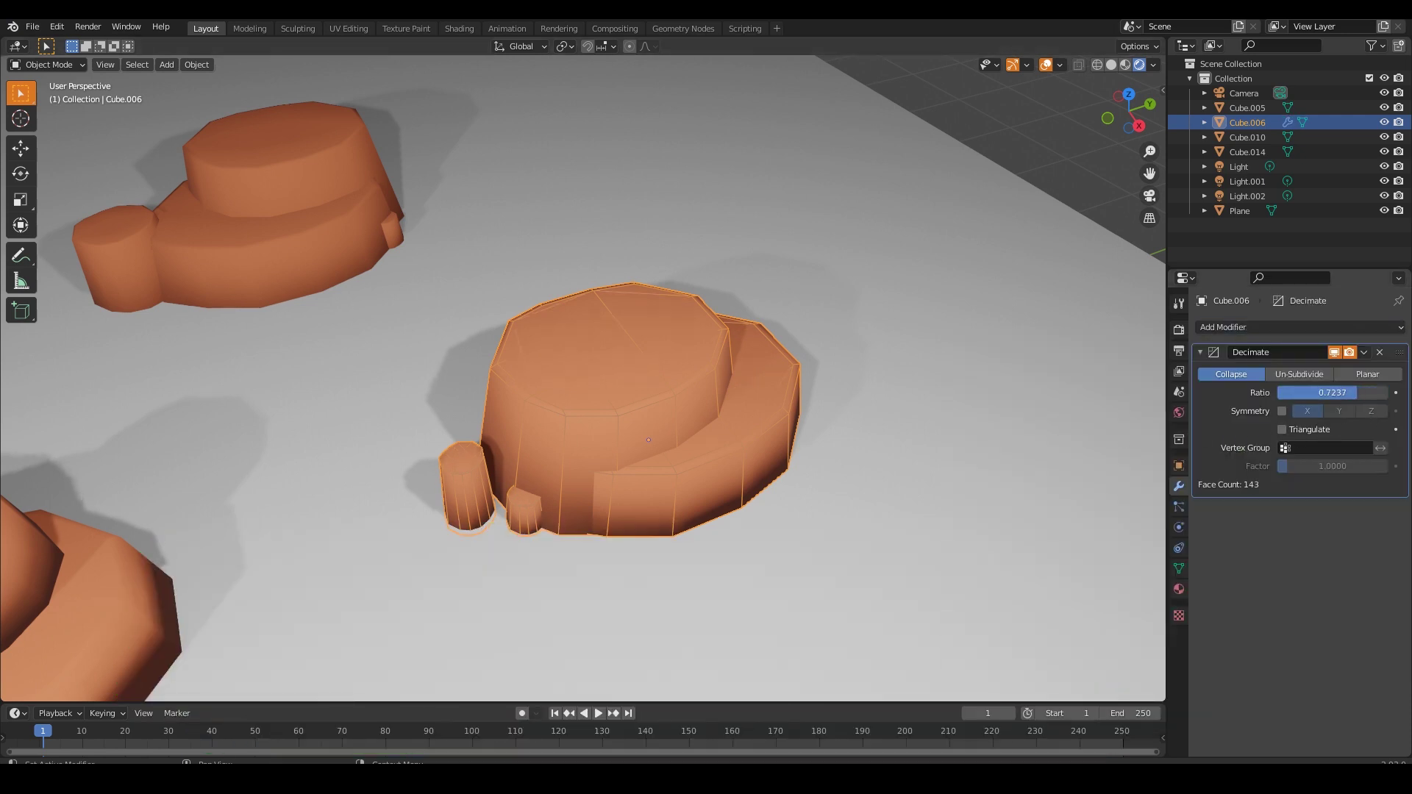
pyautogui.click(1040, 175)
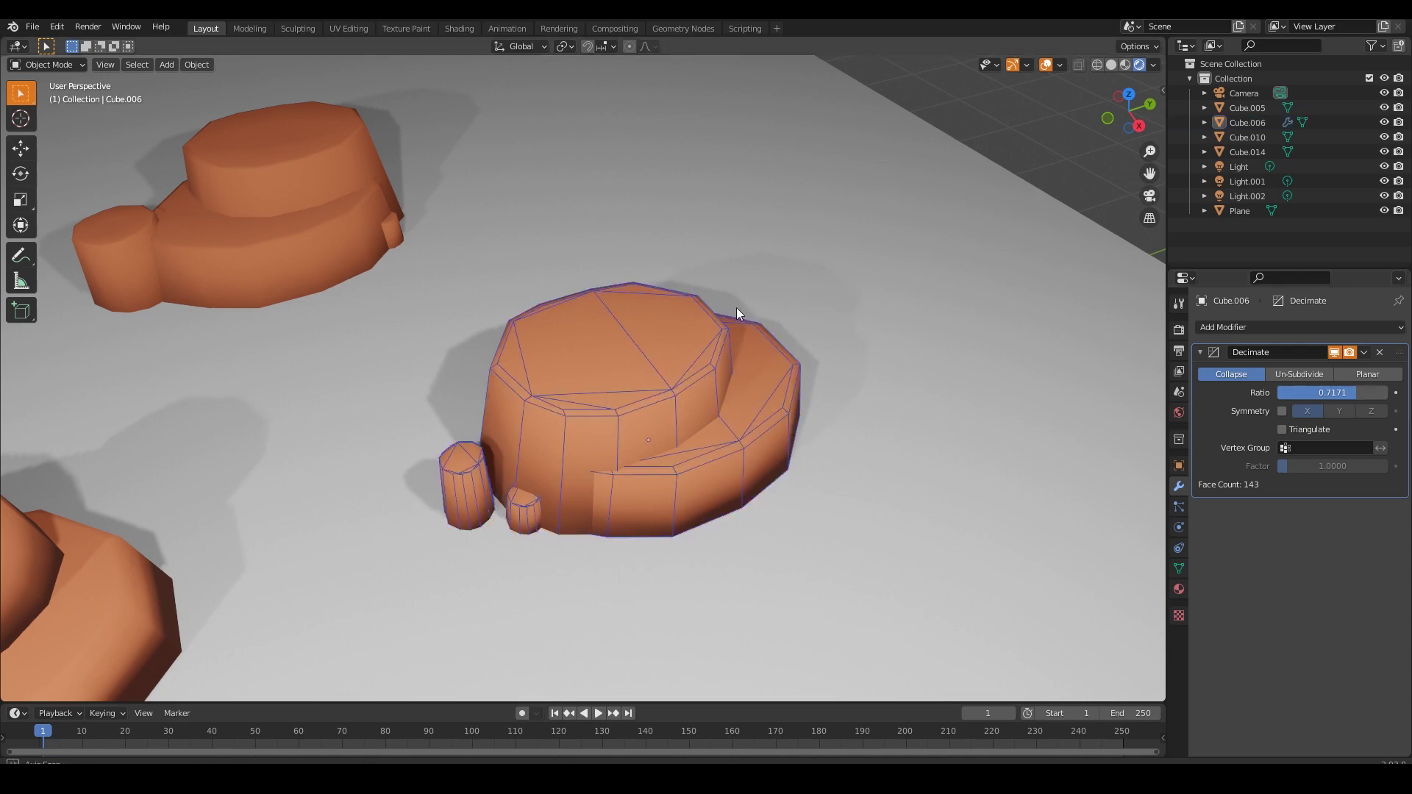
# Adjust the Decimate ratio of the cluster with two small pillars to about 0.64
pyautogui.moveTo(670, 316); pyautogui.dragTo(618, 376, button='middle')
pyautogui.scroll(2, 618, 376)
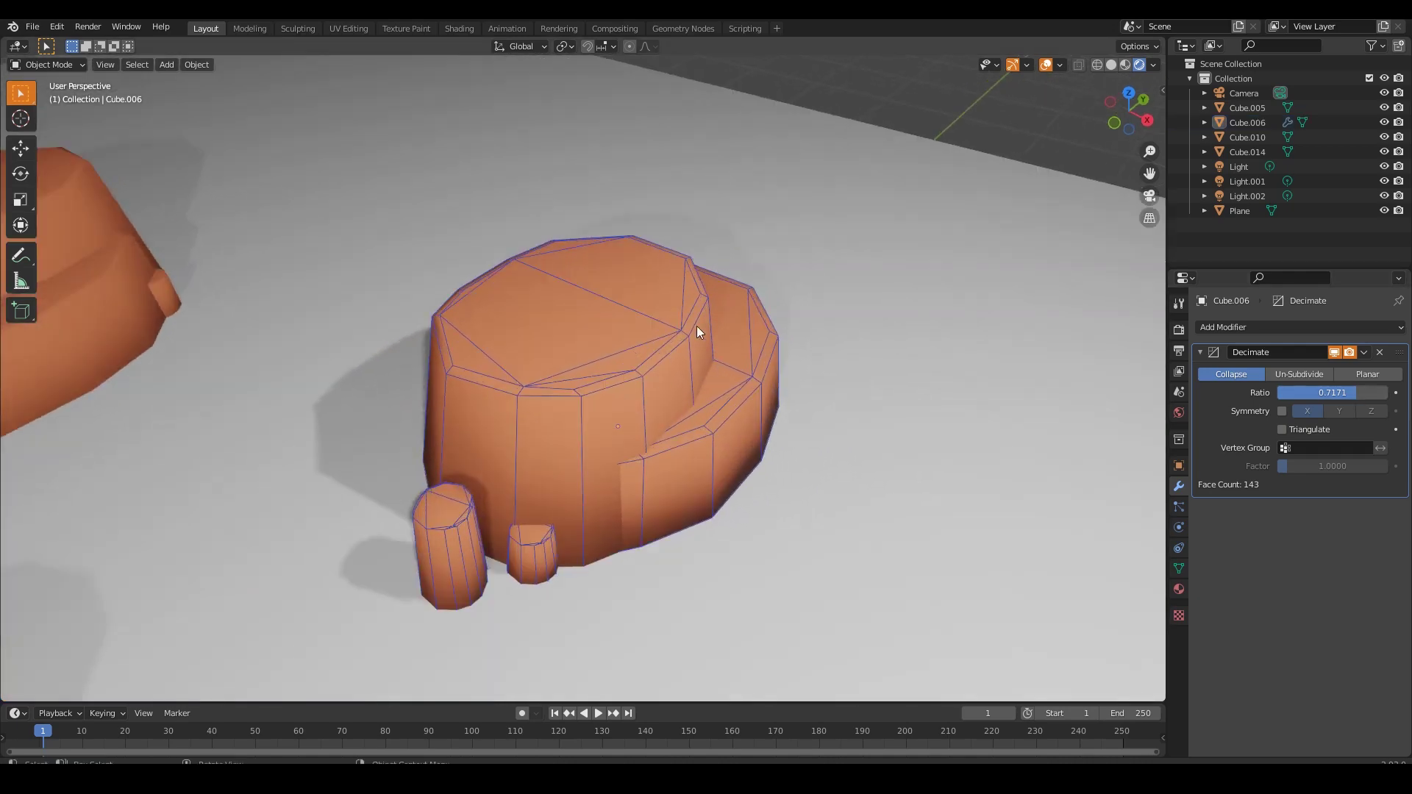
pyautogui.moveTo(745, 392)
pyautogui.mouseDown(button='middle')
pyautogui.moveTo(655, 376)
pyautogui.moveTo(696, 361)
pyautogui.moveTo(691, 374)
pyautogui.moveTo(769, 392)
pyautogui.mouseUp(button='middle')
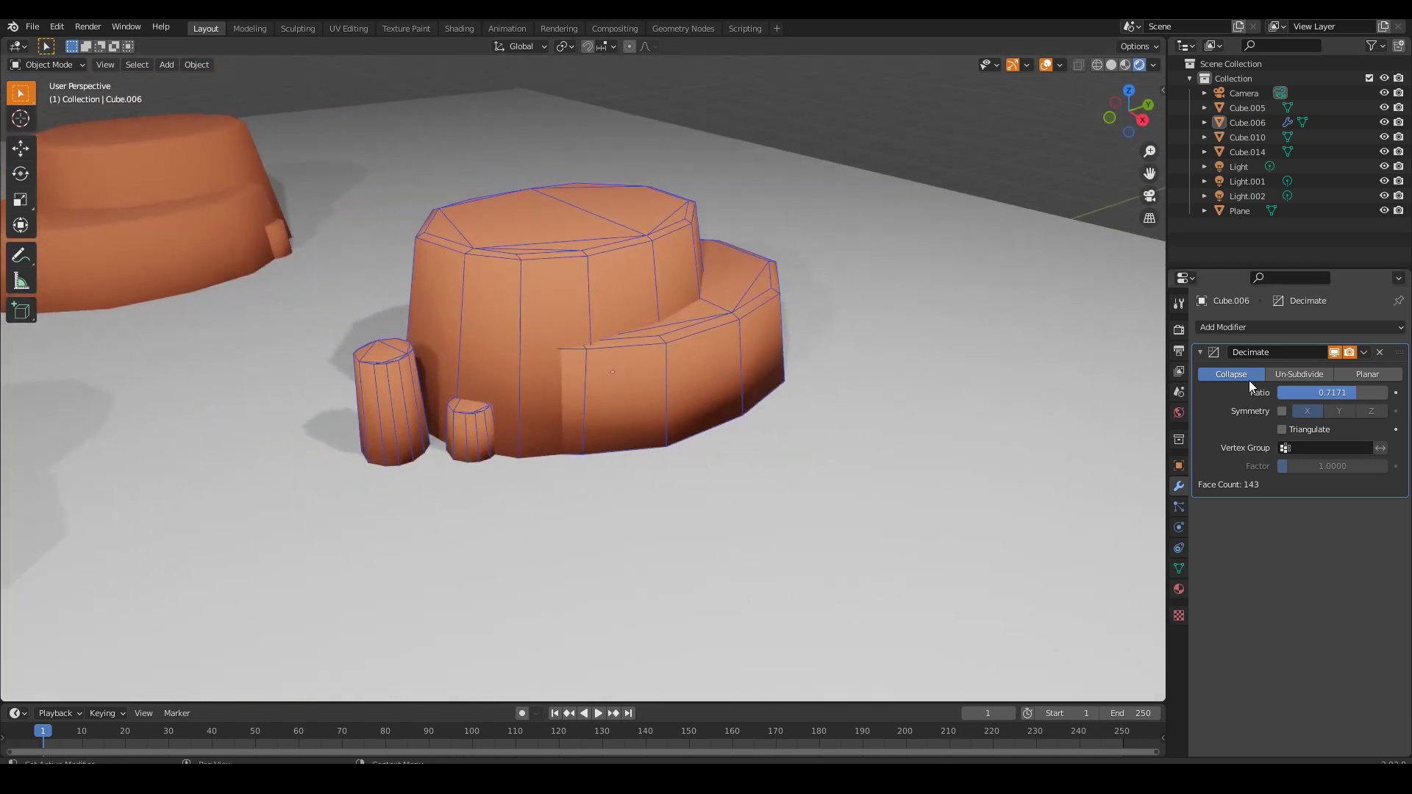
pyautogui.moveTo(1346, 393); pyautogui.dragTo(1344, 392)
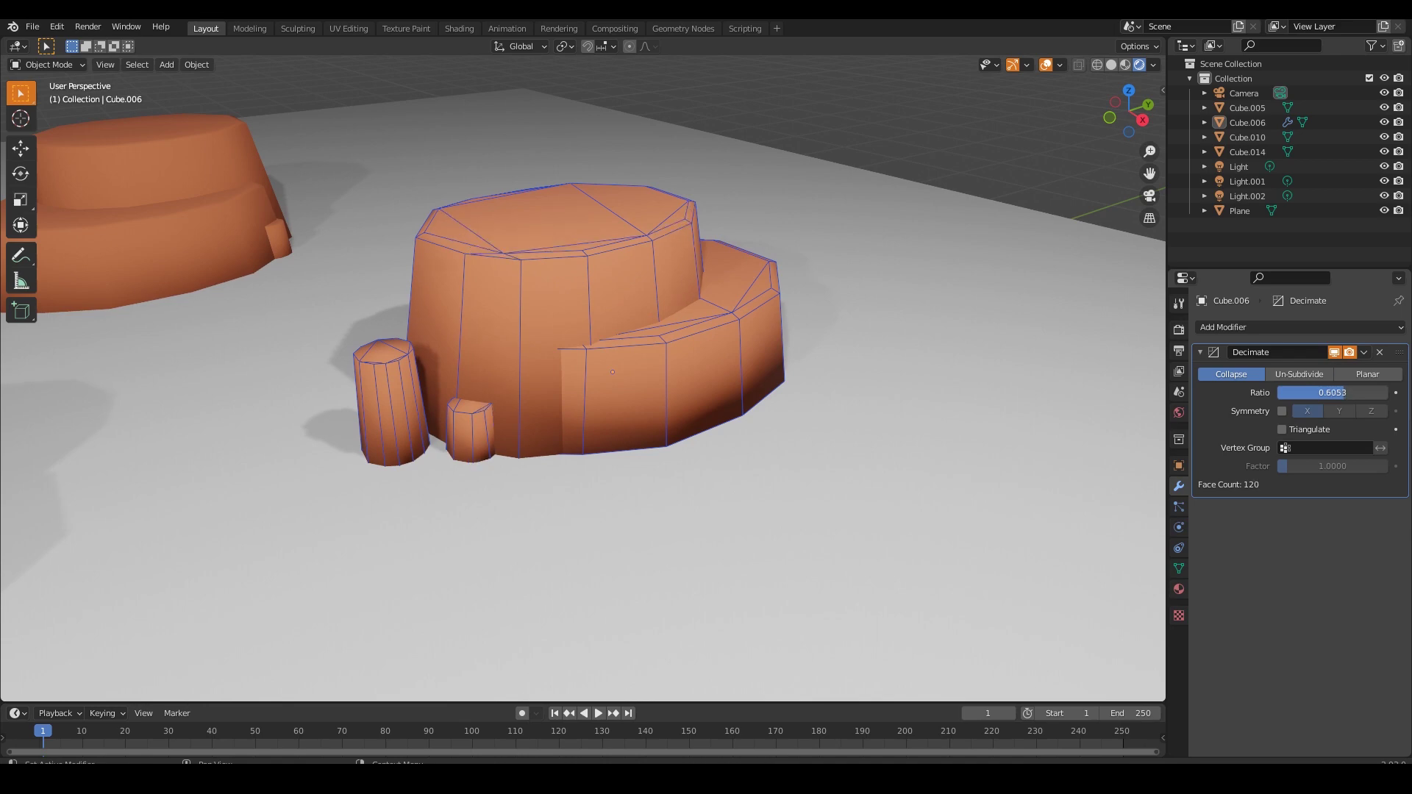
pyautogui.moveTo(531, 271); pyautogui.dragTo(622, 289, button='middle')
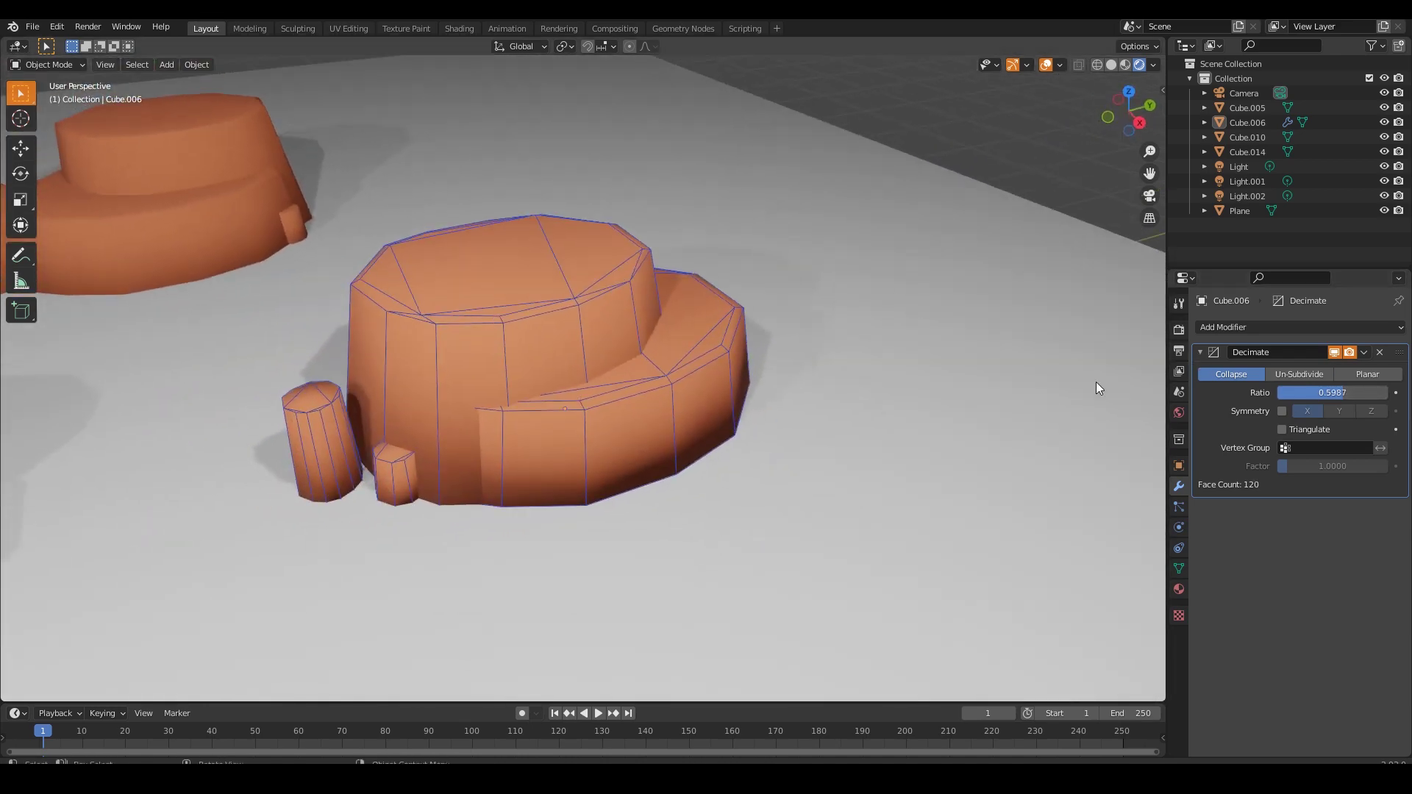
pyautogui.moveTo(1318, 392); pyautogui.dragTo(1325, 393)
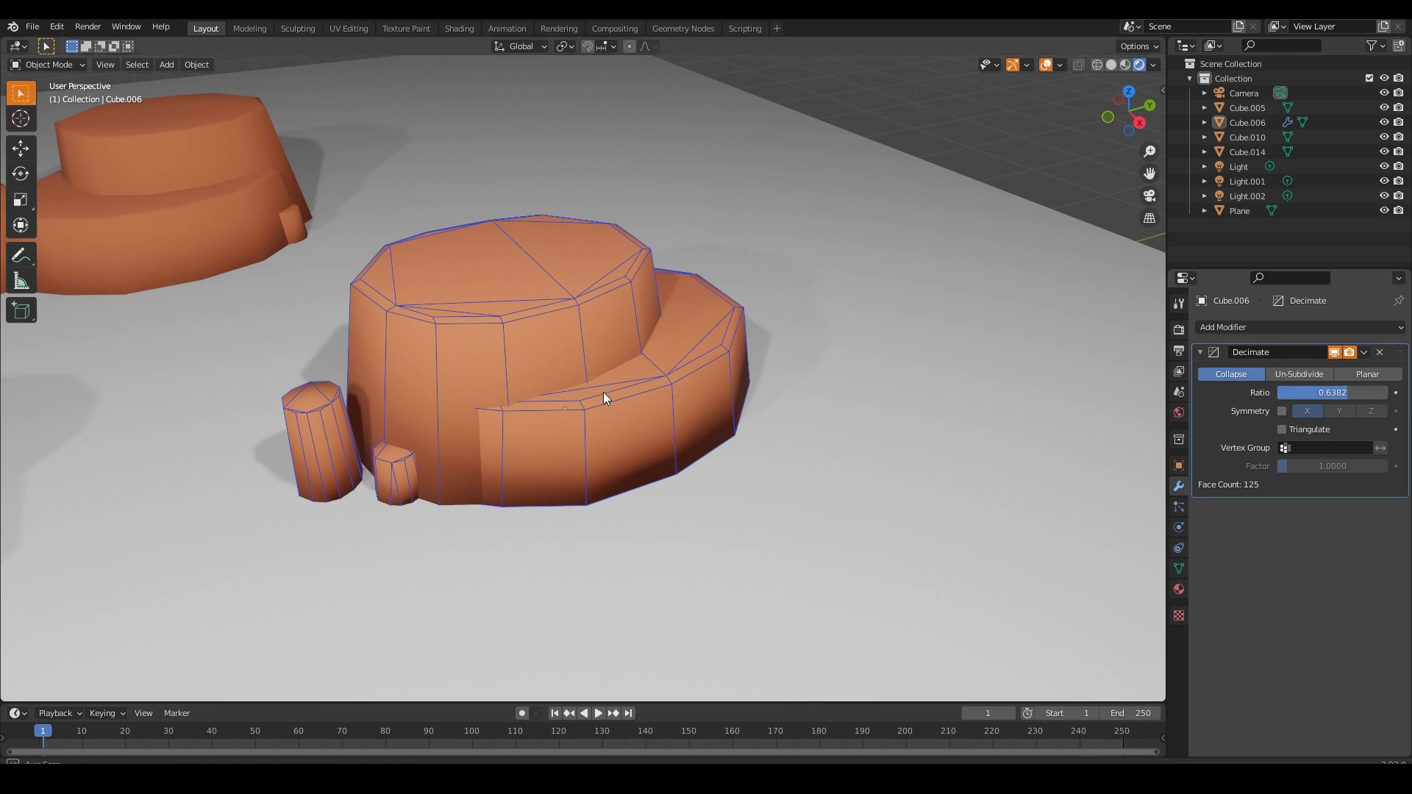
# Check the decimated cluster from above and the side, and apply its Decimate modifier
pyautogui.moveTo(603, 391); pyautogui.dragTo(686, 441, button='middle')
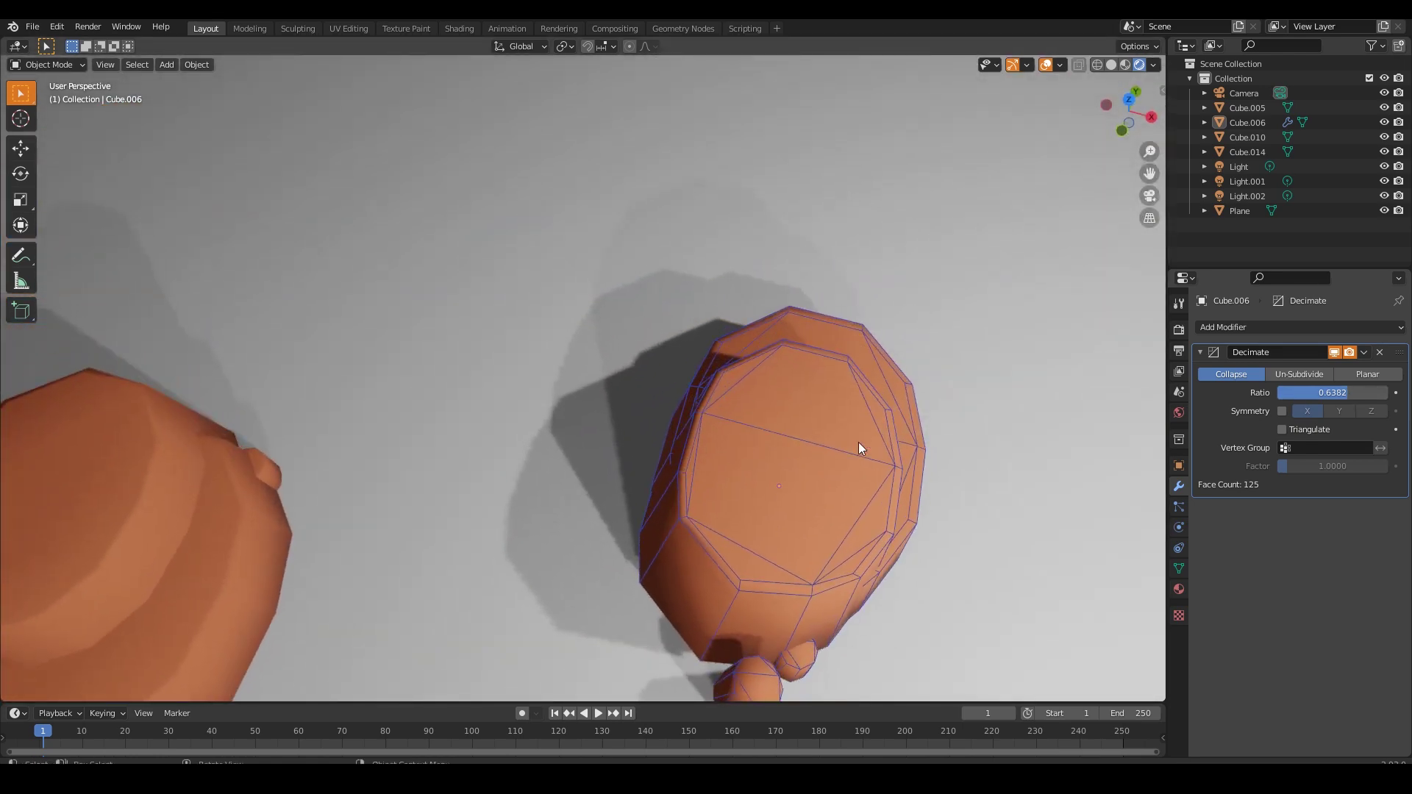
pyautogui.moveTo(858, 442); pyautogui.dragTo(691, 395, button='middle')
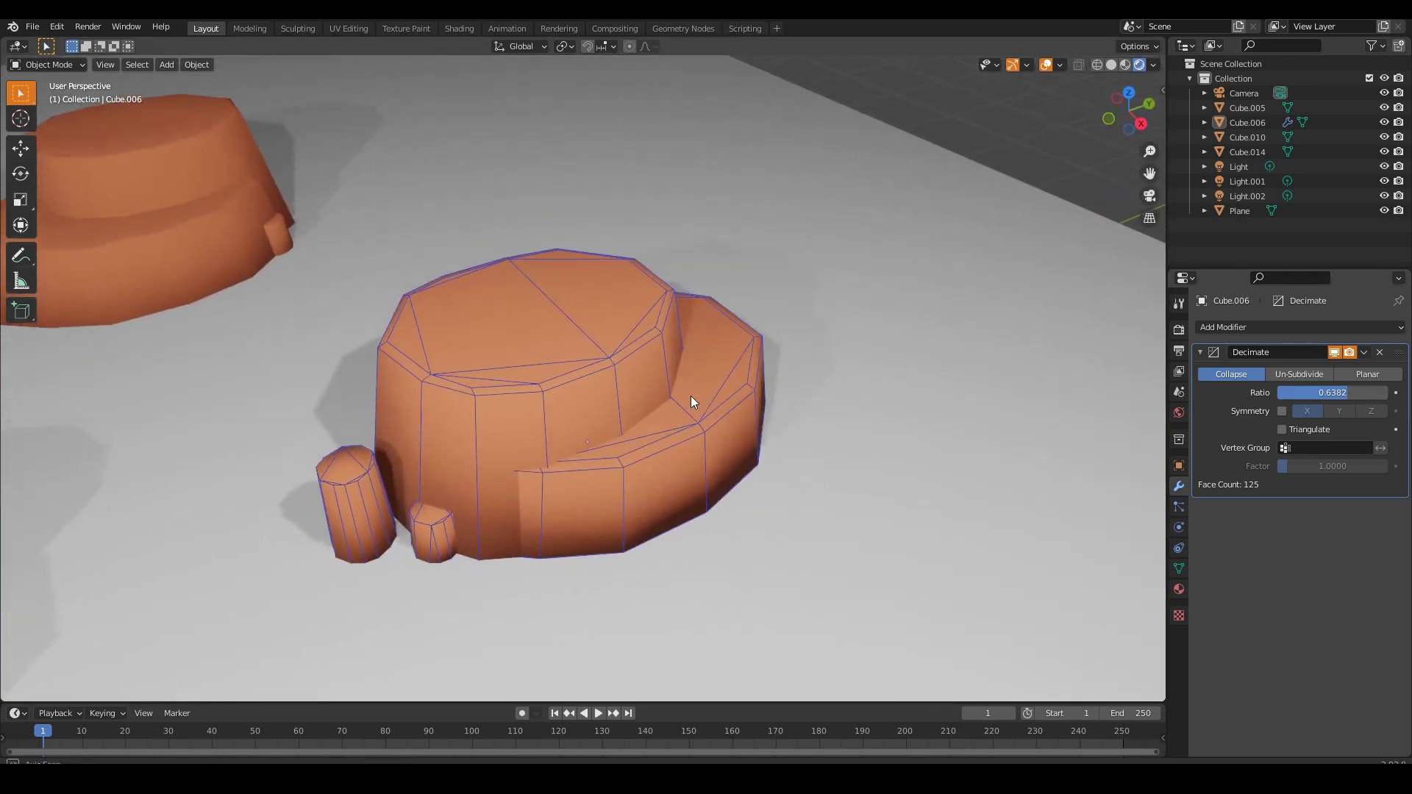
pyautogui.scroll(-3, 654, 400)
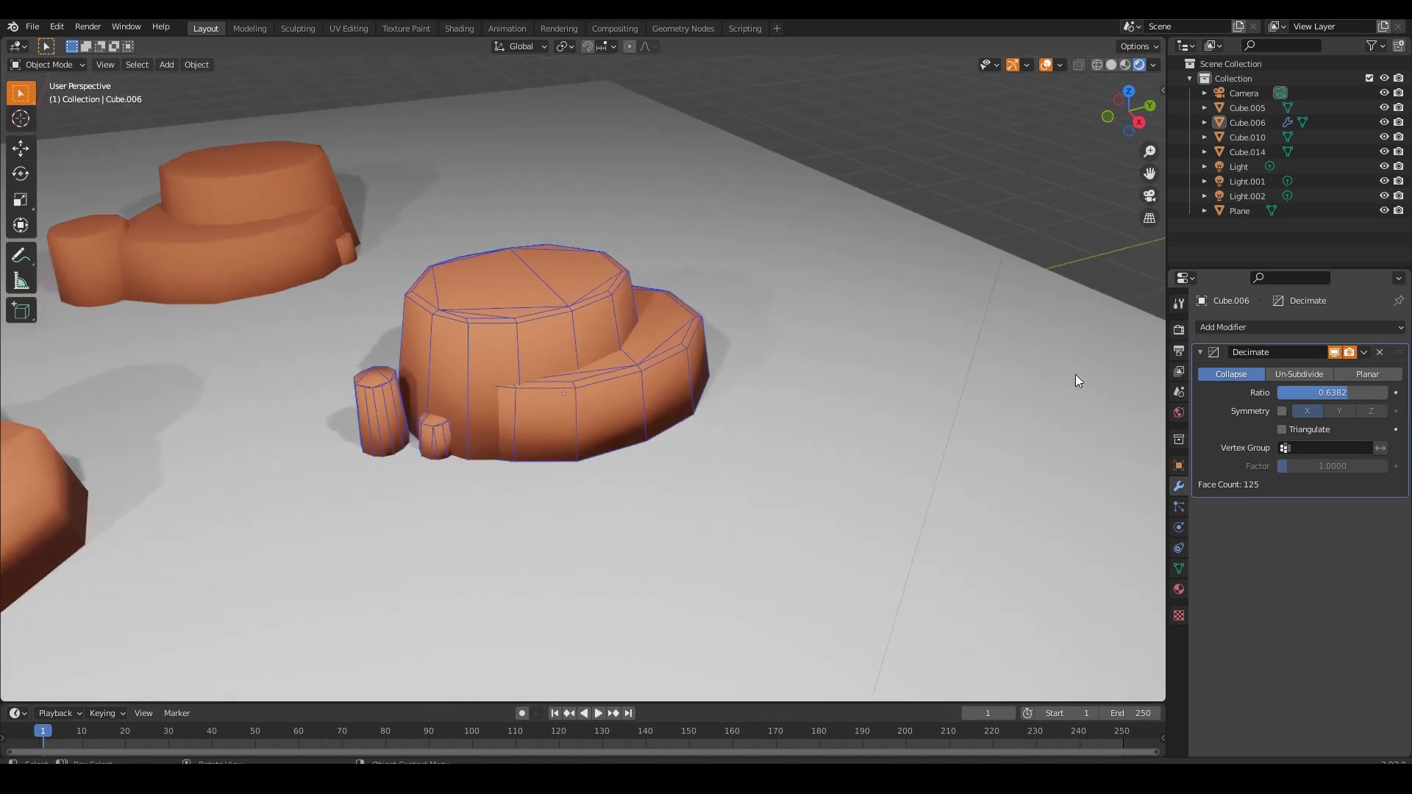
pyautogui.hotkey('ctrl', 'a')
pyautogui.scroll(-2, 942, 185)
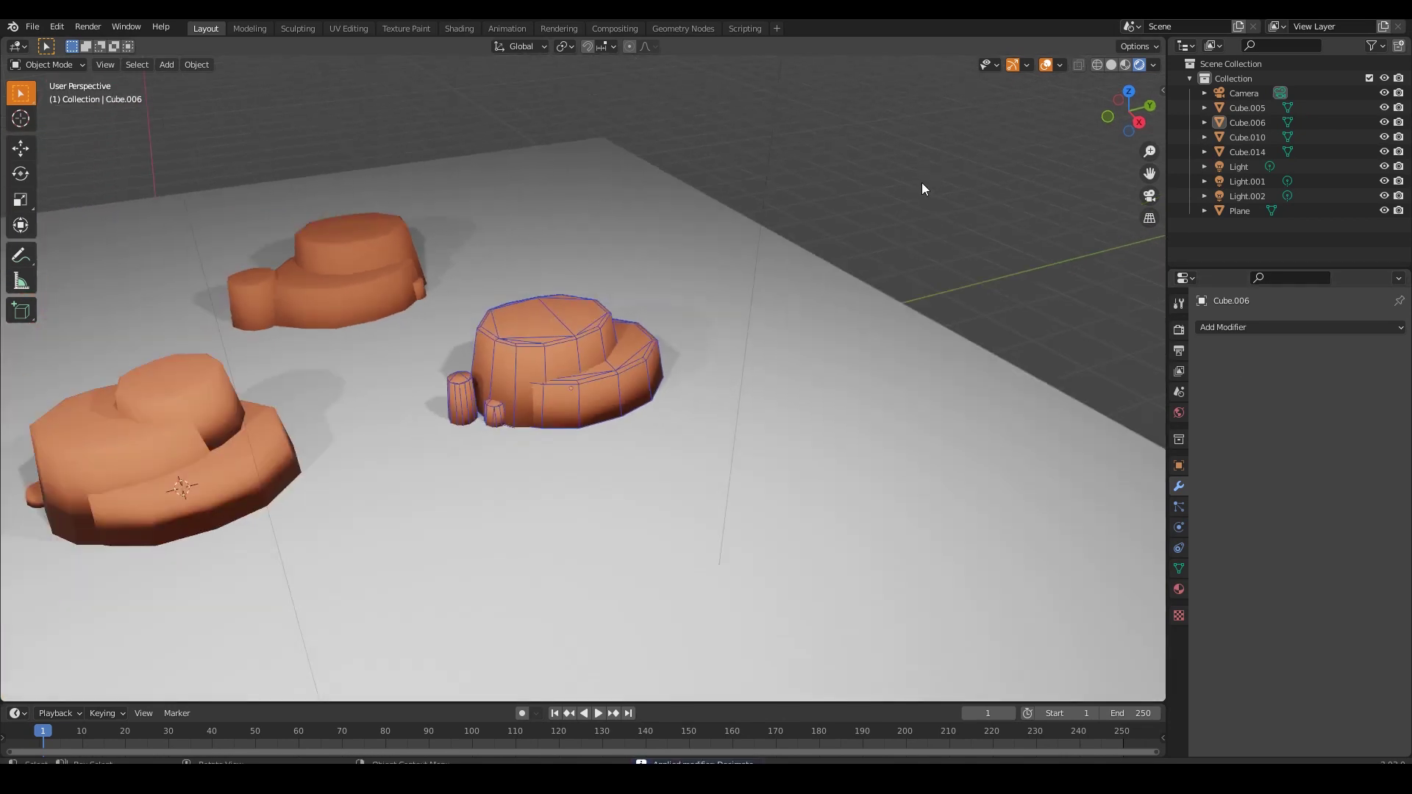
# Turn off wireframe display for the decimated cluster with the two small pillars
pyautogui.click(602, 377)
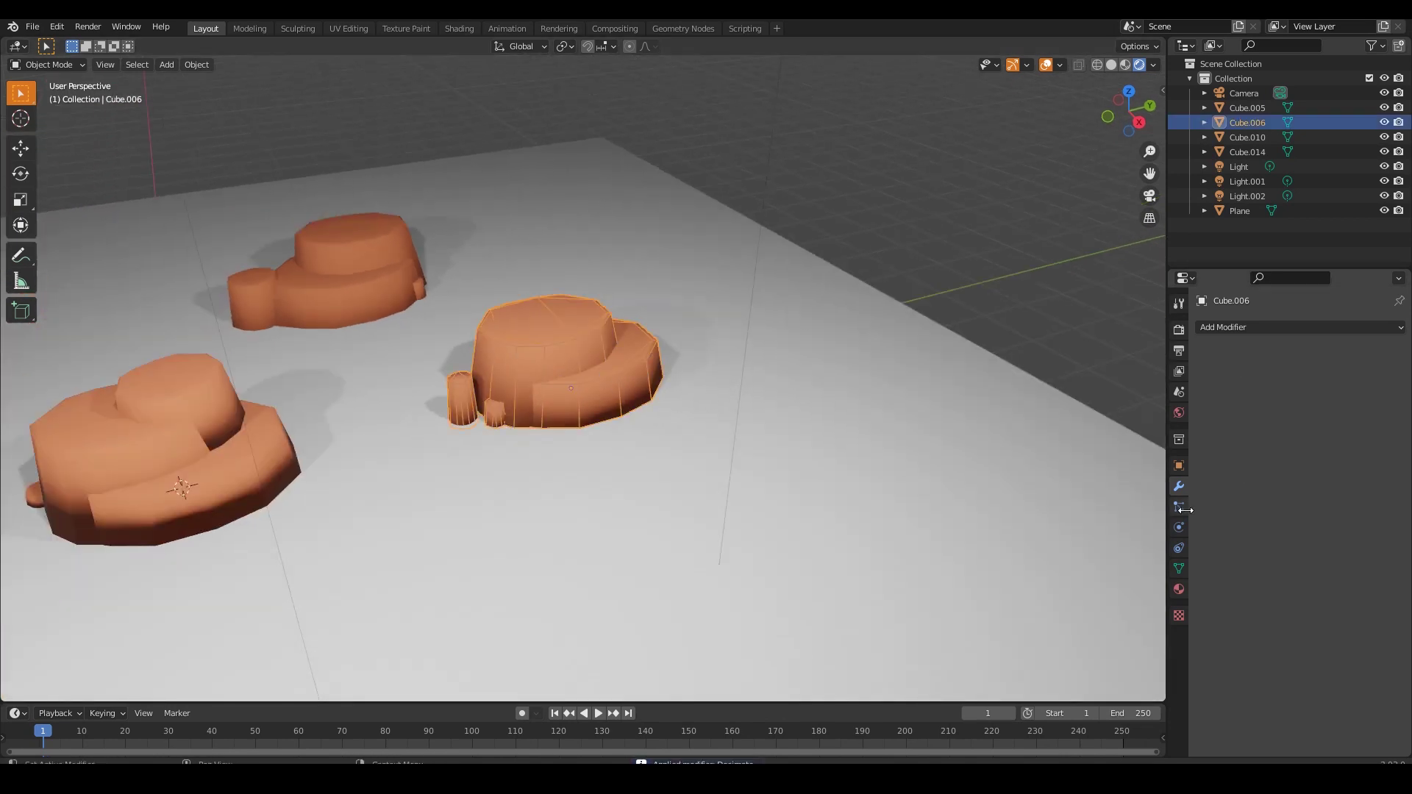
pyautogui.click(1180, 466)
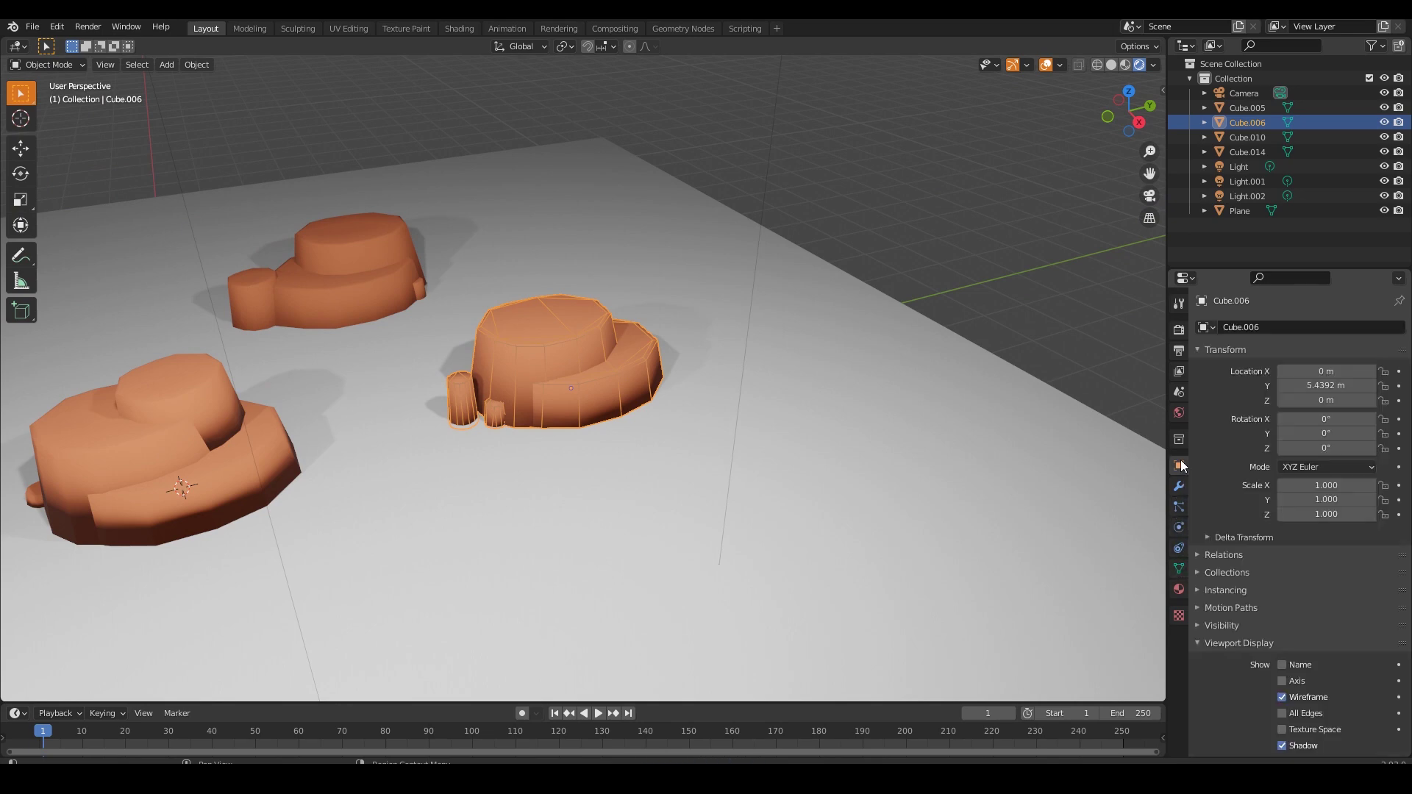
pyautogui.click(996, 293)
pyautogui.moveTo(934, 342); pyautogui.dragTo(957, 324, button='middle')
pyautogui.scroll(3, 655, 399)
pyautogui.moveTo(679, 400); pyautogui.dragTo(721, 391, button='middle')
pyautogui.scroll(-4, 798, 390)
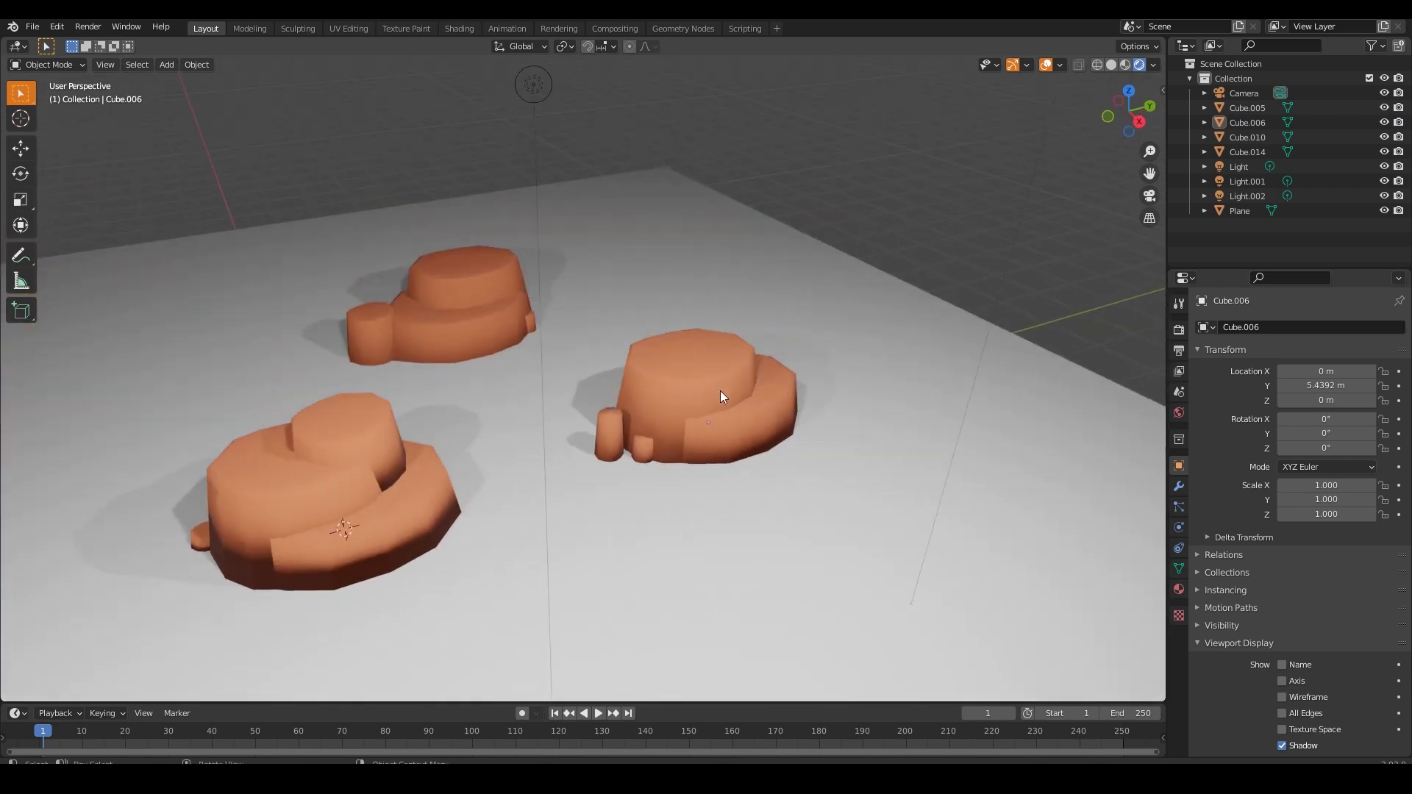
# Inspect the decimated cluster's mesh in Edit Mode and return to Object Mode
pyautogui.click(723, 394)
pyautogui.press('Tab')
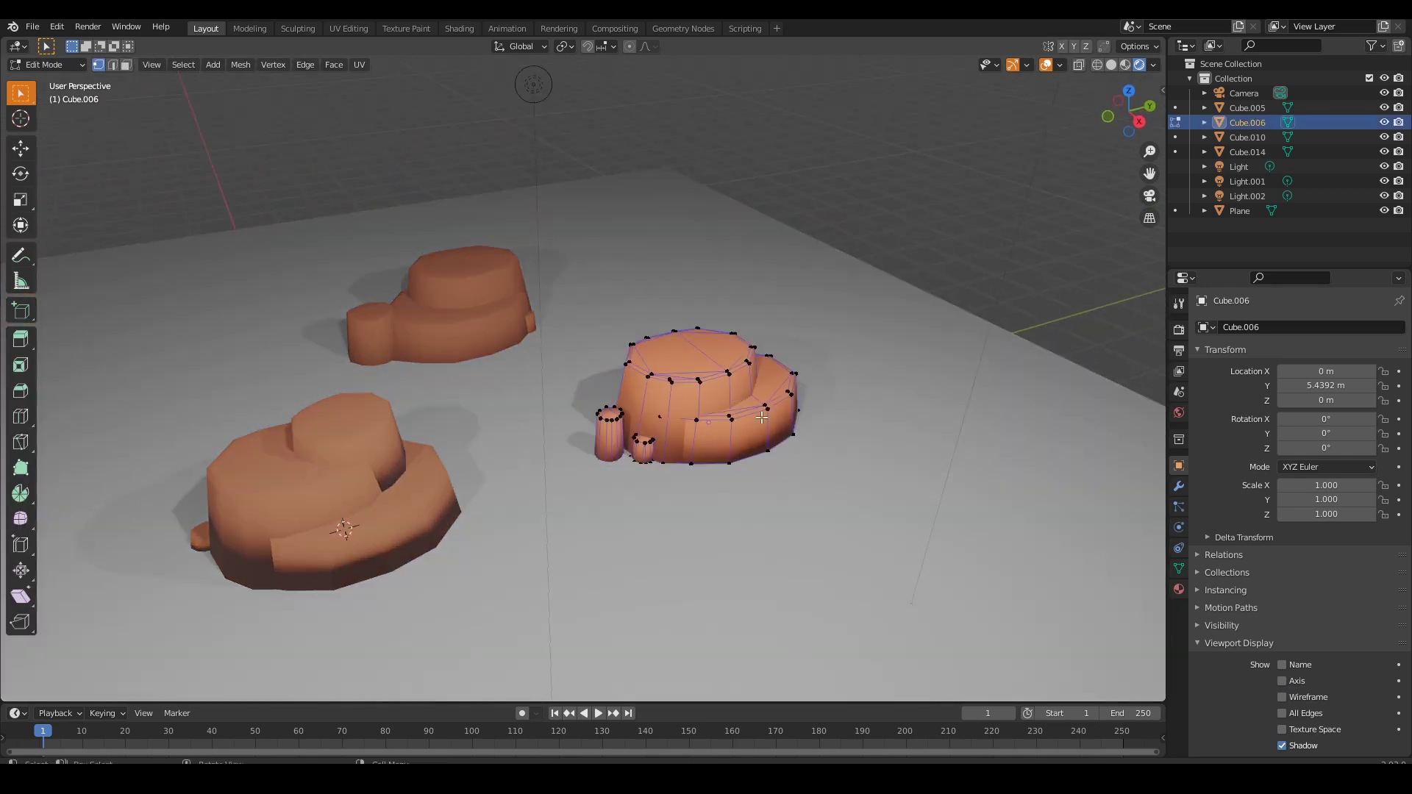
pyautogui.press('Tab')
pyautogui.click(903, 211)
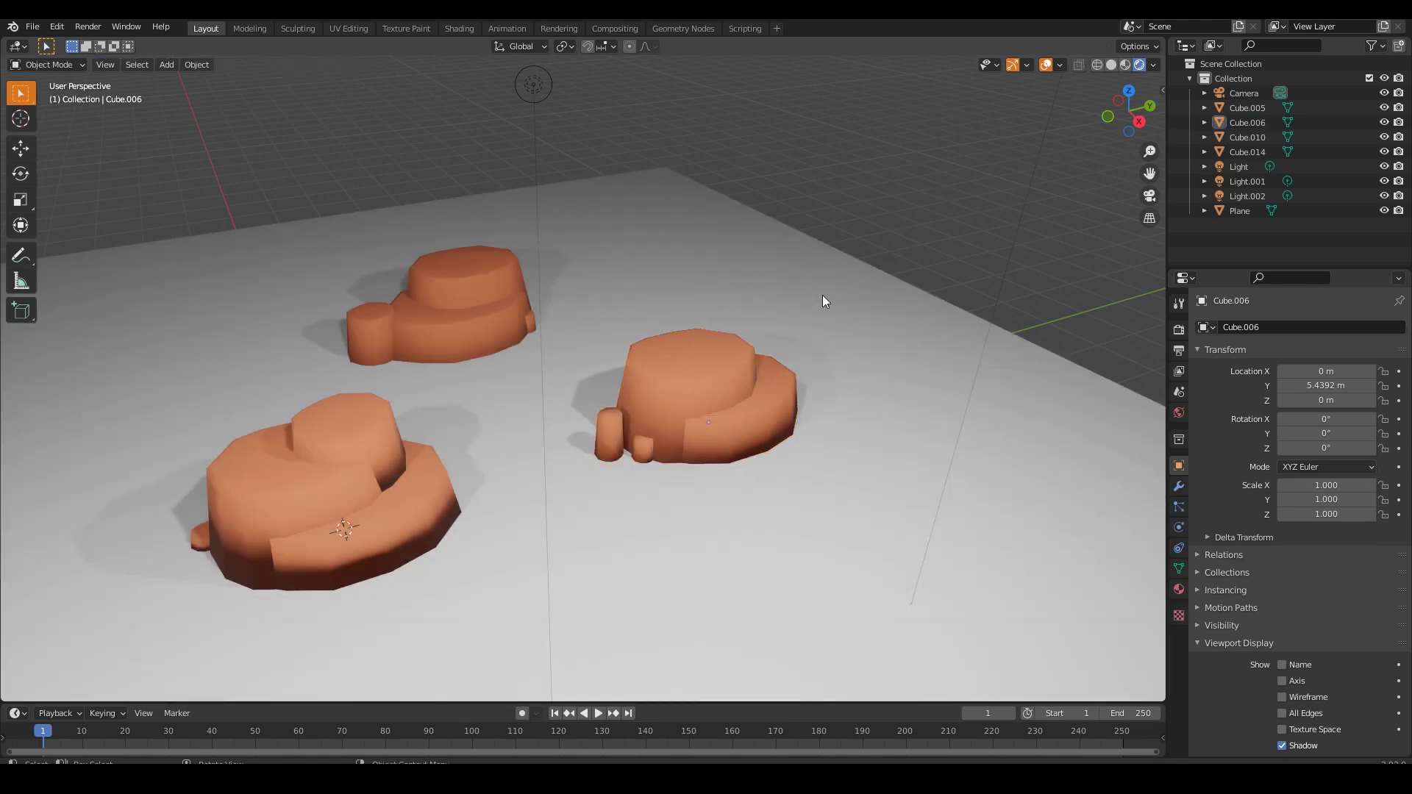
# Apply rotation and scale to the middle cluster with the small flat stone
pyautogui.scroll(-3, 772, 346)
pyautogui.moveTo(754, 364)
pyautogui.mouseDown(button='middle')
pyautogui.moveTo(825, 346)
pyautogui.moveTo(745, 372)
pyautogui.mouseUp(button='middle')
pyautogui.scroll(-3, 780, 349)
pyautogui.click(544, 413)
pyautogui.moveTo(544, 413); pyautogui.dragTo(598, 408, button='middle')
pyautogui.scroll(4, 599, 407)
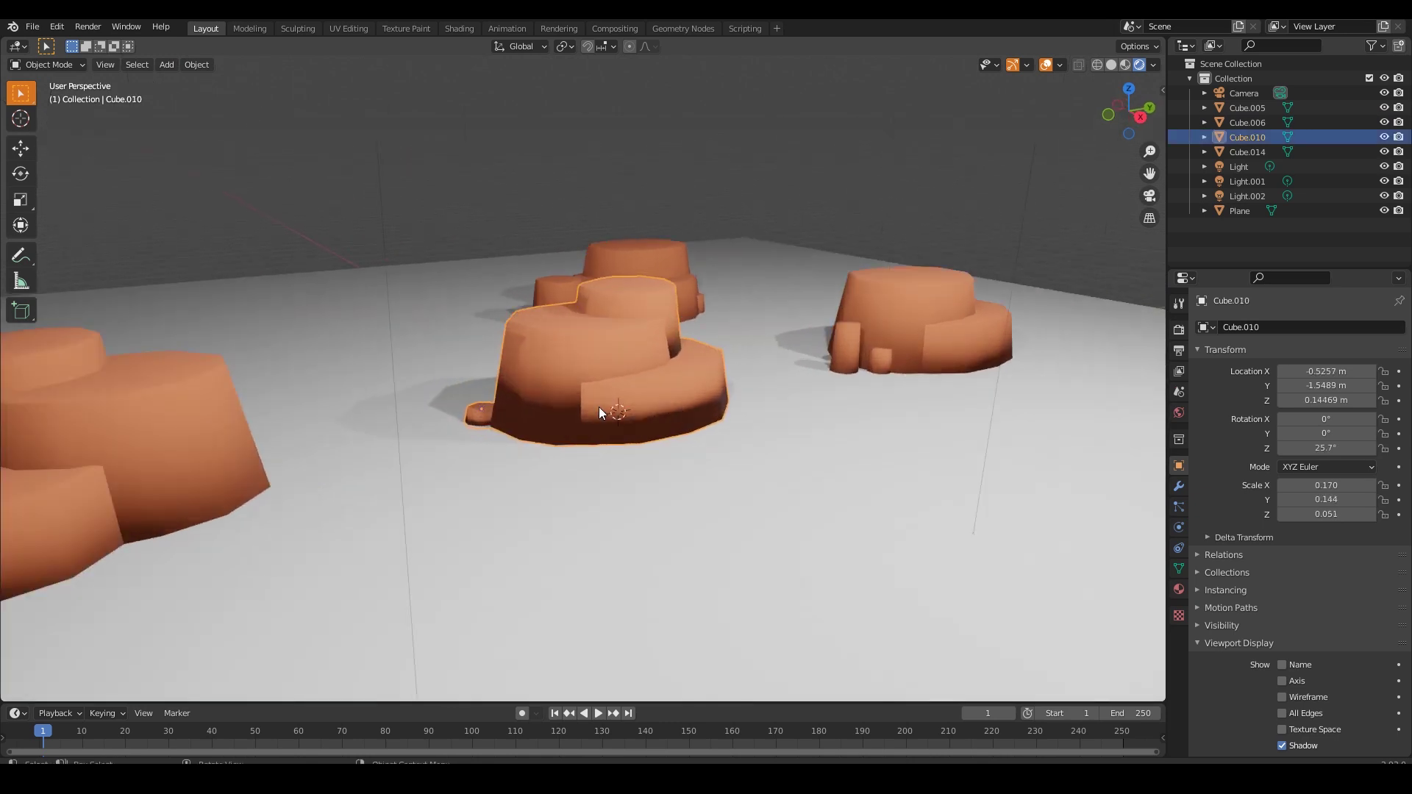
pyautogui.hotkey('ctrl', 'a')
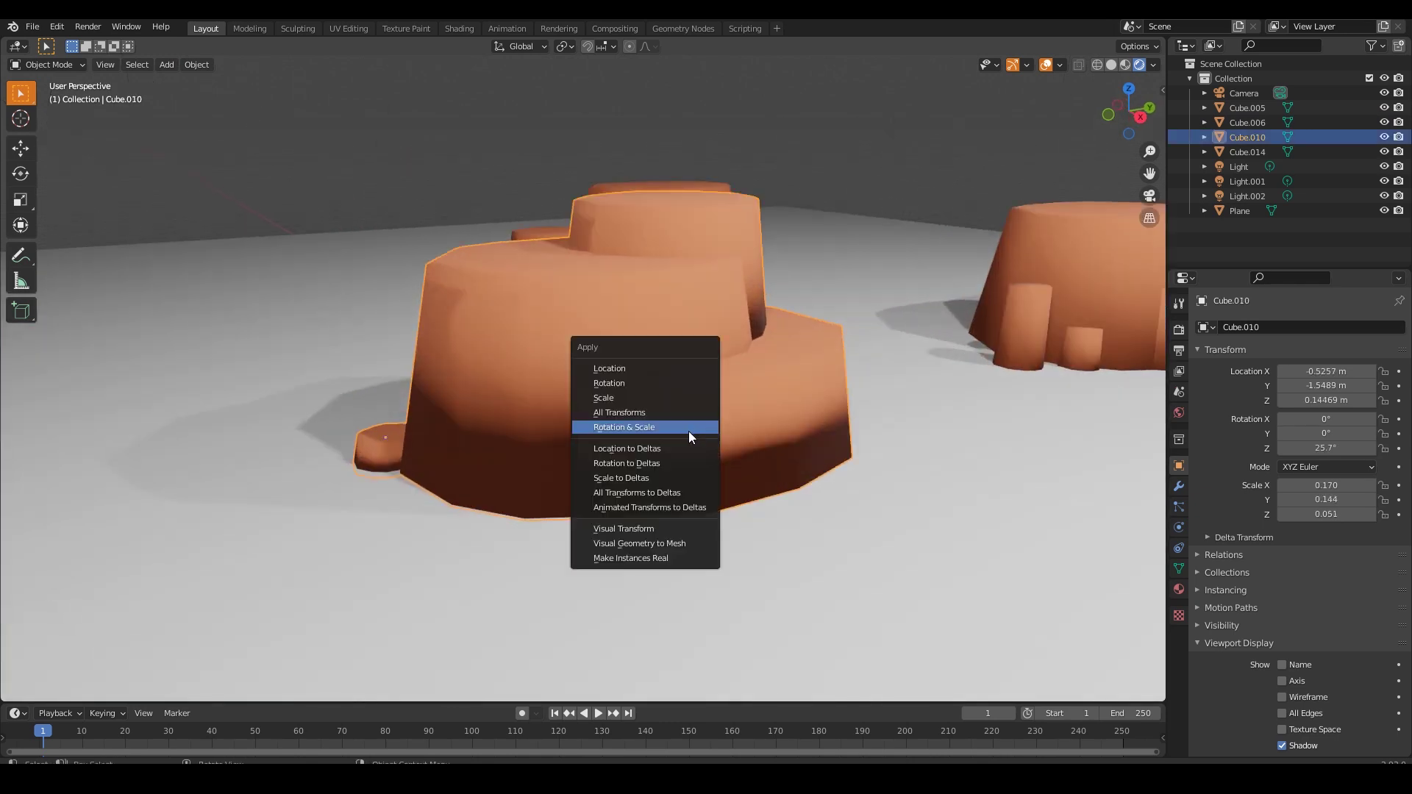
pyautogui.click(688, 431)
pyautogui.scroll(-4, 553, 382)
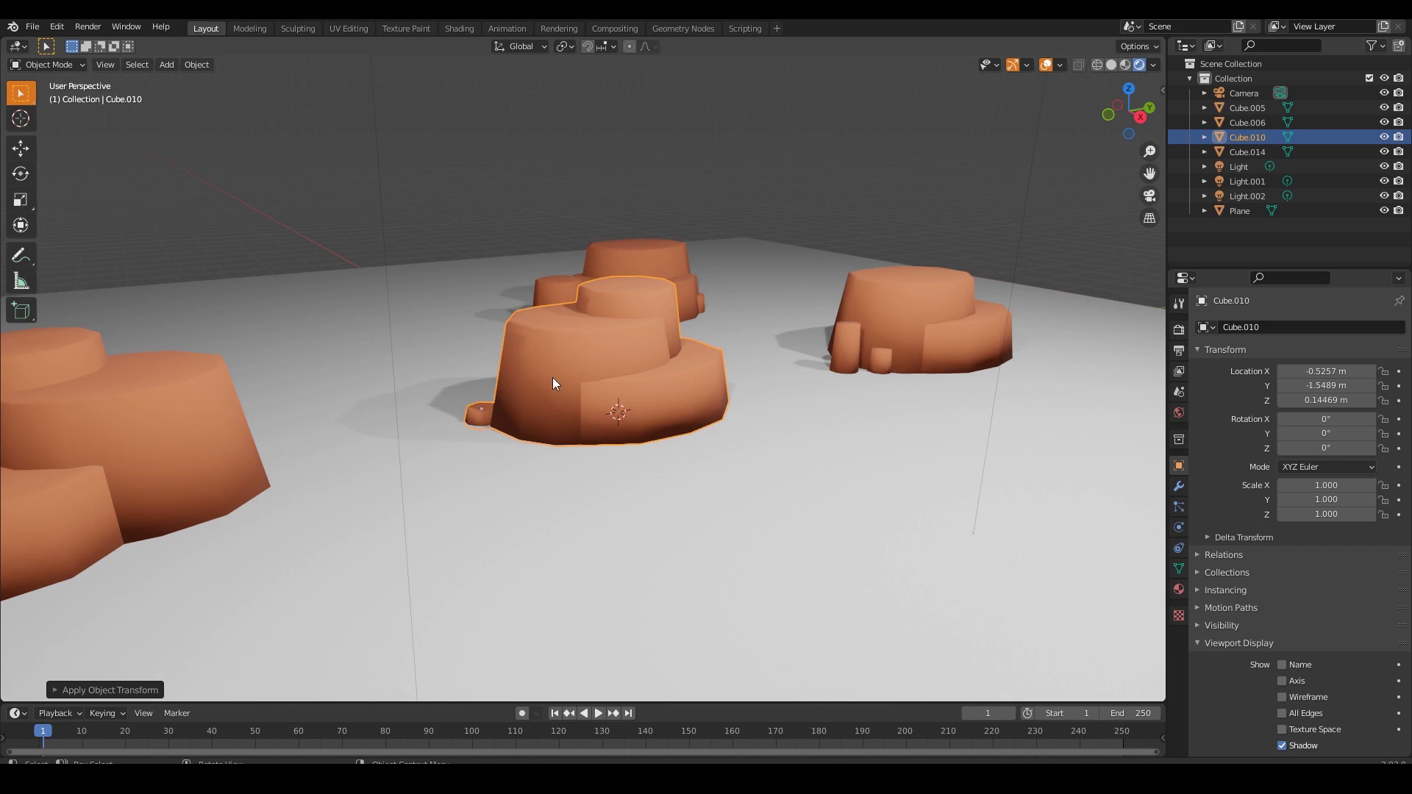
# Reapply the object transform to the middle cluster
pyautogui.click(501, 204)
pyautogui.click(655, 408)
pyautogui.moveTo(654, 408); pyautogui.dragTo(670, 415, button='middle')
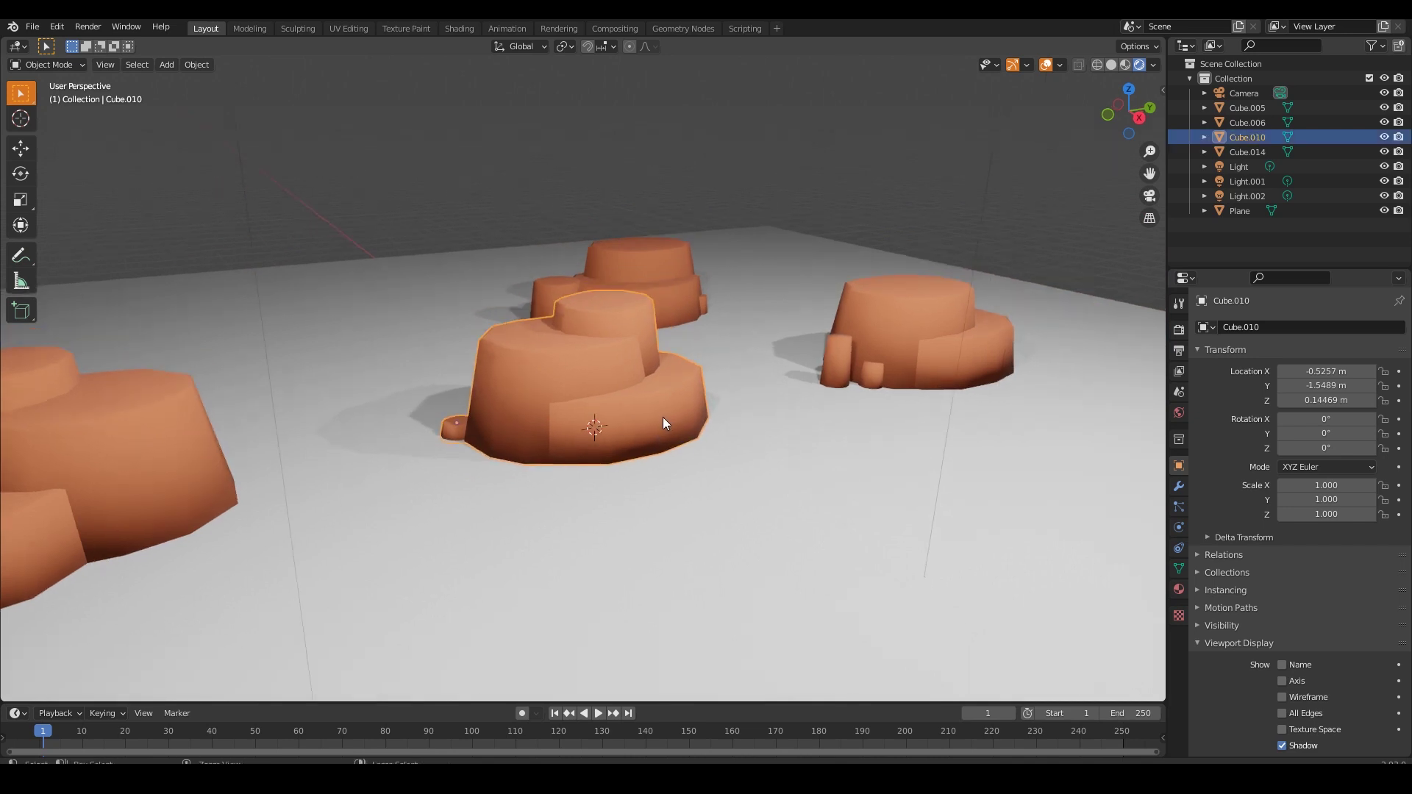
pyautogui.hotkey('ctrl', 'a')
pyautogui.click(662, 417)
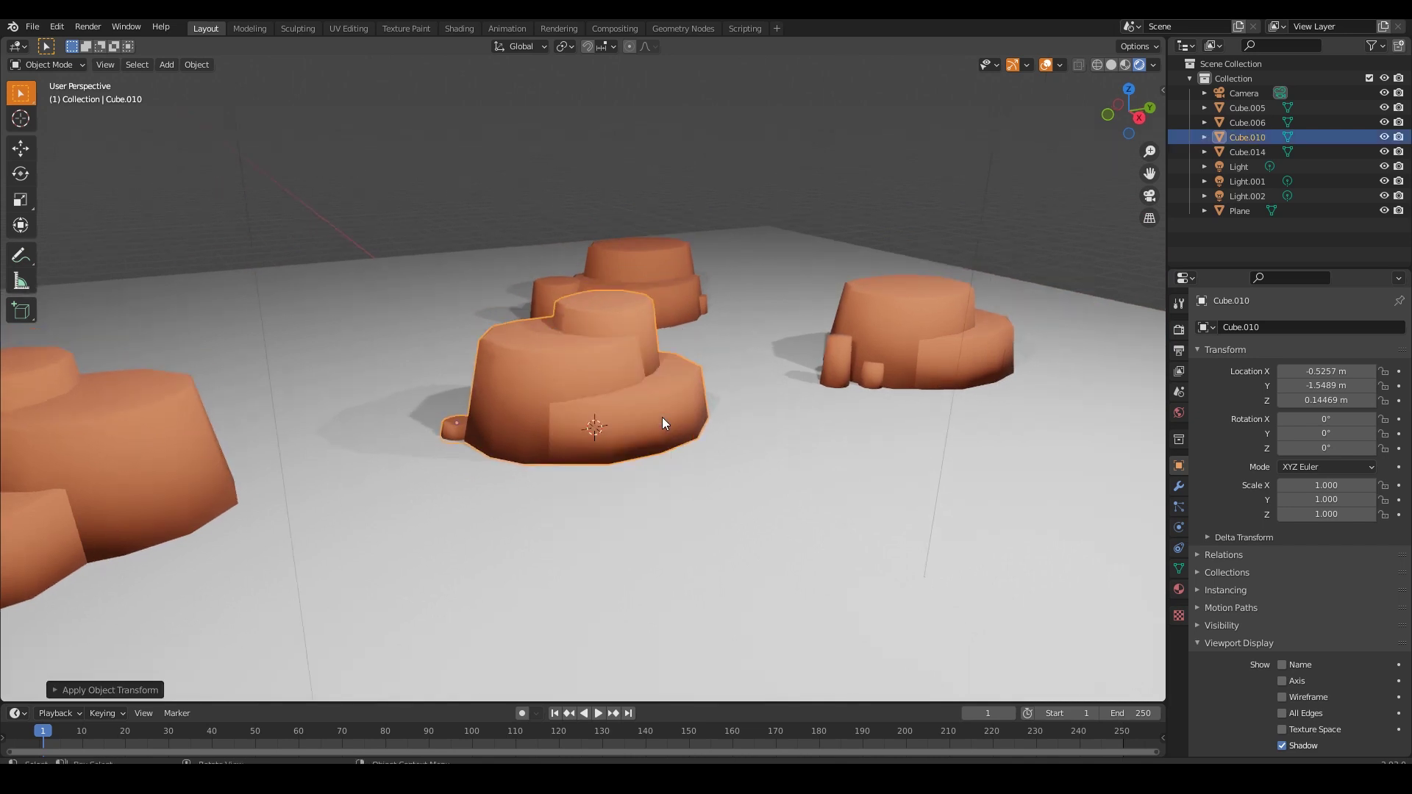
# Apply the object transform to each of the three remaining rock clusters, and clear the selection
pyautogui.click(888, 364)
pyautogui.hotkey('ctrl', 'a')
pyautogui.click(890, 363)
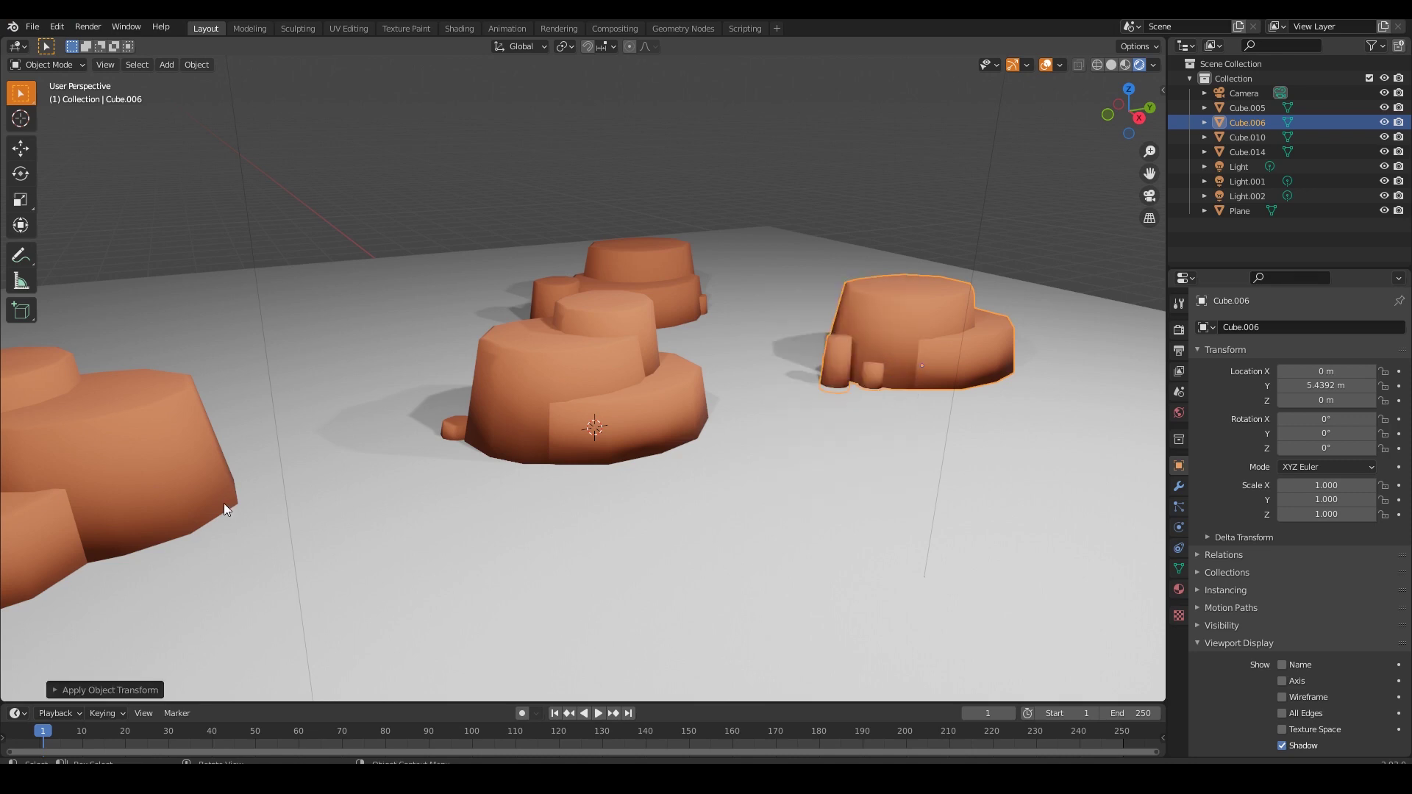
pyautogui.click(211, 478)
pyautogui.hotkey('ctrl', 'a')
pyautogui.click(203, 490)
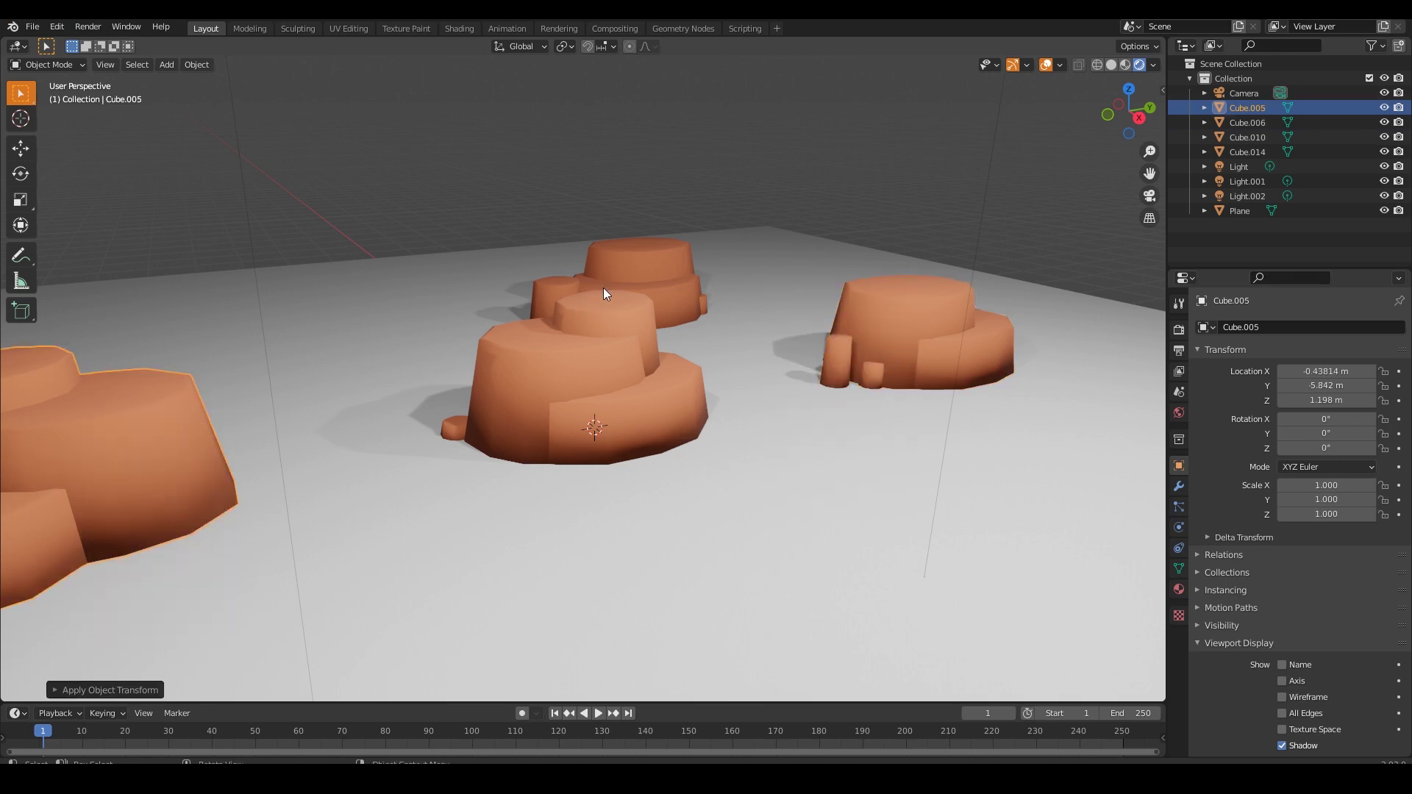
pyautogui.click(662, 267)
pyautogui.hotkey('ctrl', 'a')
pyautogui.click(665, 269)
pyautogui.click(553, 179)
# Duplicate the middle cluster in top view and place the copy at about X -4.71 m, Y -4.96 m
pyautogui.moveTo(553, 179); pyautogui.dragTo(586, 393, button='middle')
pyautogui.moveTo(669, 343); pyautogui.dragTo(597, 518, button='middle')
pyautogui.click(614, 528)
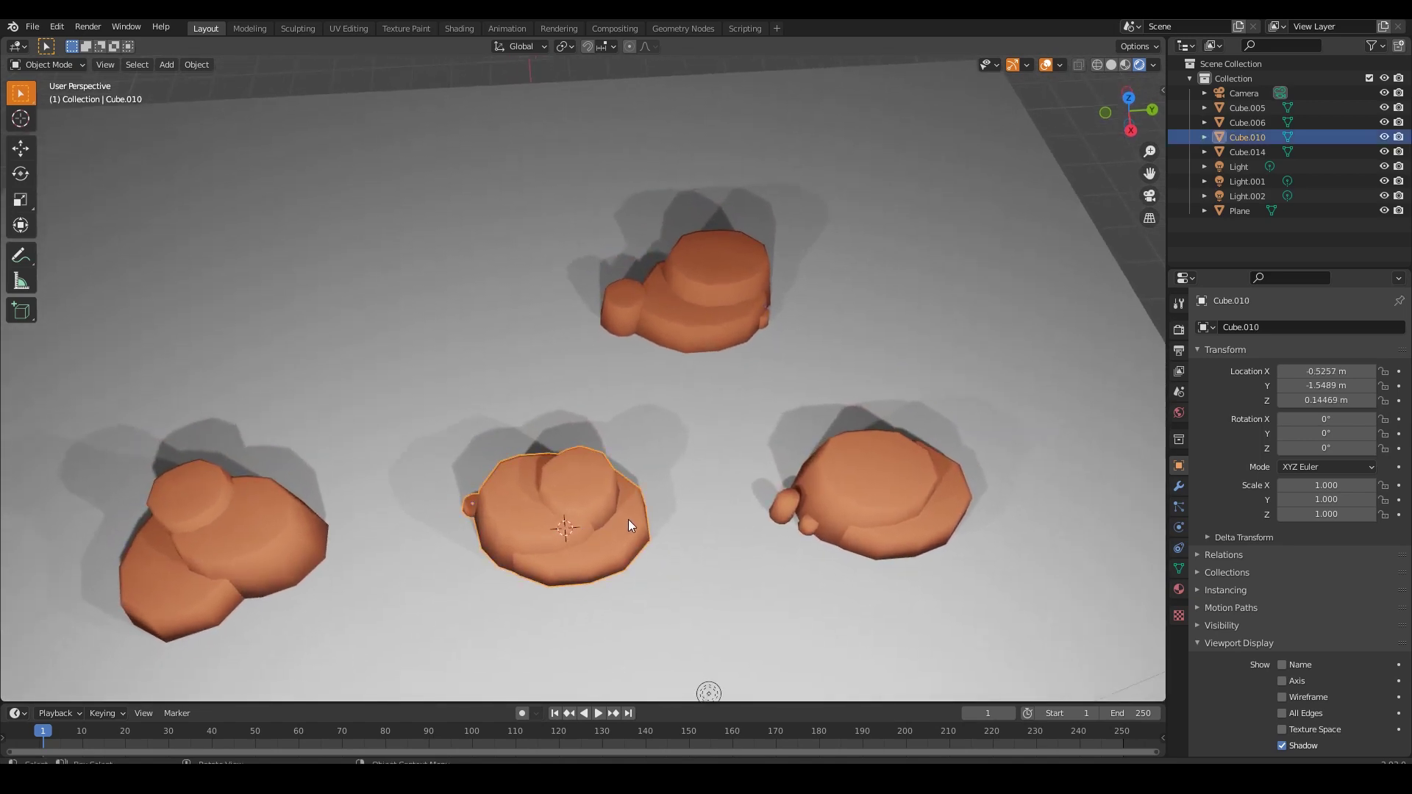
pyautogui.press('KP_7')
pyautogui.hotkey('shift', 'd')
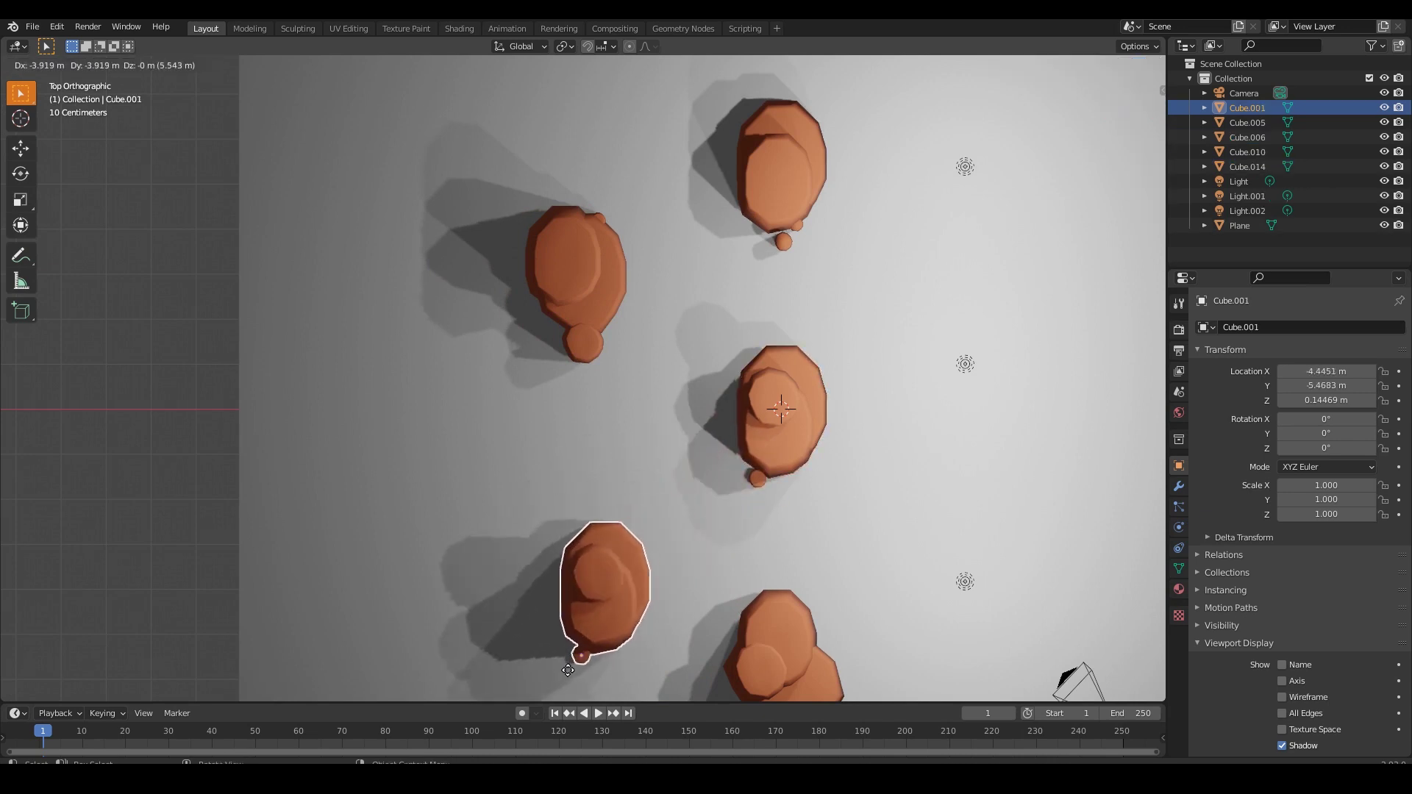
pyautogui.click(558, 646)
# Rotate the duplicated cluster to about 175° around Z and move it to about X -3.86 m, Y -2.09 m
pyautogui.press('r')
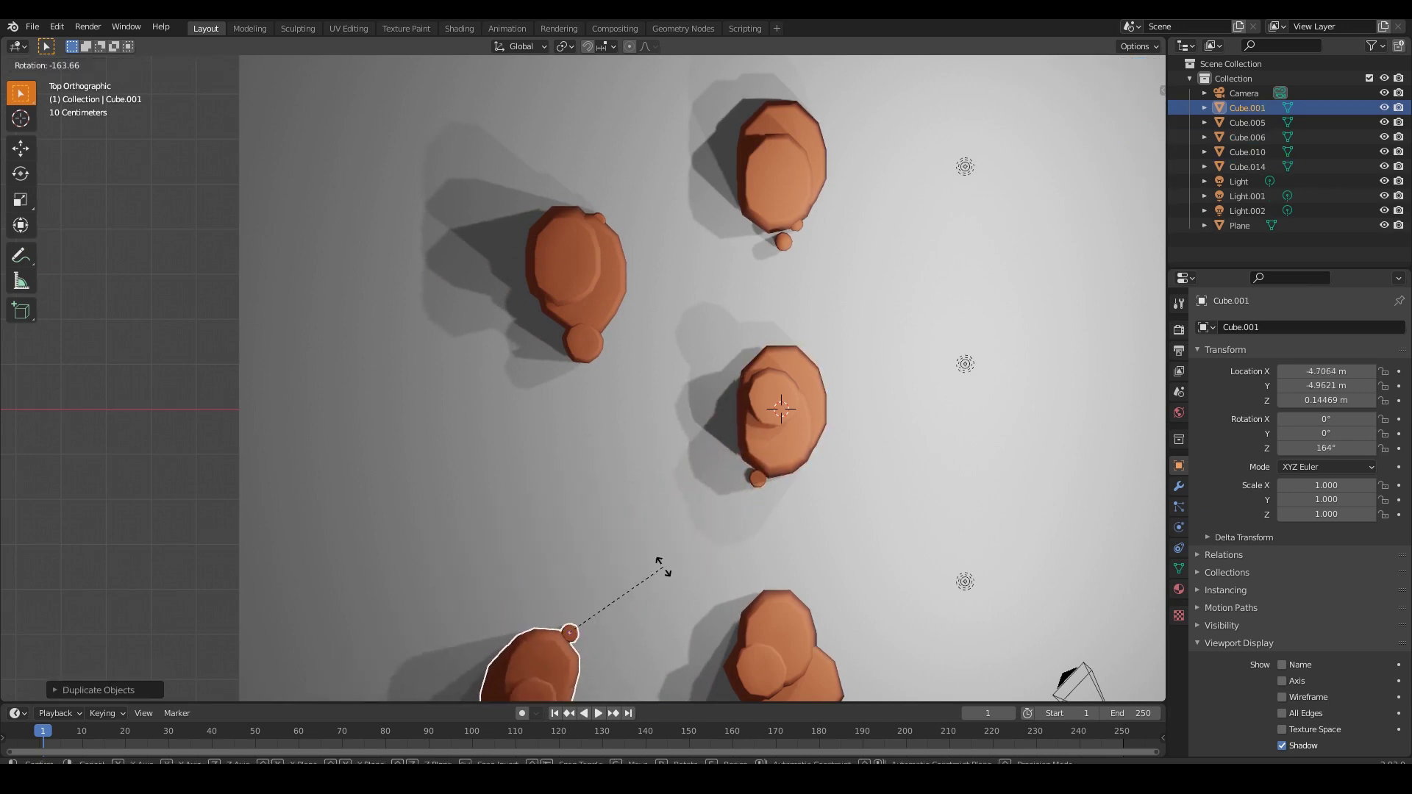
pyautogui.click(632, 567)
pyautogui.press('g')
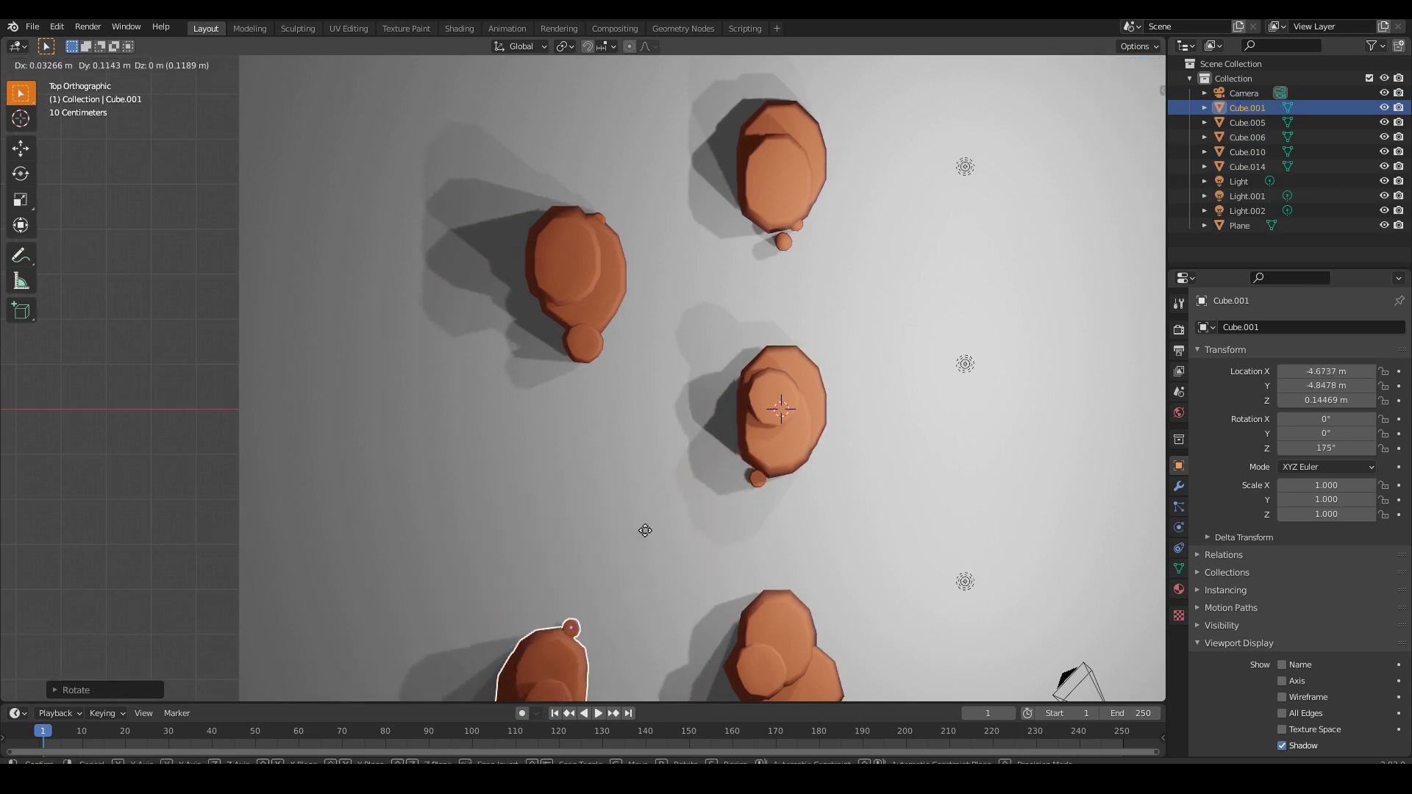
pyautogui.click(671, 436)
# Select the duplicated cluster's whole small top block in Edit Mode and move it about 0.51 m along Y
pyautogui.moveTo(717, 513); pyautogui.dragTo(603, 401, button='middle')
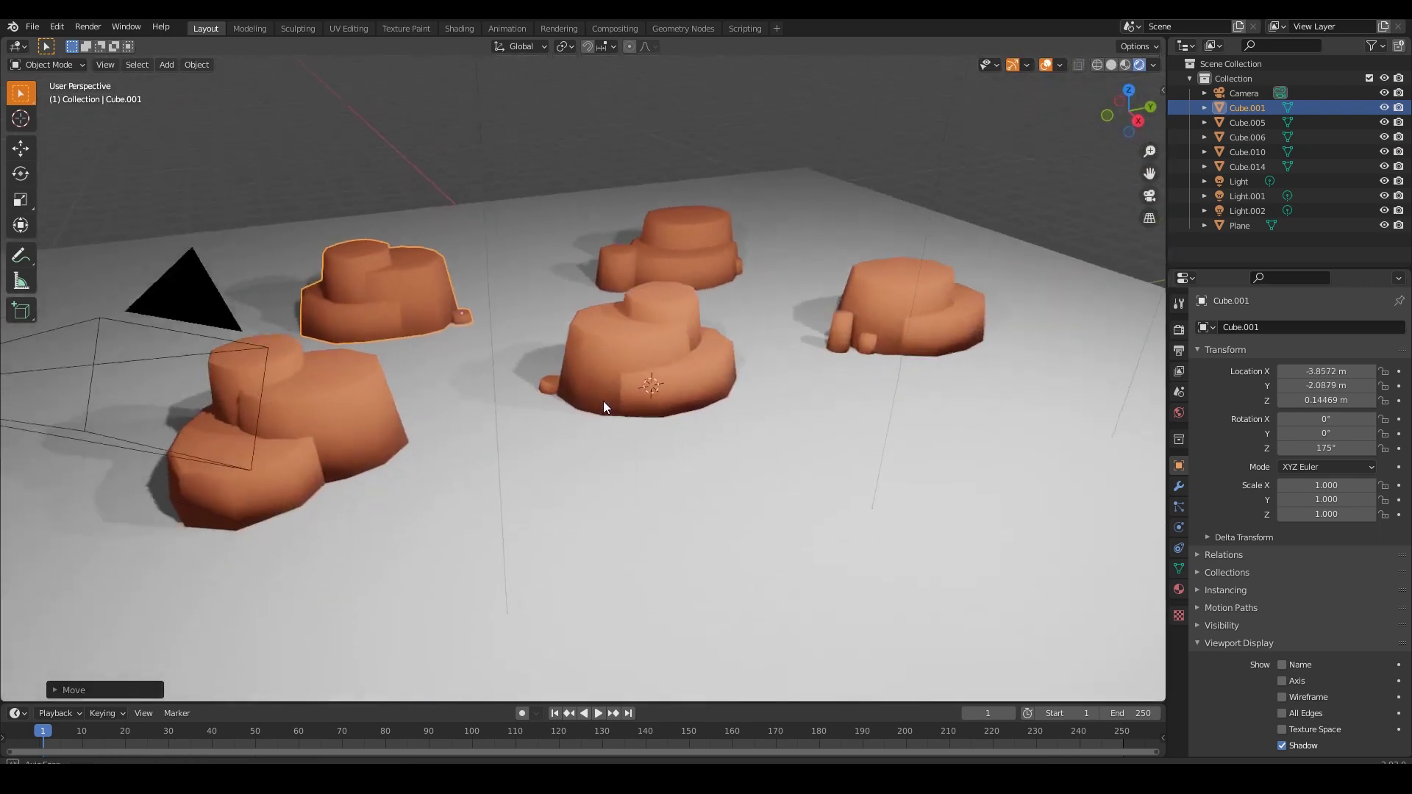
pyautogui.scroll(3, 509, 381)
pyautogui.keyDown('shift'); pyautogui.moveTo(510, 381); pyautogui.dragTo(607, 443, button='middle'); pyautogui.keyUp('shift')
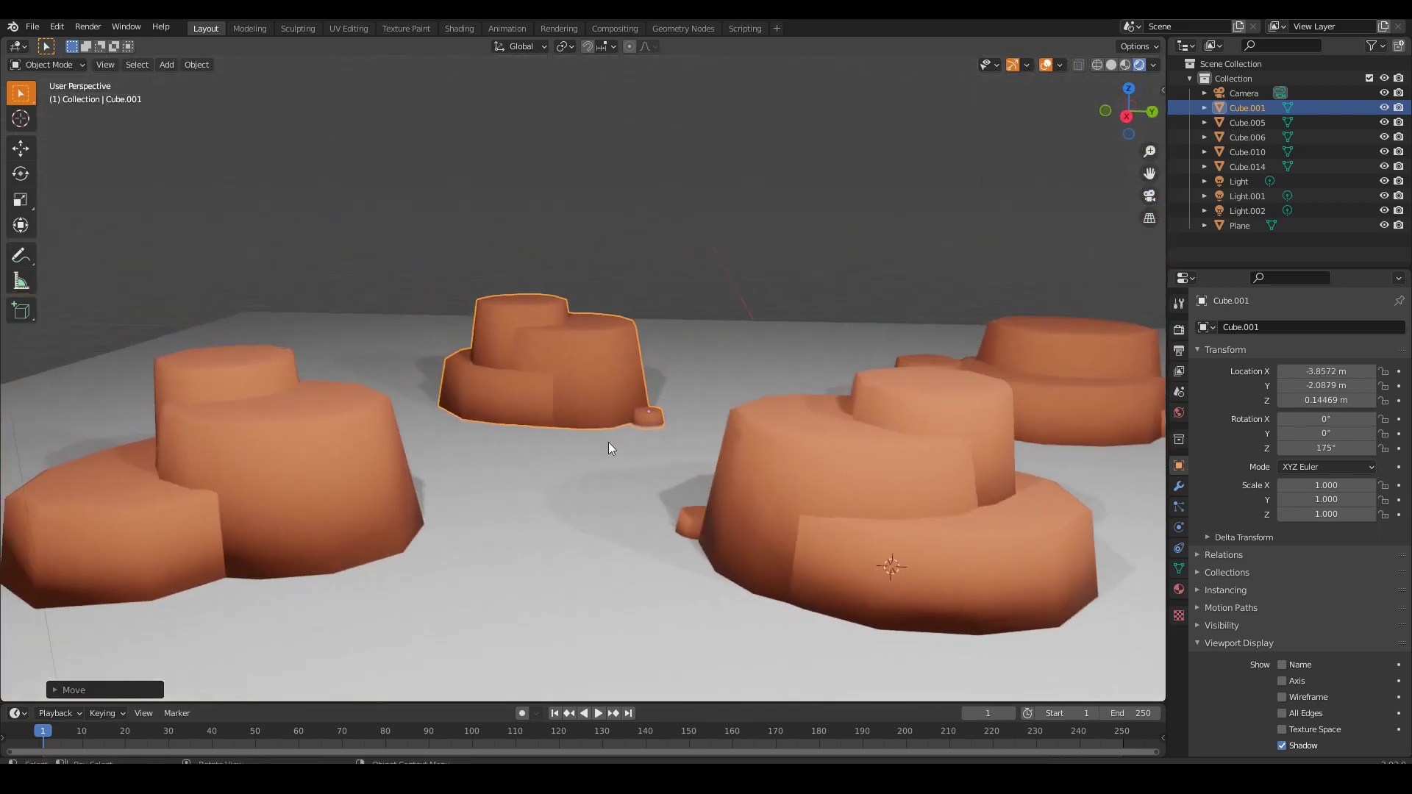
pyautogui.press('Tab')
pyautogui.click(529, 289)
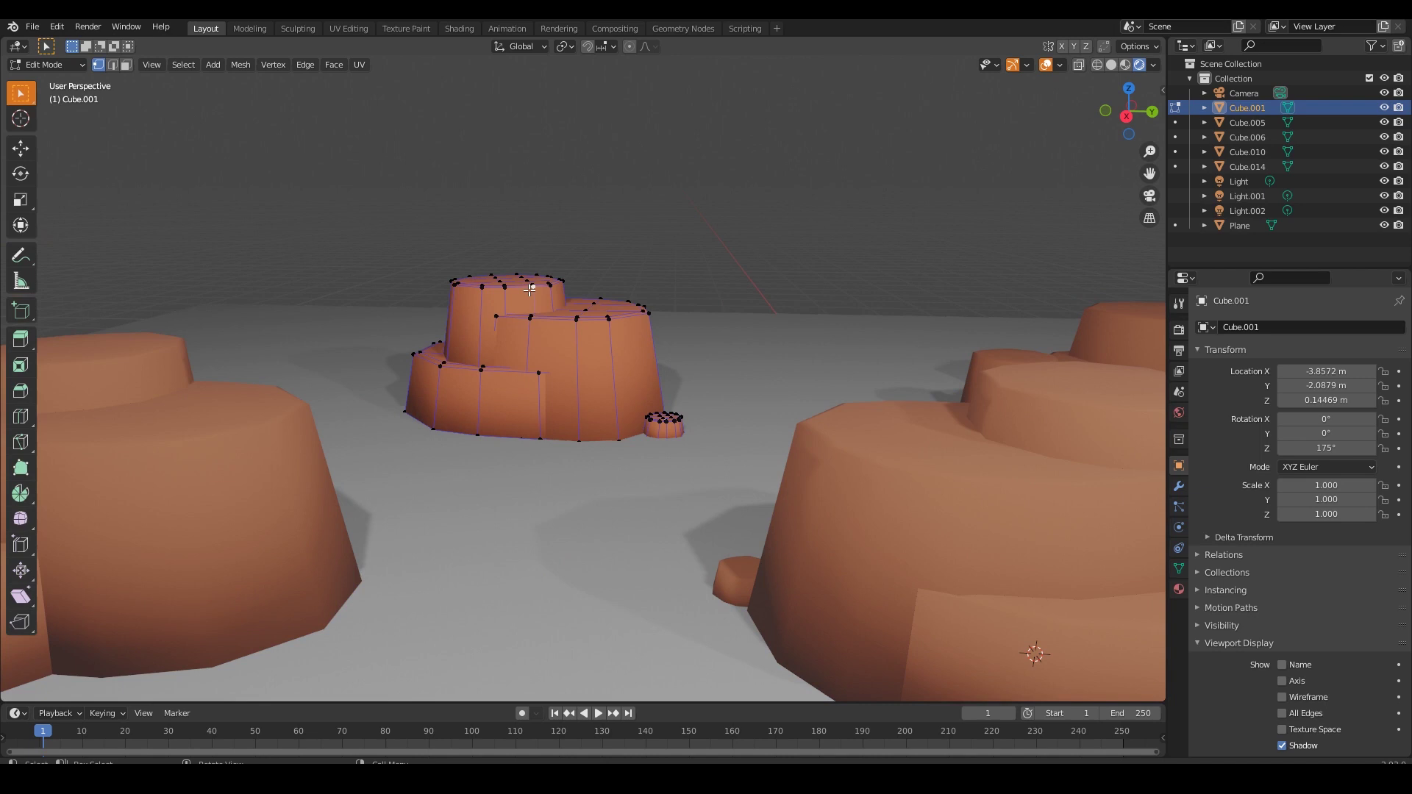
pyautogui.press('l')
pyautogui.press('g')
pyautogui.press('y')
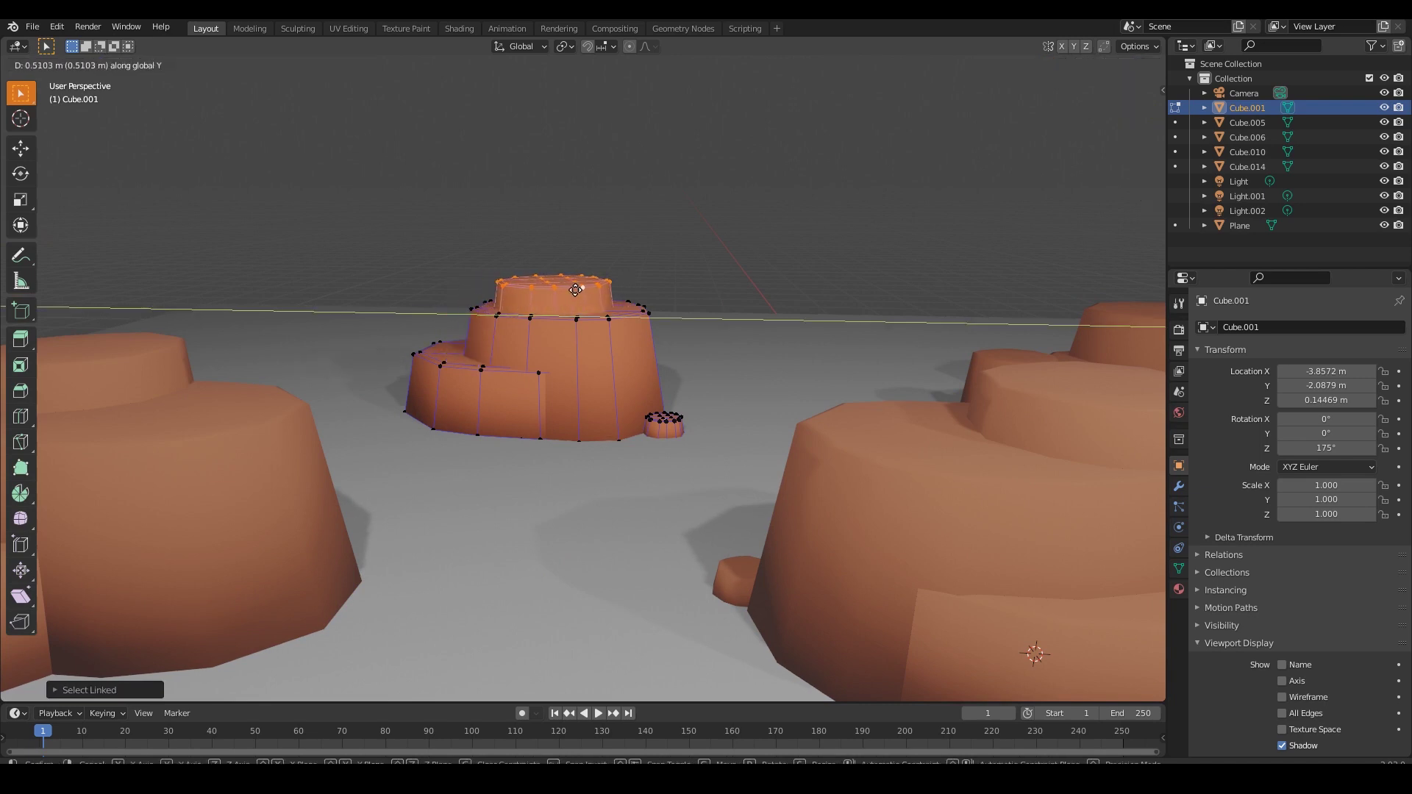
pyautogui.click(576, 290)
# Move the selected top block to the duplicated cluster's +X side in top view, lower it about 0.5 m along Z, and leave Edit Mode
pyautogui.press('KP_7')
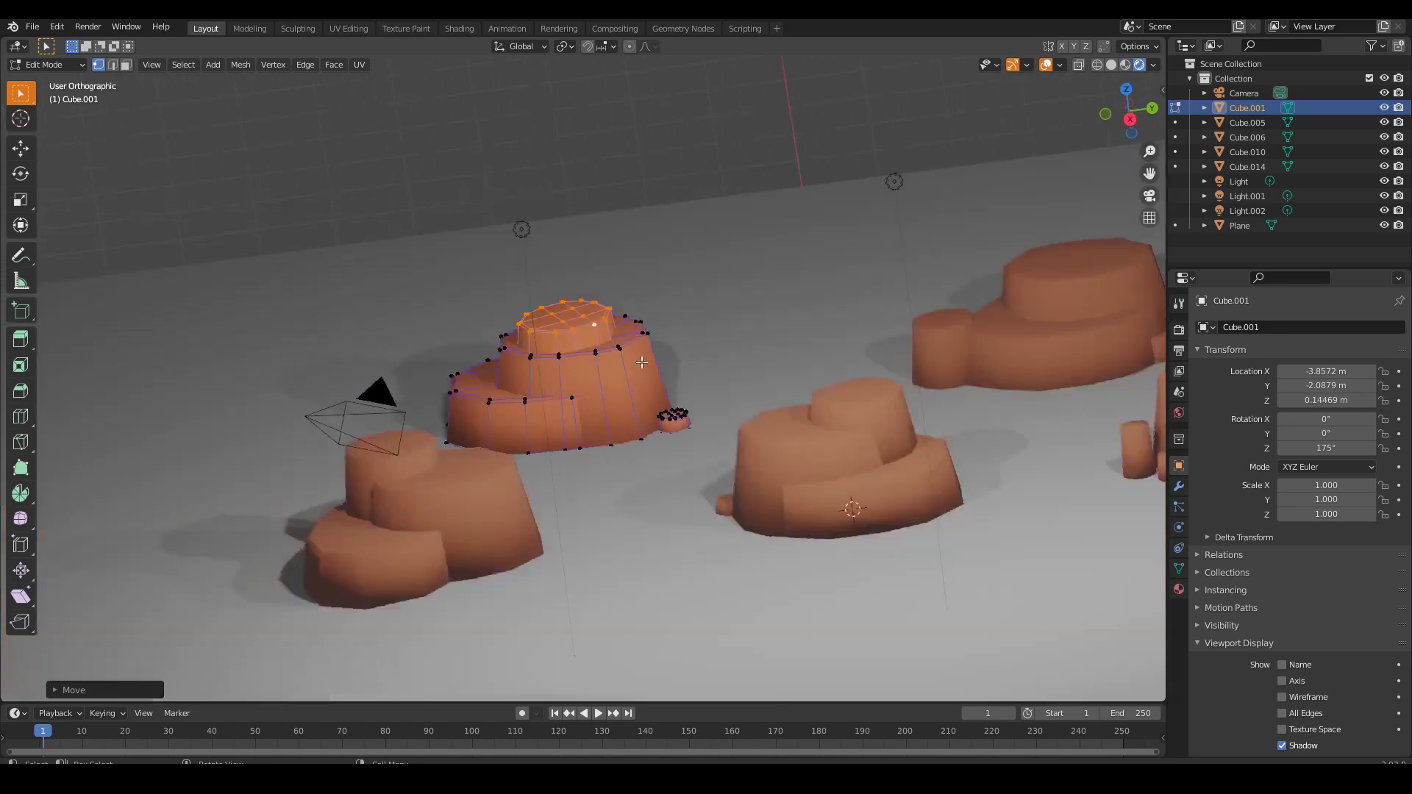
pyautogui.press('g')
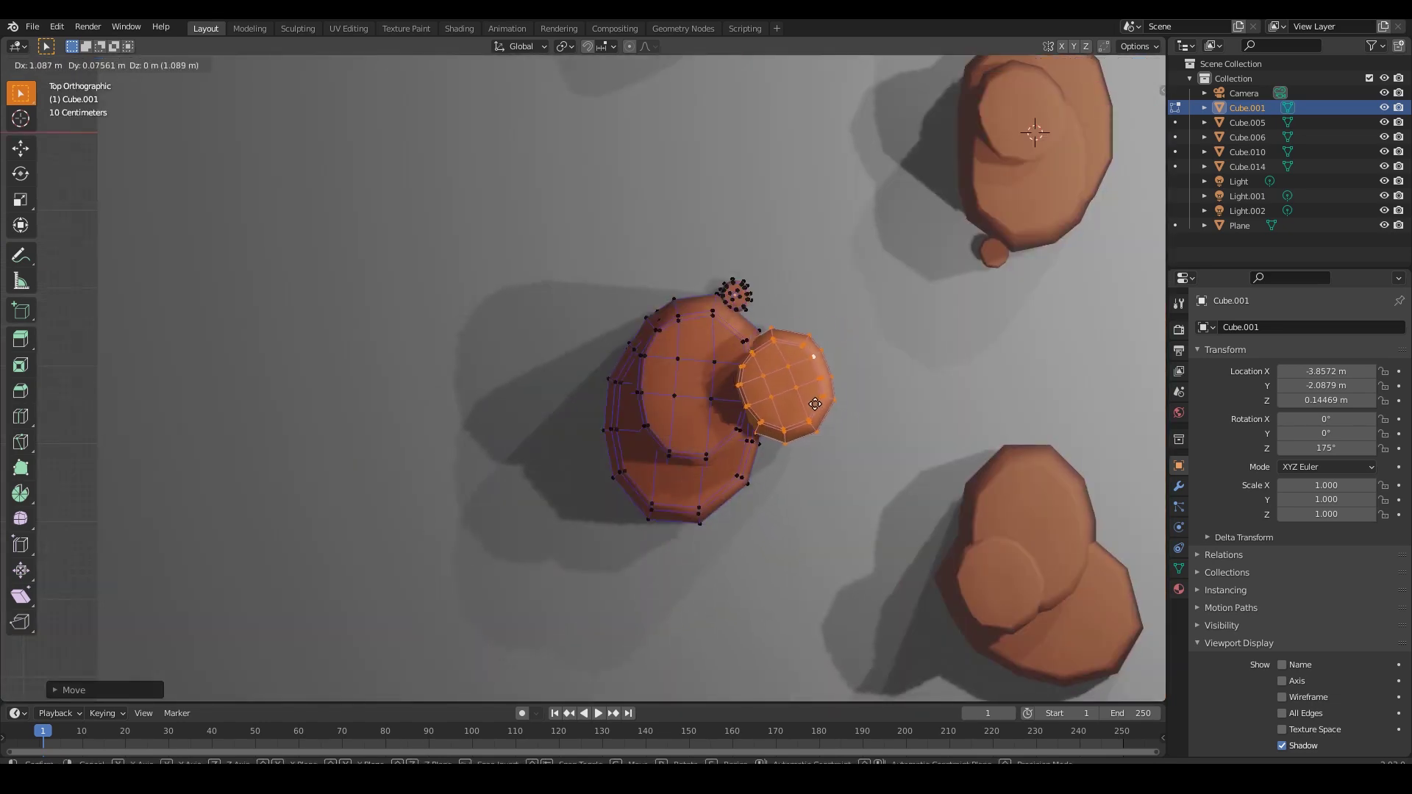
pyautogui.click(793, 412)
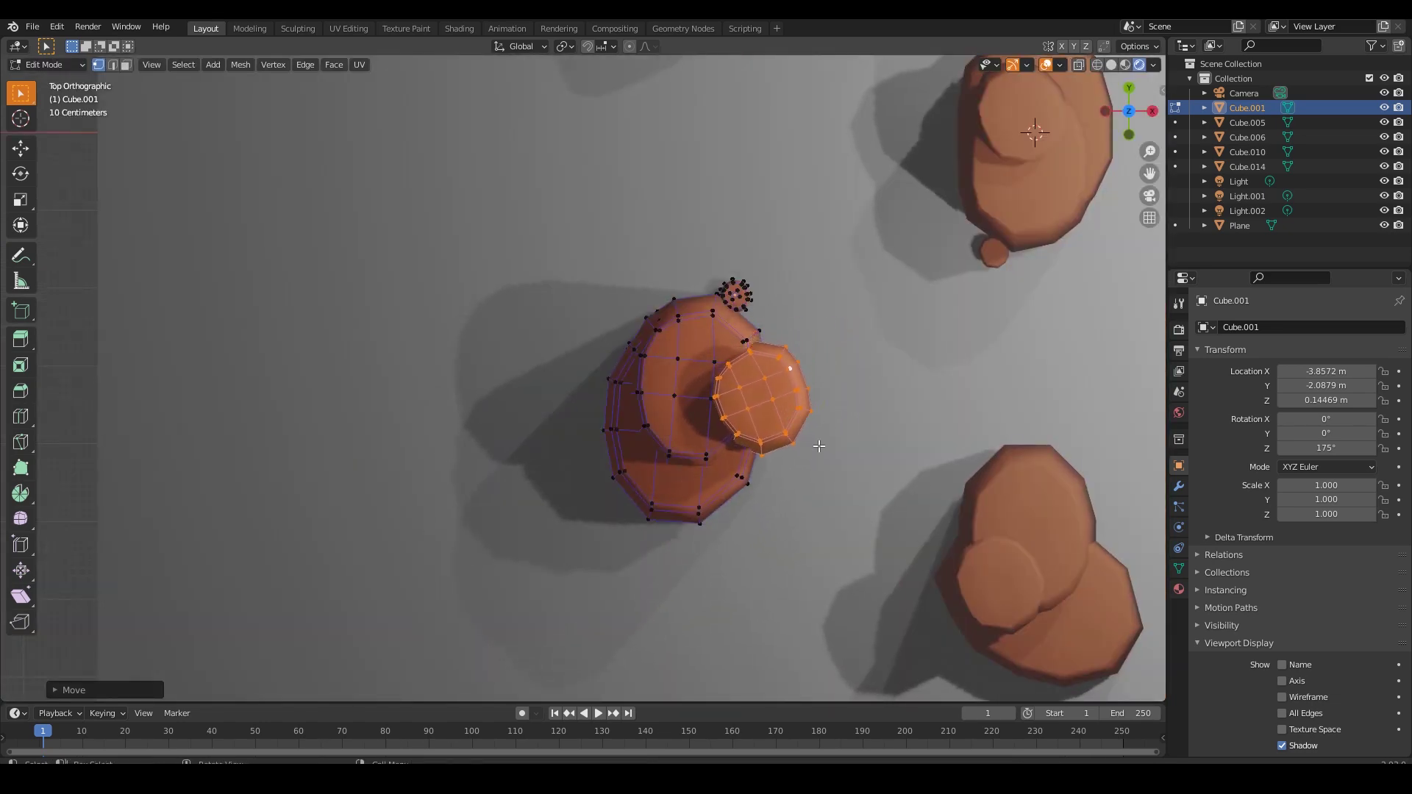
pyautogui.moveTo(793, 413); pyautogui.dragTo(657, 314, button='middle')
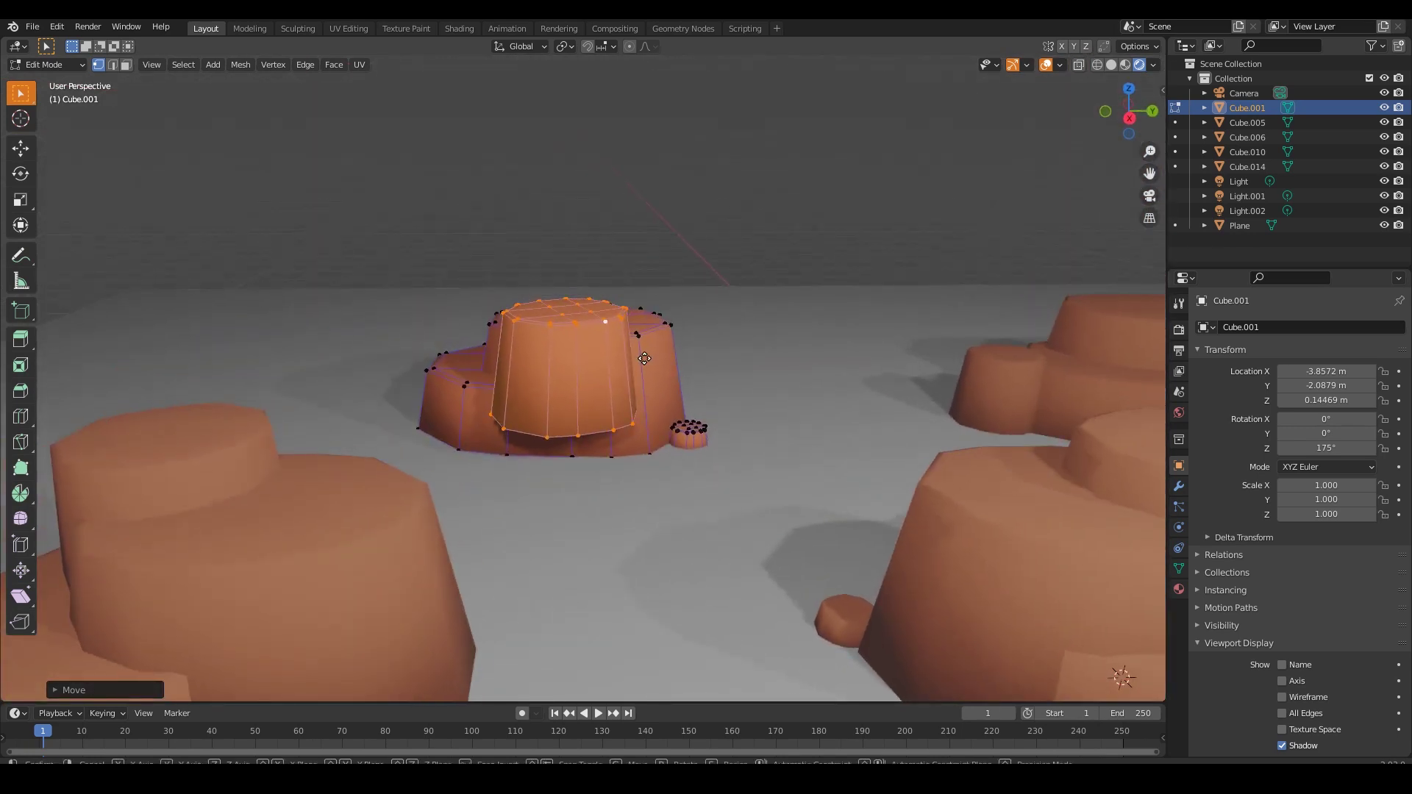
pyautogui.press('g')
pyautogui.press('z')
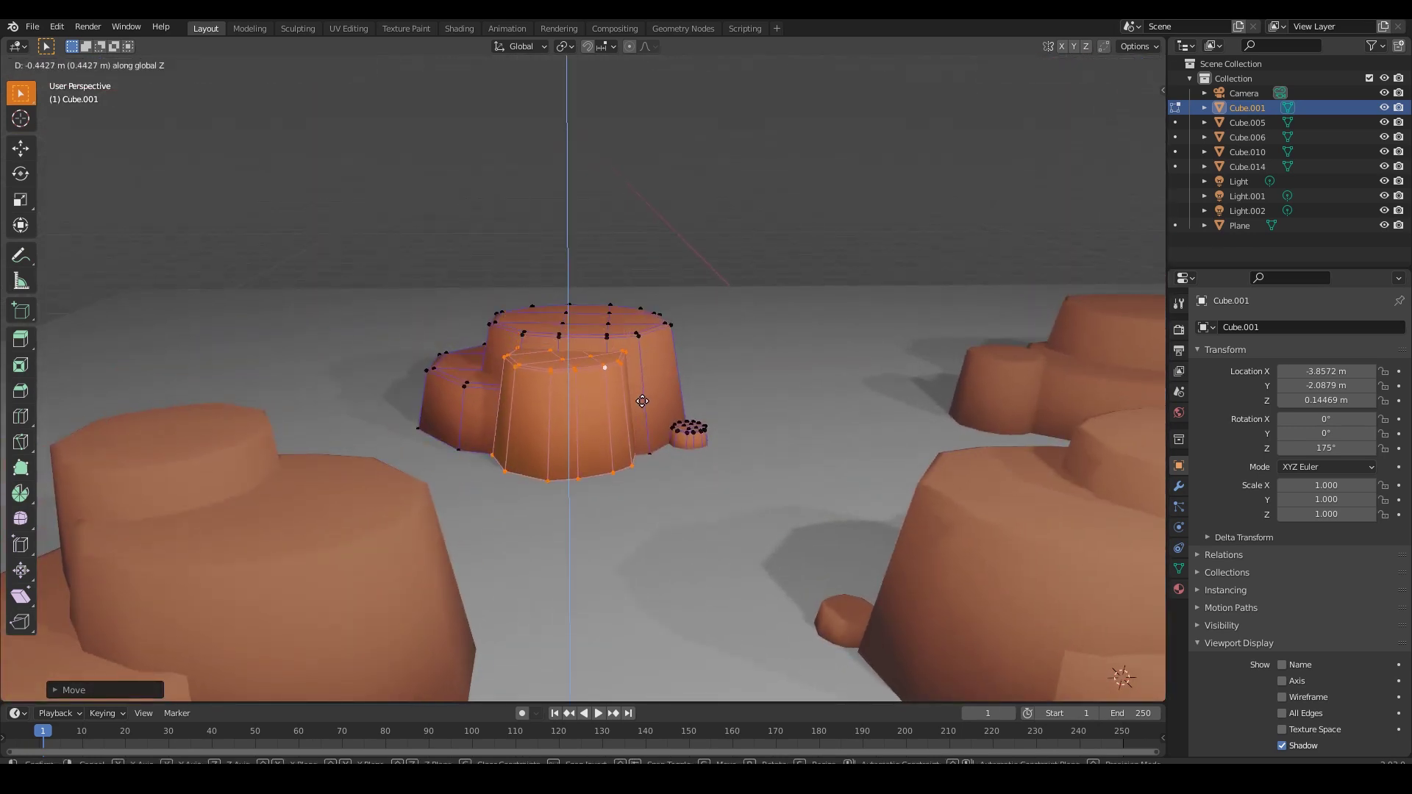
pyautogui.click(643, 407)
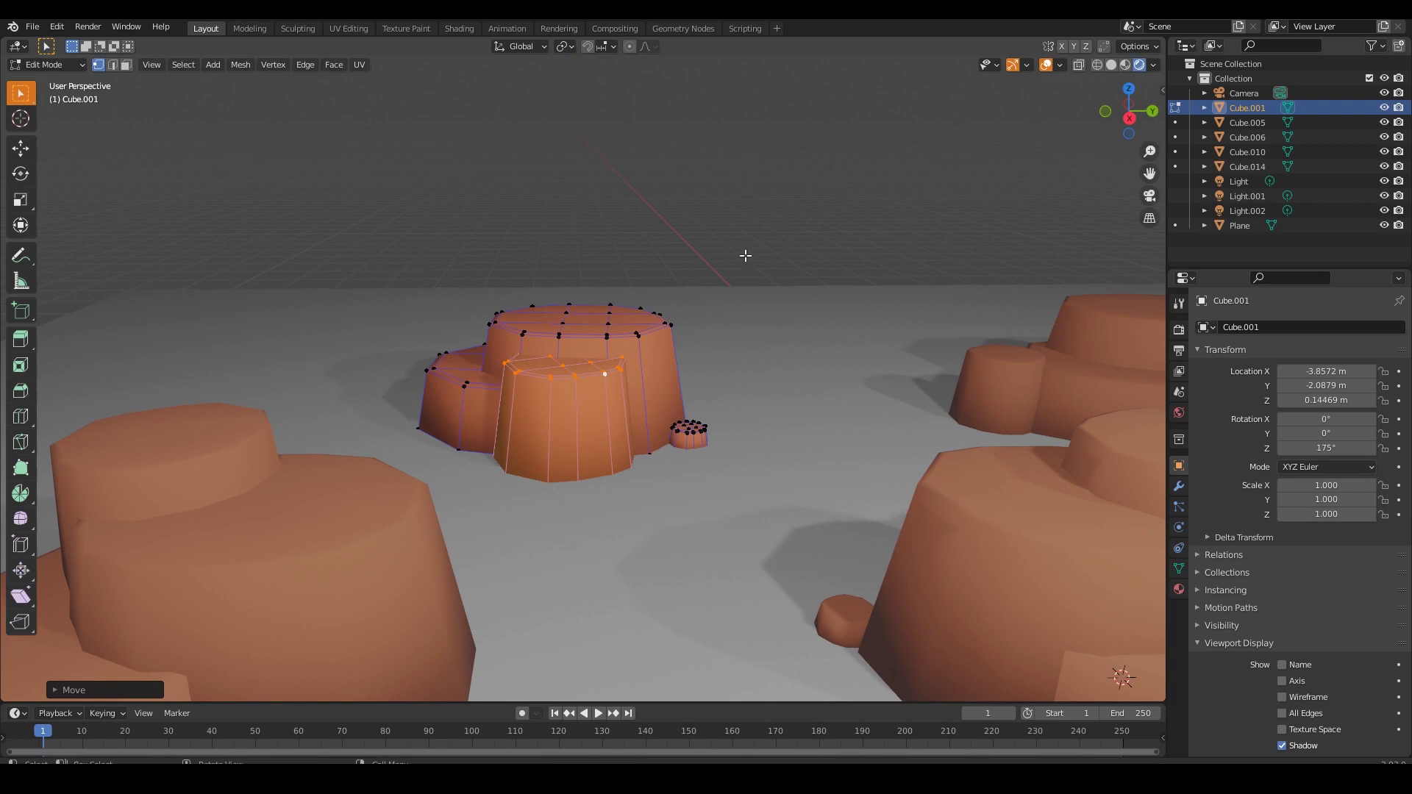
pyautogui.press('Tab')
# Examine the shapes and arrangement of the five rock clusters on the ground plane from several angles
pyautogui.scroll(-8, 767, 230)
pyautogui.moveTo(756, 391); pyautogui.dragTo(762, 392, button='middle')
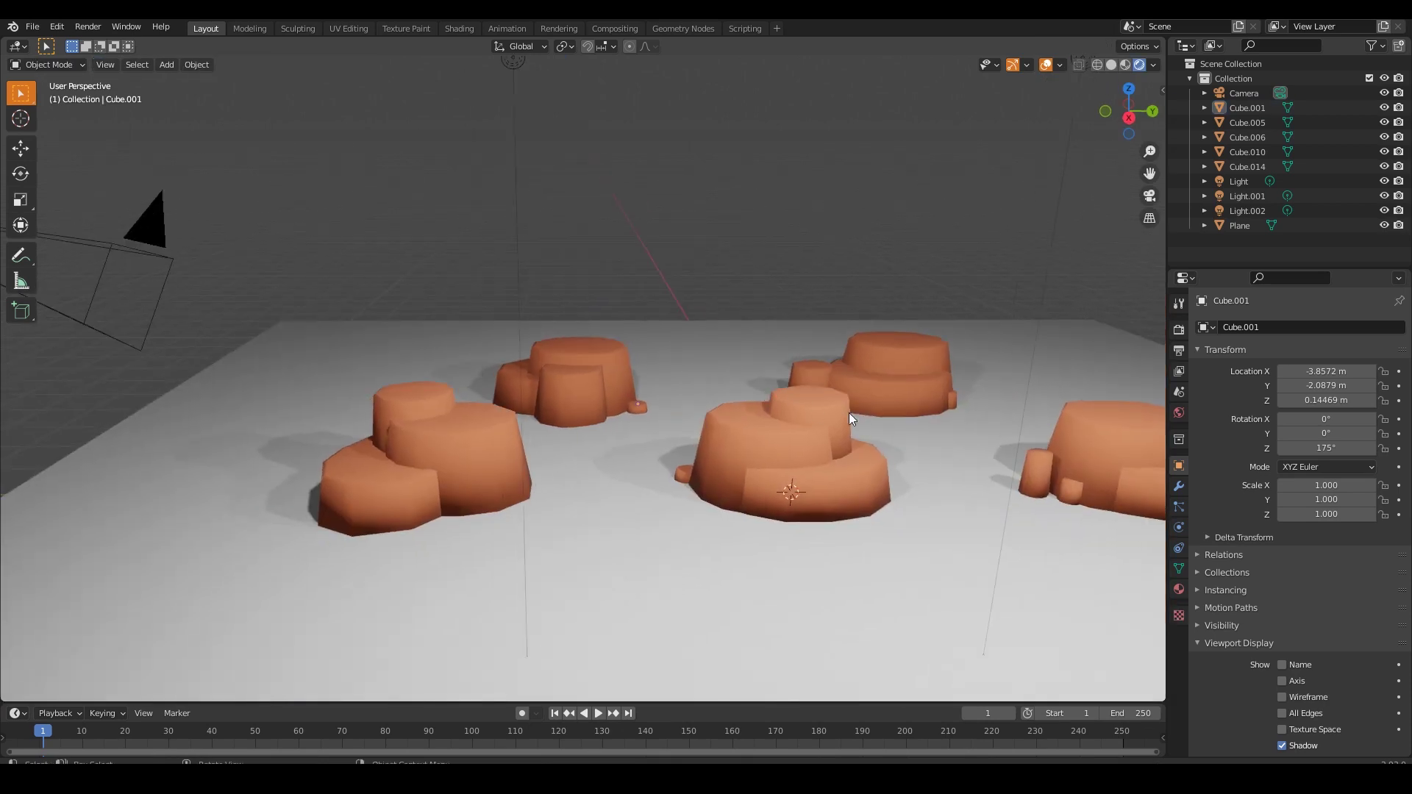
pyautogui.keyDown('shift'); pyautogui.moveTo(849, 413); pyautogui.dragTo(773, 413, button='middle'); pyautogui.keyUp('shift')
pyautogui.scroll(2, 579, 412)
pyautogui.scroll(-4, 673, 223)
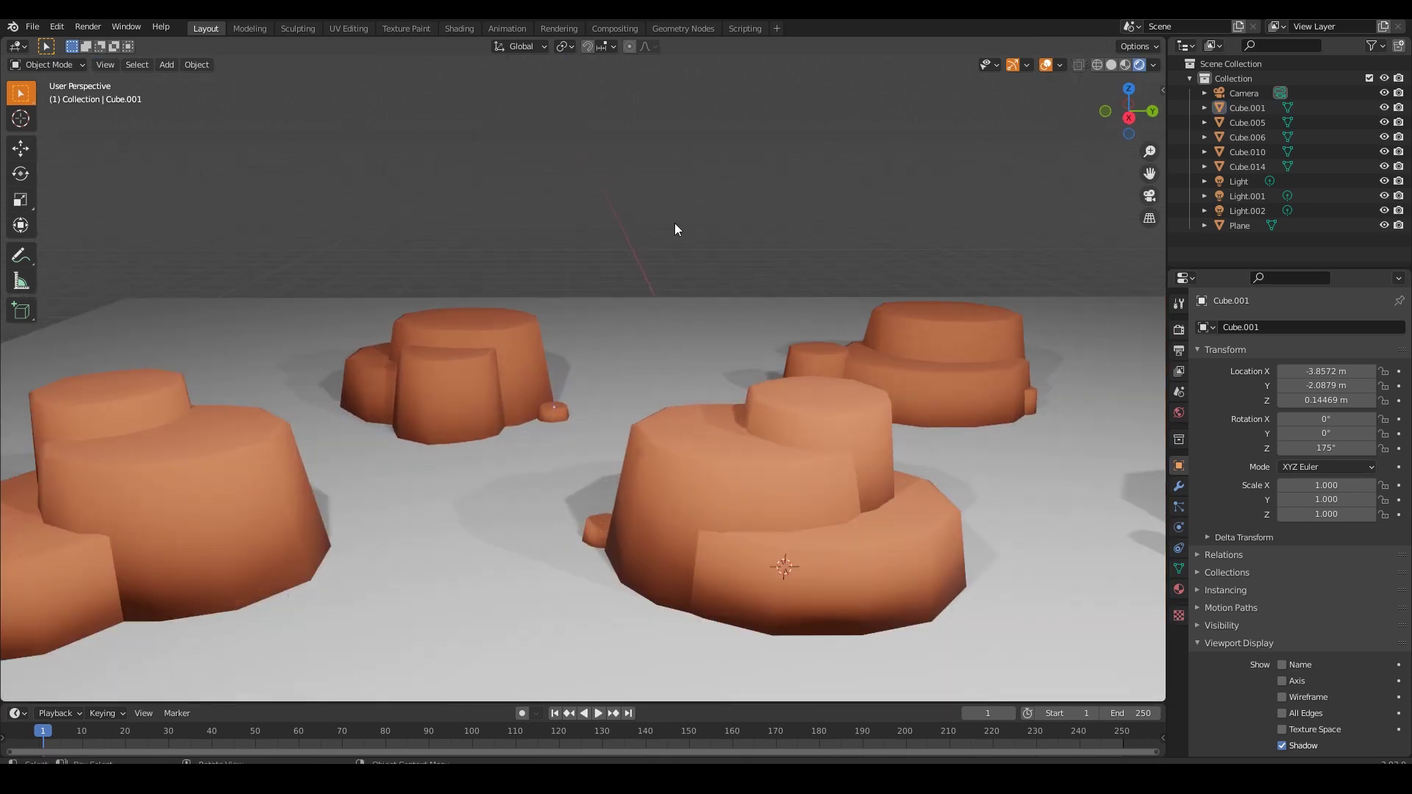
pyautogui.click(708, 440)
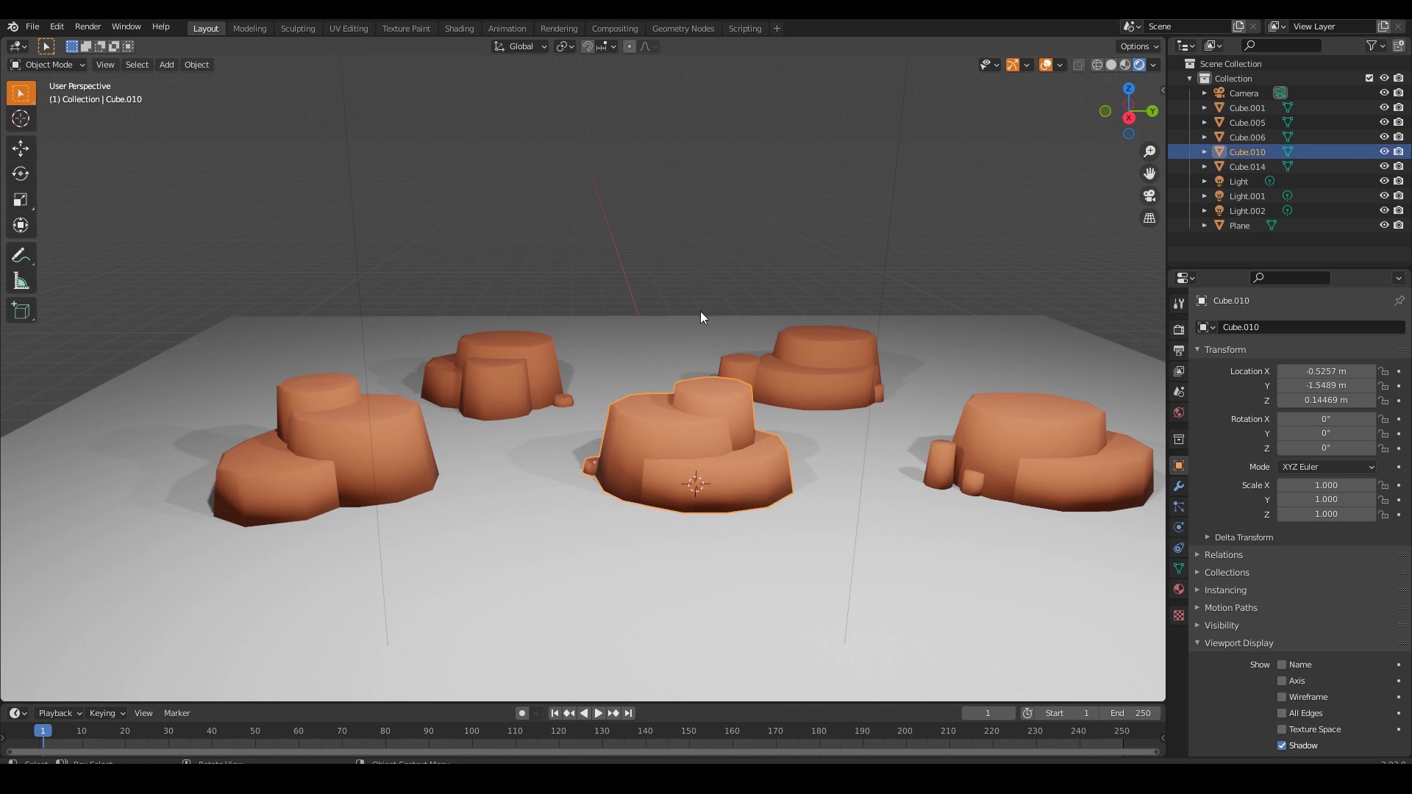
pyautogui.click(700, 268)
pyautogui.scroll(-1, 754, 328)
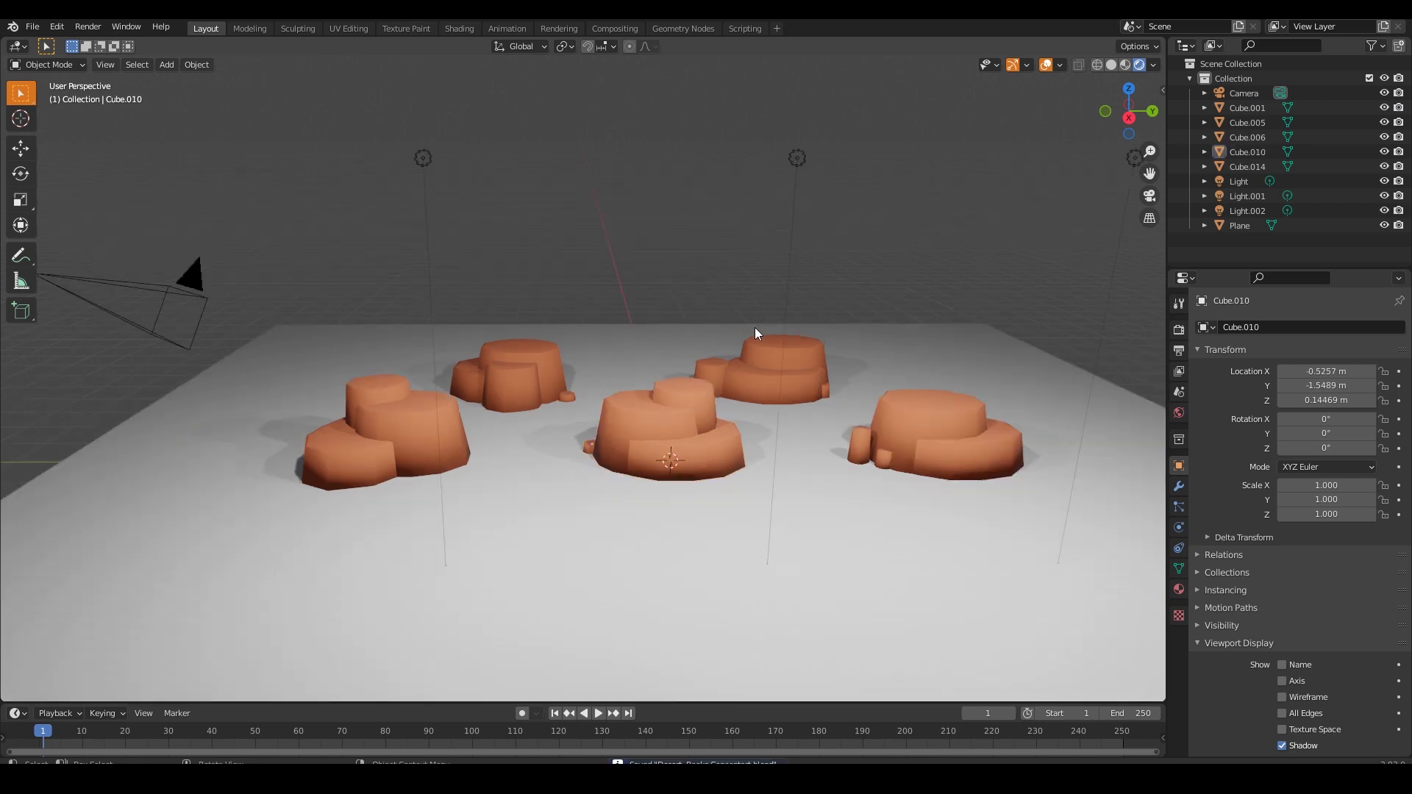
pyautogui.moveTo(755, 328)
pyautogui.keyDown('shift'); pyautogui.mouseDown(button='middle')
pyautogui.moveTo(716, 329)
pyautogui.moveTo(777, 334)
pyautogui.mouseUp(button='middle'); pyautogui.keyUp('shift')
pyautogui.scroll(1, 677, 404)
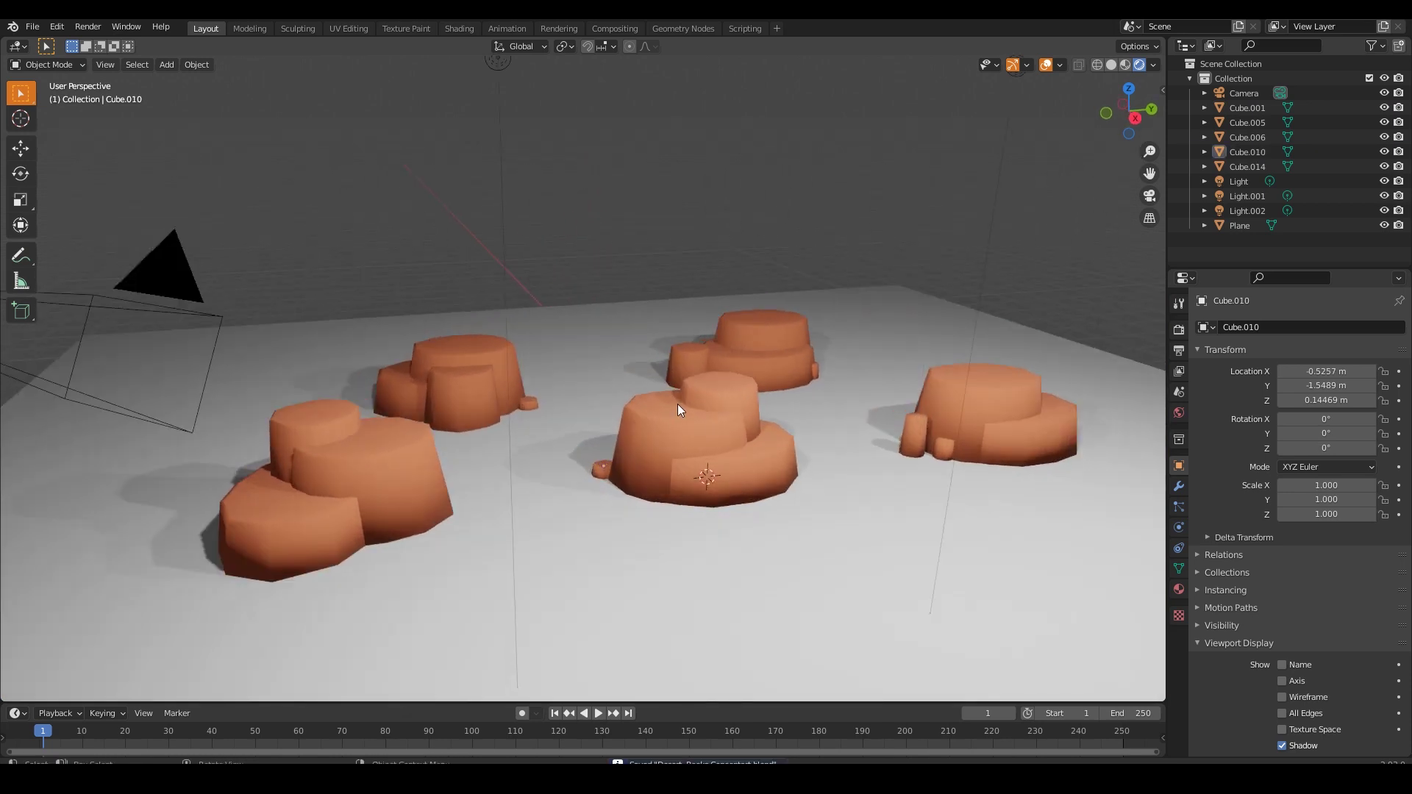
pyautogui.keyDown('shift'); pyautogui.moveTo(677, 404); pyautogui.dragTo(590, 394, button='middle'); pyautogui.keyUp('shift')
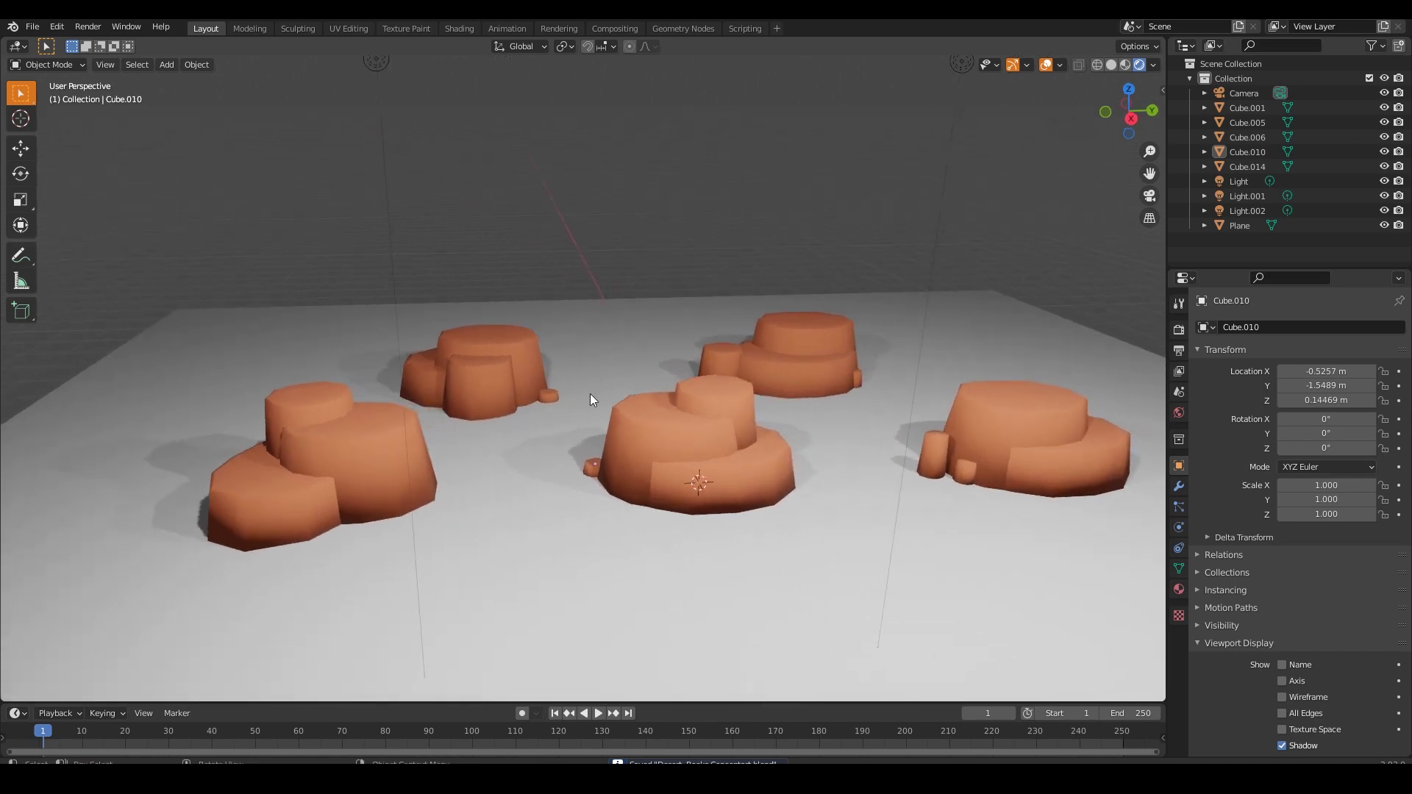
# Save the scene file with the five rock clusters
pyautogui.click(497, 383)
pyautogui.moveTo(497, 383); pyautogui.dragTo(644, 300, button='middle')
pyautogui.hotkey('ctrl', 's')
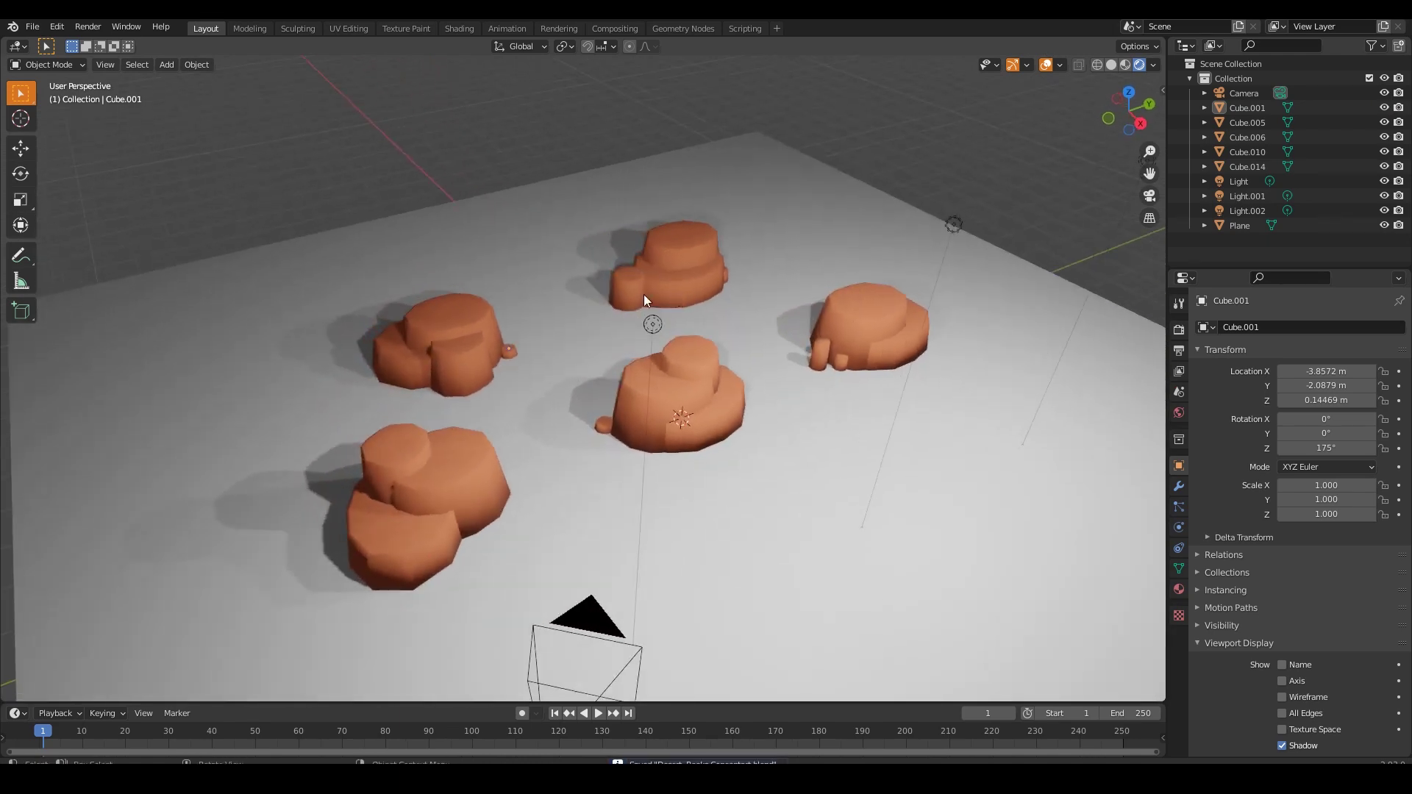
# Extrude the ground plane's far edge behind the rocks about 7.9 m upward along Z in Edit Mode as a backdrop wall
pyautogui.click(478, 225)
pyautogui.press('Tab')
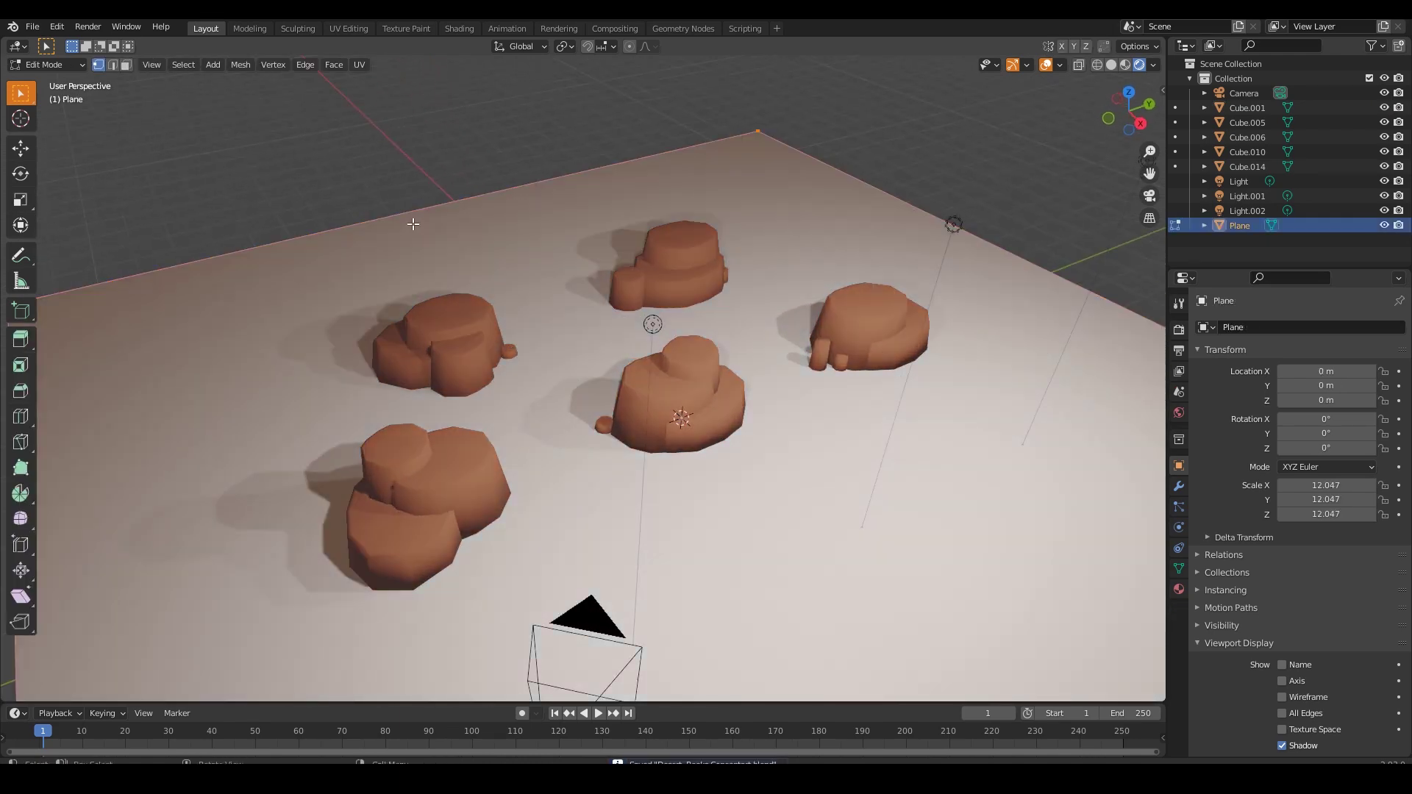
pyautogui.hotkey('alt', 'a')
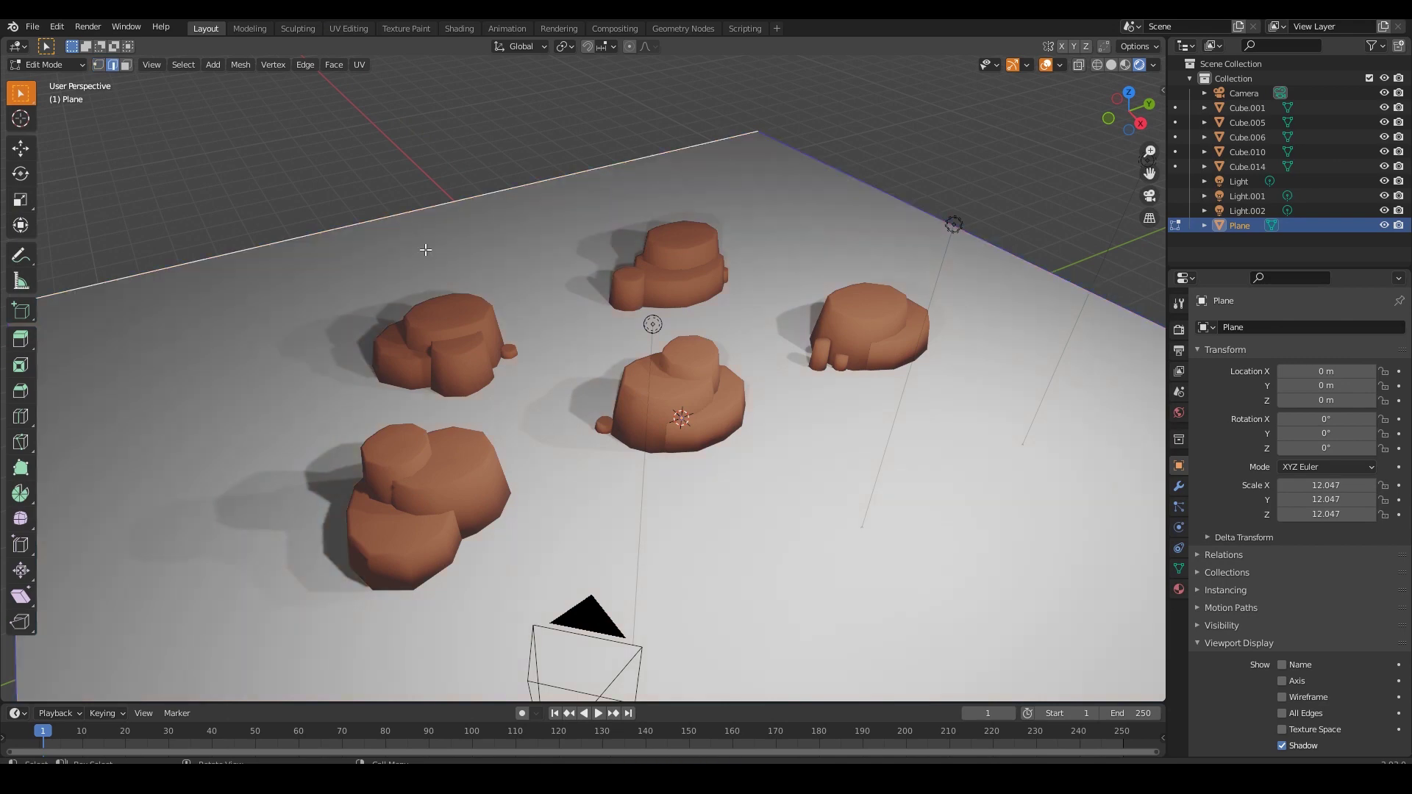
pyautogui.press('e')
pyautogui.press('z')
pyautogui.click(418, 198)
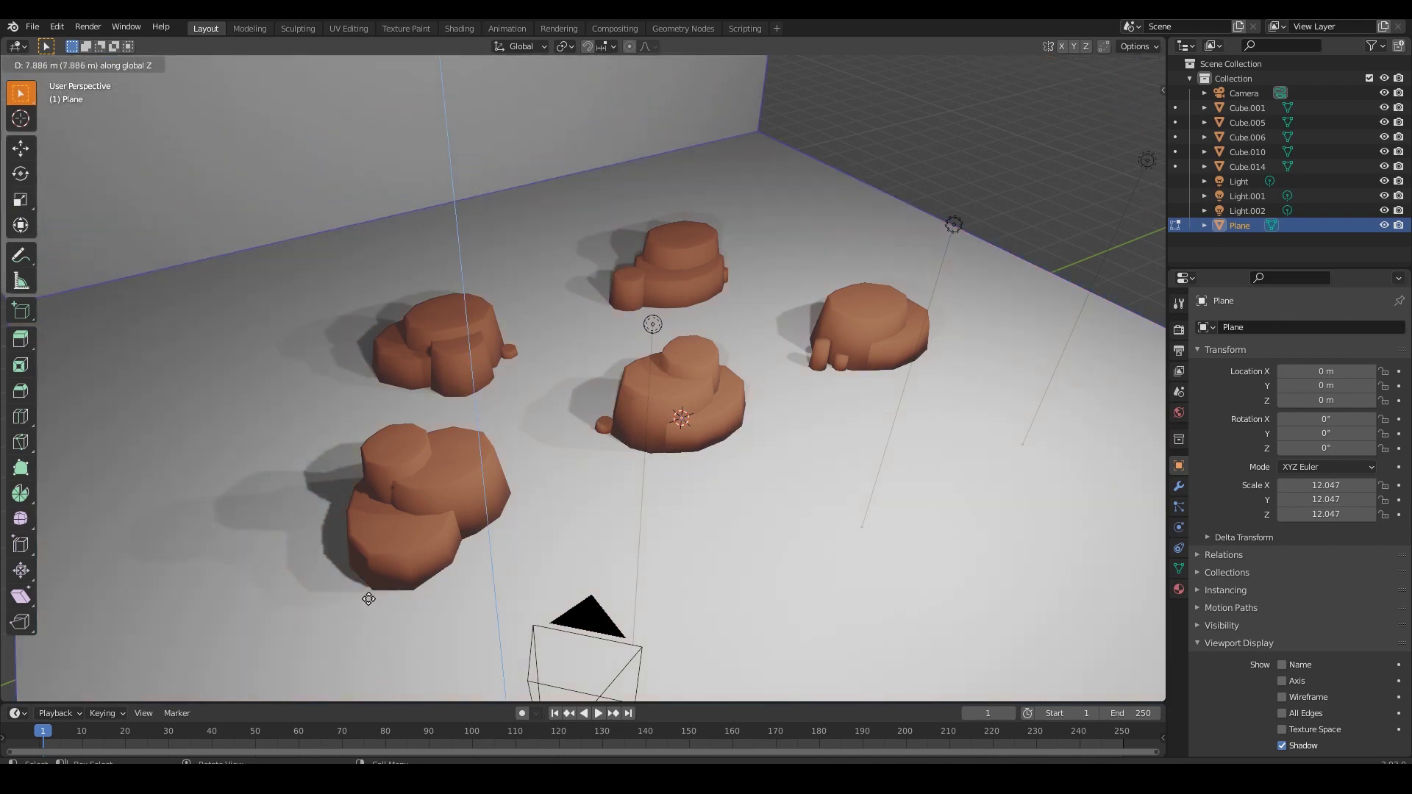
# Bevel the edge between the floor and backdrop wall into a wide multi-segment curve, and shade the plane smooth in Object Mode
pyautogui.click(255, 241)
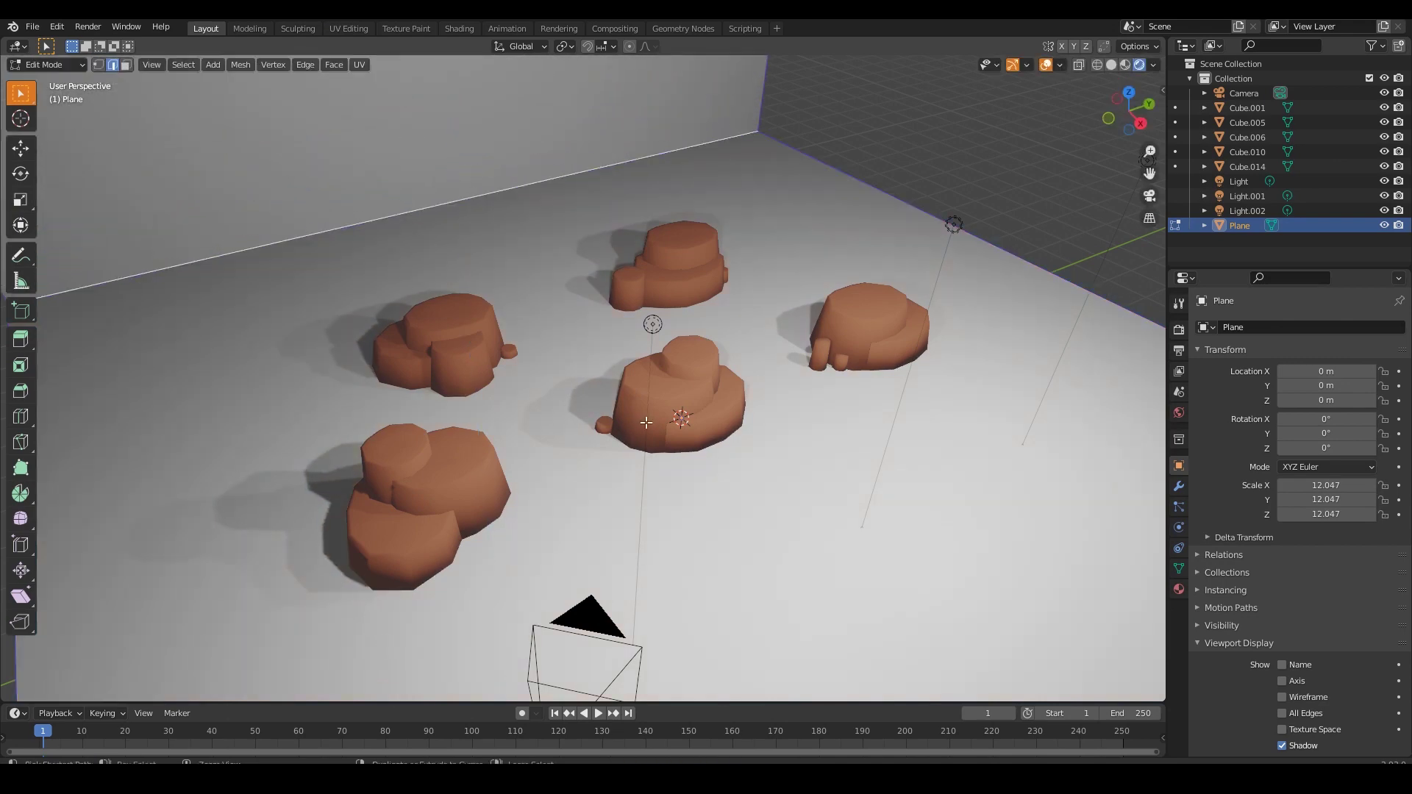
pyautogui.hotkey('ctrl', 'b')
pyautogui.scroll(4, 703, 472)
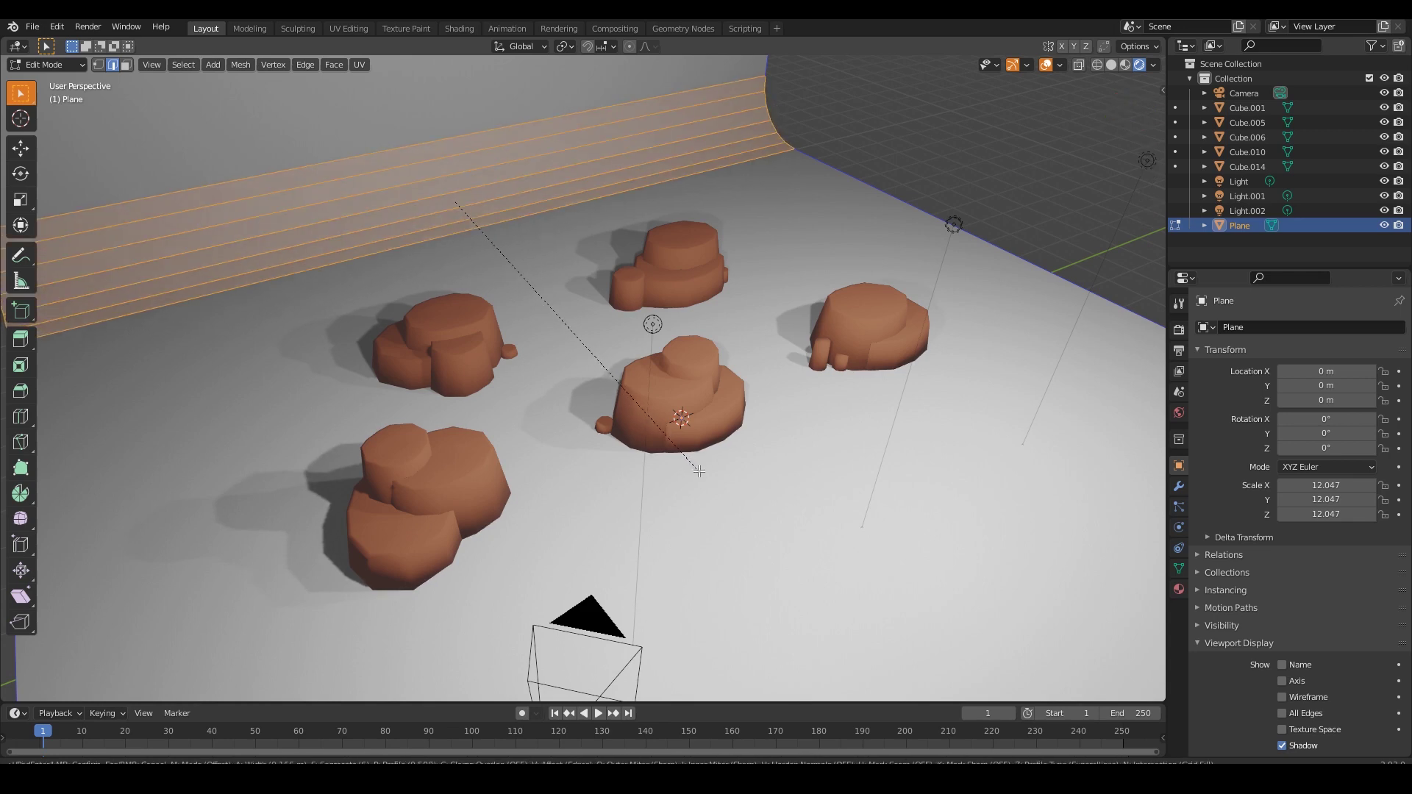
pyautogui.click(712, 478)
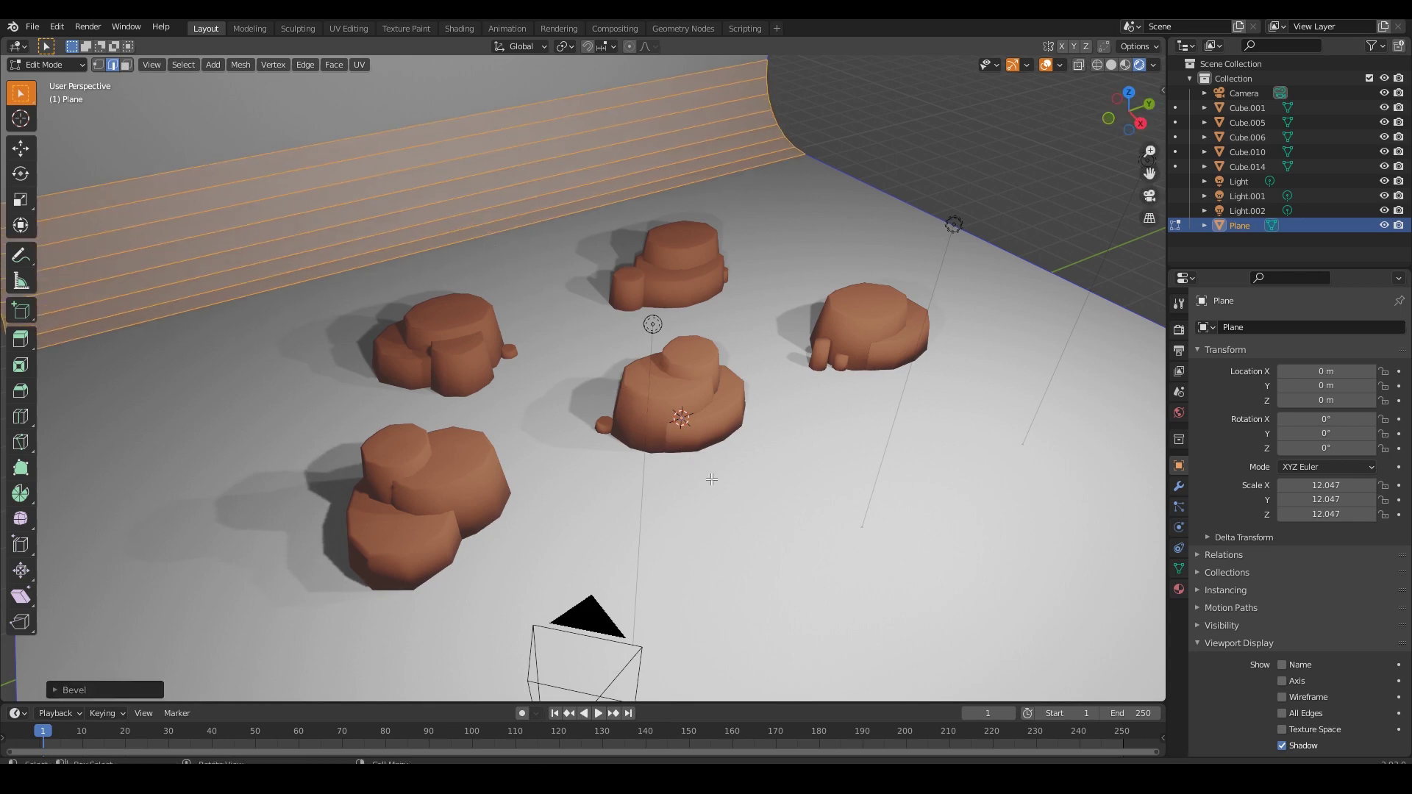
pyautogui.press('Tab')
pyautogui.rightClick(637, 161)
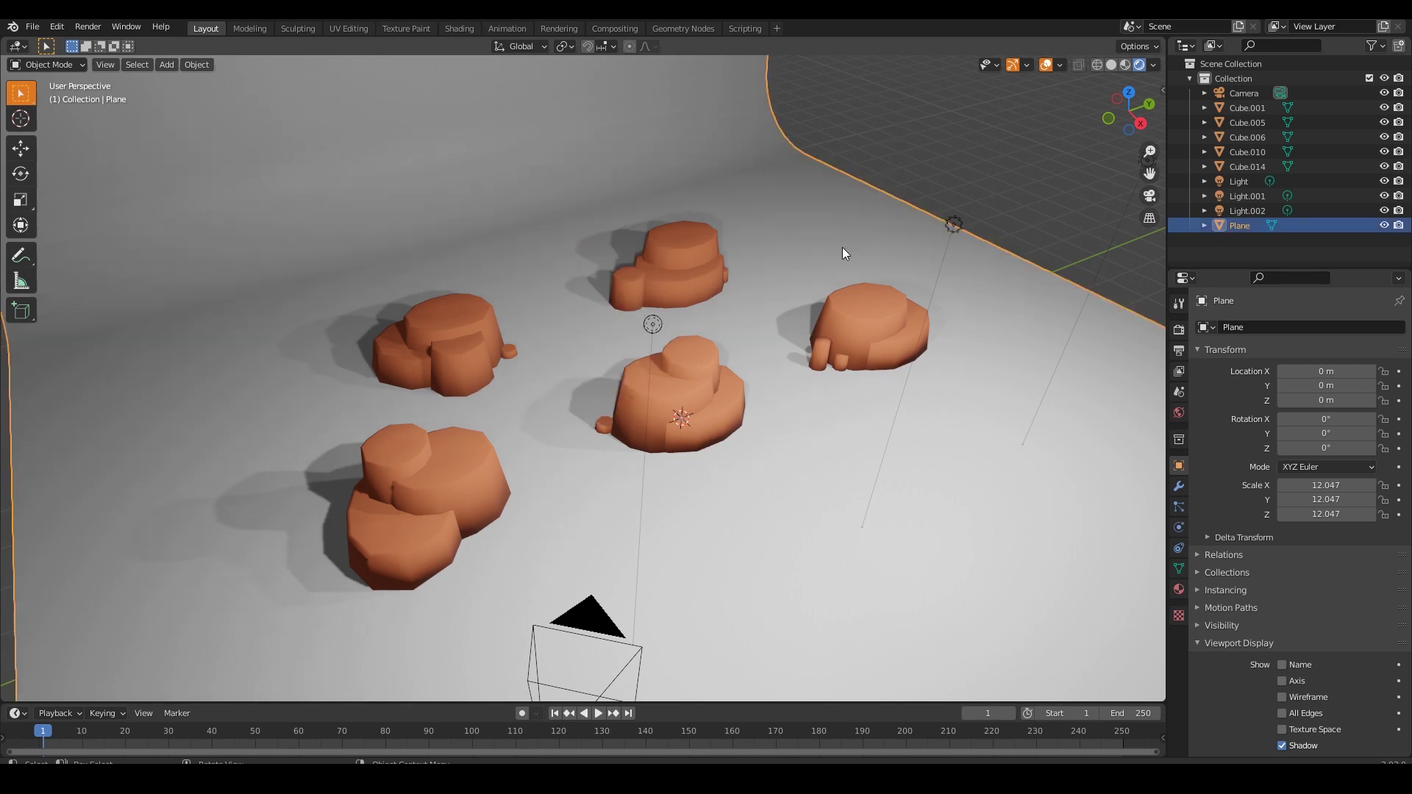
# Widen the backdrop plane along Y to a Y scale of about 23.888
pyautogui.press('s')
pyautogui.press('y')
pyautogui.click(1067, 154)
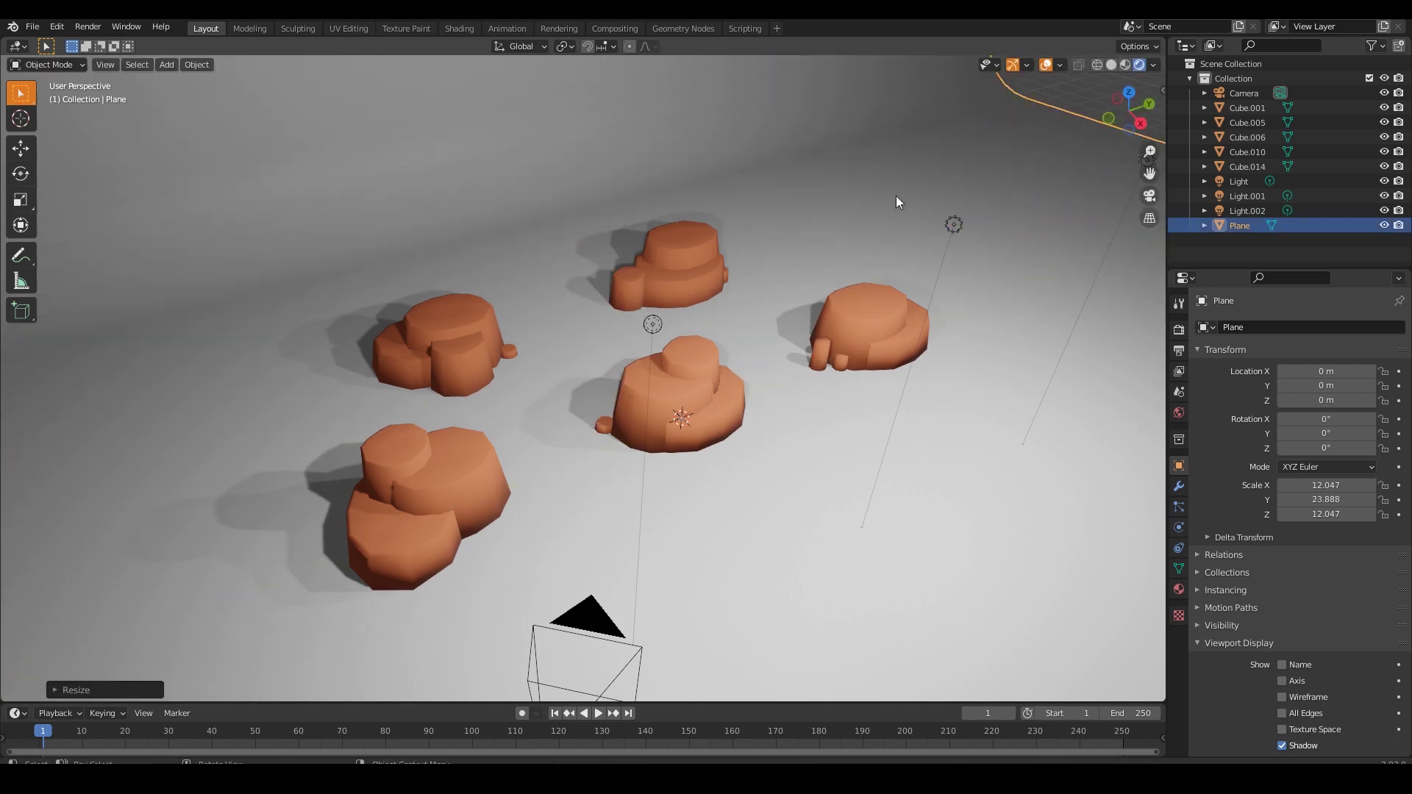
pyautogui.moveTo(896, 196); pyautogui.dragTo(849, 199, button='middle')
pyautogui.scroll(-3, 762, 257)
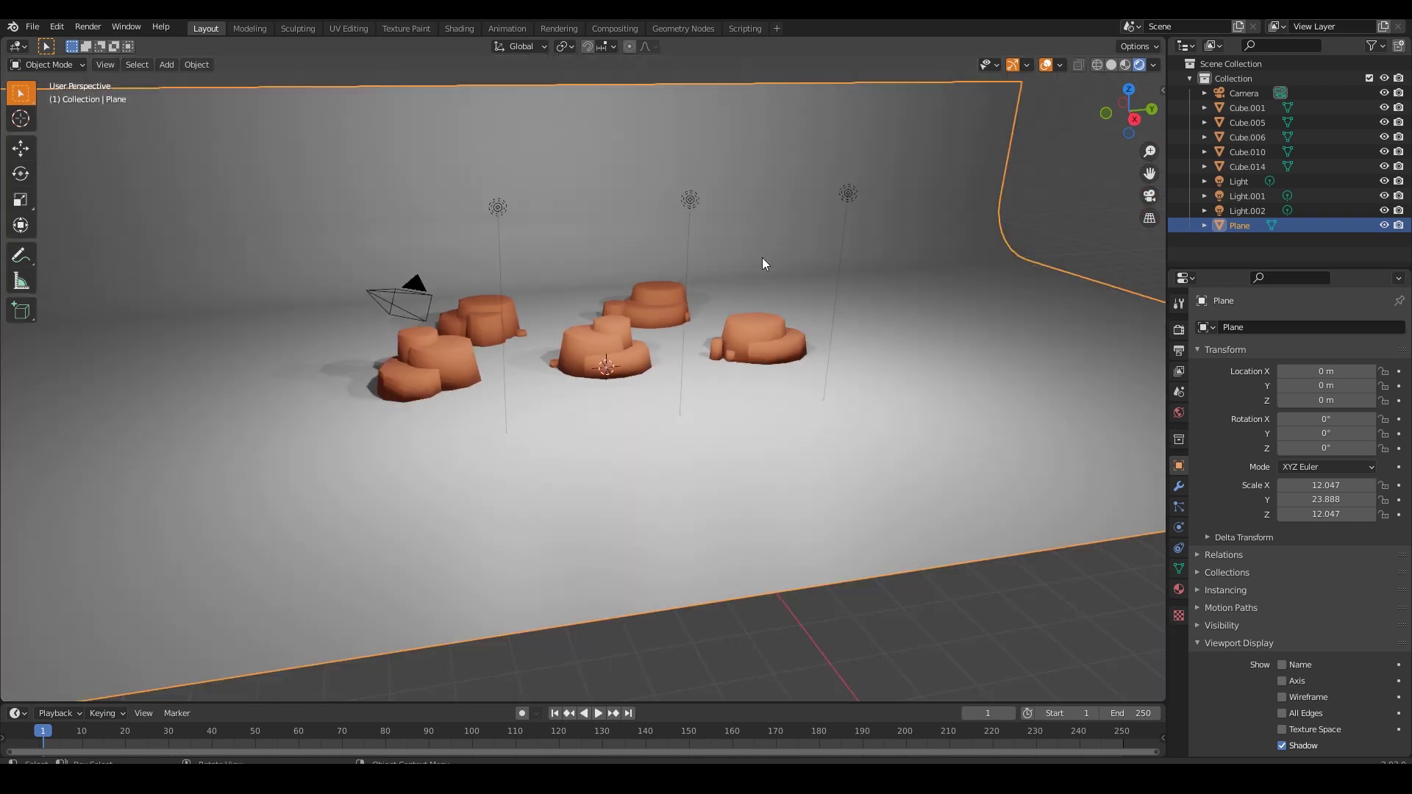
pyautogui.scroll(3, 758, 239)
pyautogui.moveTo(757, 239)
pyautogui.keyDown('shift'); pyautogui.mouseDown(button='middle')
pyautogui.moveTo(825, 266)
pyautogui.moveTo(828, 336)
pyautogui.mouseUp(button='middle'); pyautogui.keyUp('shift')
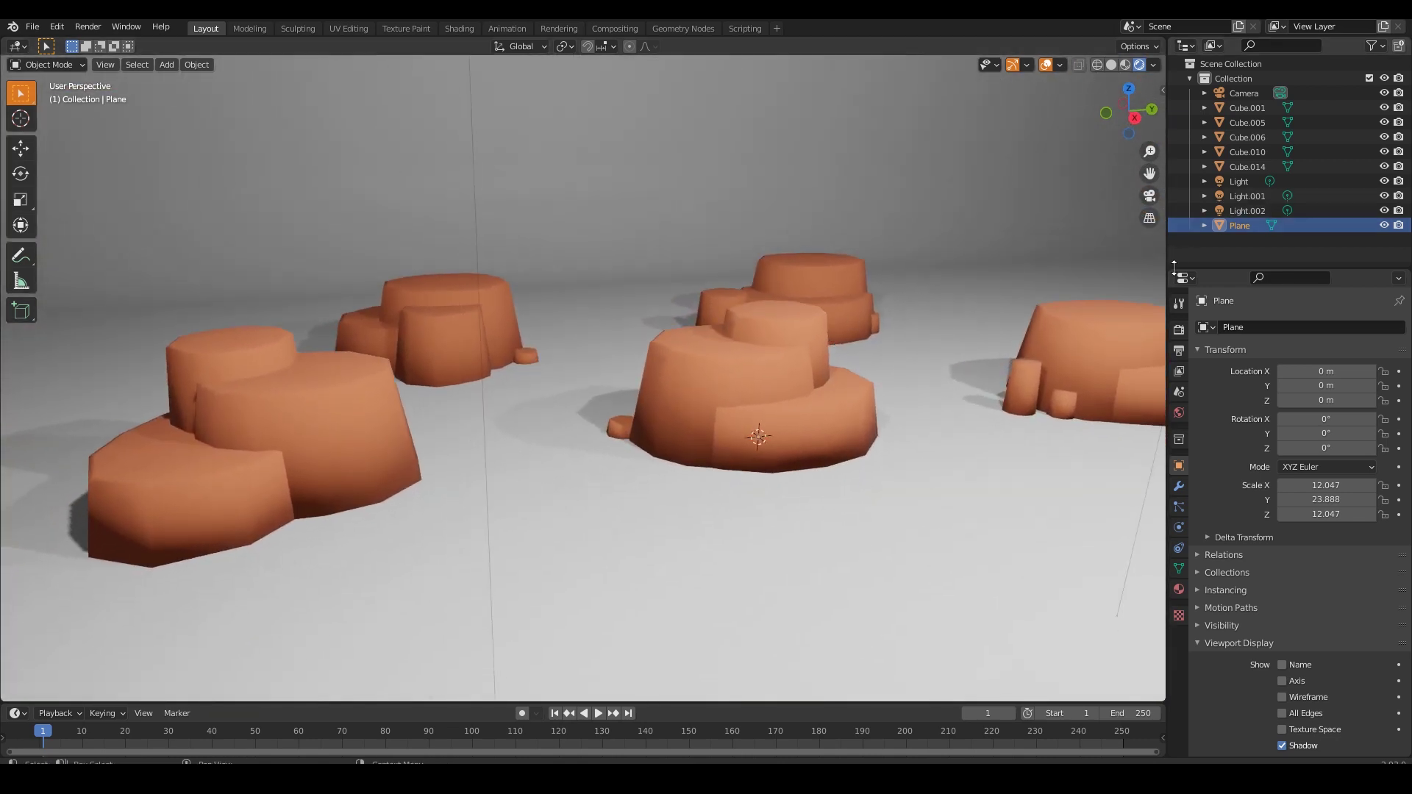
# Enable Ambient Occlusion and Screen Space Reflections in the Eevee render settings, and open the render engine choices
pyautogui.click(1179, 330)
pyautogui.click(1208, 427)
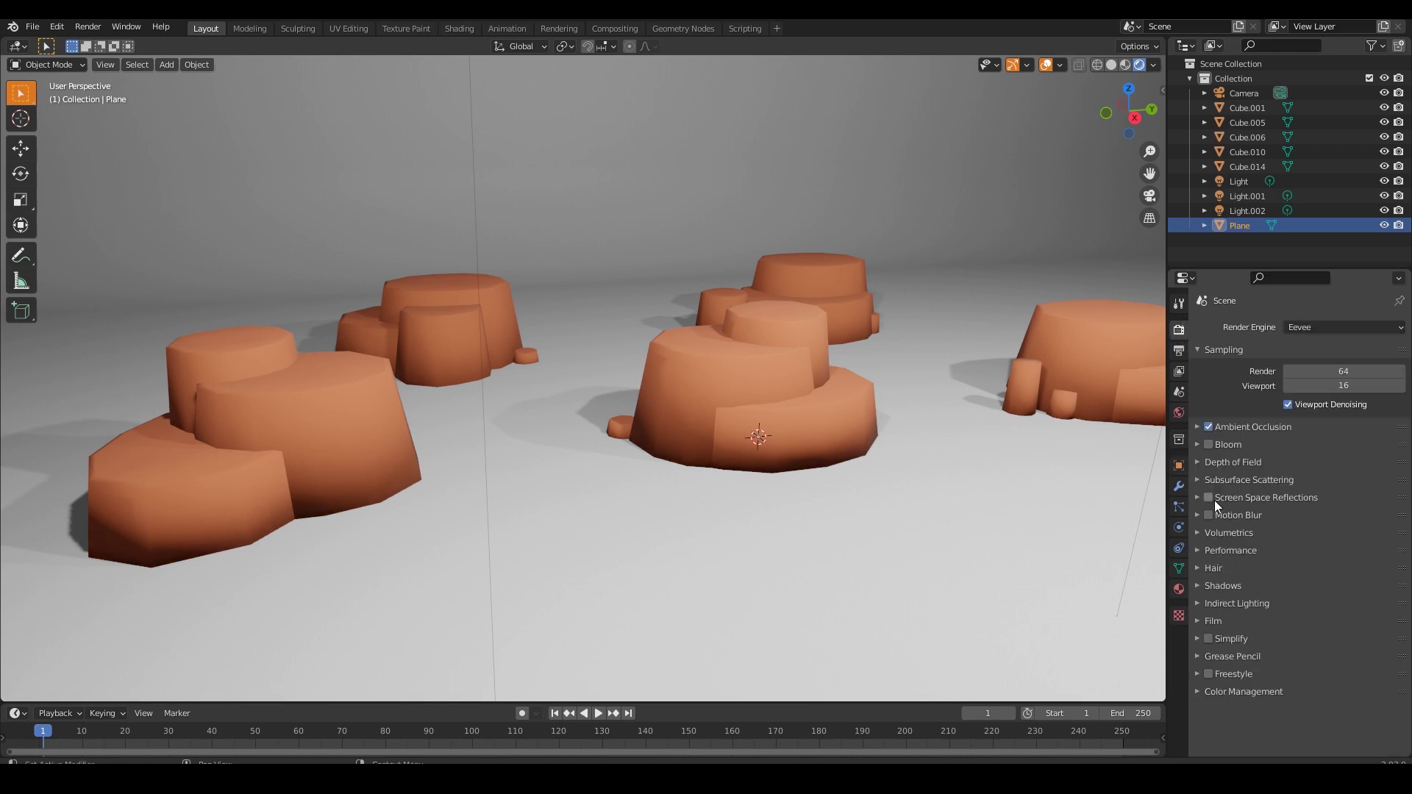
pyautogui.keyDown('shift'); pyautogui.moveTo(886, 370); pyautogui.dragTo(792, 382, button='middle'); pyautogui.keyUp('shift')
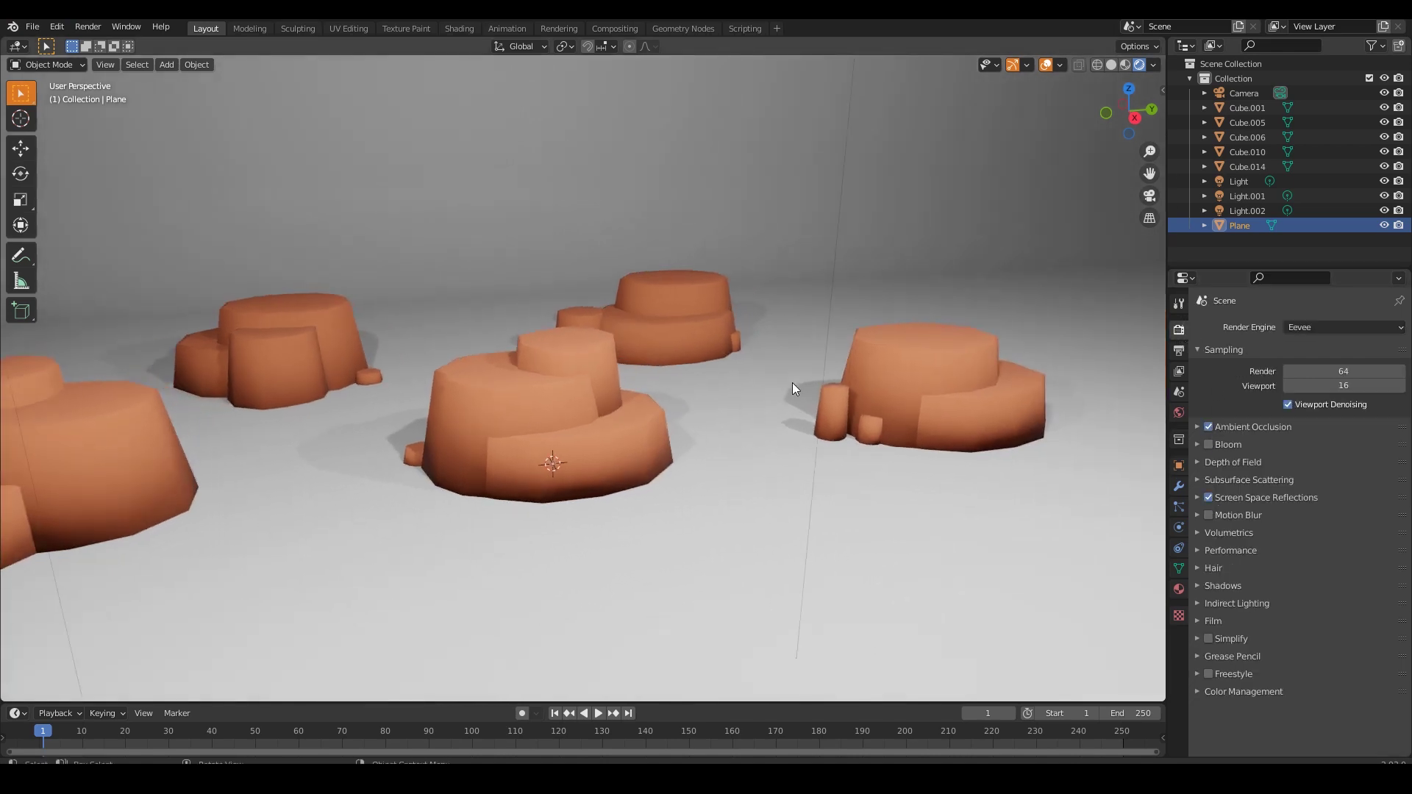
pyautogui.scroll(-1, 792, 382)
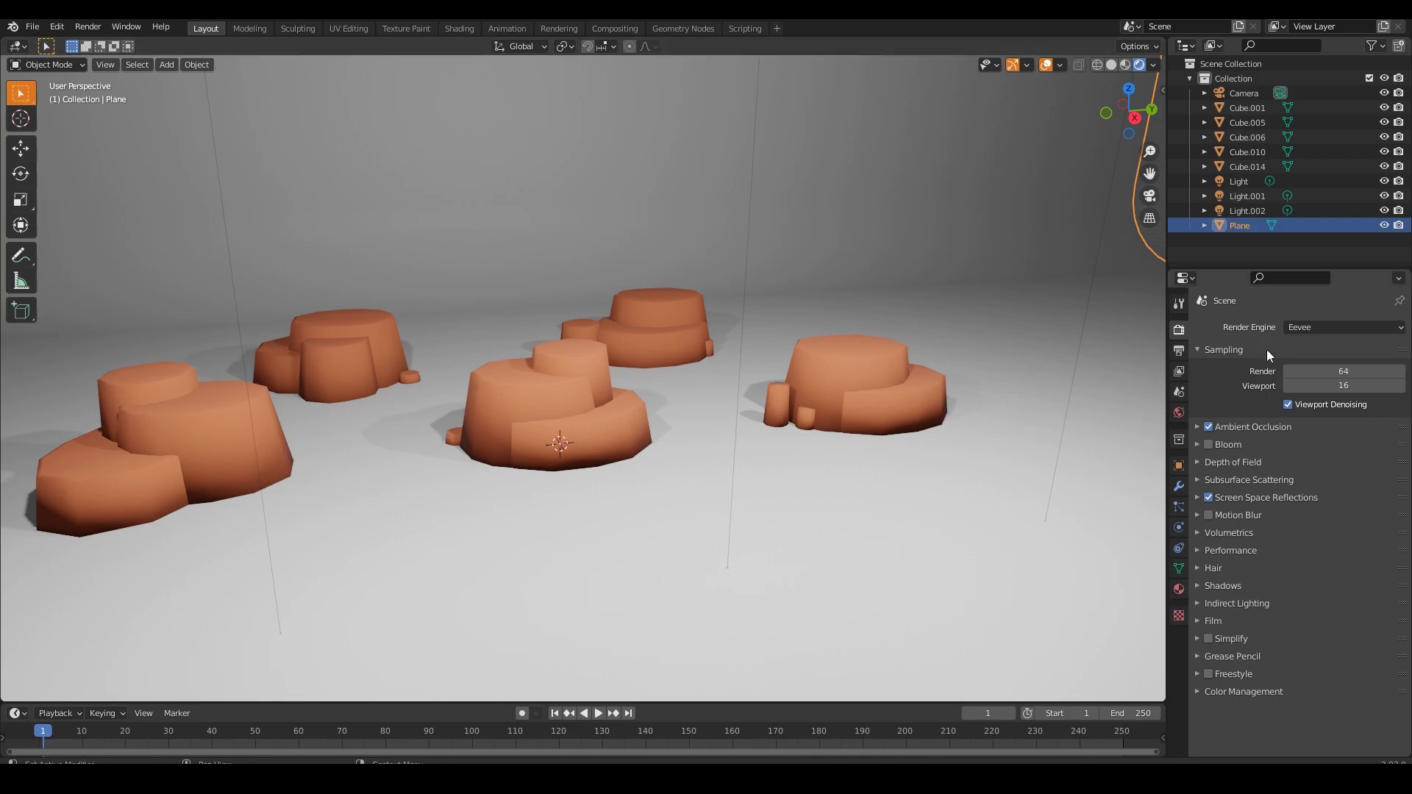
pyautogui.click(1309, 327)
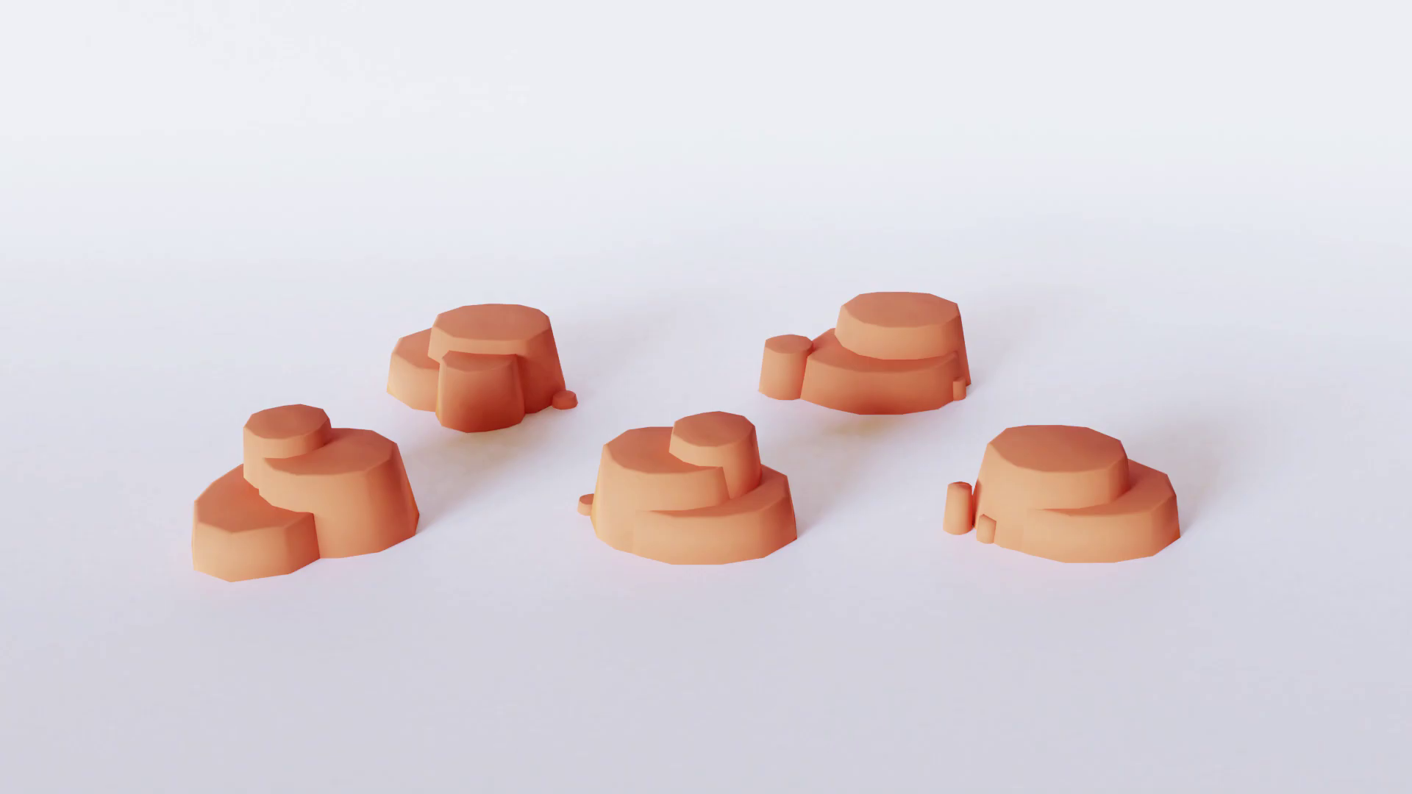